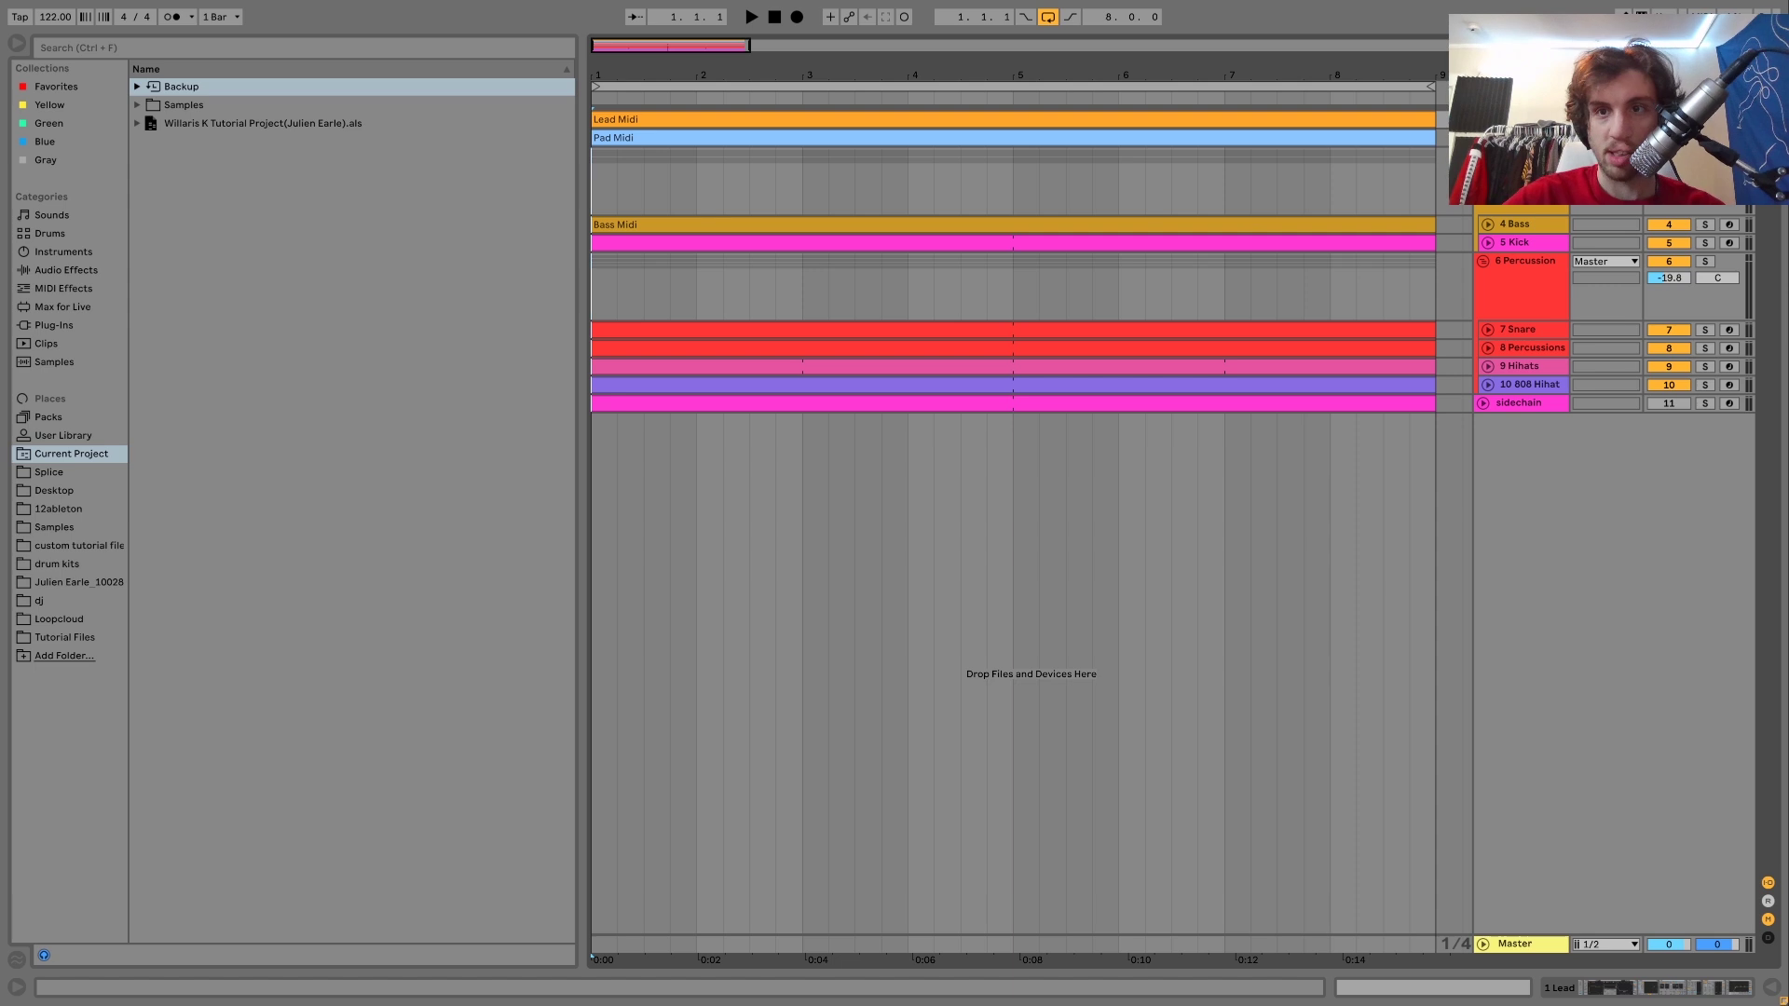
Step: Unfold the Lead track, play it back, and open its Lead Midi clip in the note editor
key(Right)
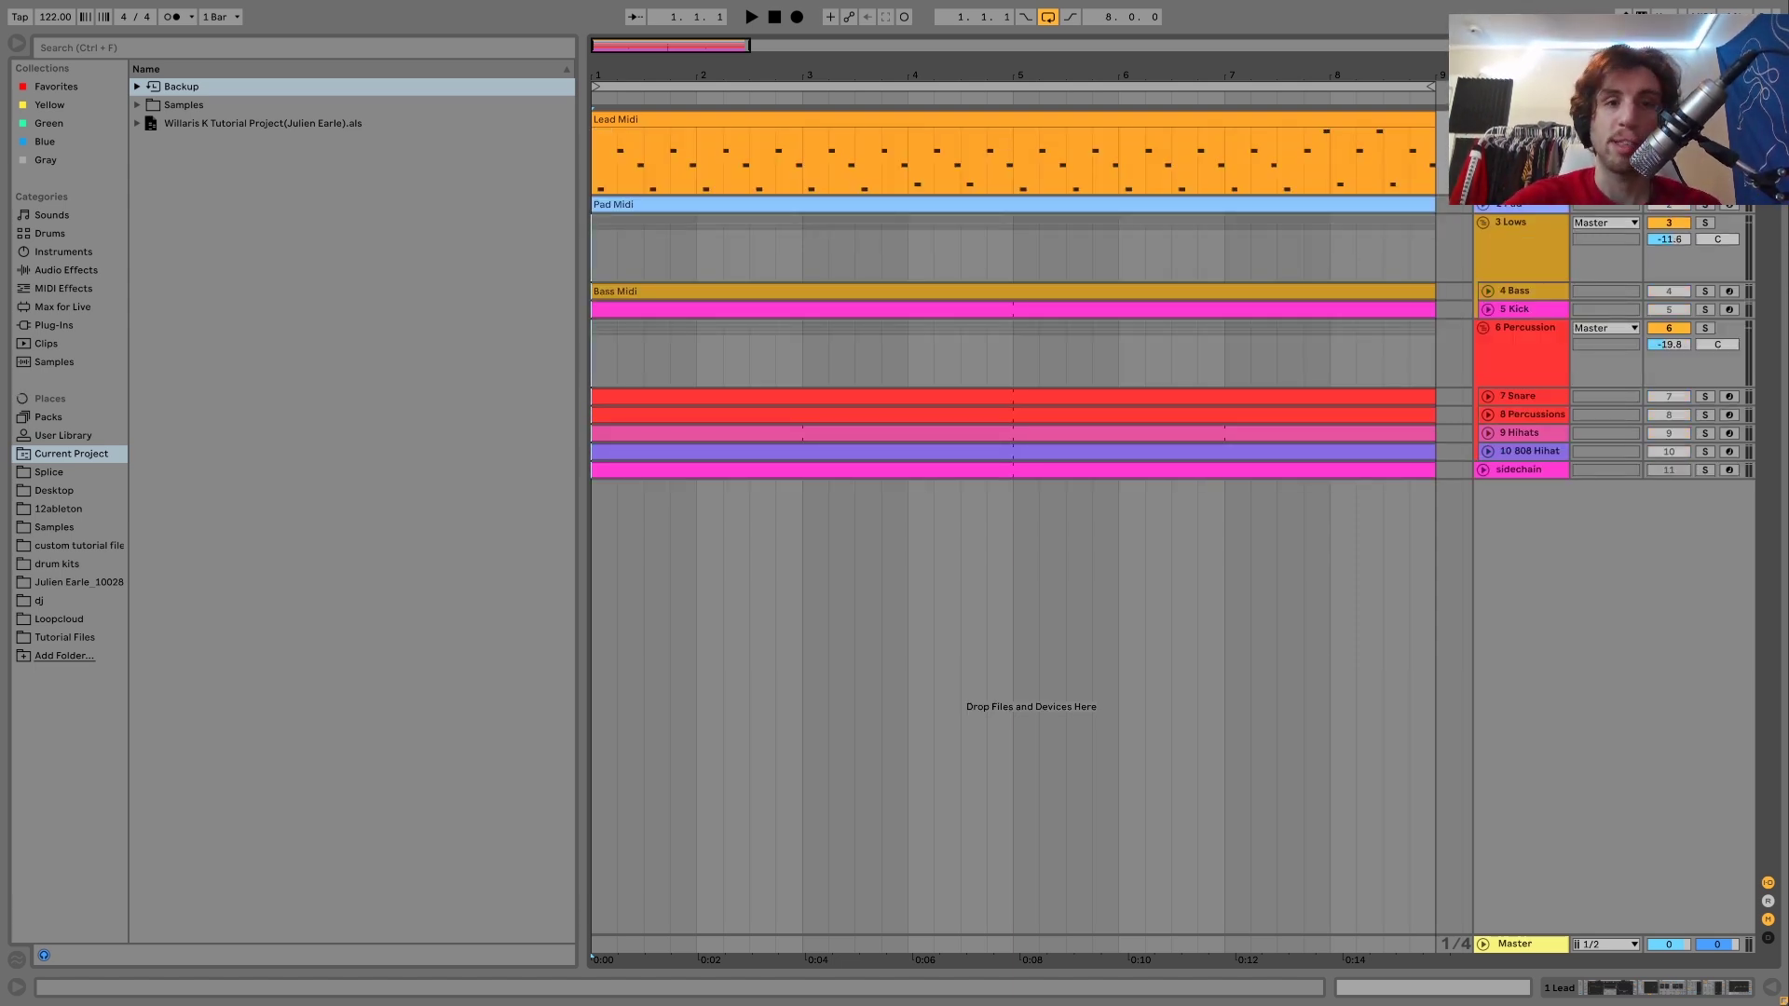
key(space)
double_click(1319, 121)
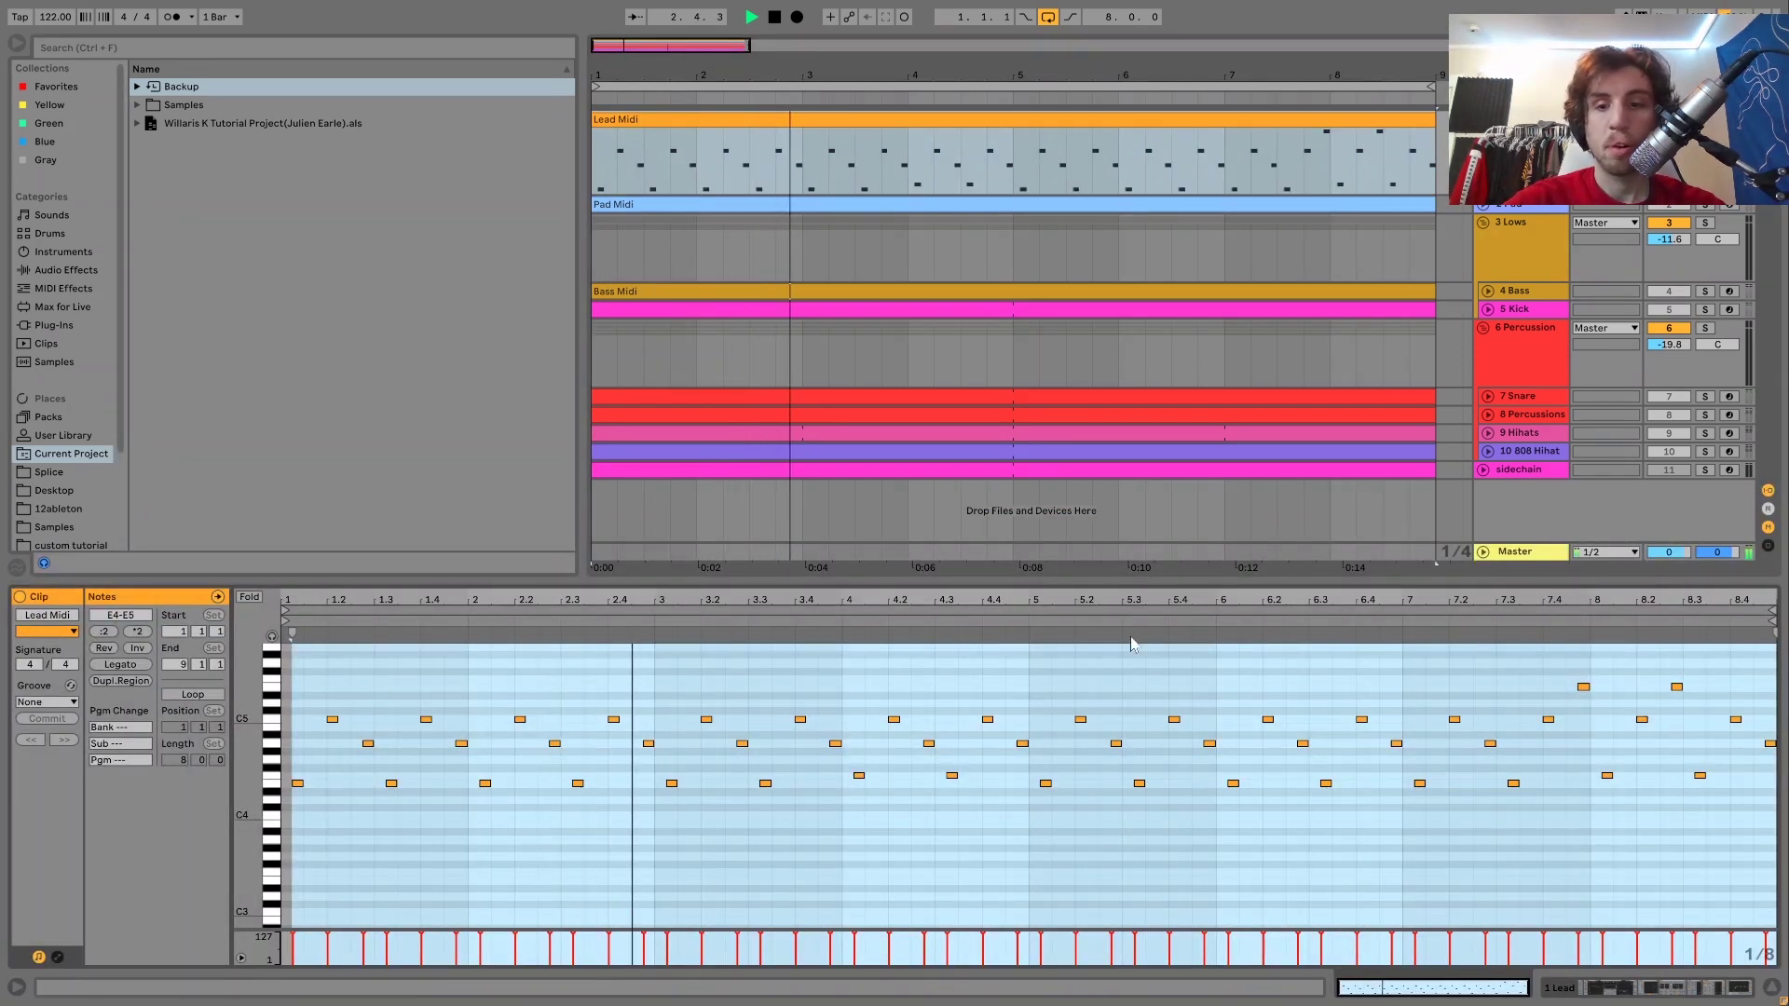
click(1143, 670)
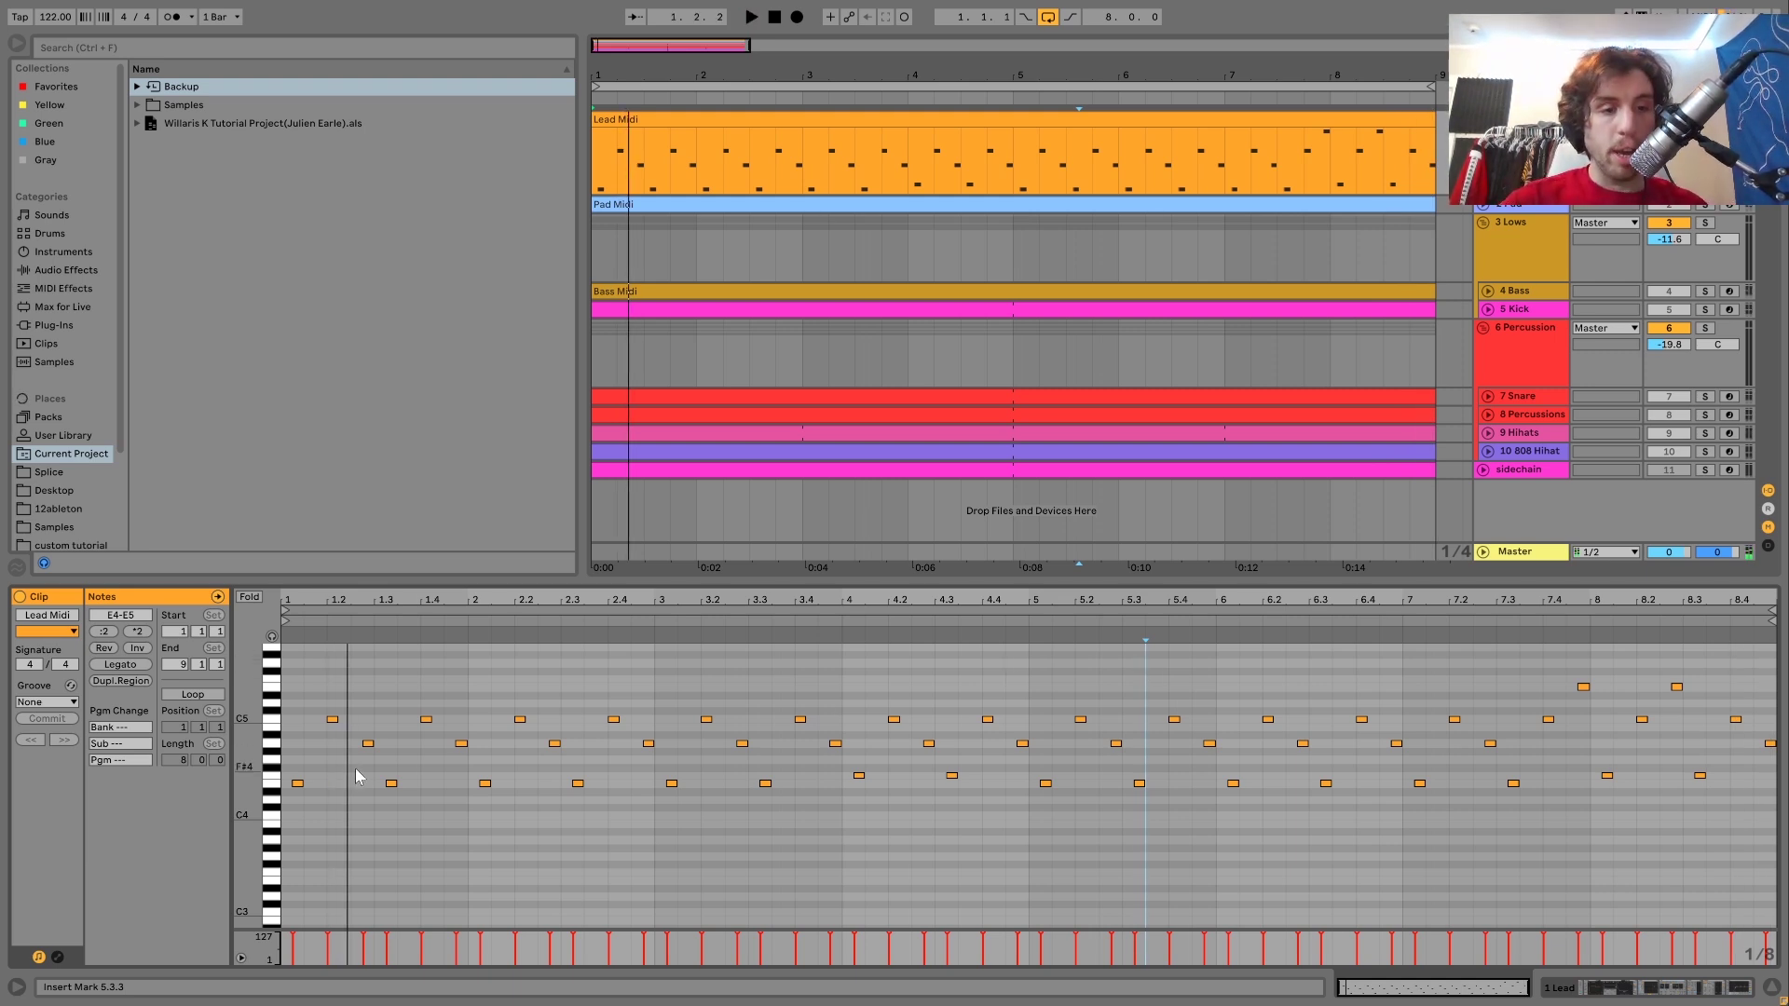
Step: Enlarge the piano roll's note rows and select the E4 and F4 notes in turn to examine the lead melody
drag(275, 751, 312, 756)
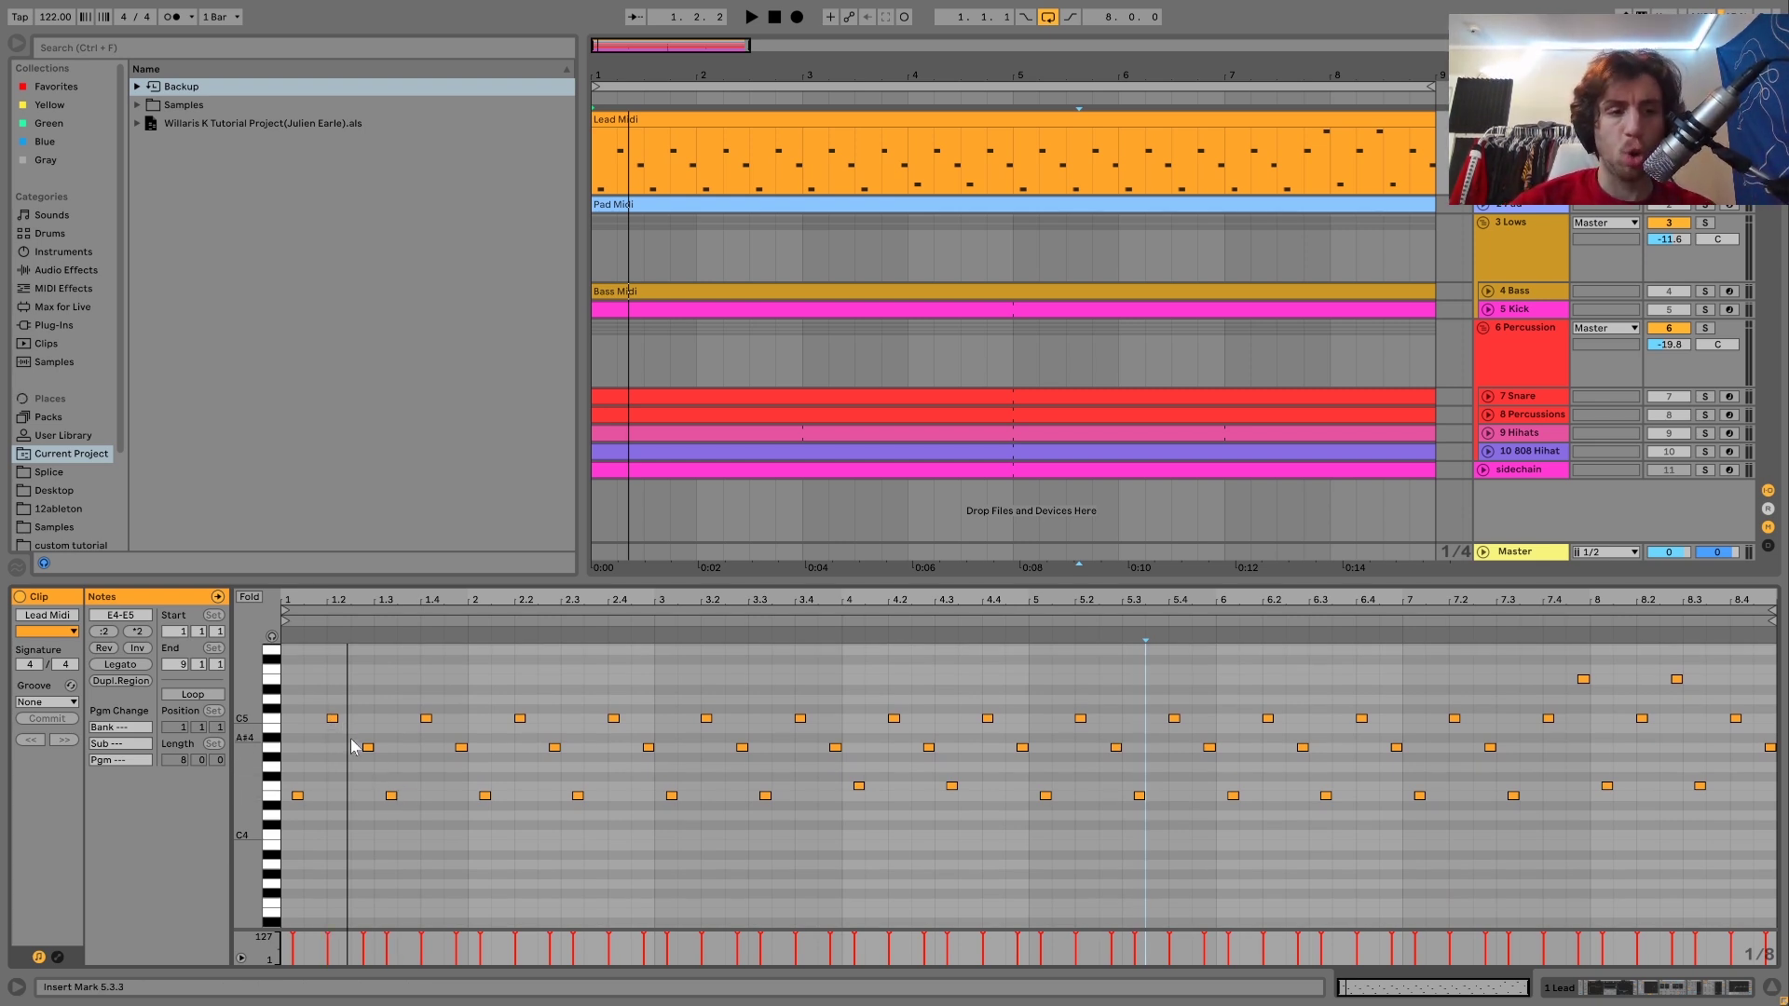
click(270, 797)
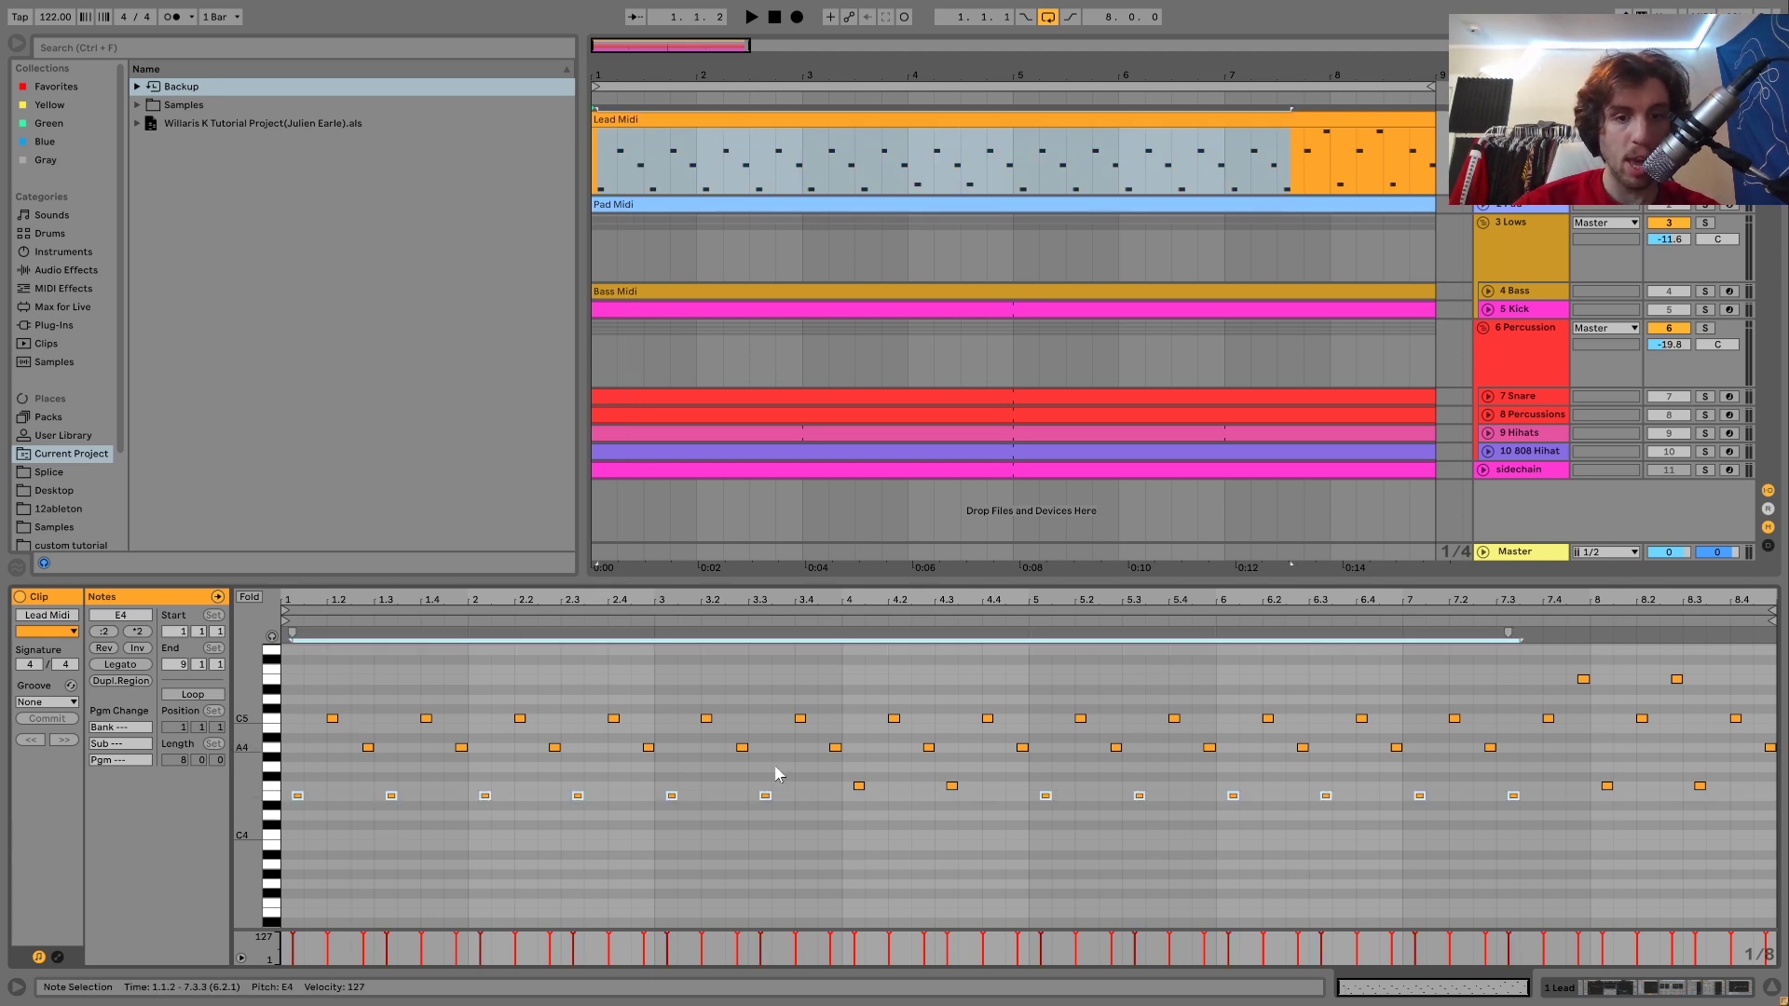
drag(846, 778, 953, 798)
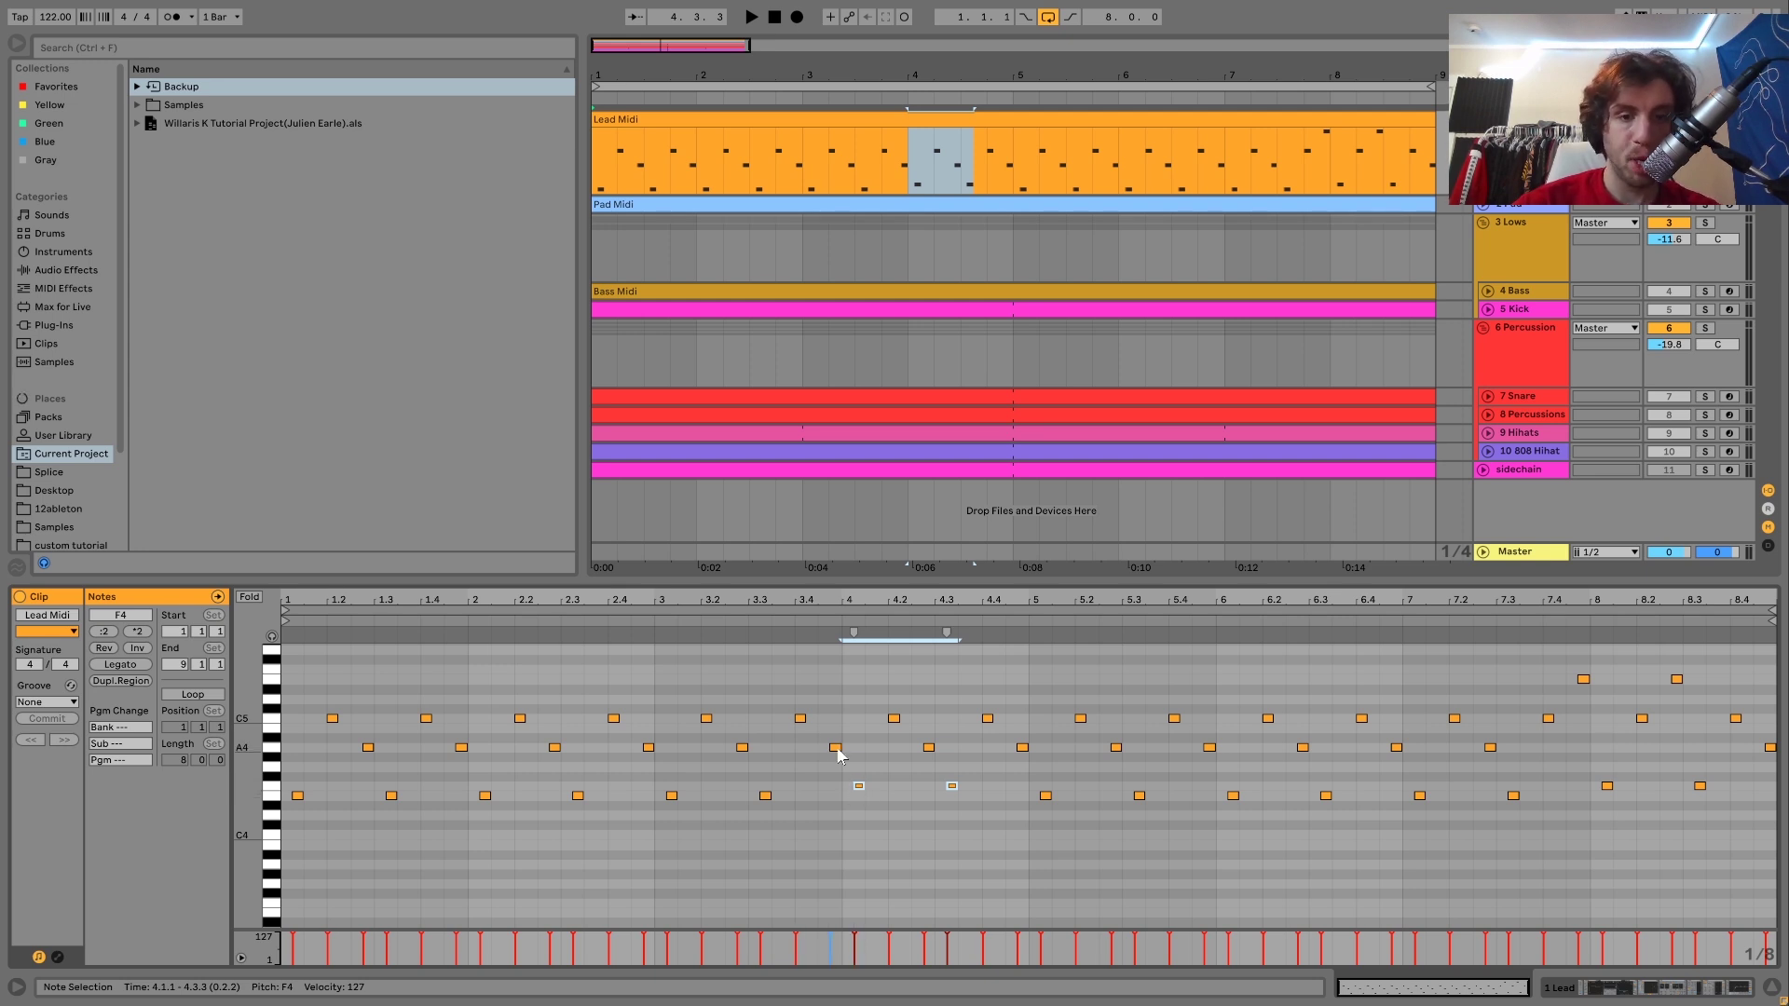
click(270, 799)
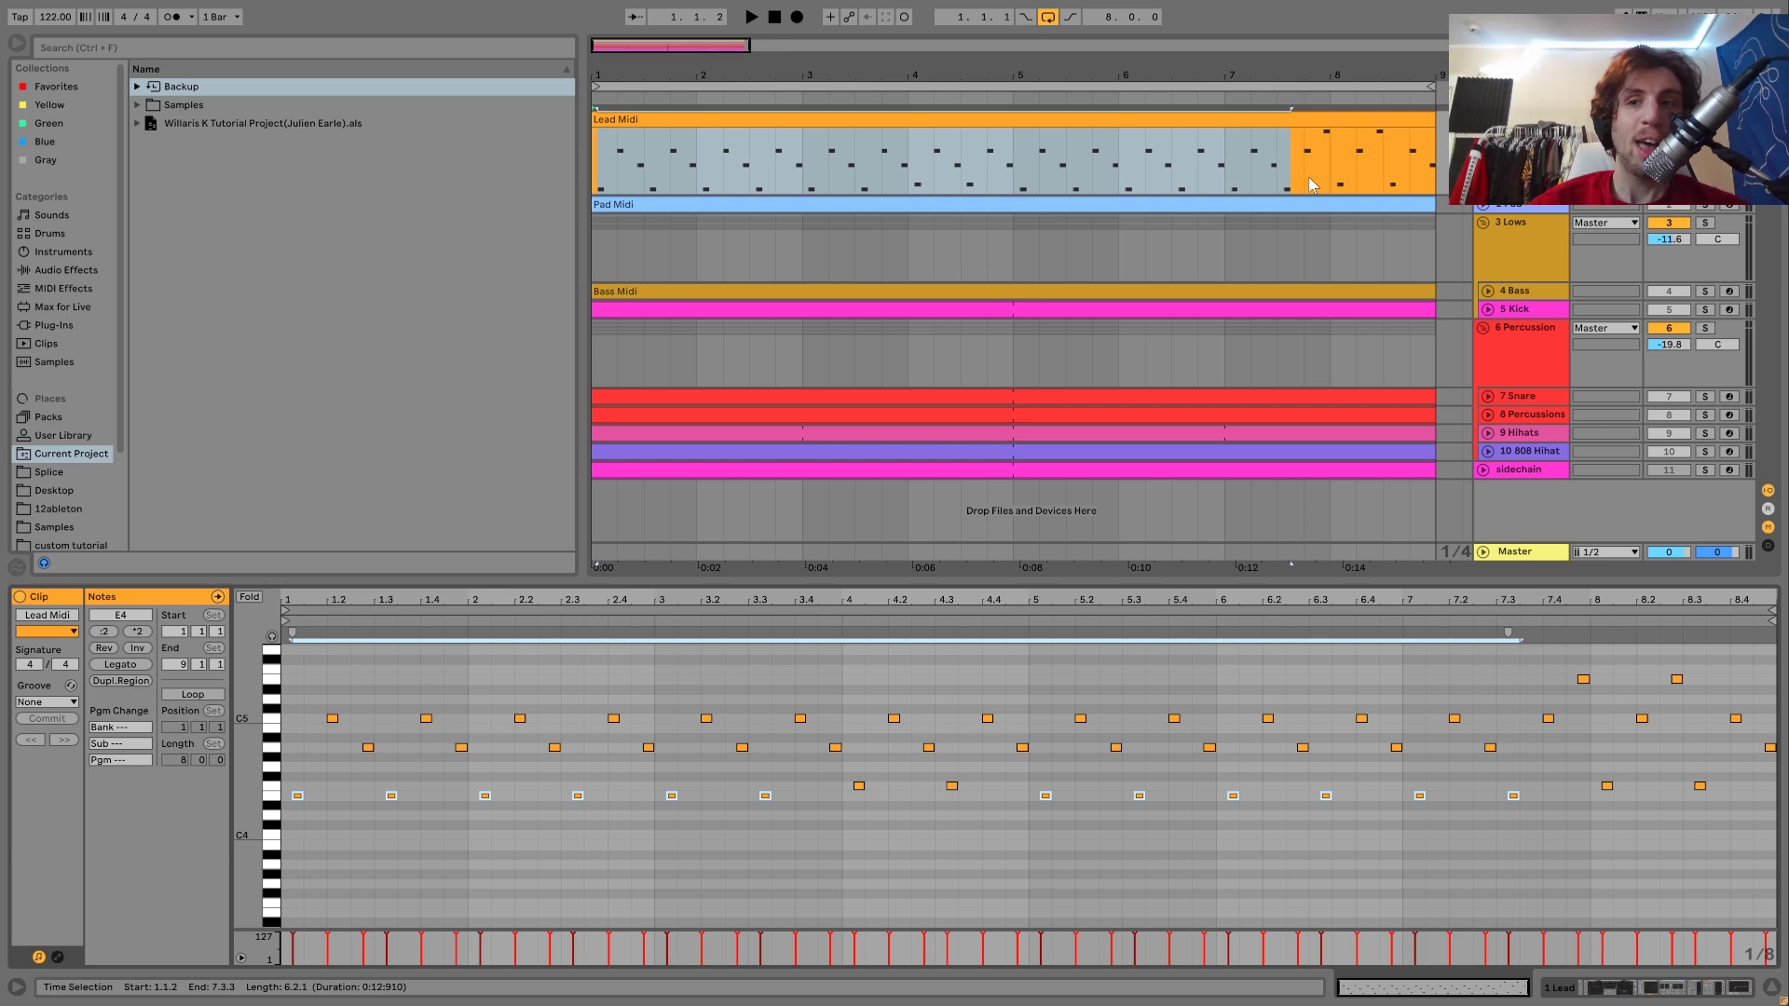
Step: Turn on the metronome and play the Lead Midi clip against it
click(170, 18)
key(space)
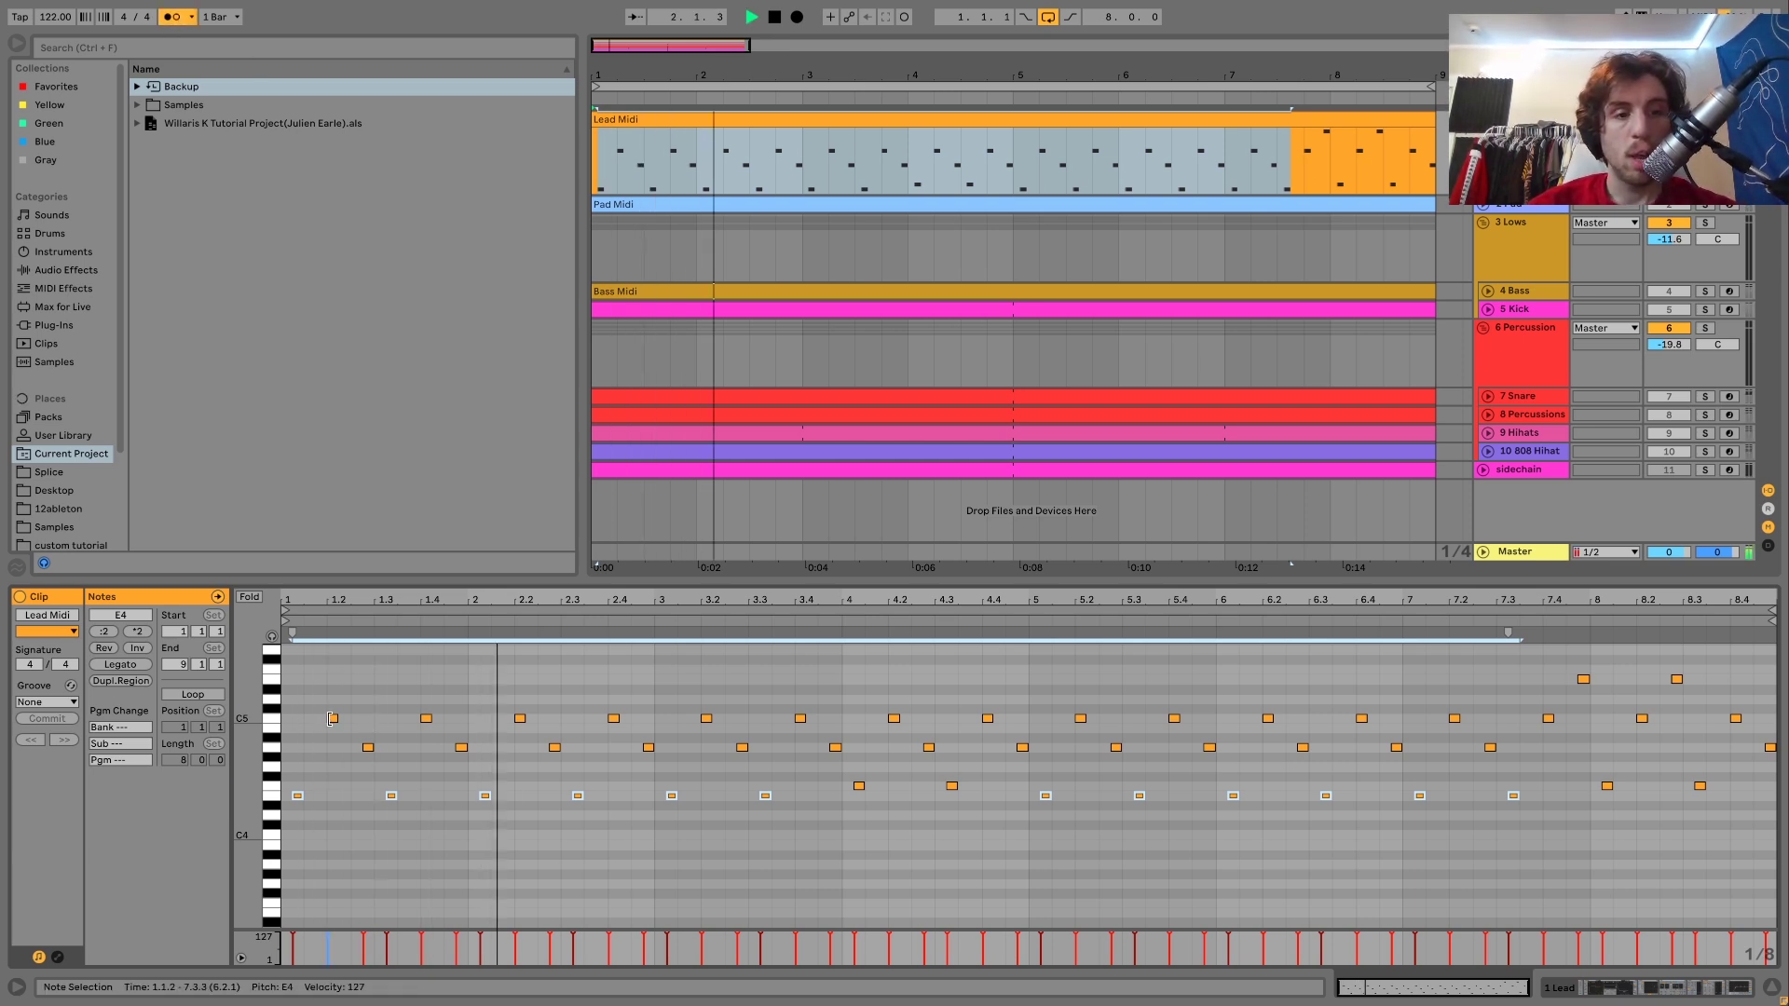
key(space)
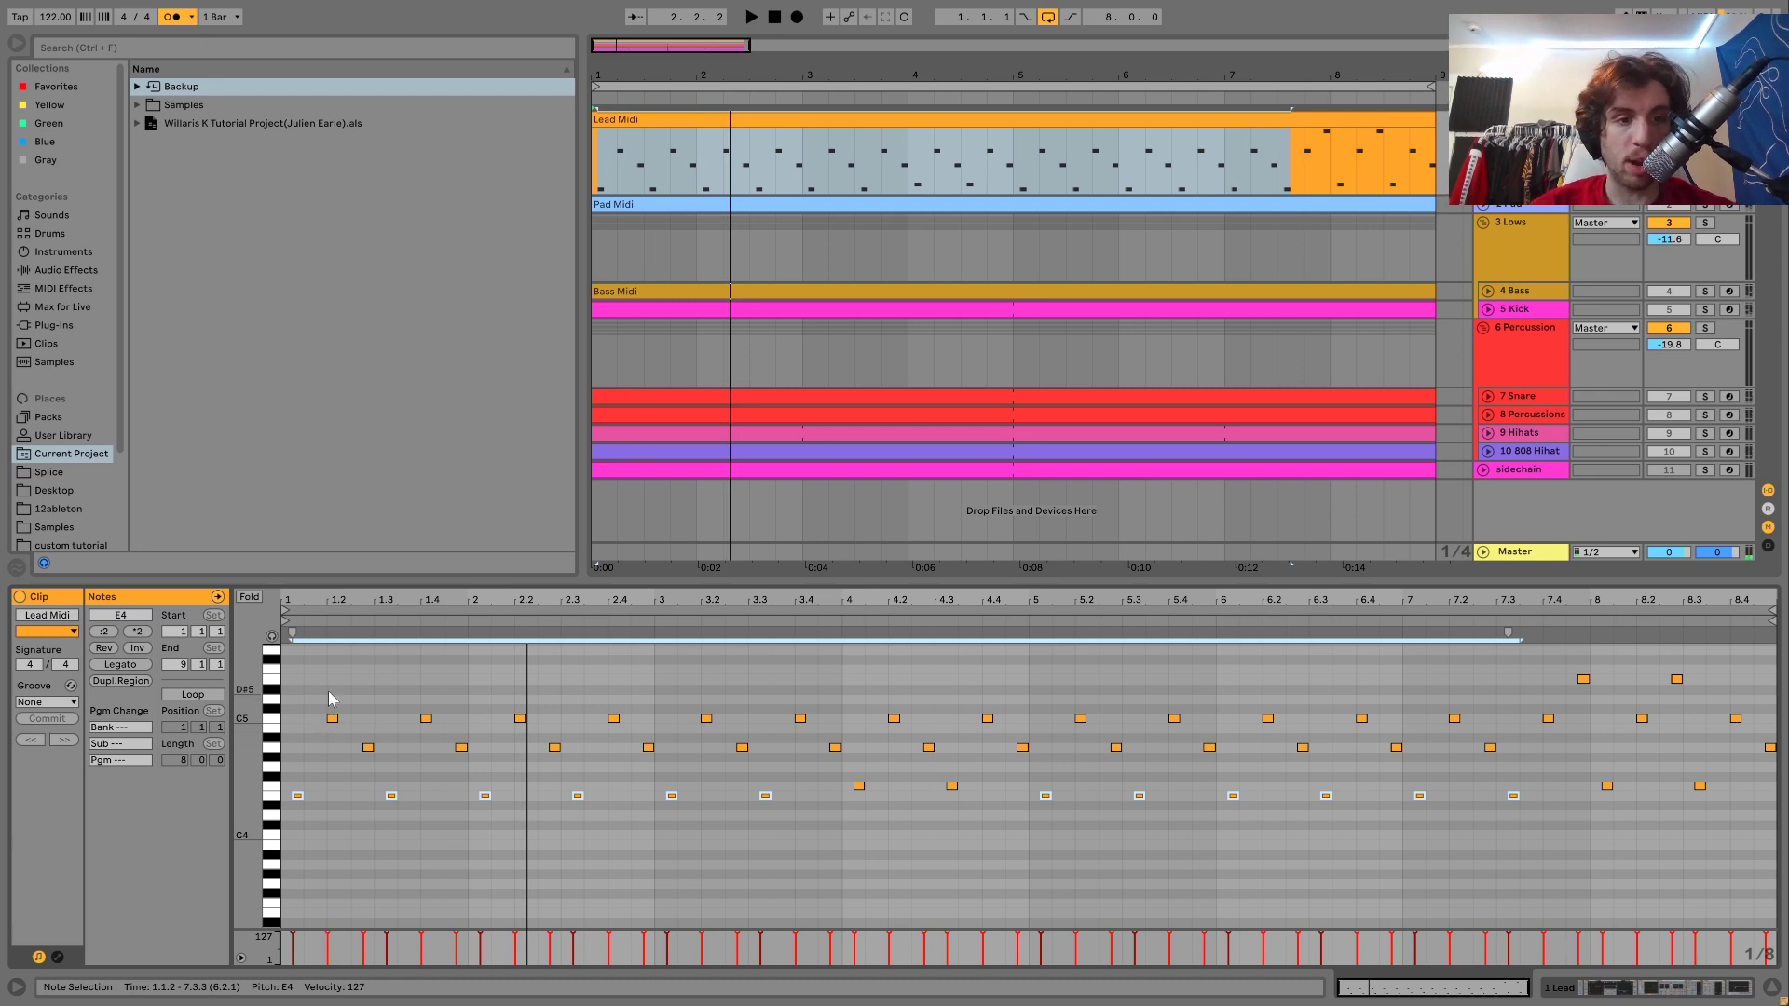
Step: Try shifting all Lead Midi notes earlier onto the beat, audition them, and move them back to their off-beat position
click(321, 723)
key(ctrl+a)
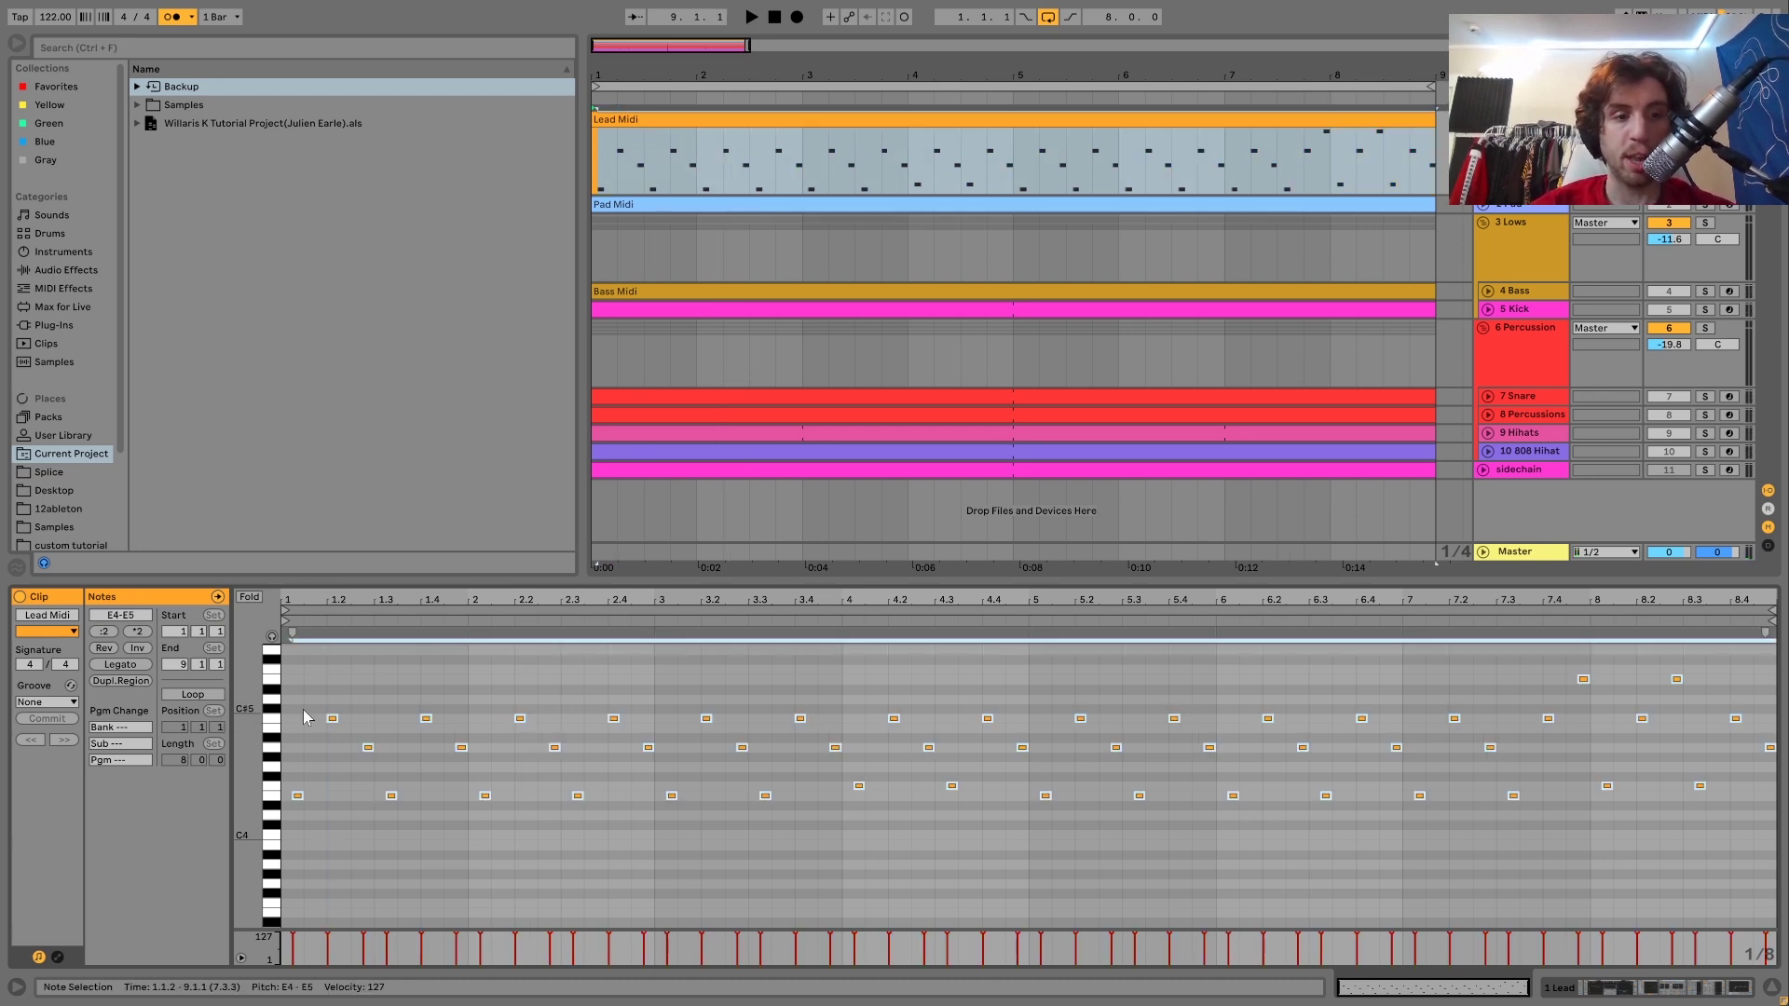
key(space)
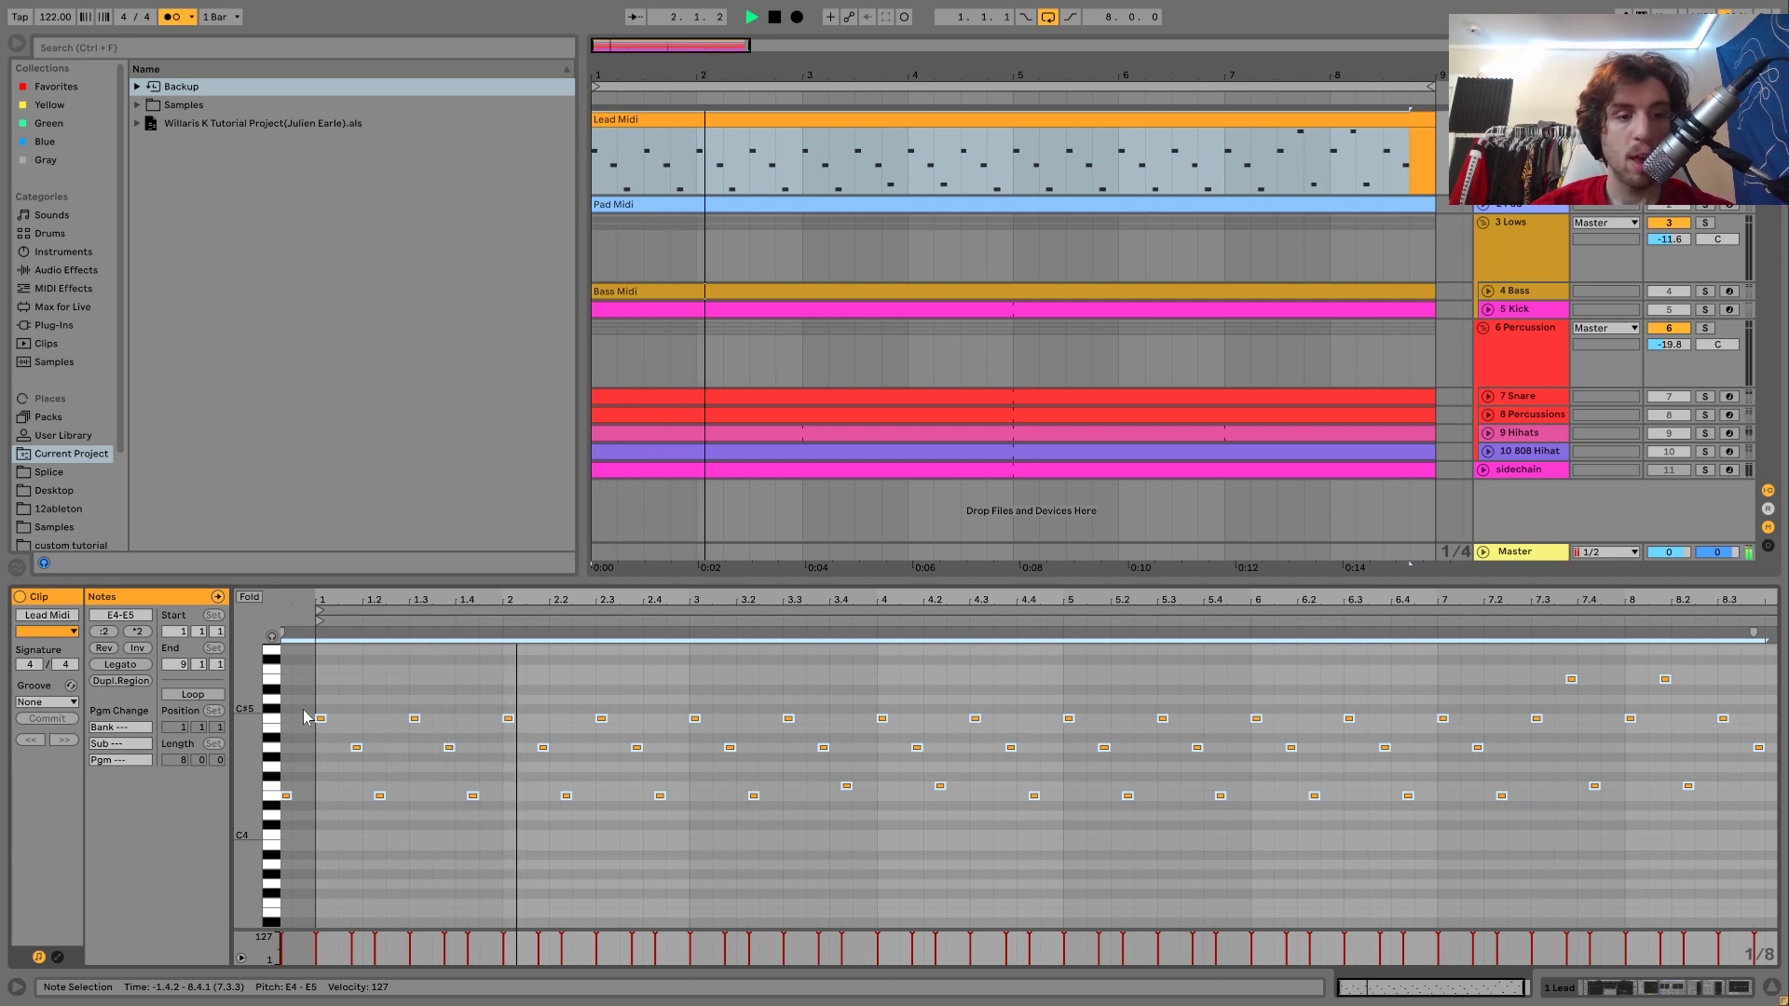
key(space)
key(Right)
key(Right)
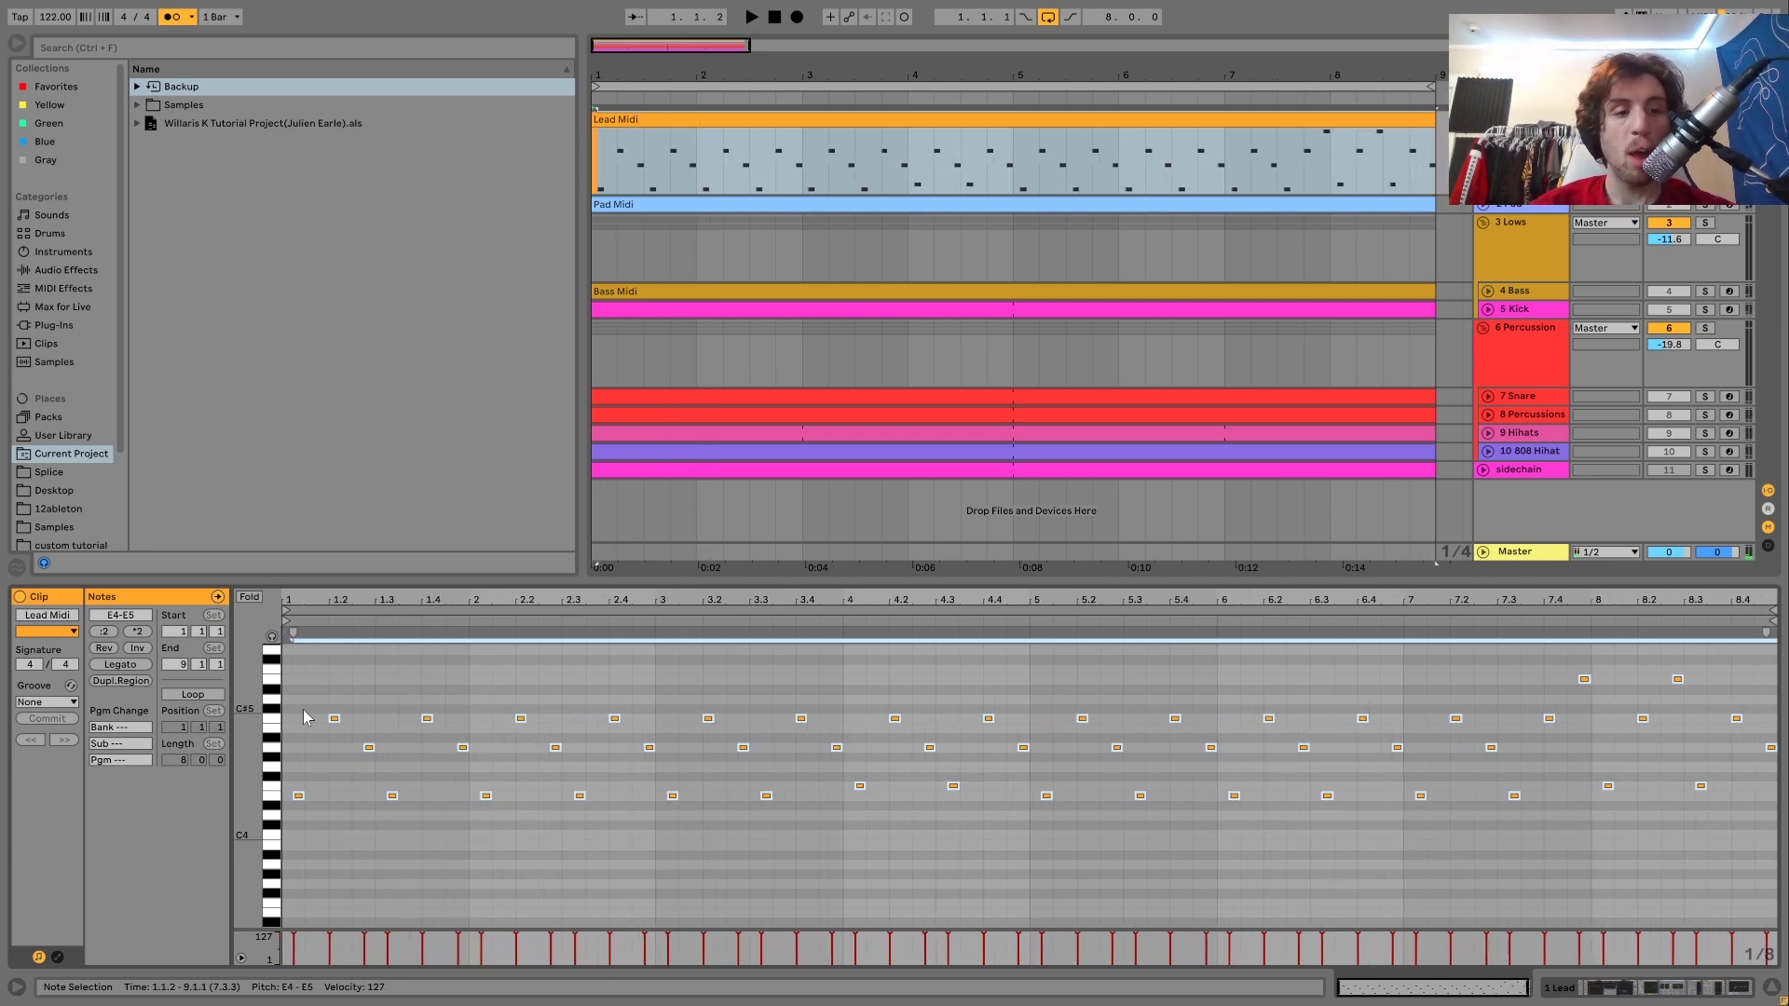
Step: Play the Lead Midi clip in its original off-beat position with the metronome running
key(space)
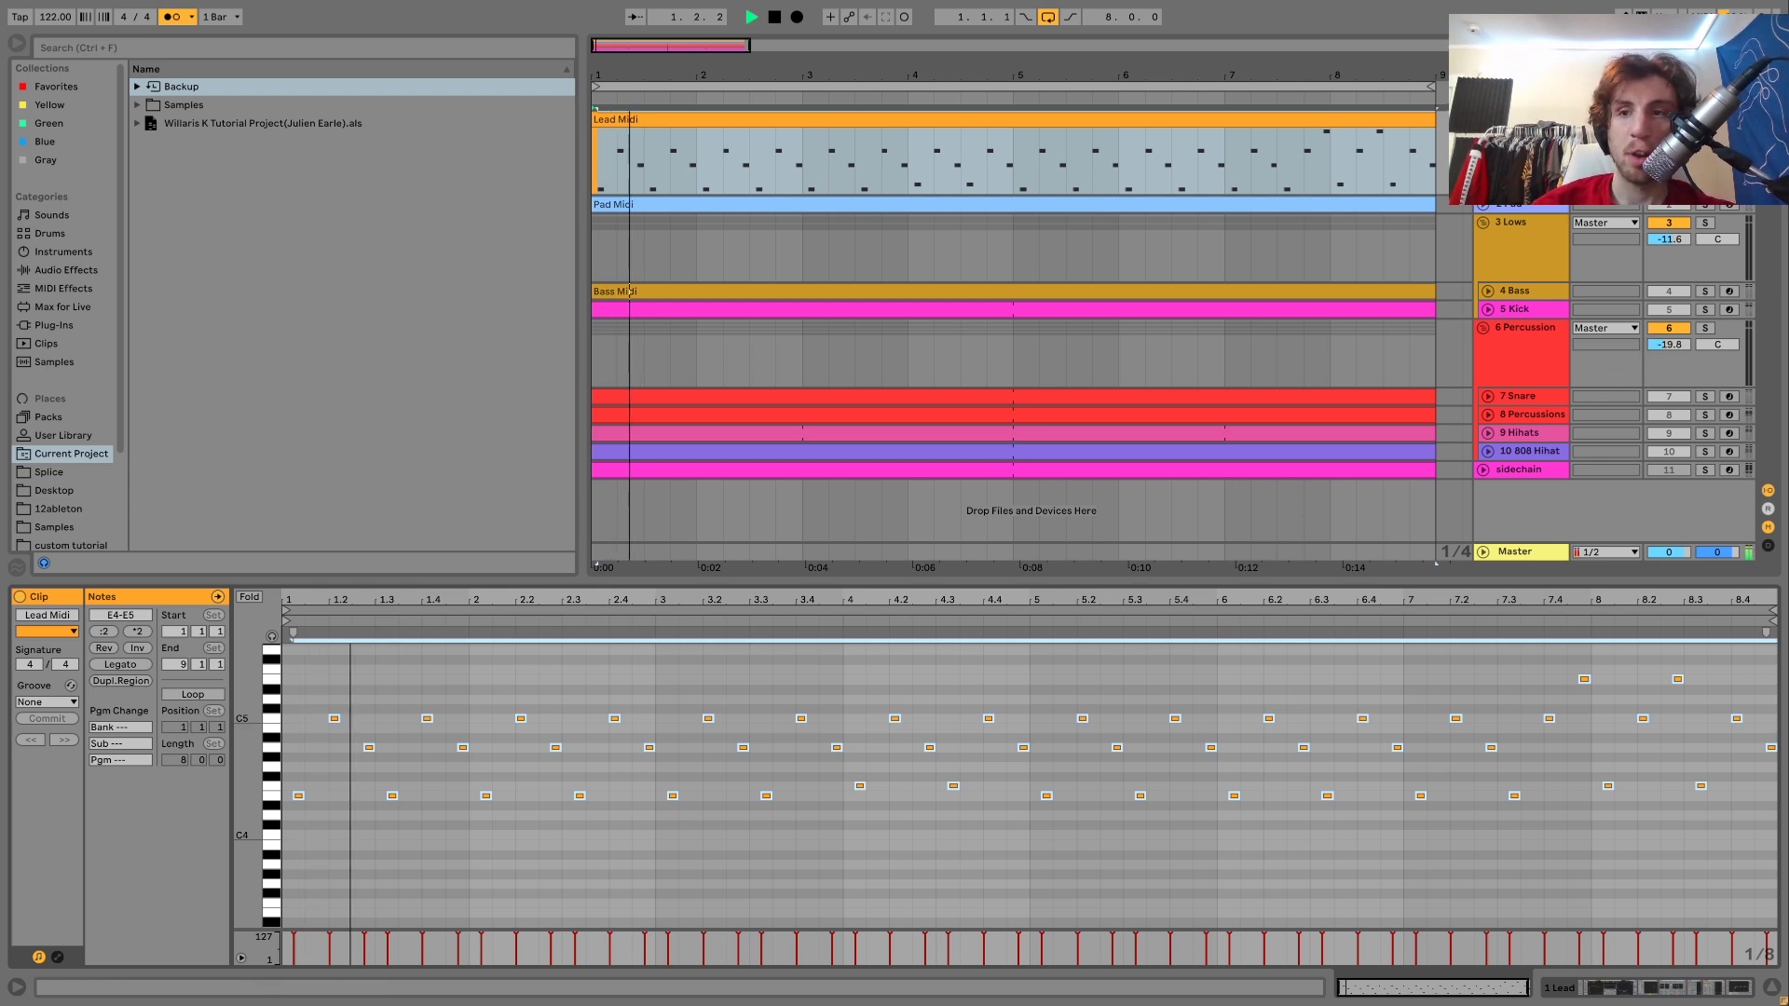
click(1118, 119)
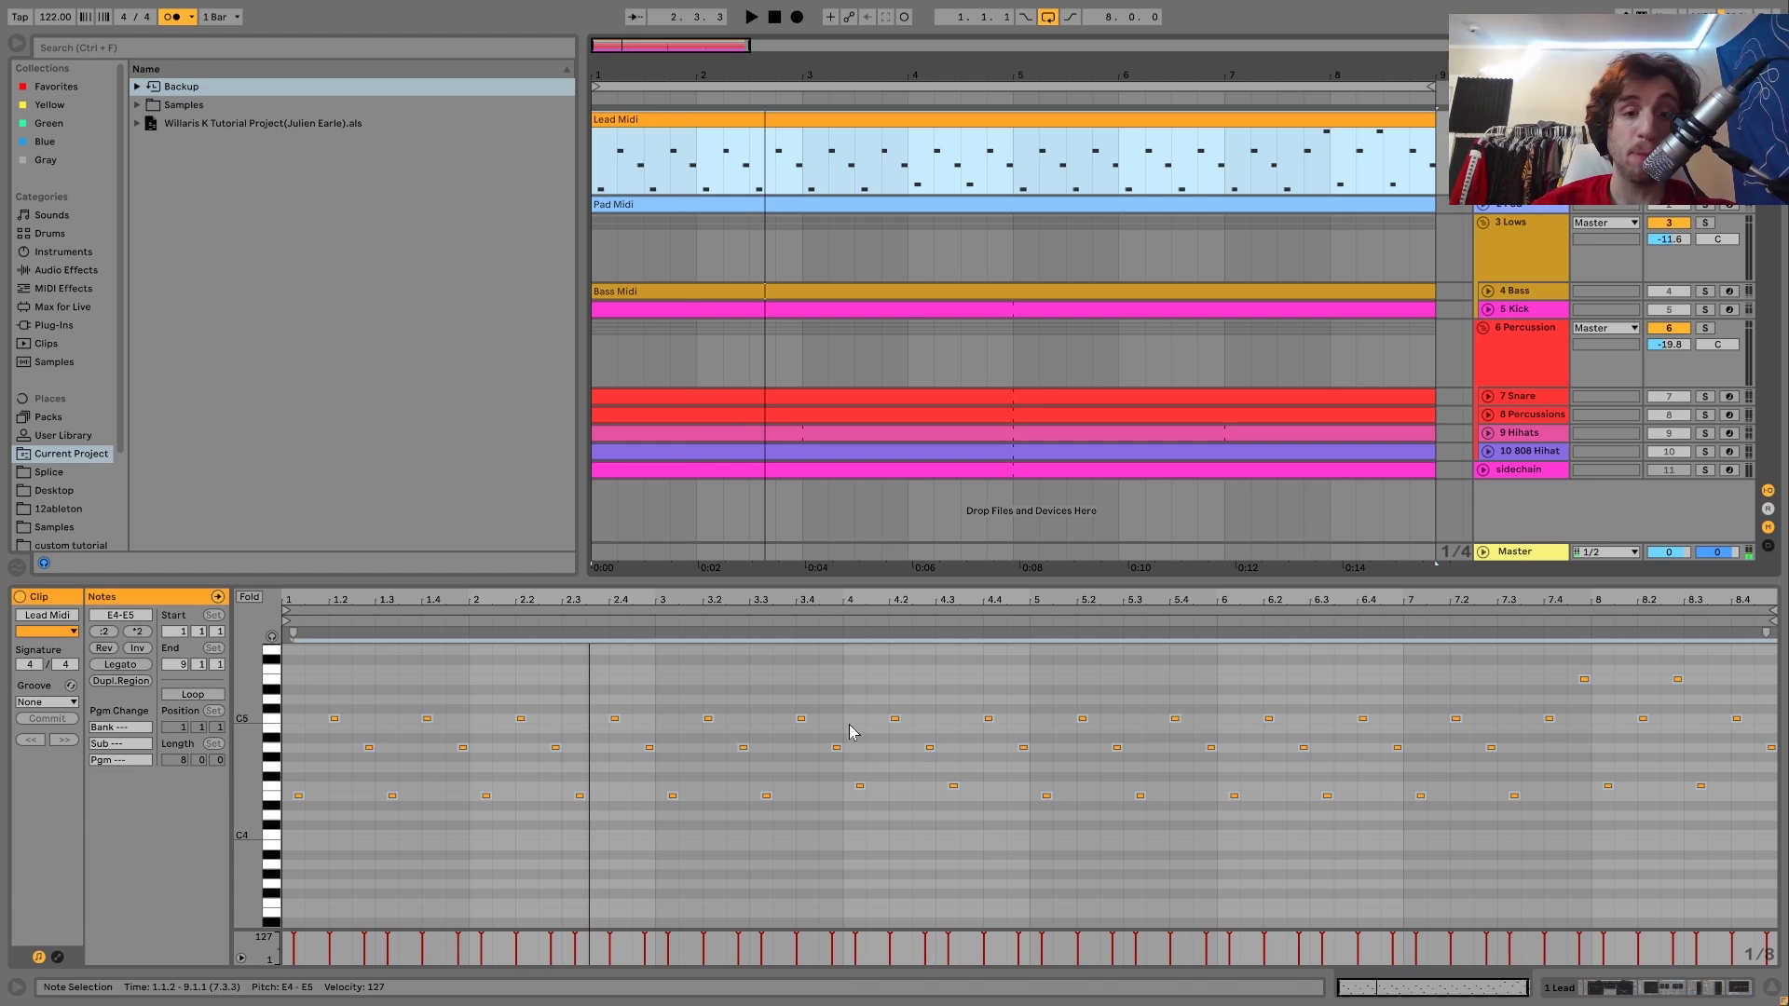
click(1587, 679)
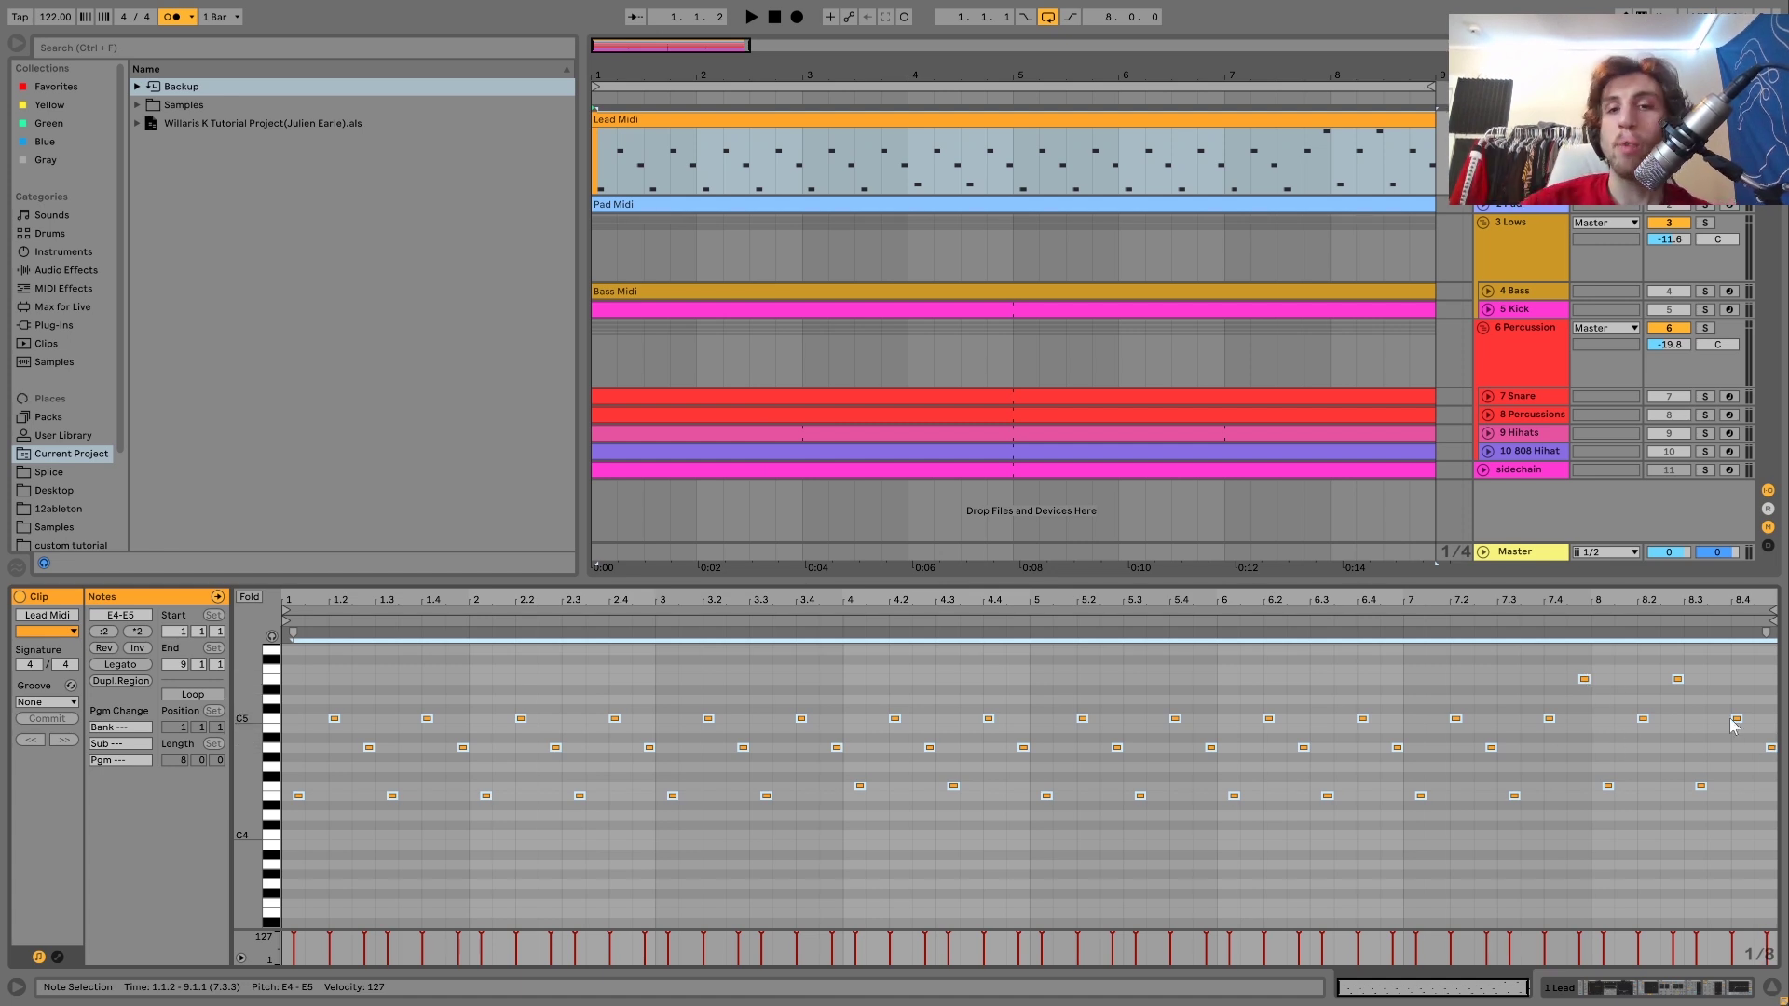
Step: Show the Lead track's device chain, switch off the metronome, and view Wavetable's Osc 1 settings
key(shift+Tab)
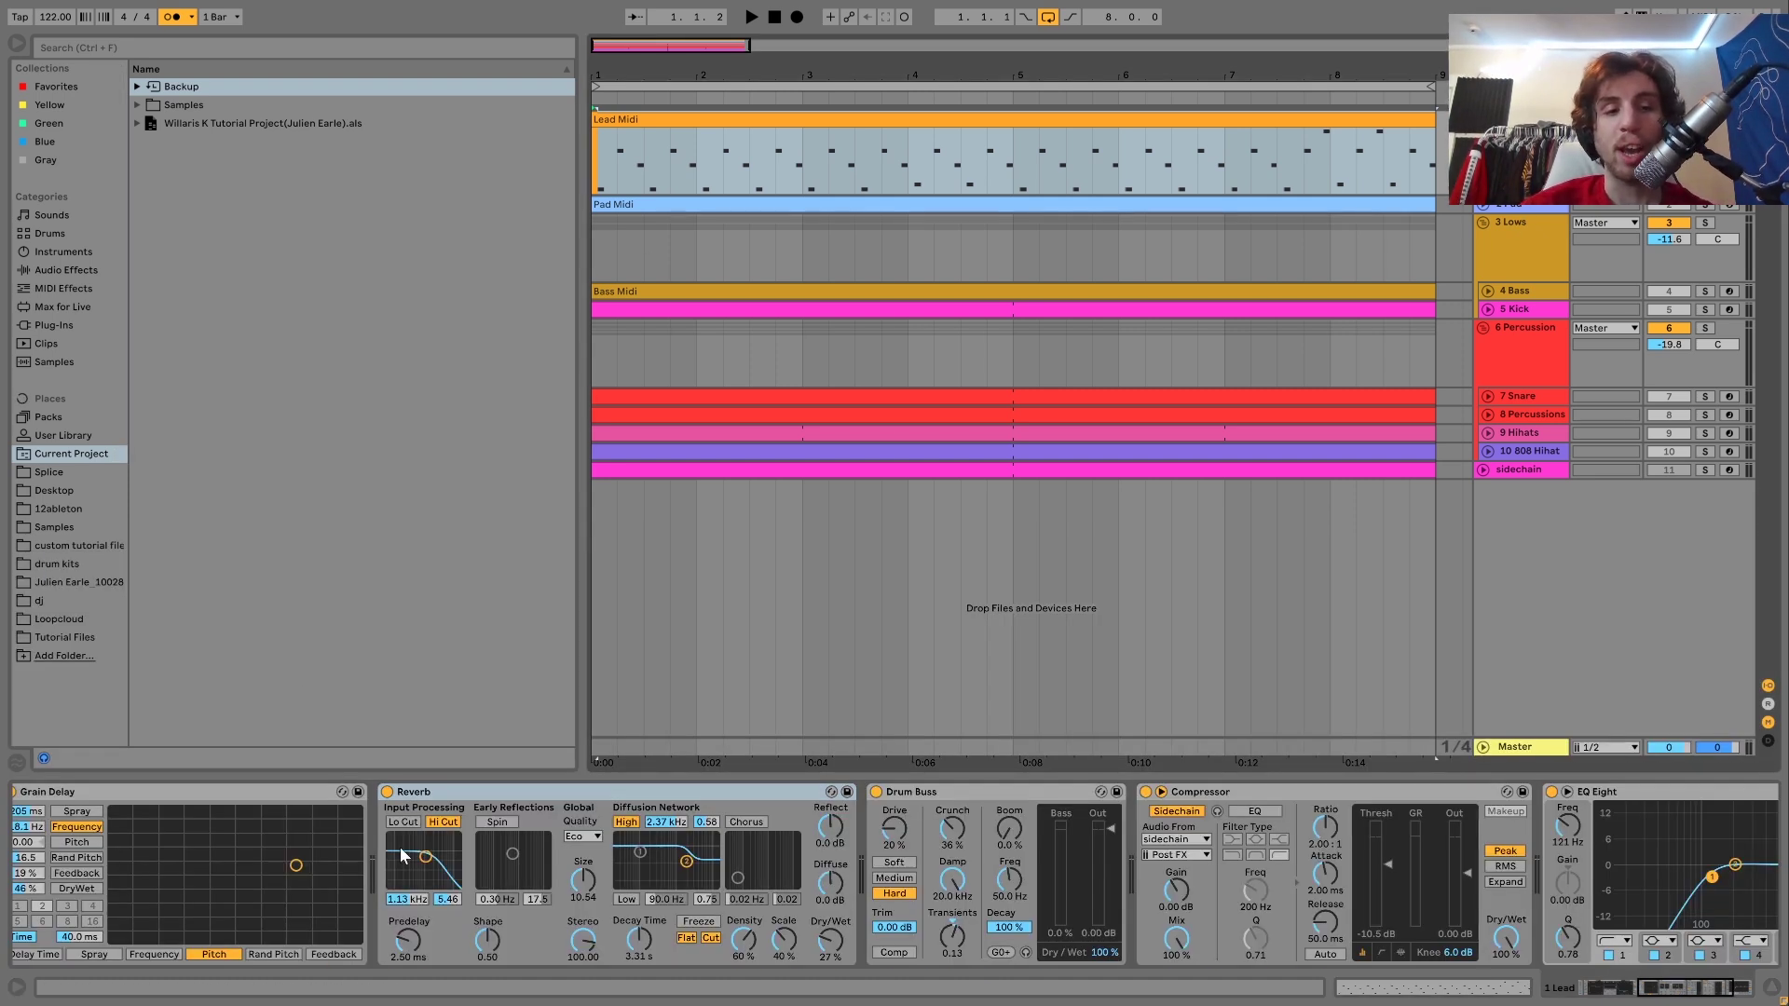
scroll(403, 856, left, 5)
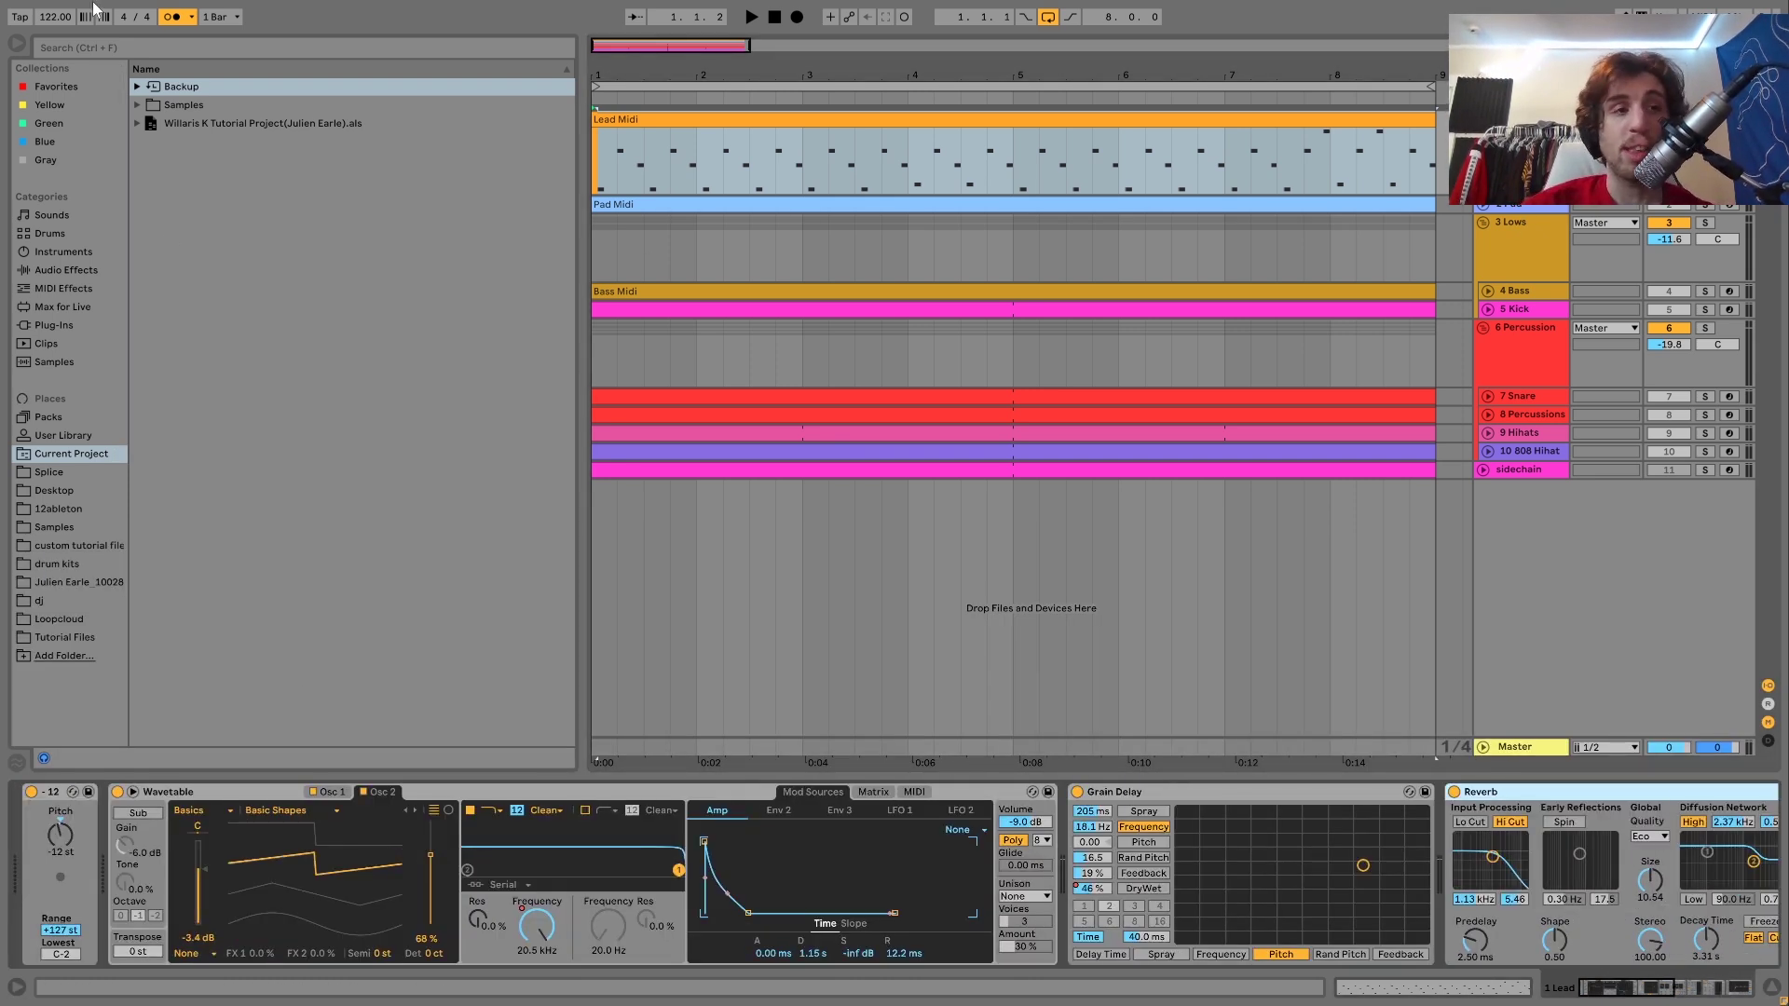
click(163, 17)
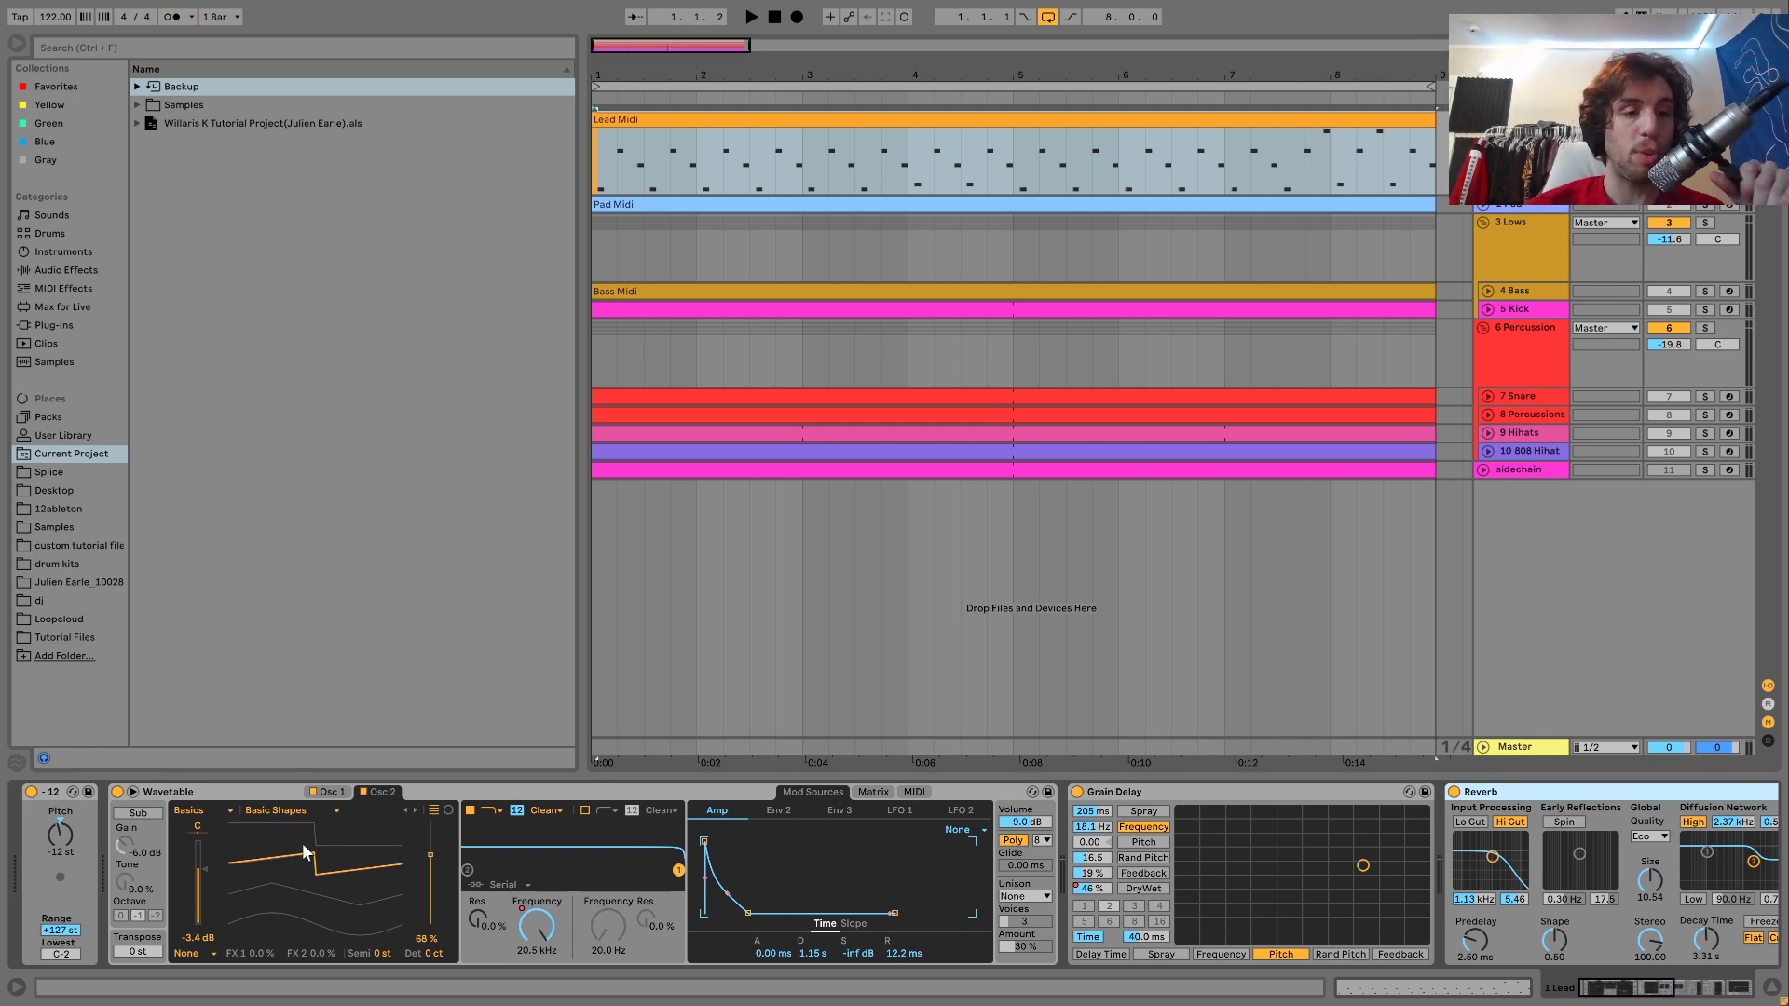
click(338, 791)
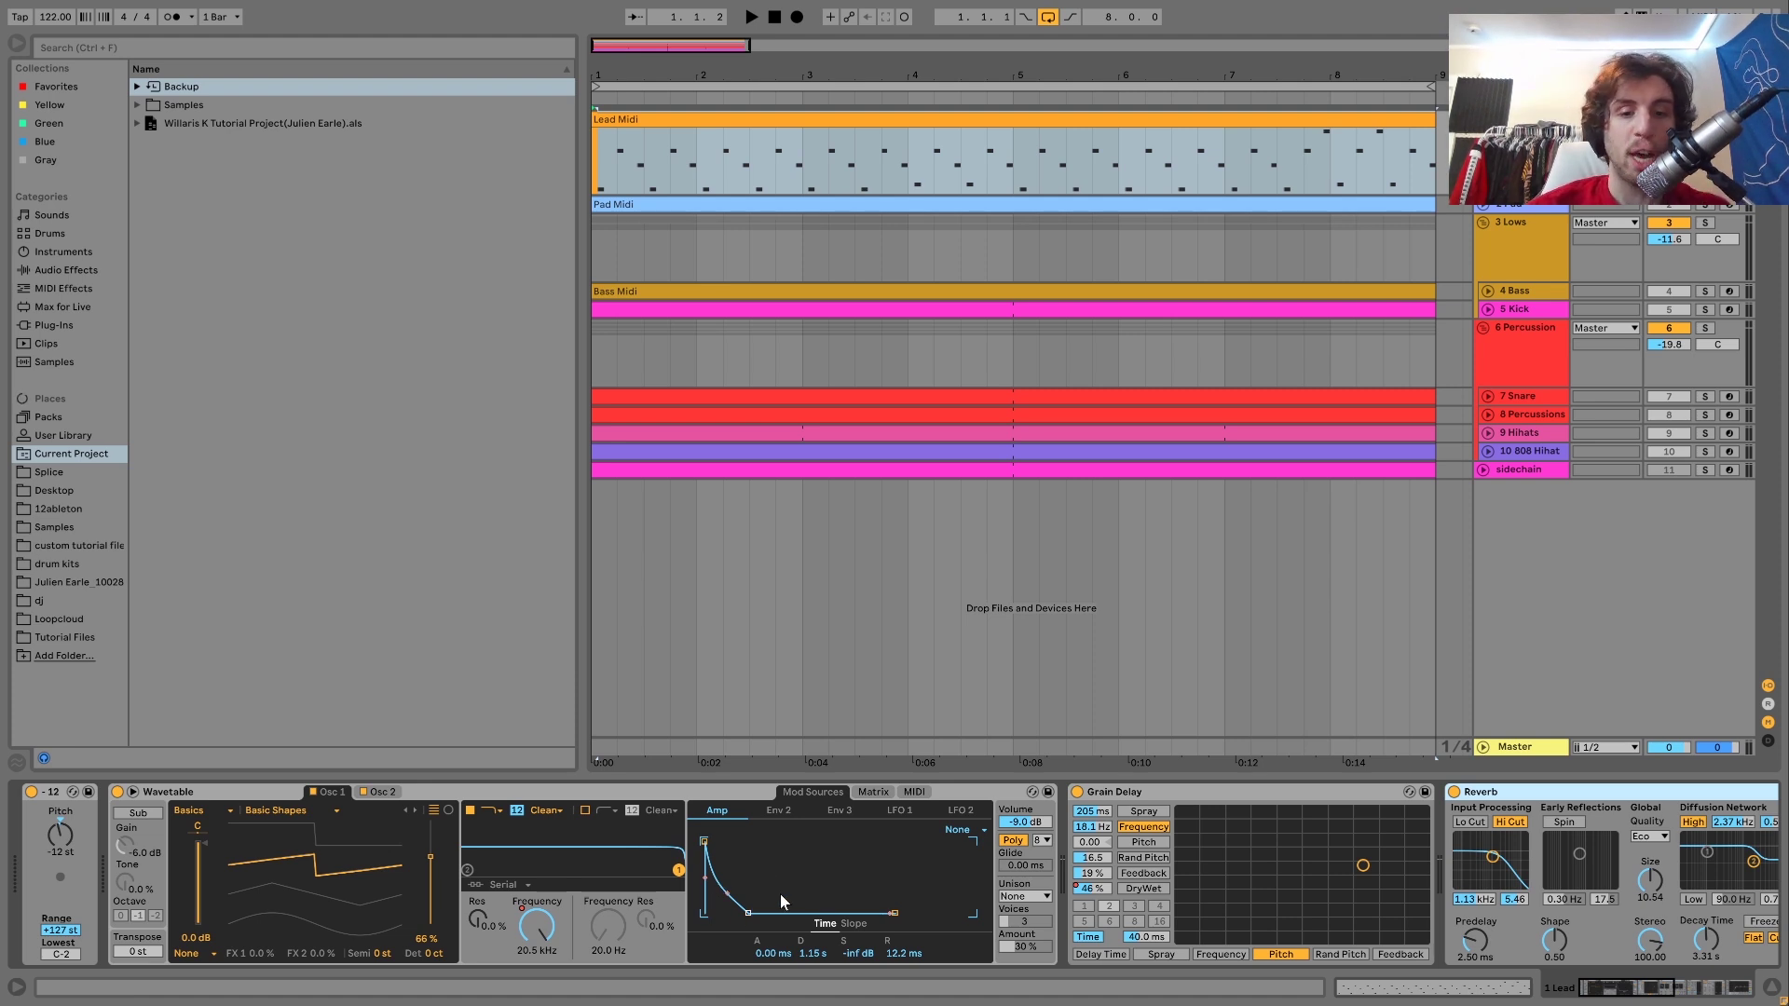
Step: Display the Lead track's Wavetable filter frequency automation together with the Grain Delay DryWet automation in a separate lane
click(536, 932)
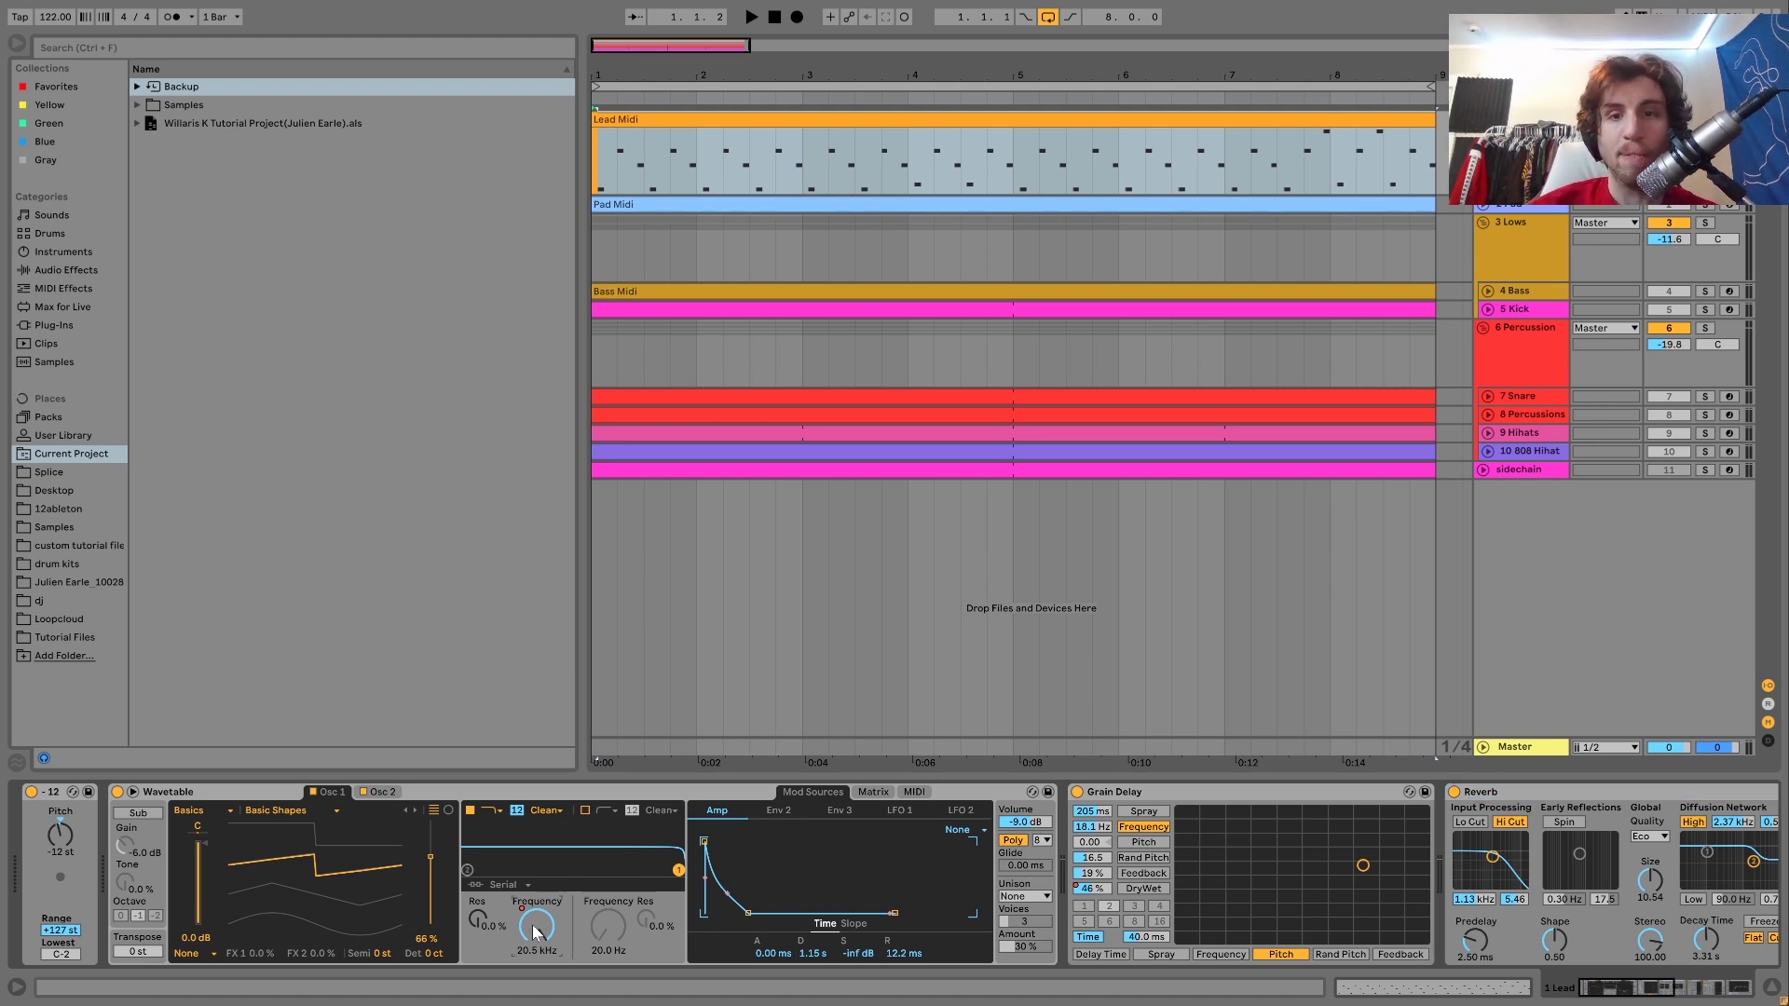
key(a)
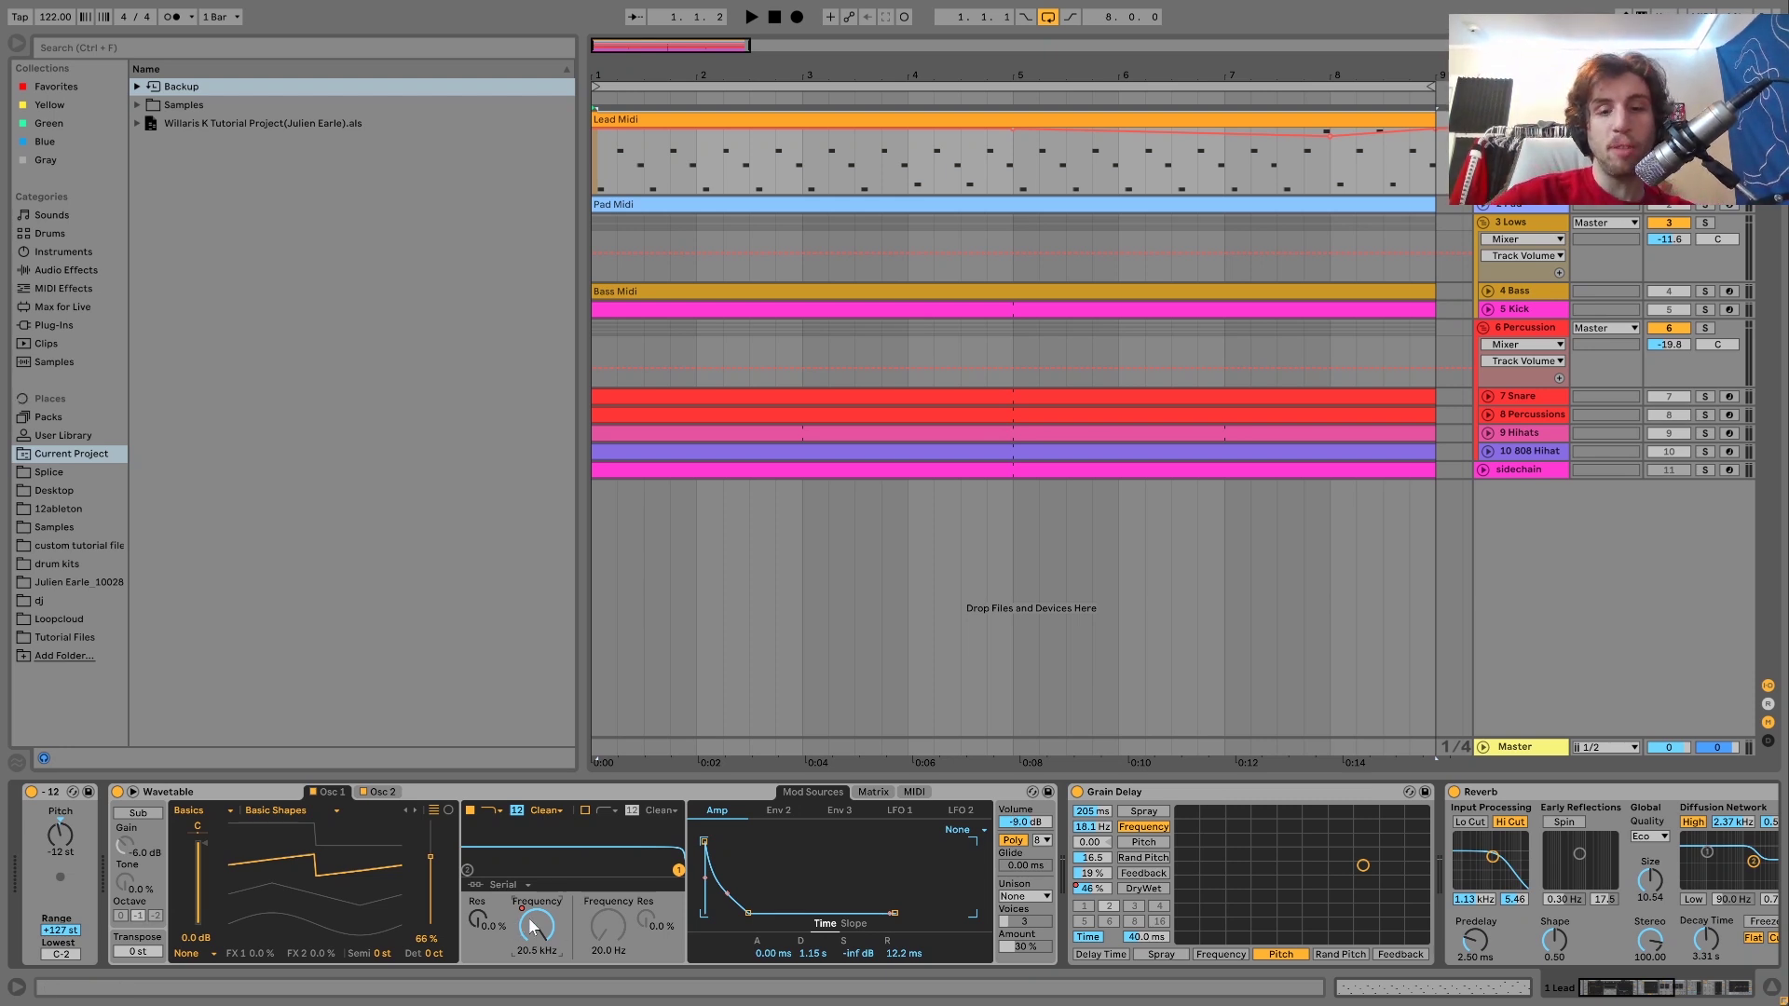
click(1084, 891)
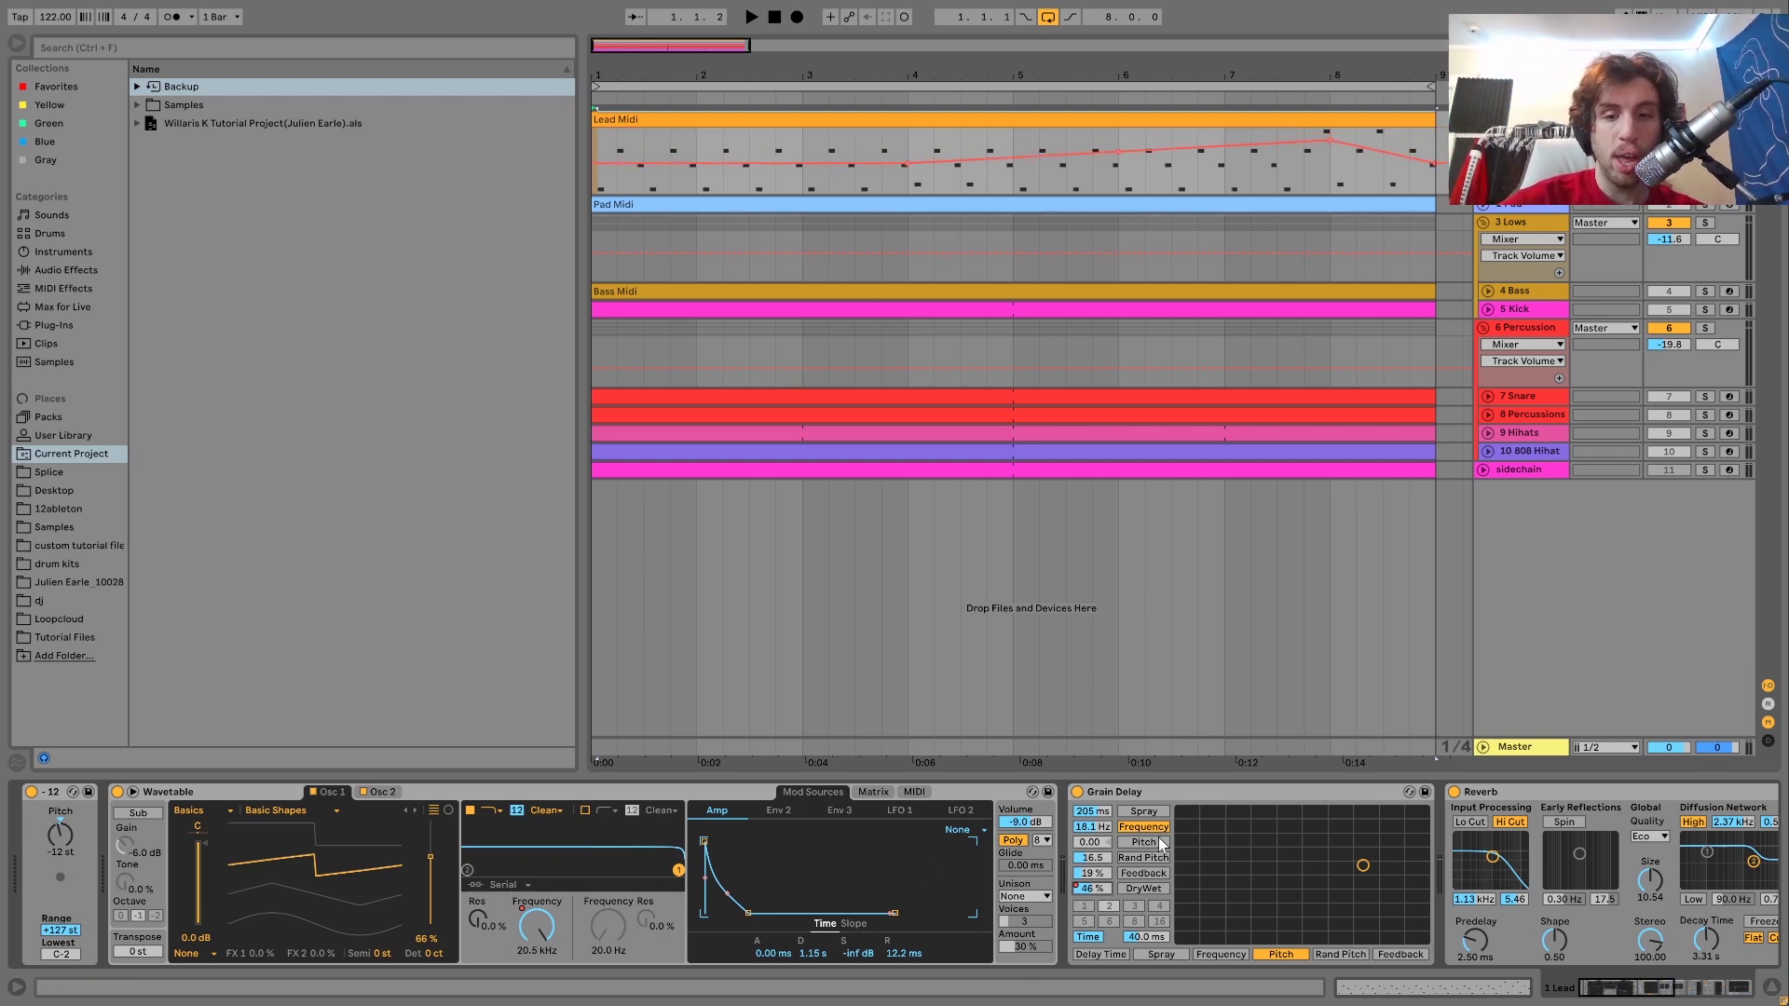
click(1146, 803)
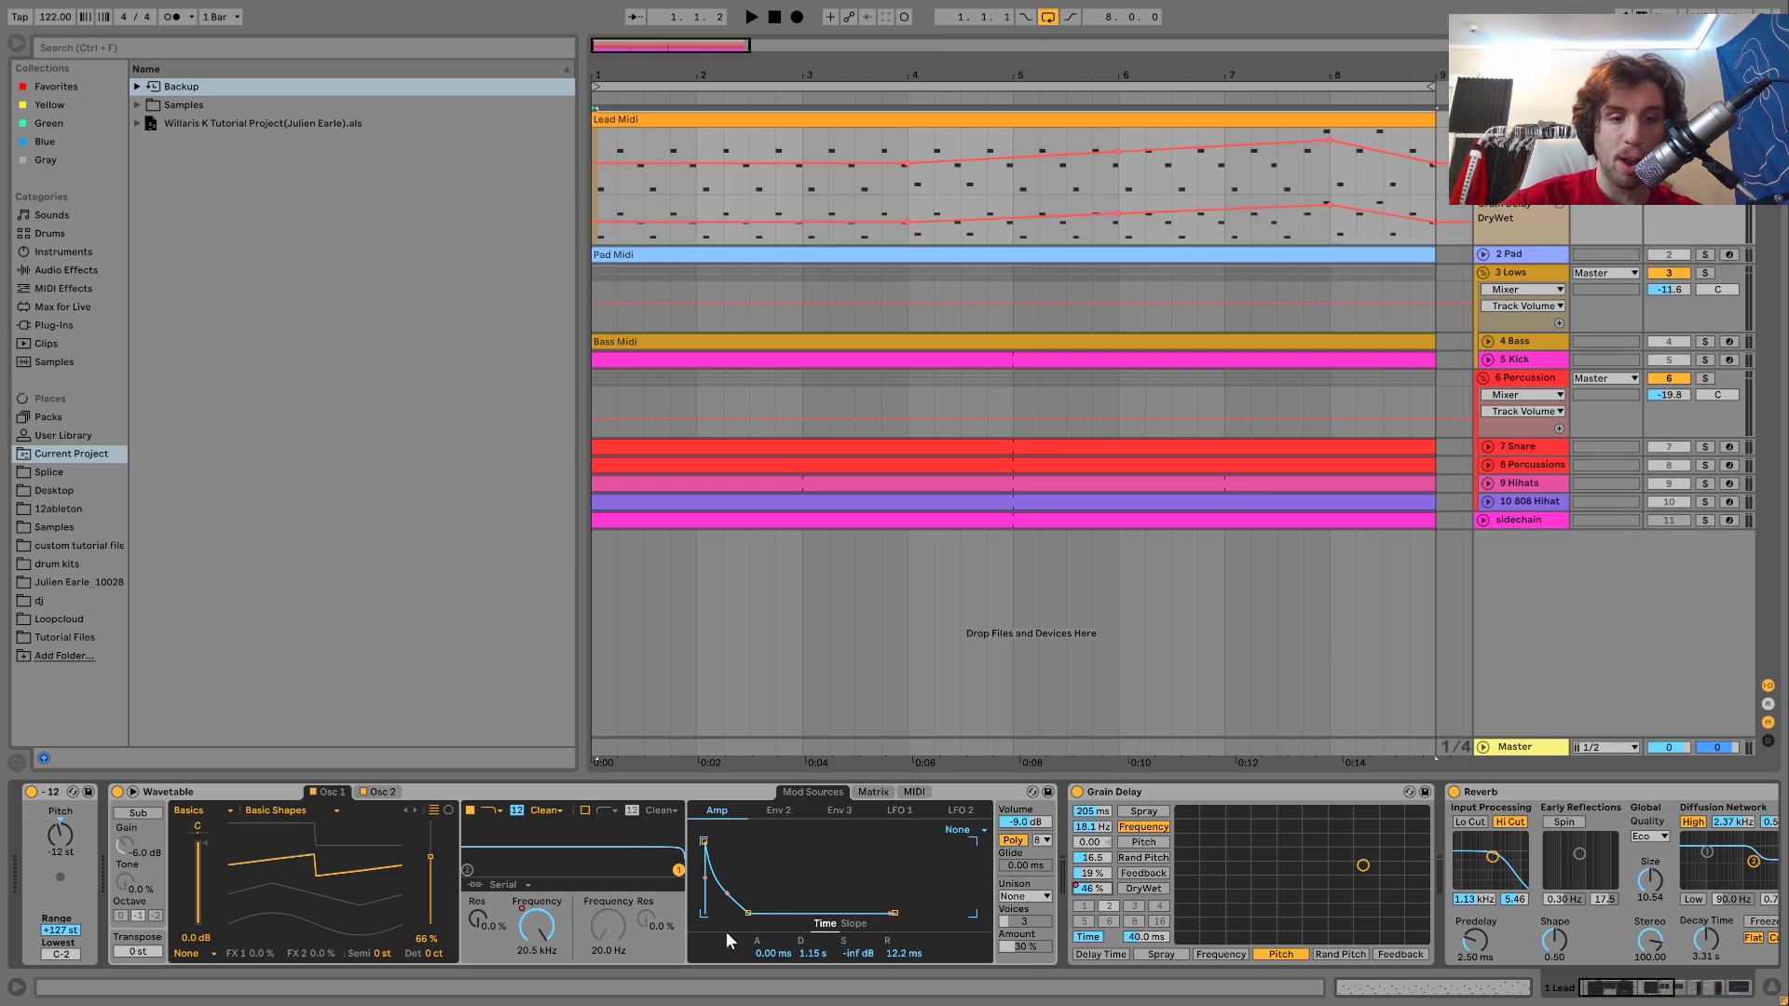
drag(1379, 163, 1379, 132)
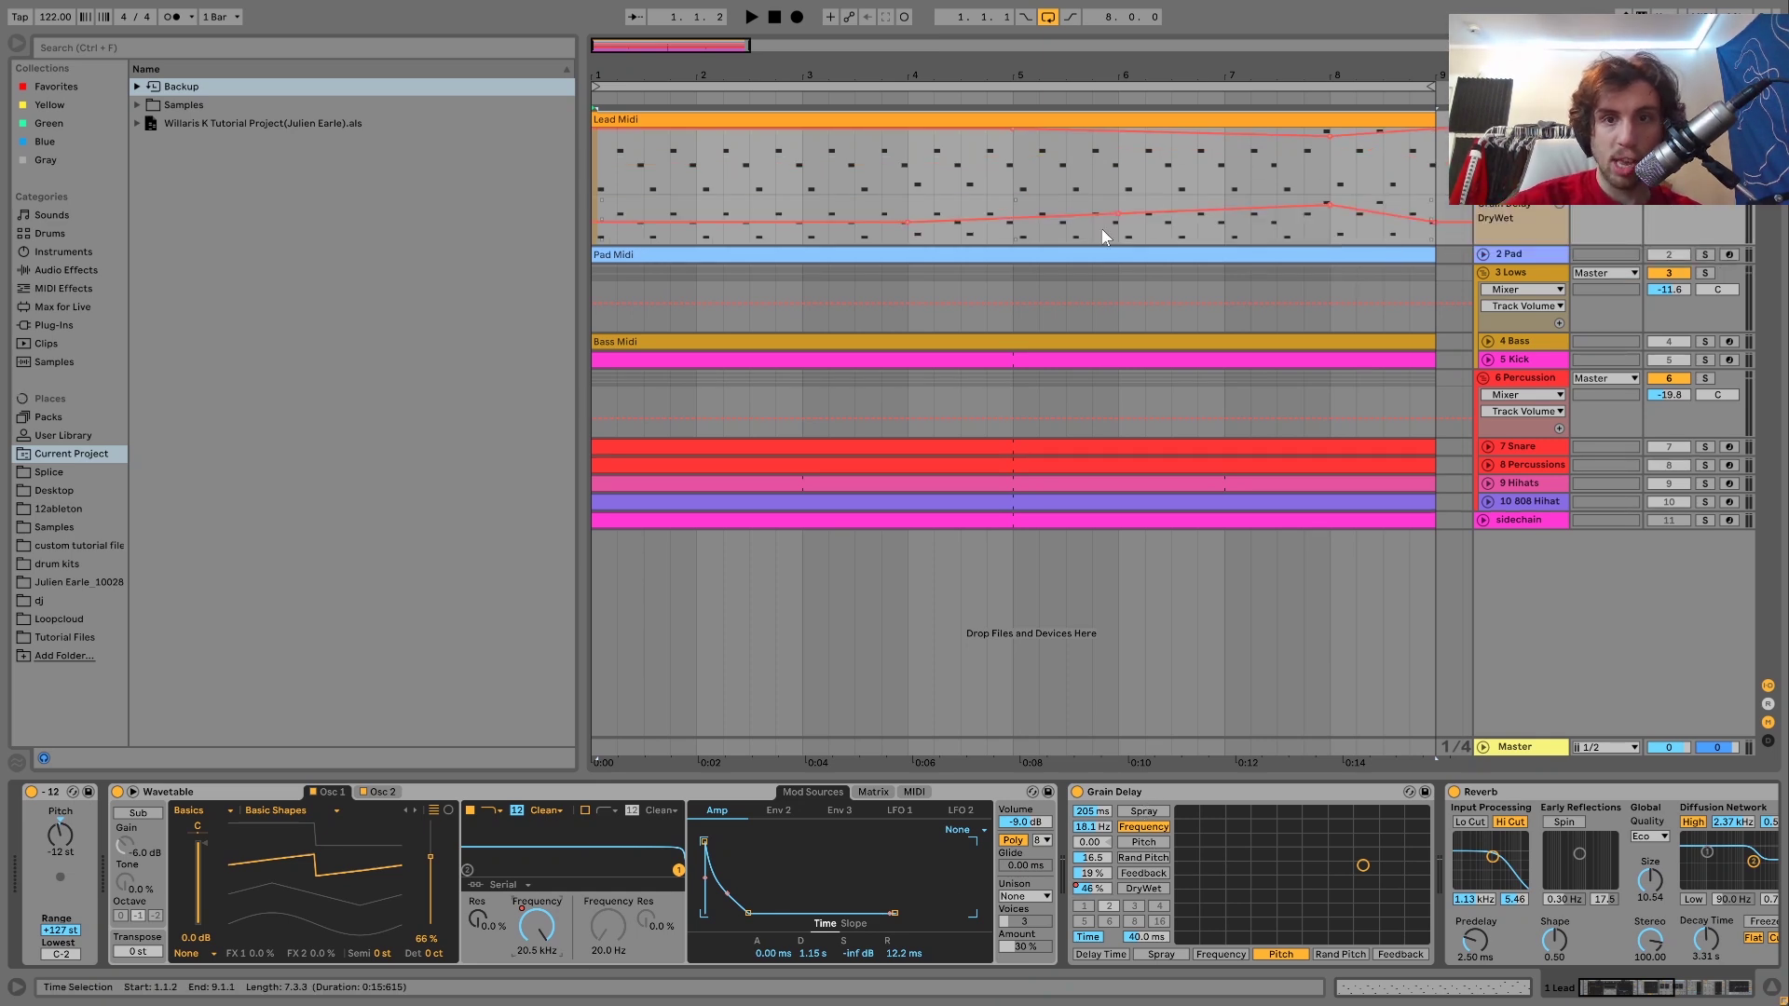
Step: Play the lead from bar 6 to hear the filter frequency and Grain Delay DryWet automation
click(1093, 169)
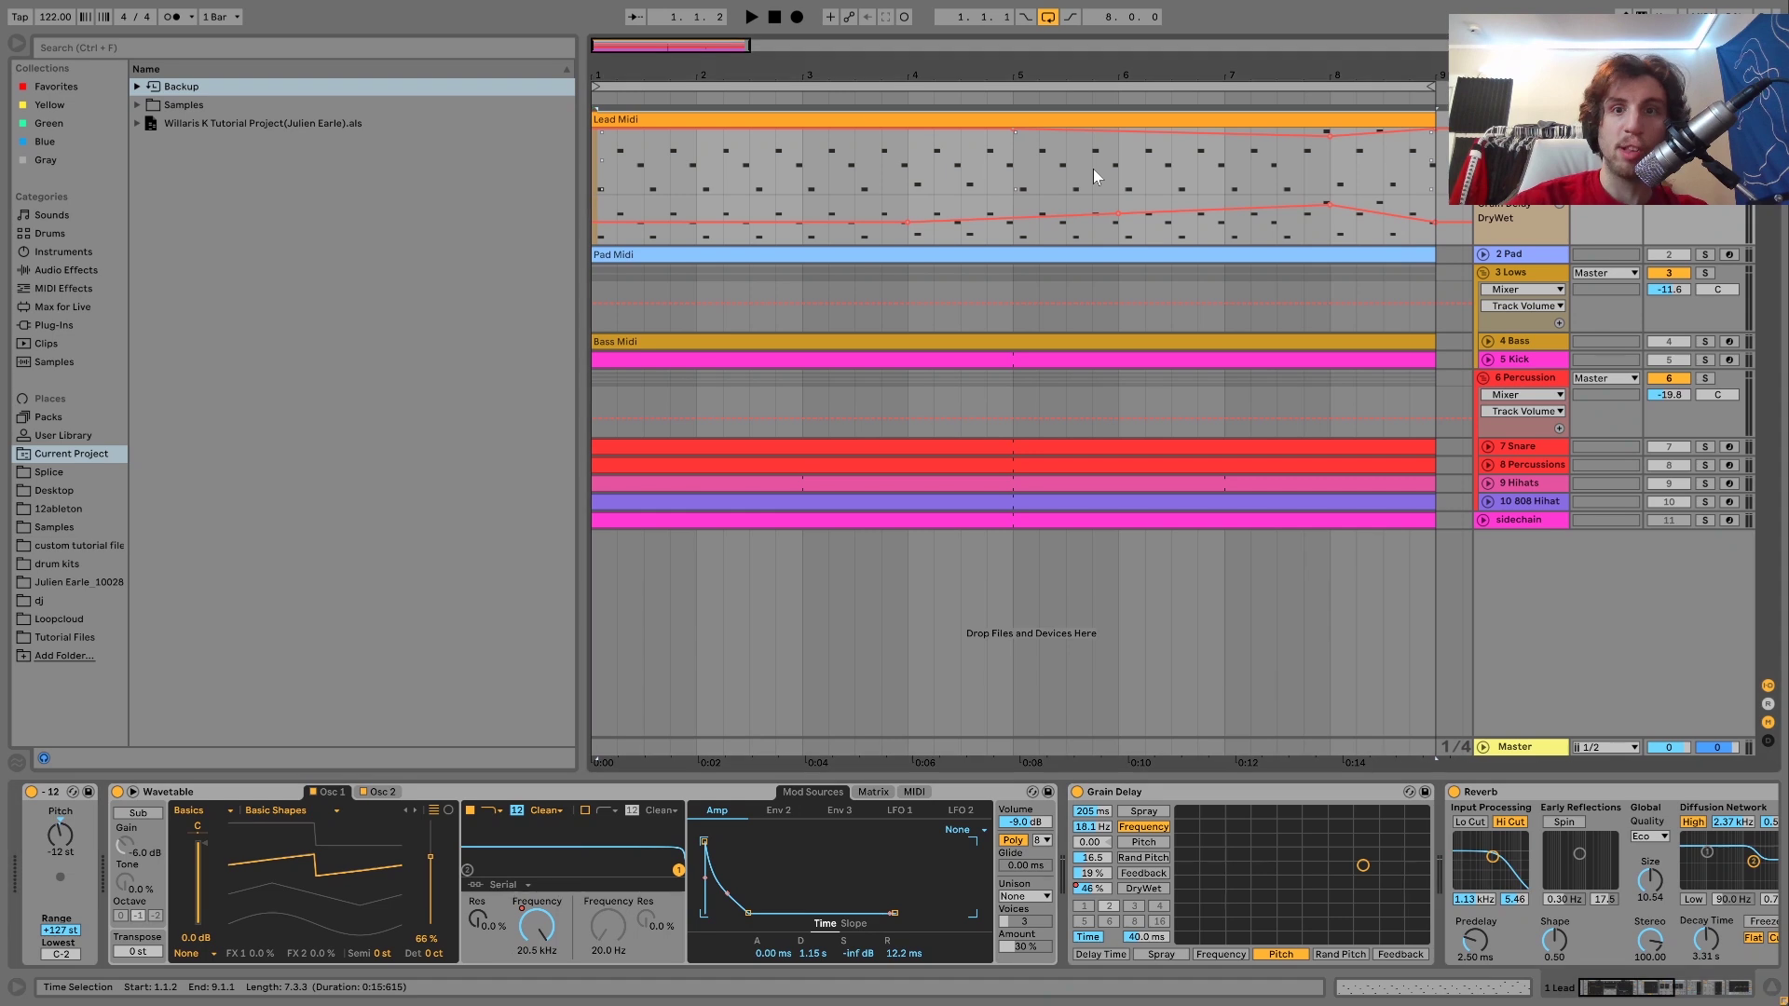
click(1129, 175)
key(space)
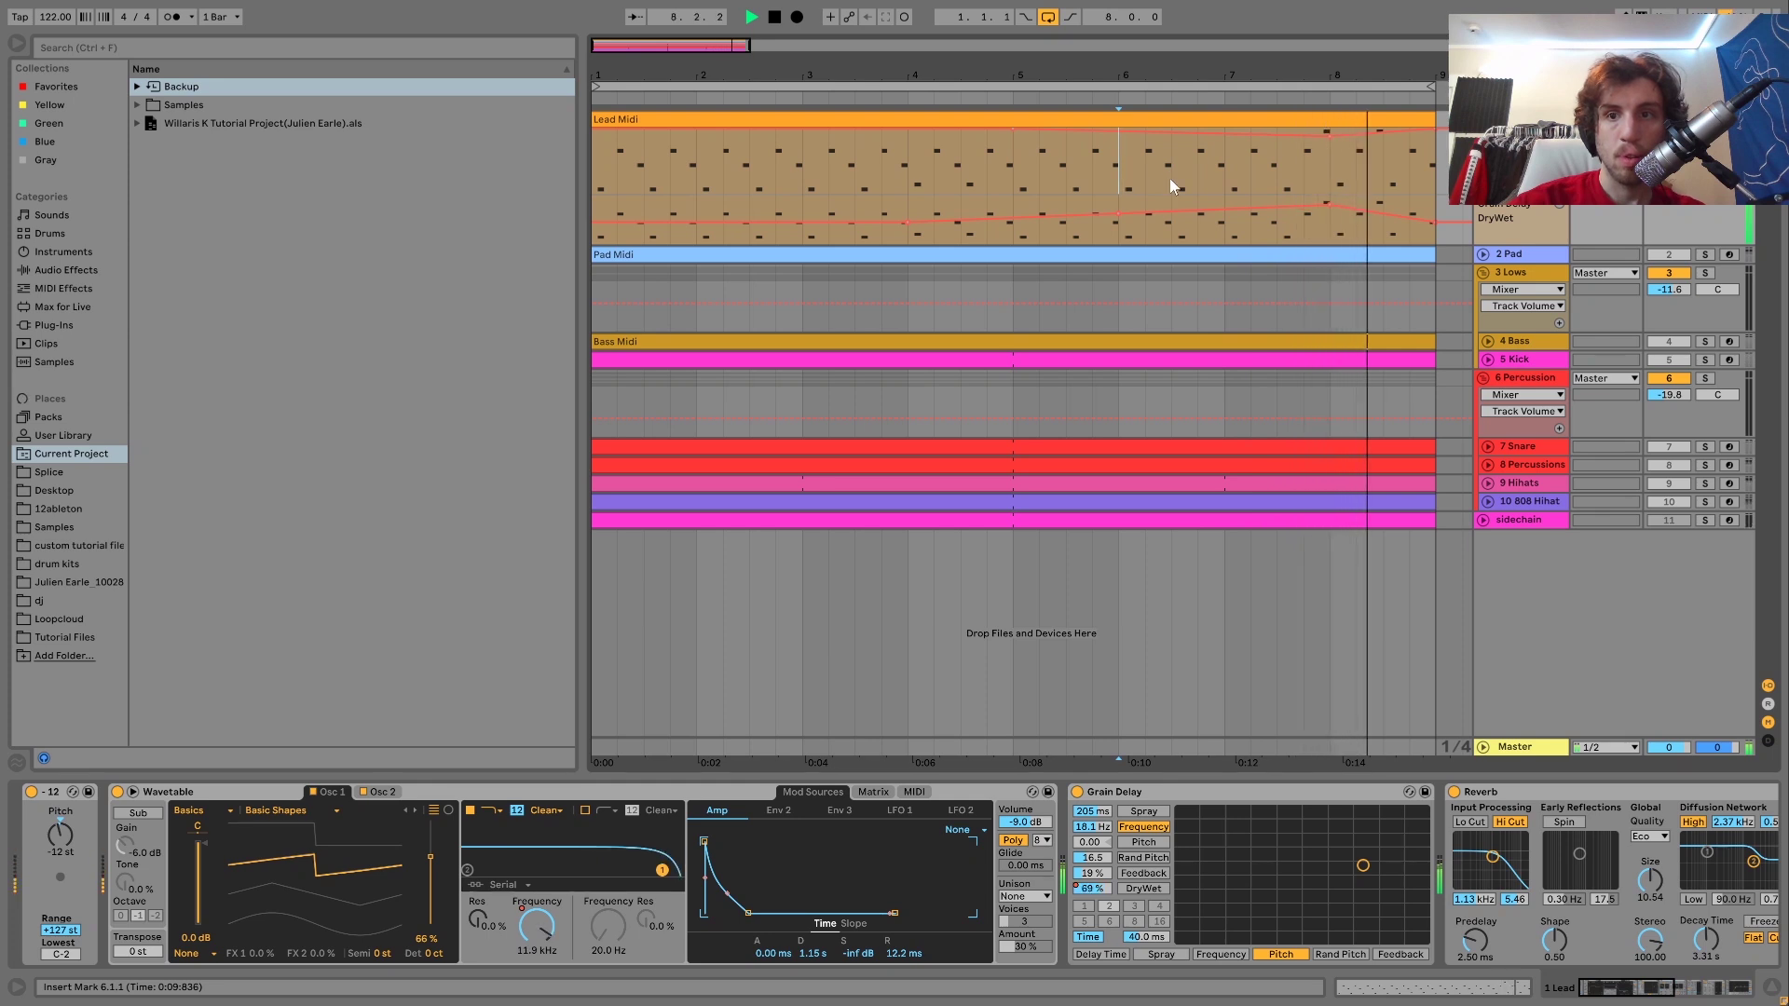
key(space)
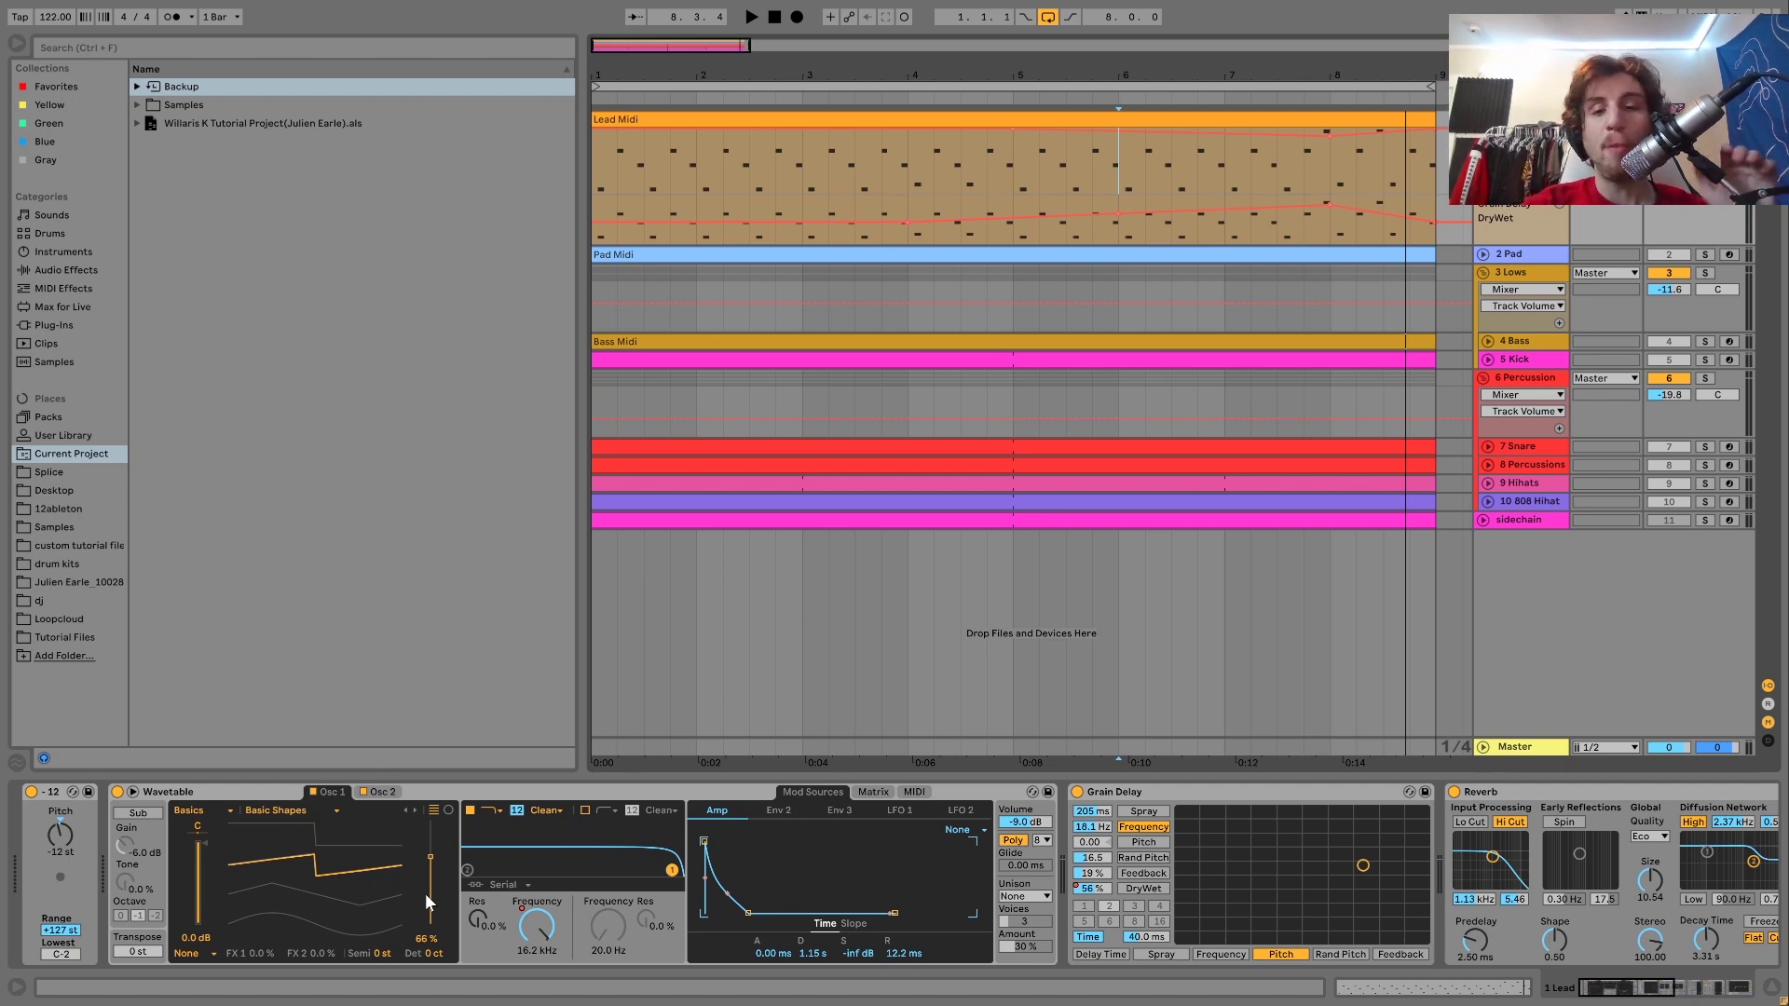
Step: Examine the Grain Delay and Reverb settings on the Lead track and play the lead from the start
scroll(425, 893, right, 6)
scroll(425, 893, right, 1)
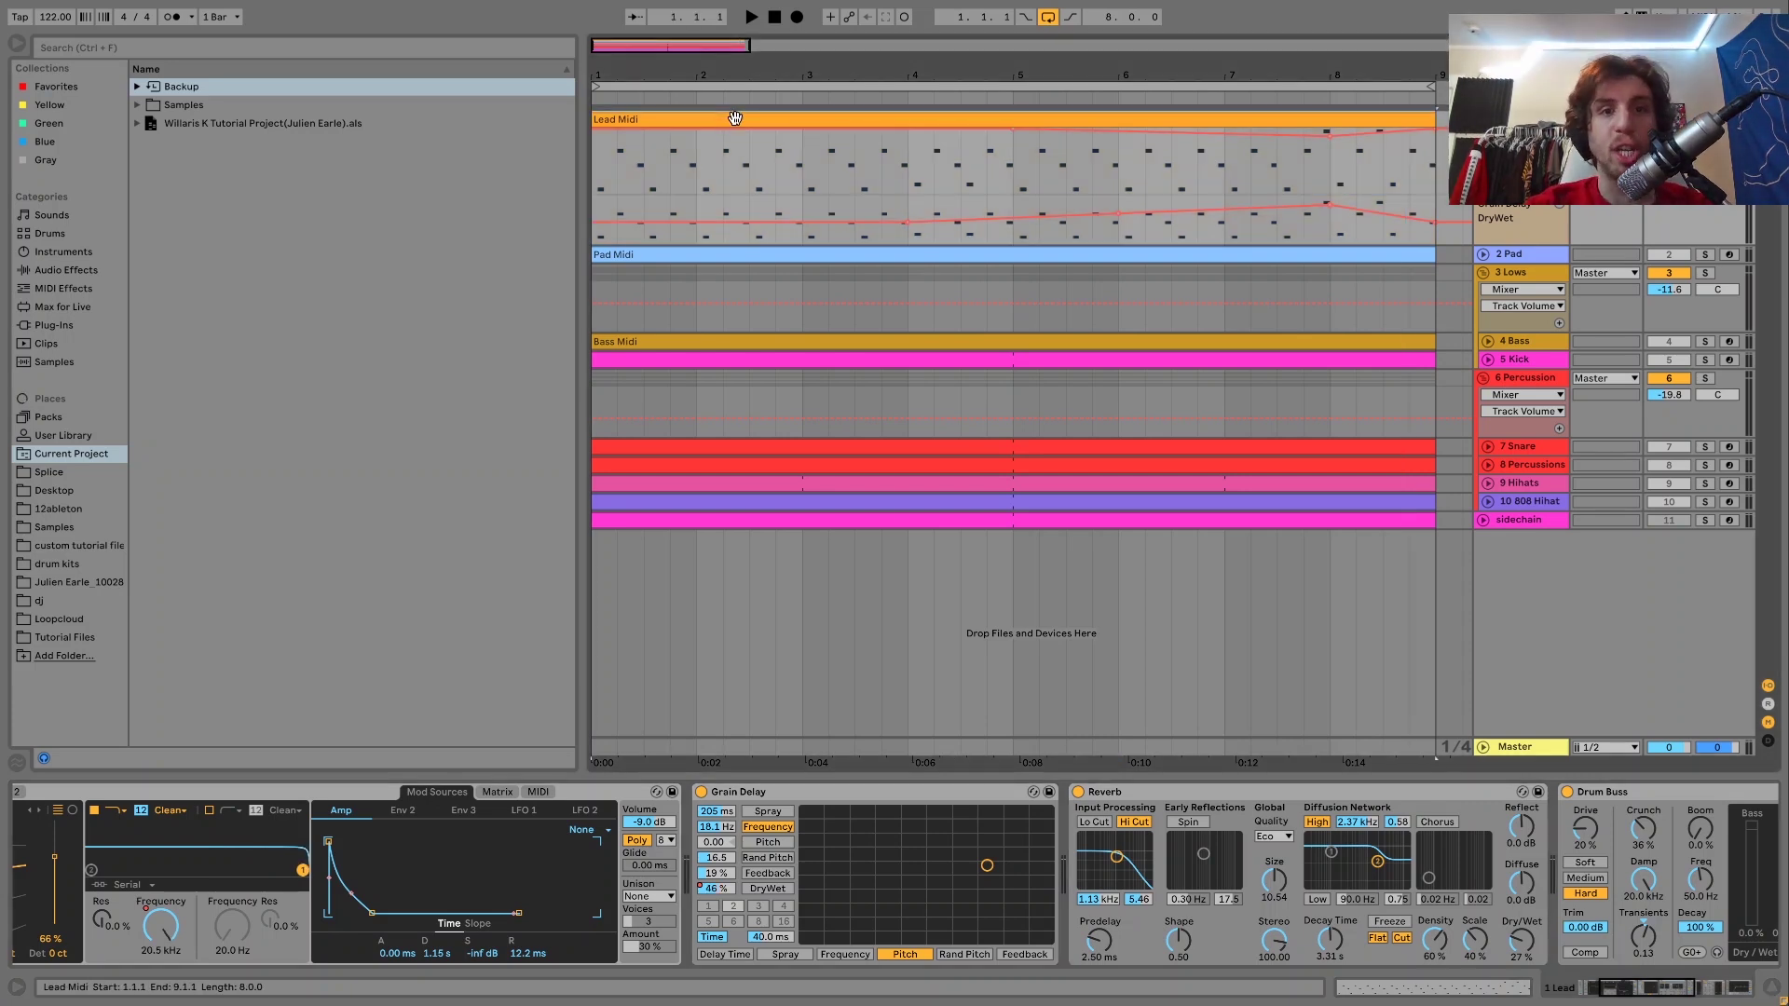
key(space)
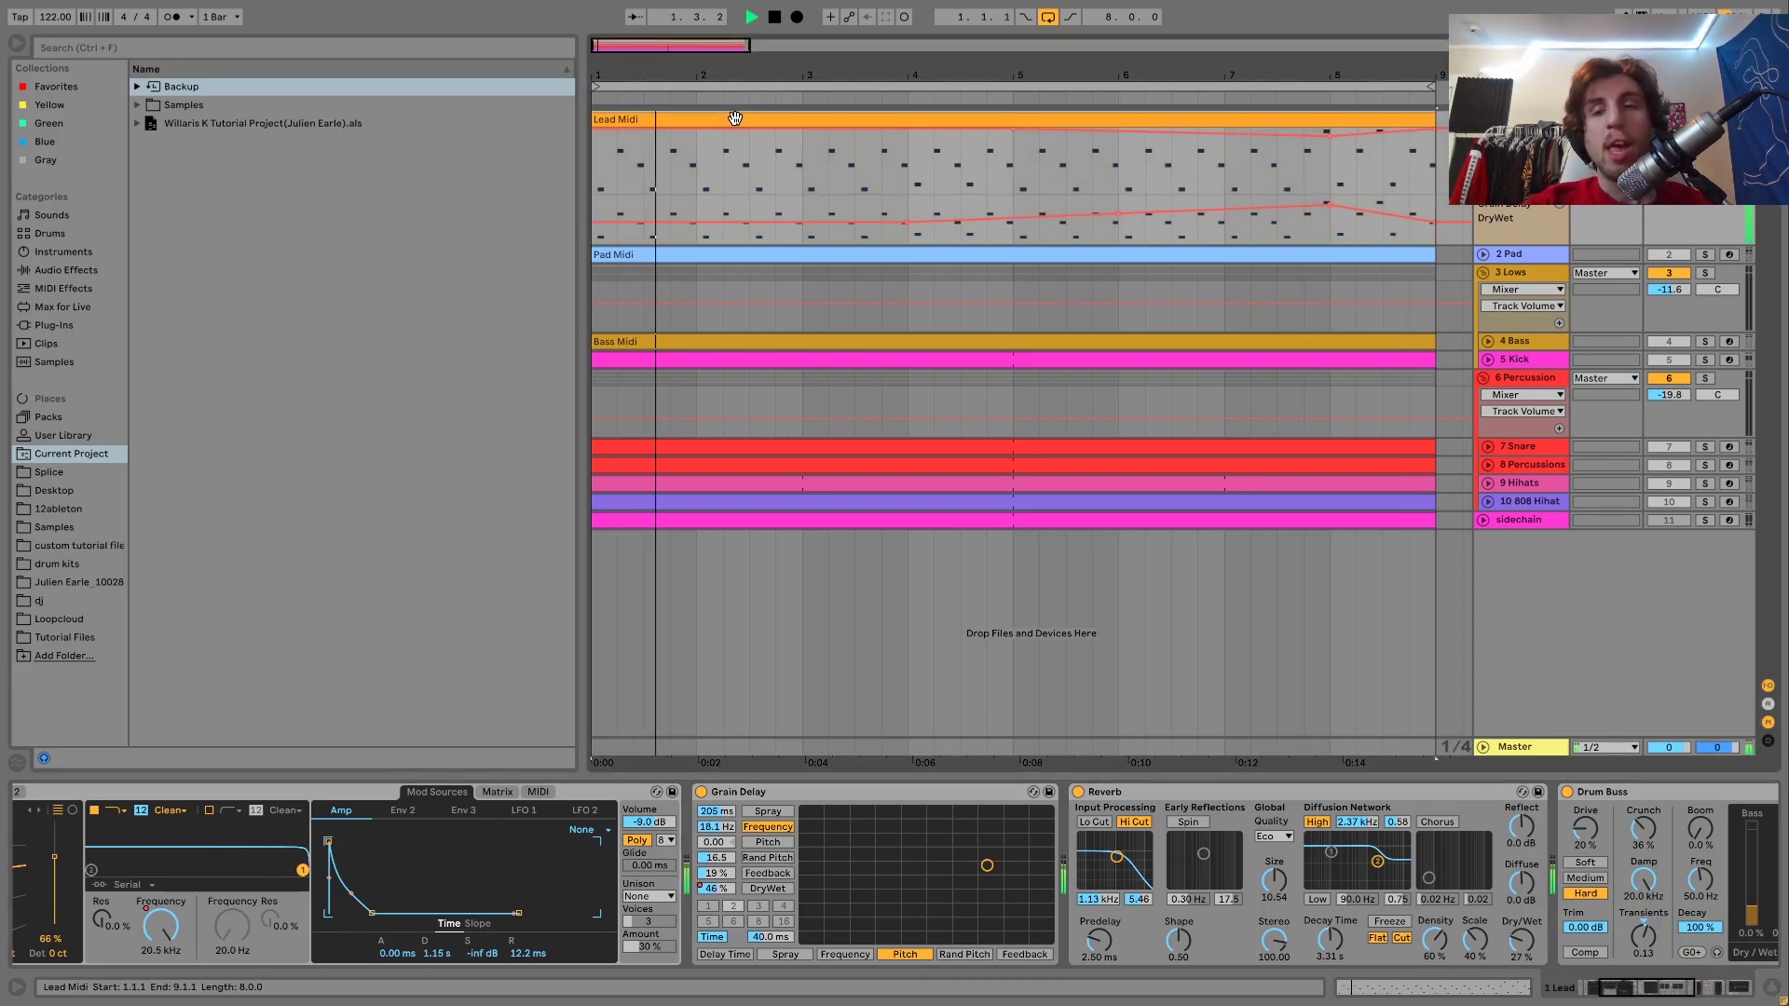
click(736, 131)
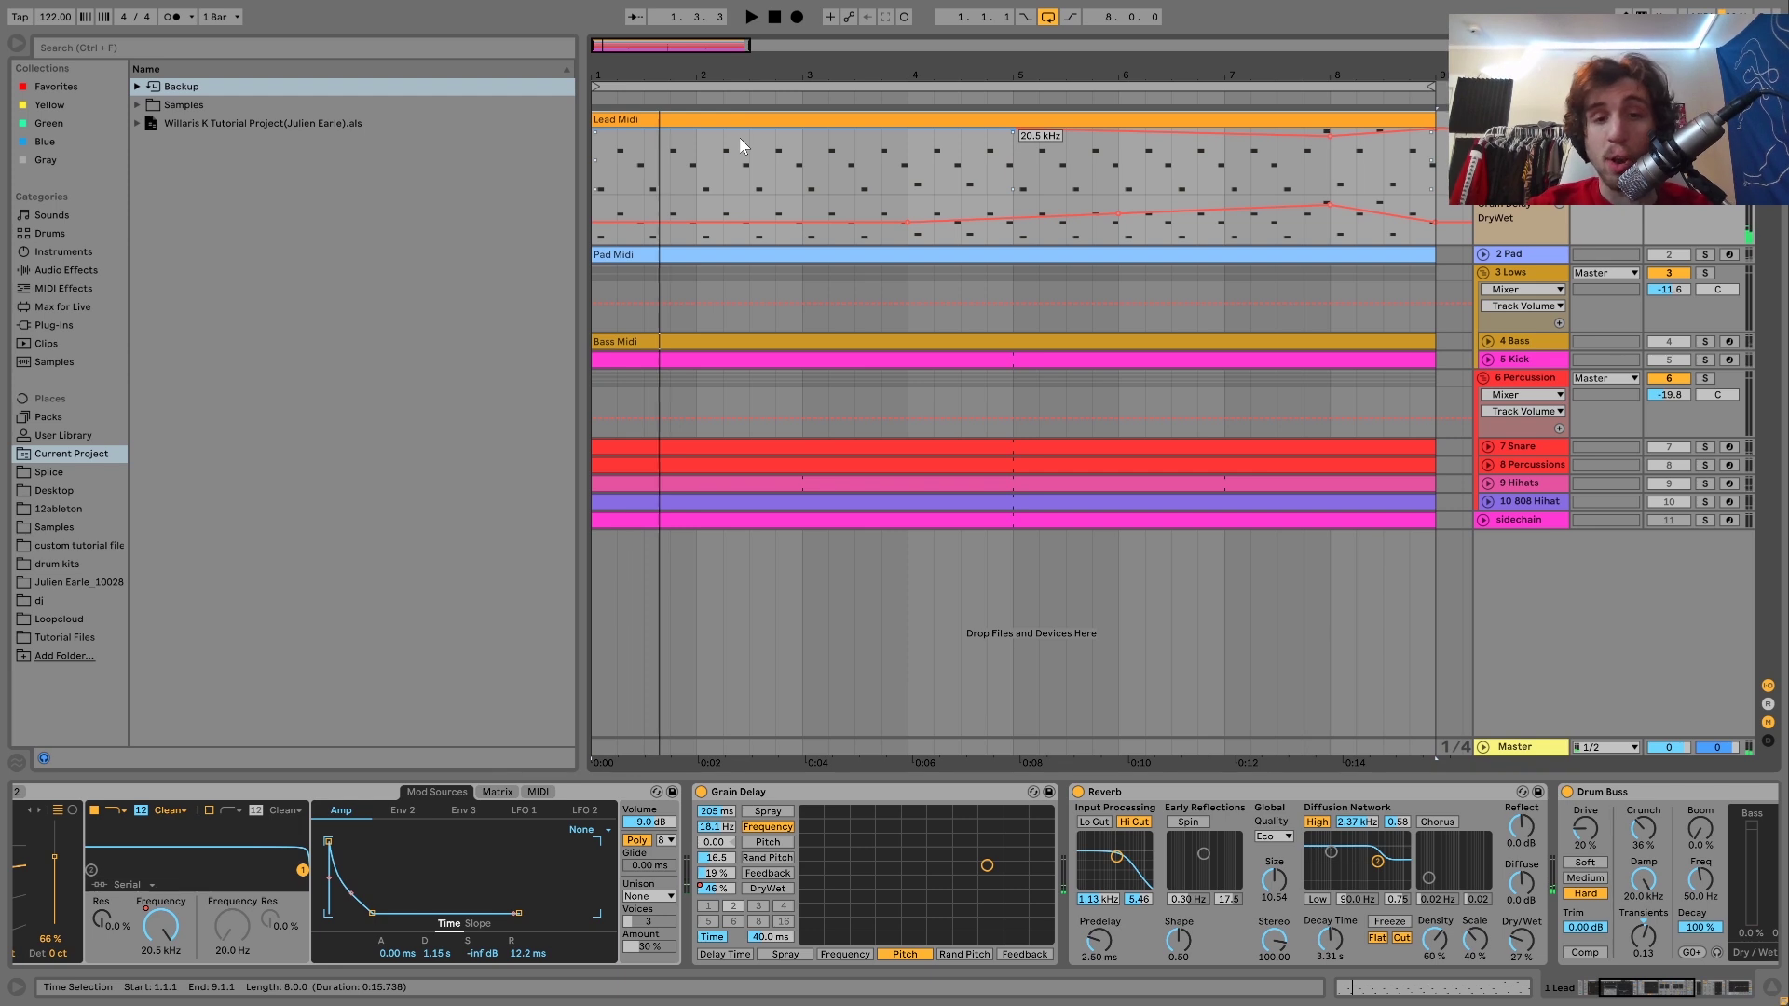
Step: Compare the lead's sound with Grain Delay bypassed and re-enabled by playing it from the start each time
click(702, 792)
key(space)
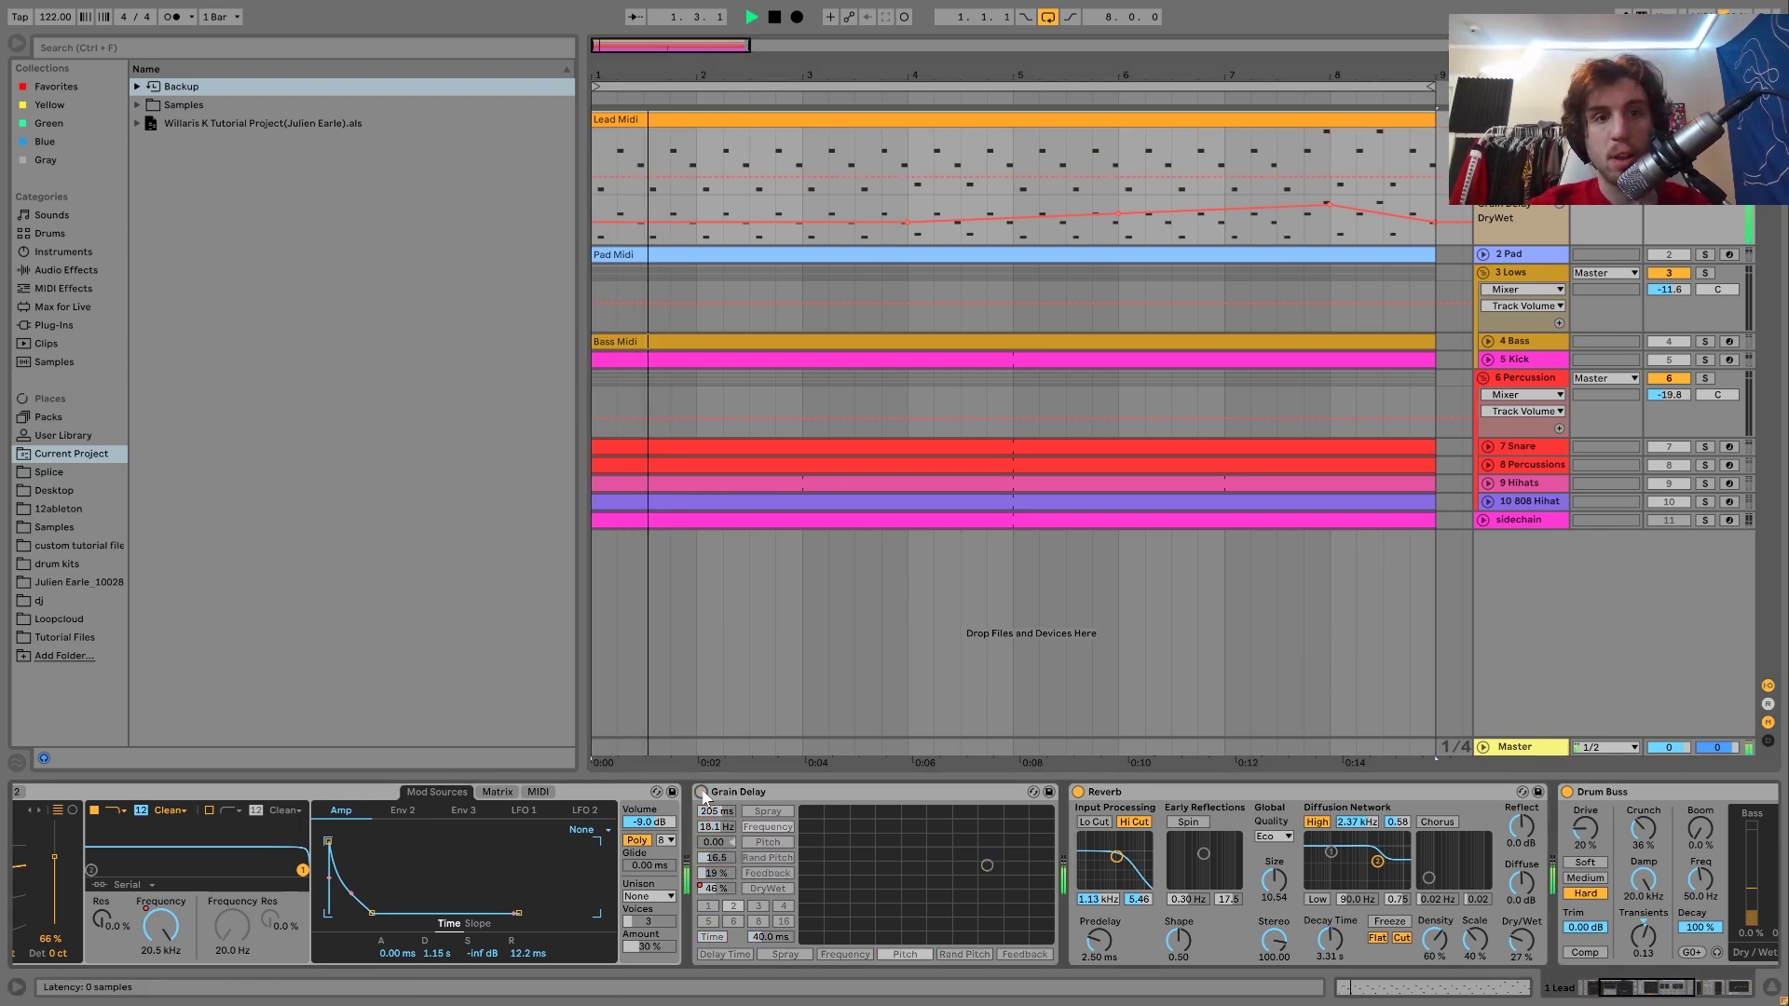
click(701, 792)
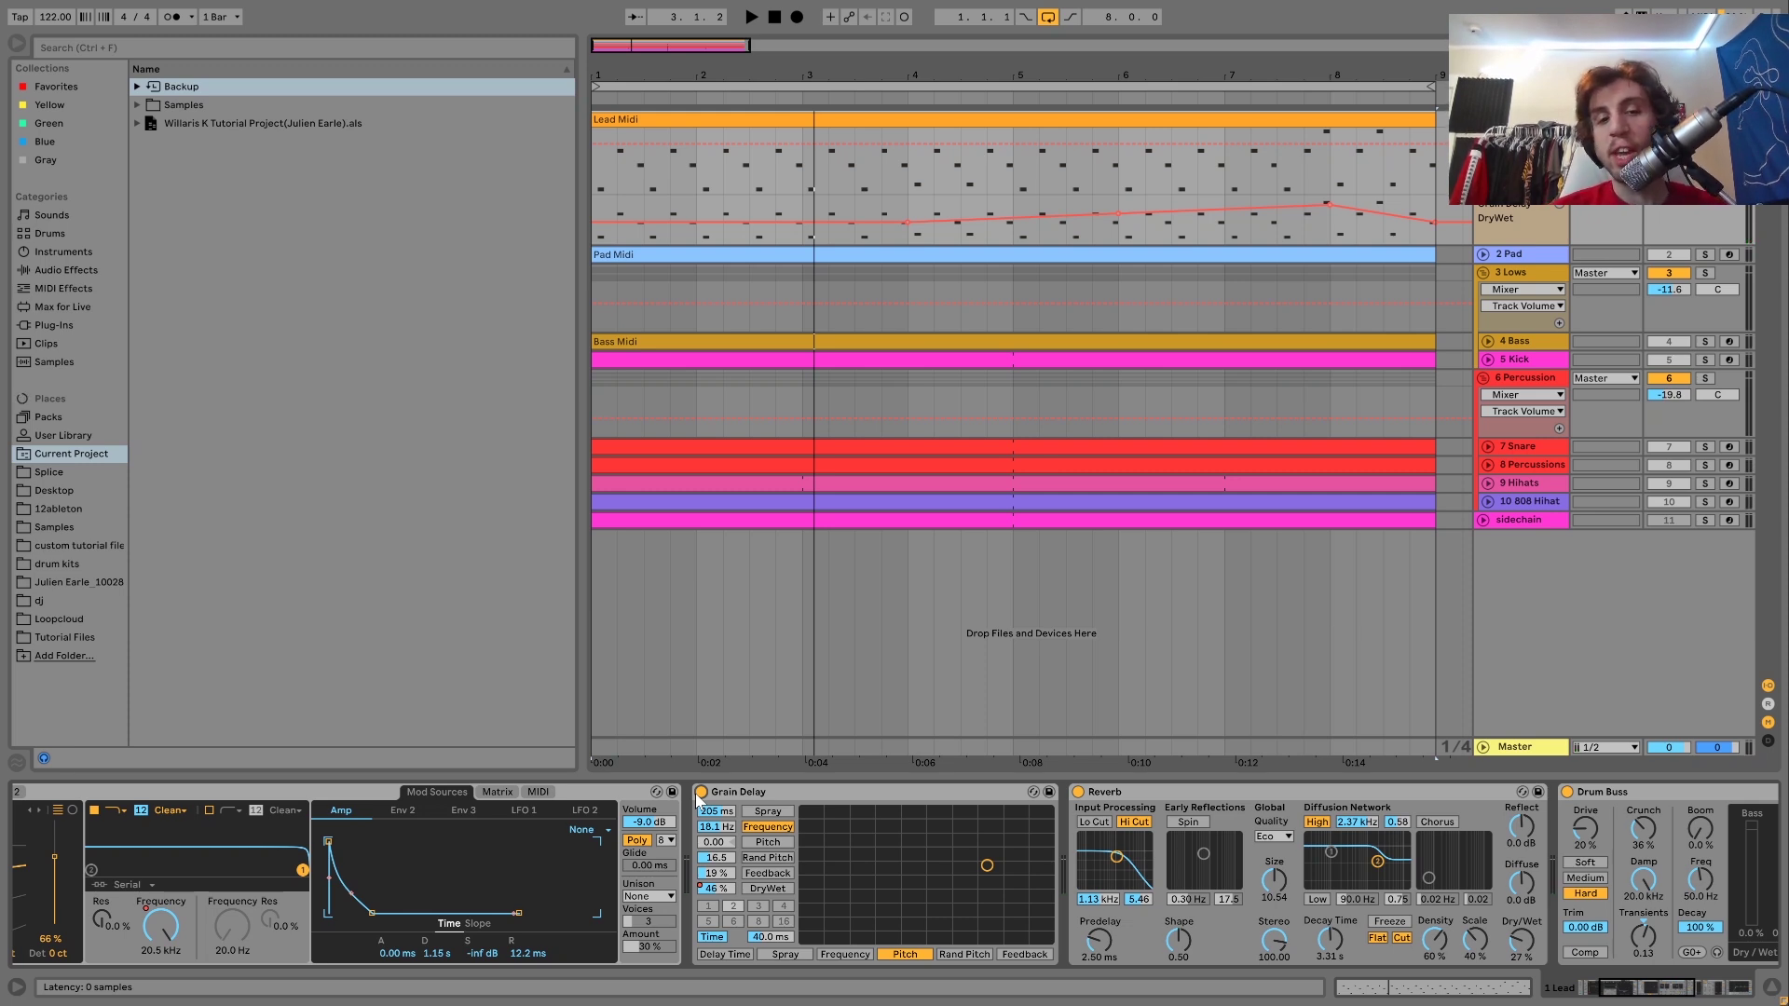
key(space)
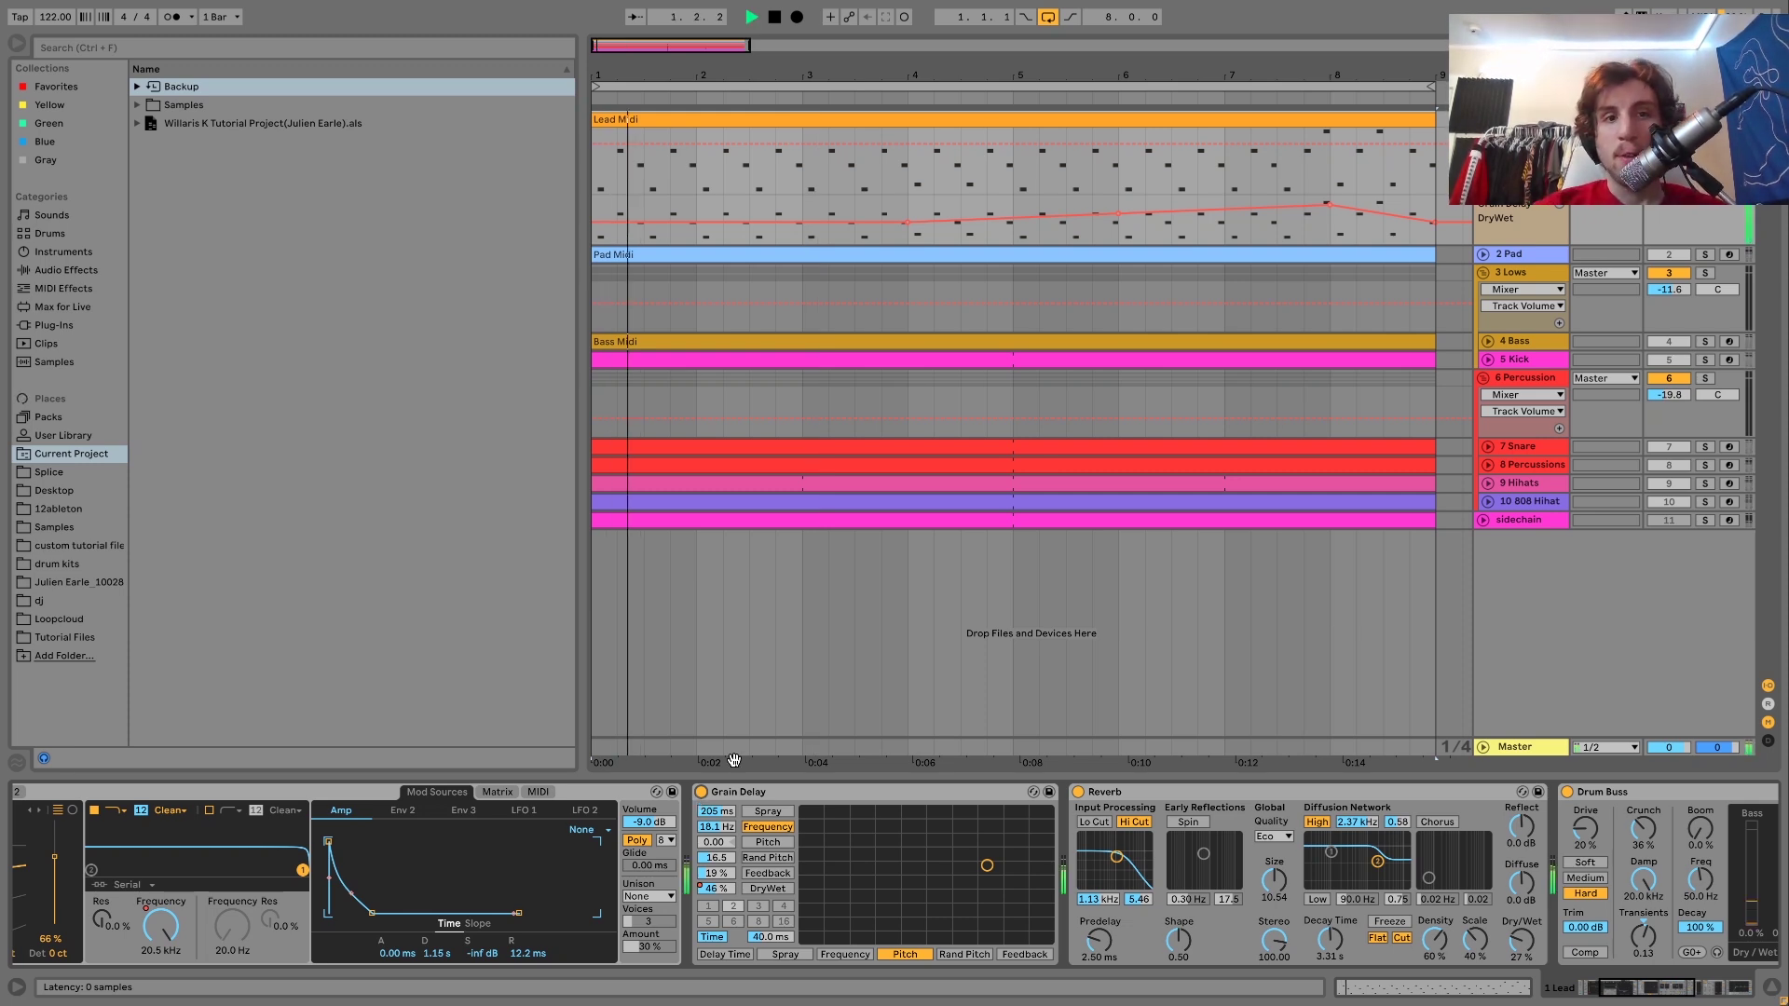
key(space)
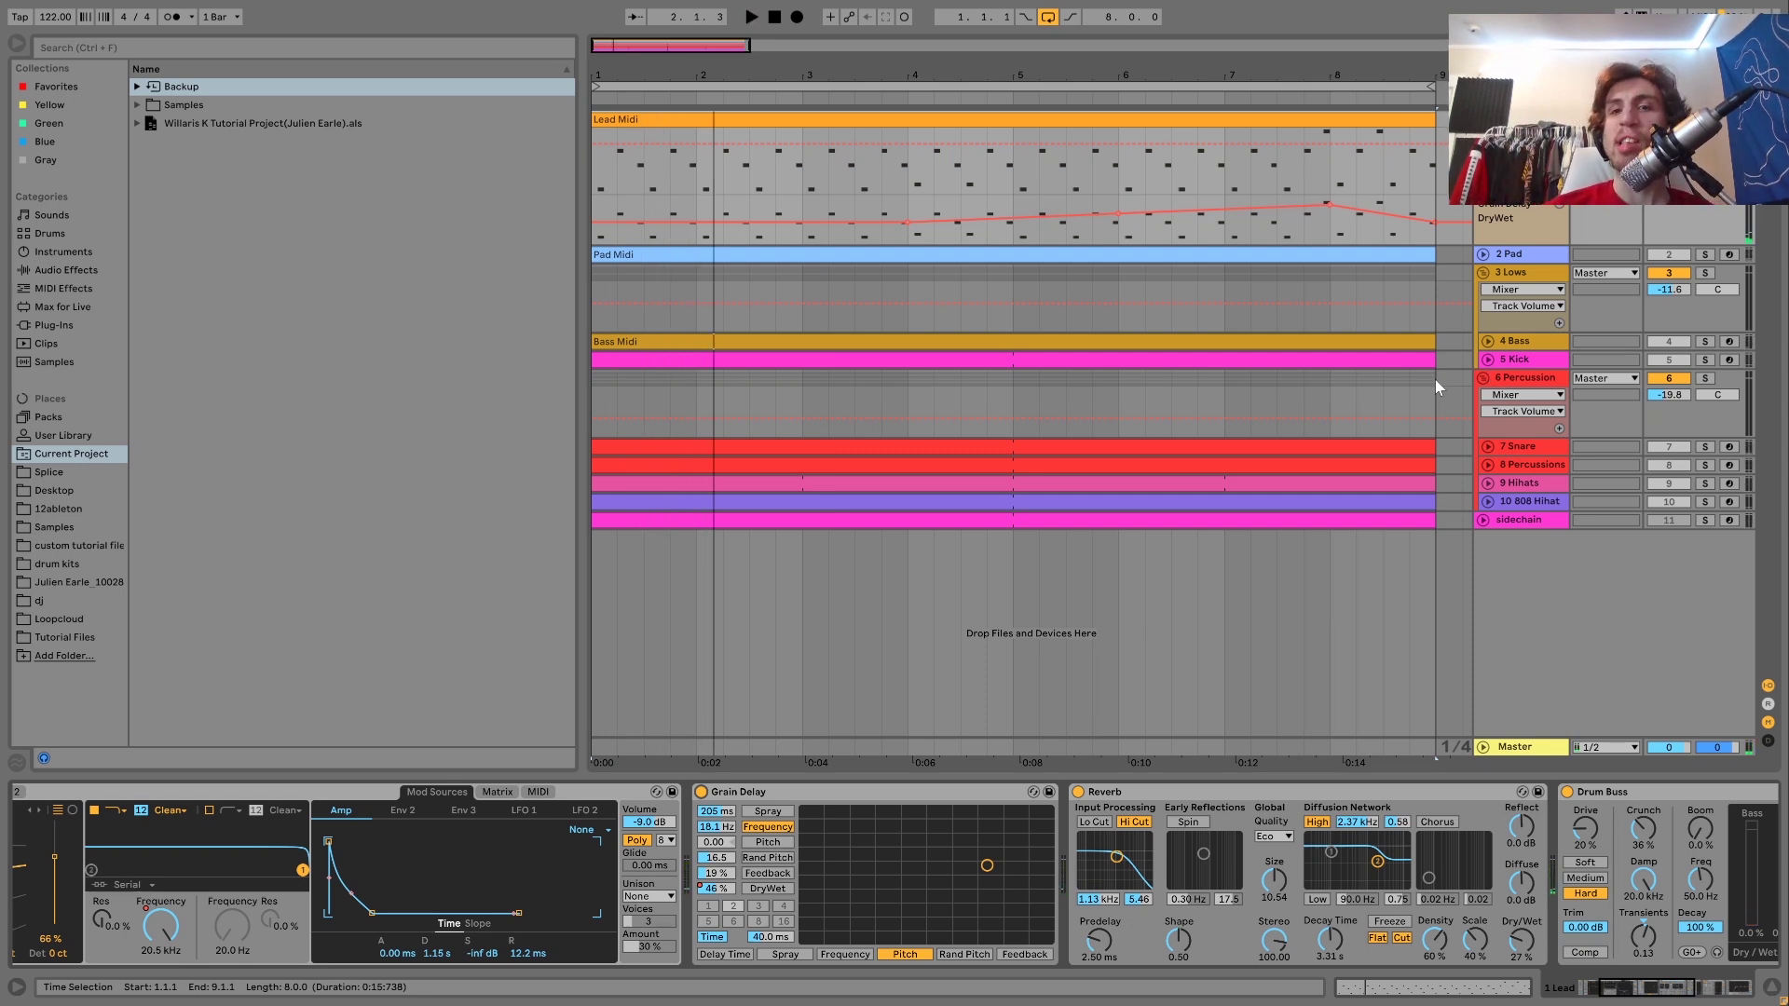
key(space)
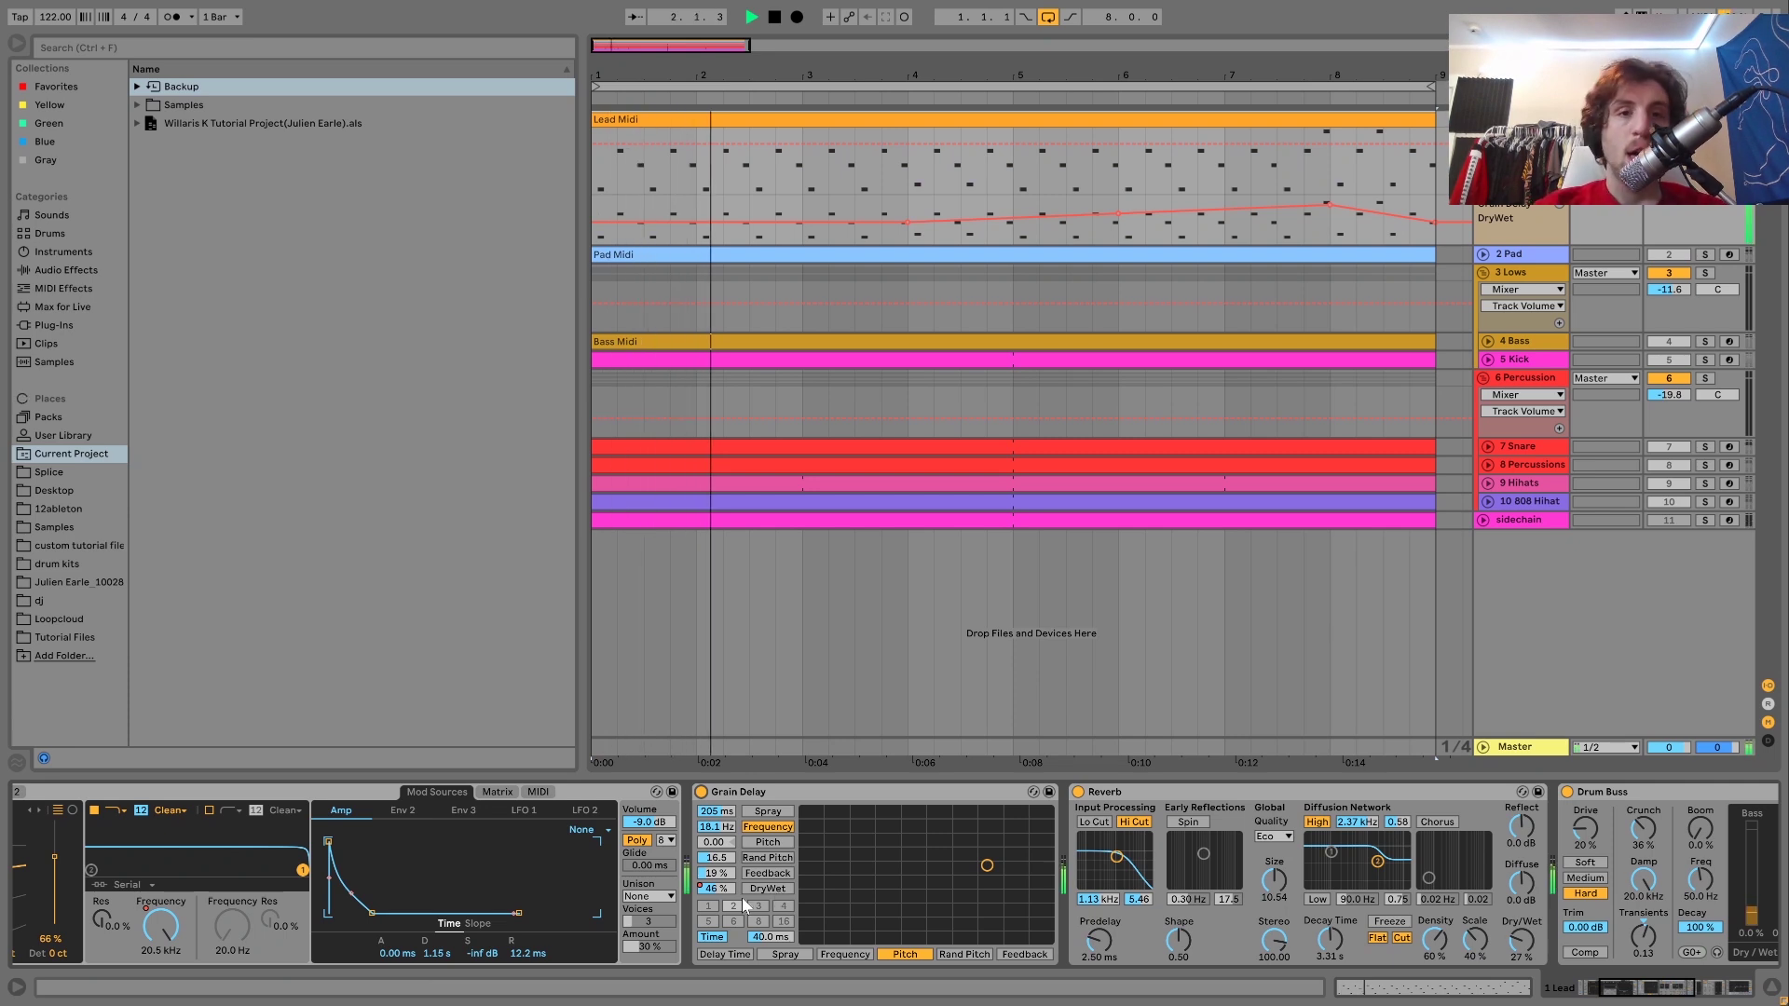
Step: Compare the lead's sound with Grain Delay's Rand Pitch raised to 144 and restored to 16.5, playing from the start each time
key(space)
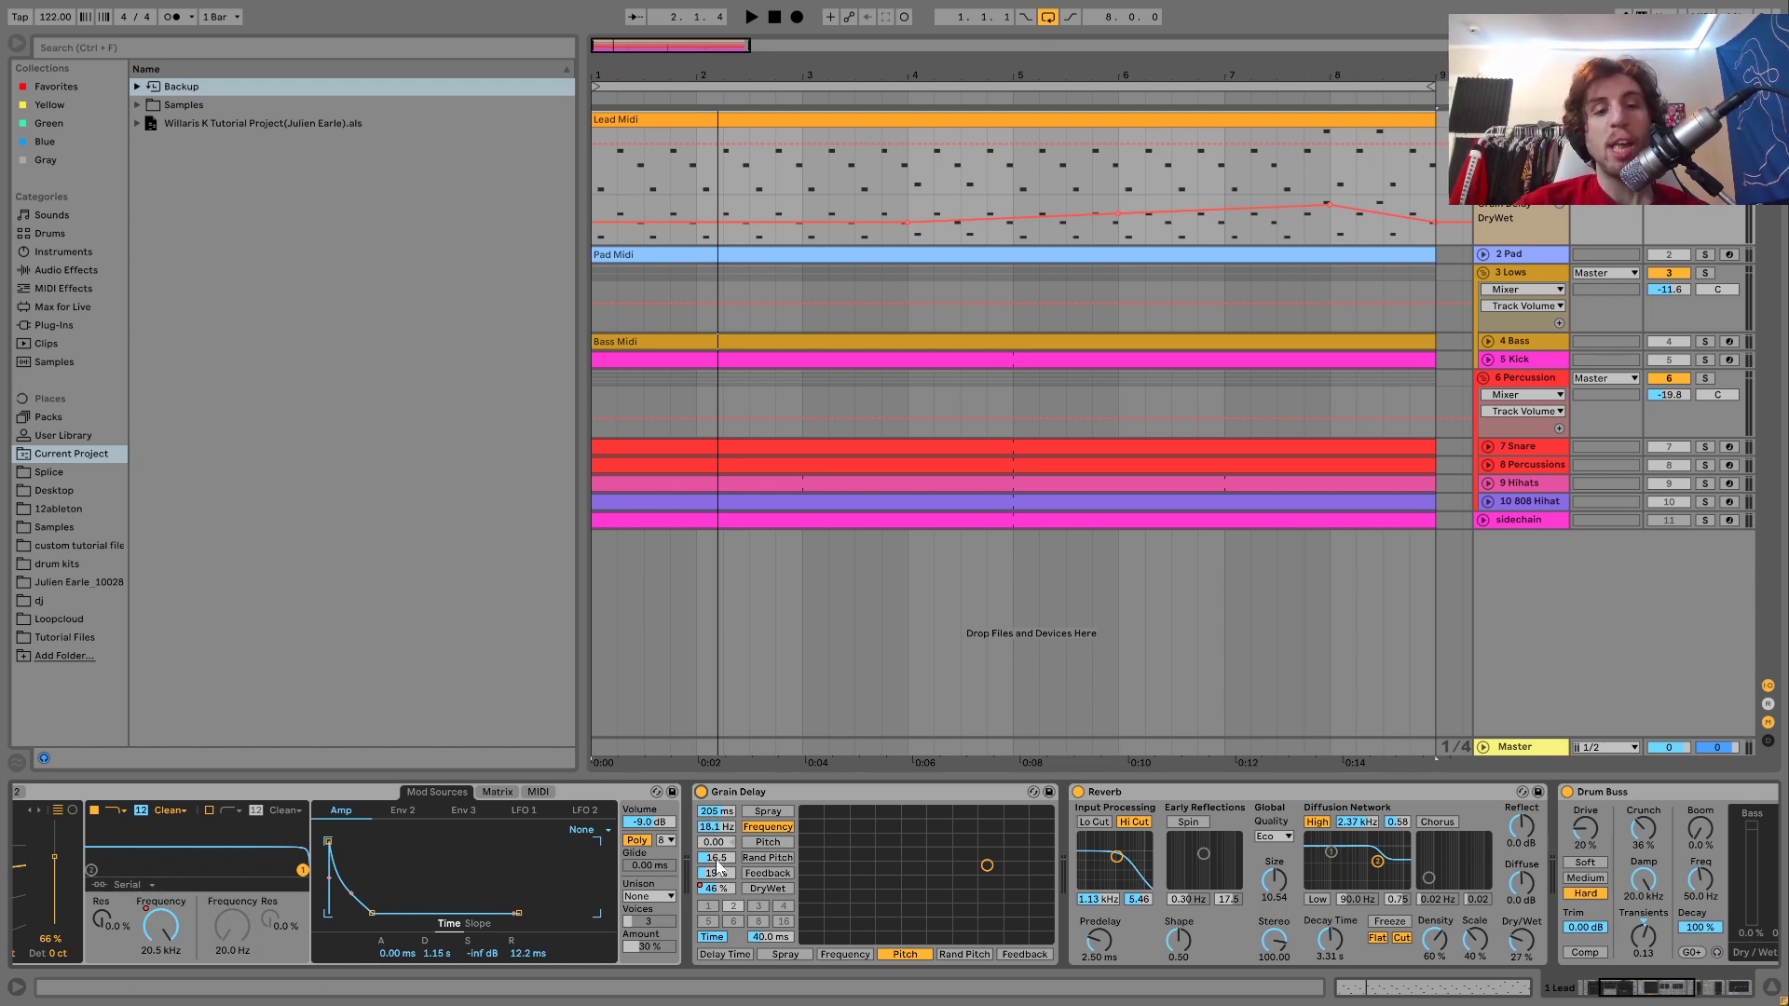
drag(715, 857, 716, 811)
key(space)
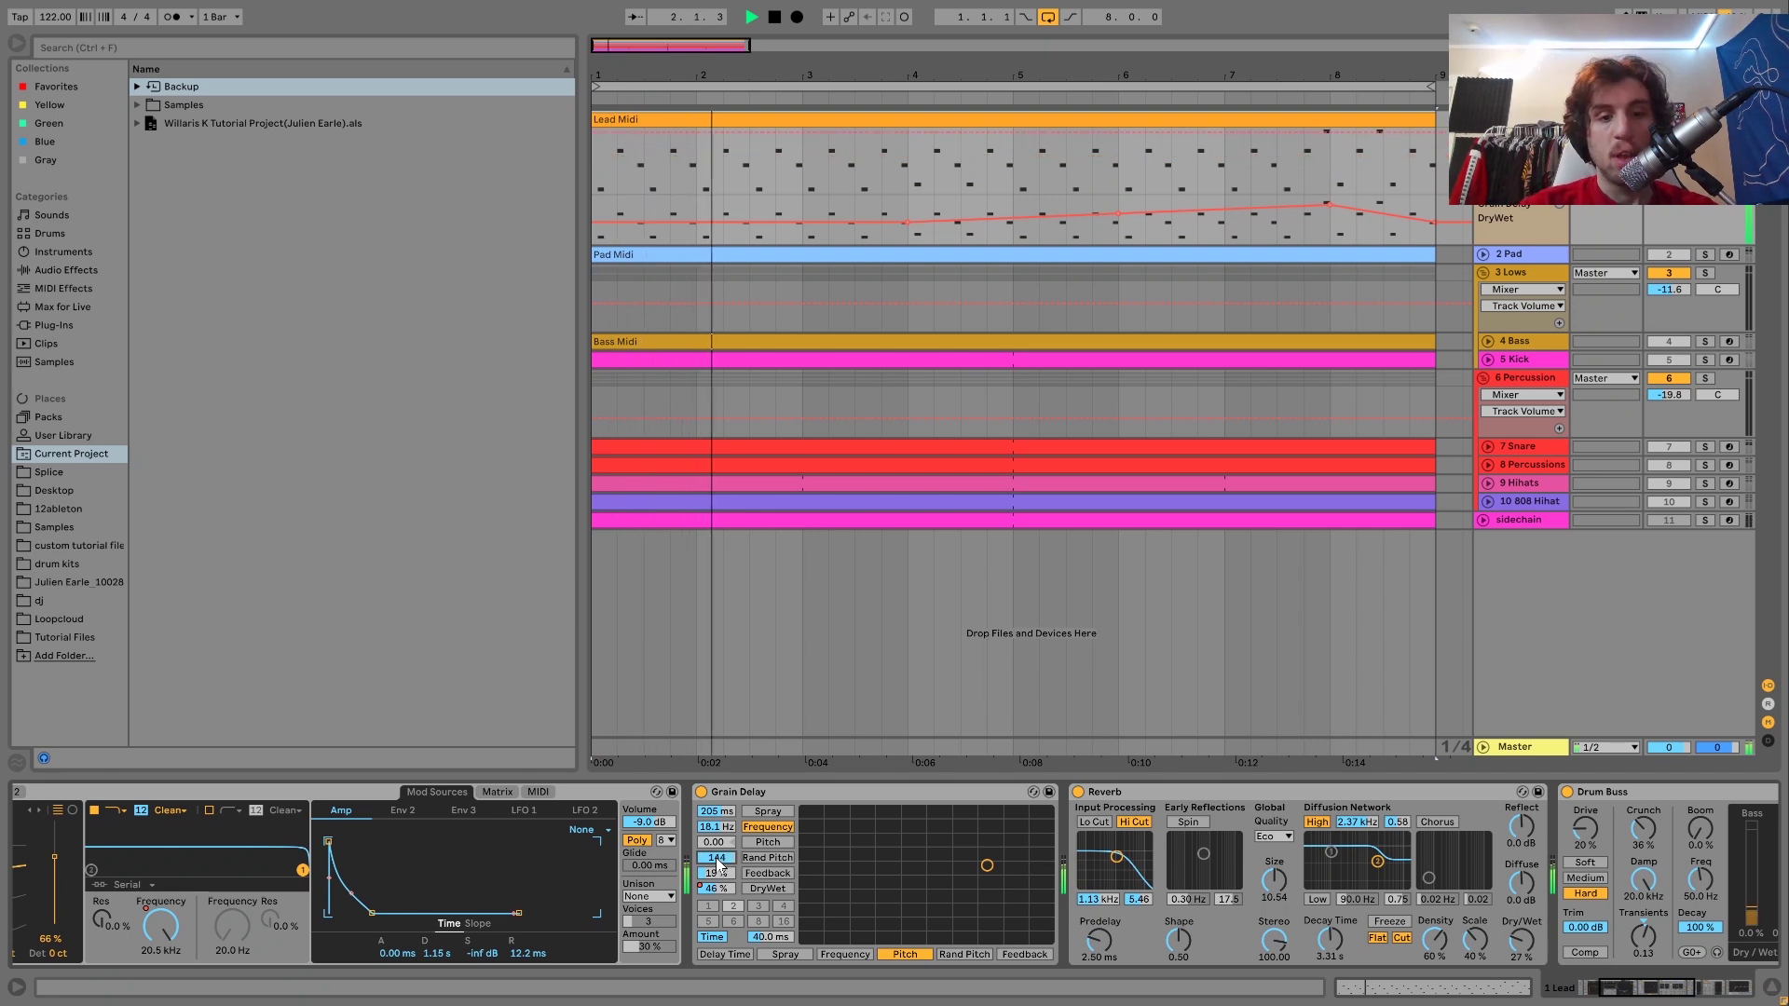
drag(716, 858, 717, 820)
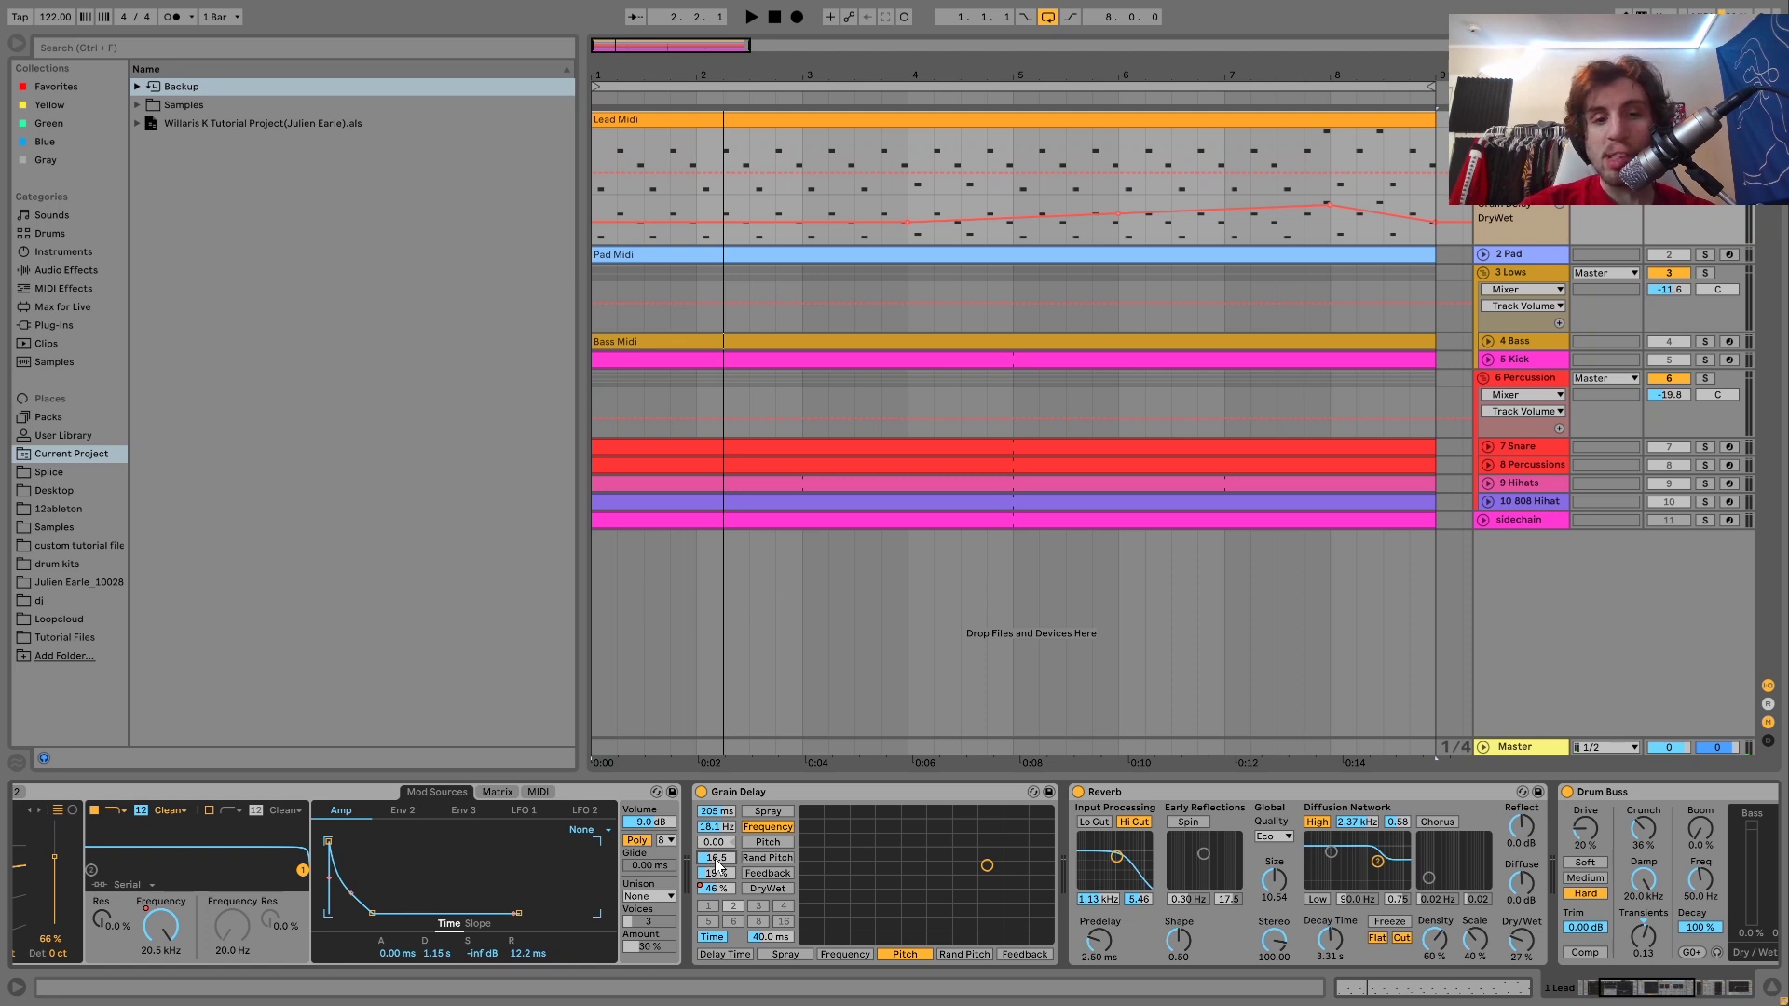
key(space)
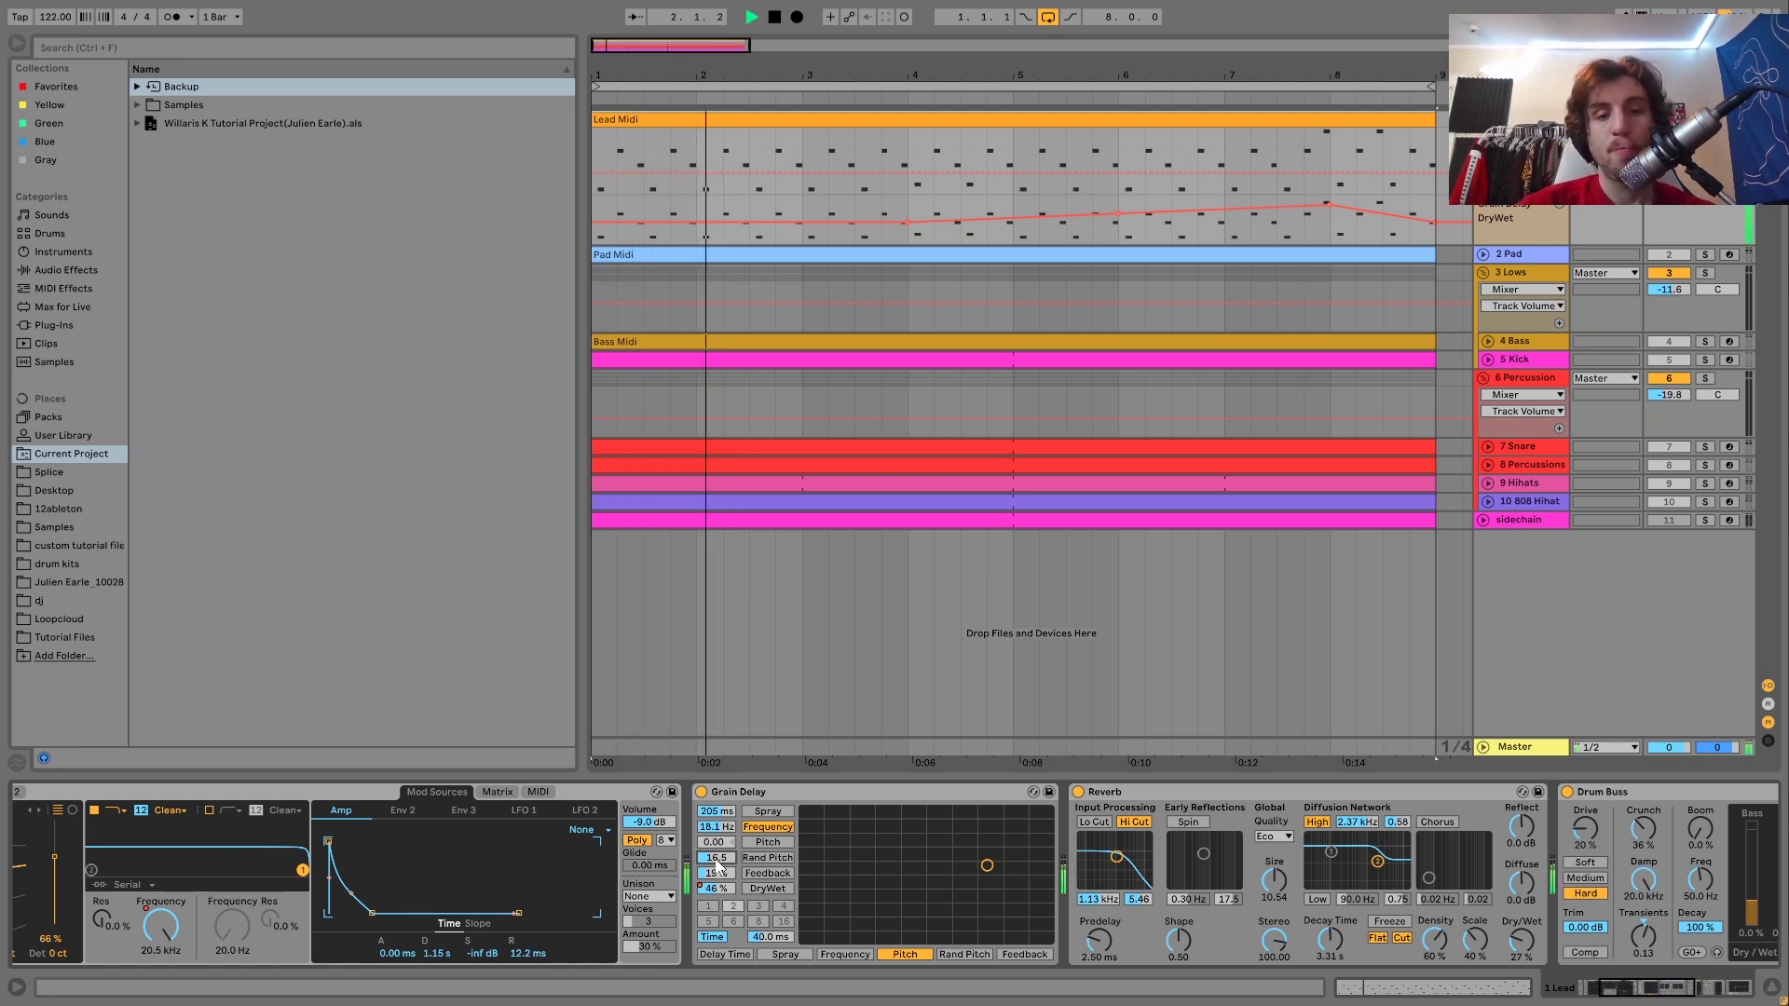
key(space)
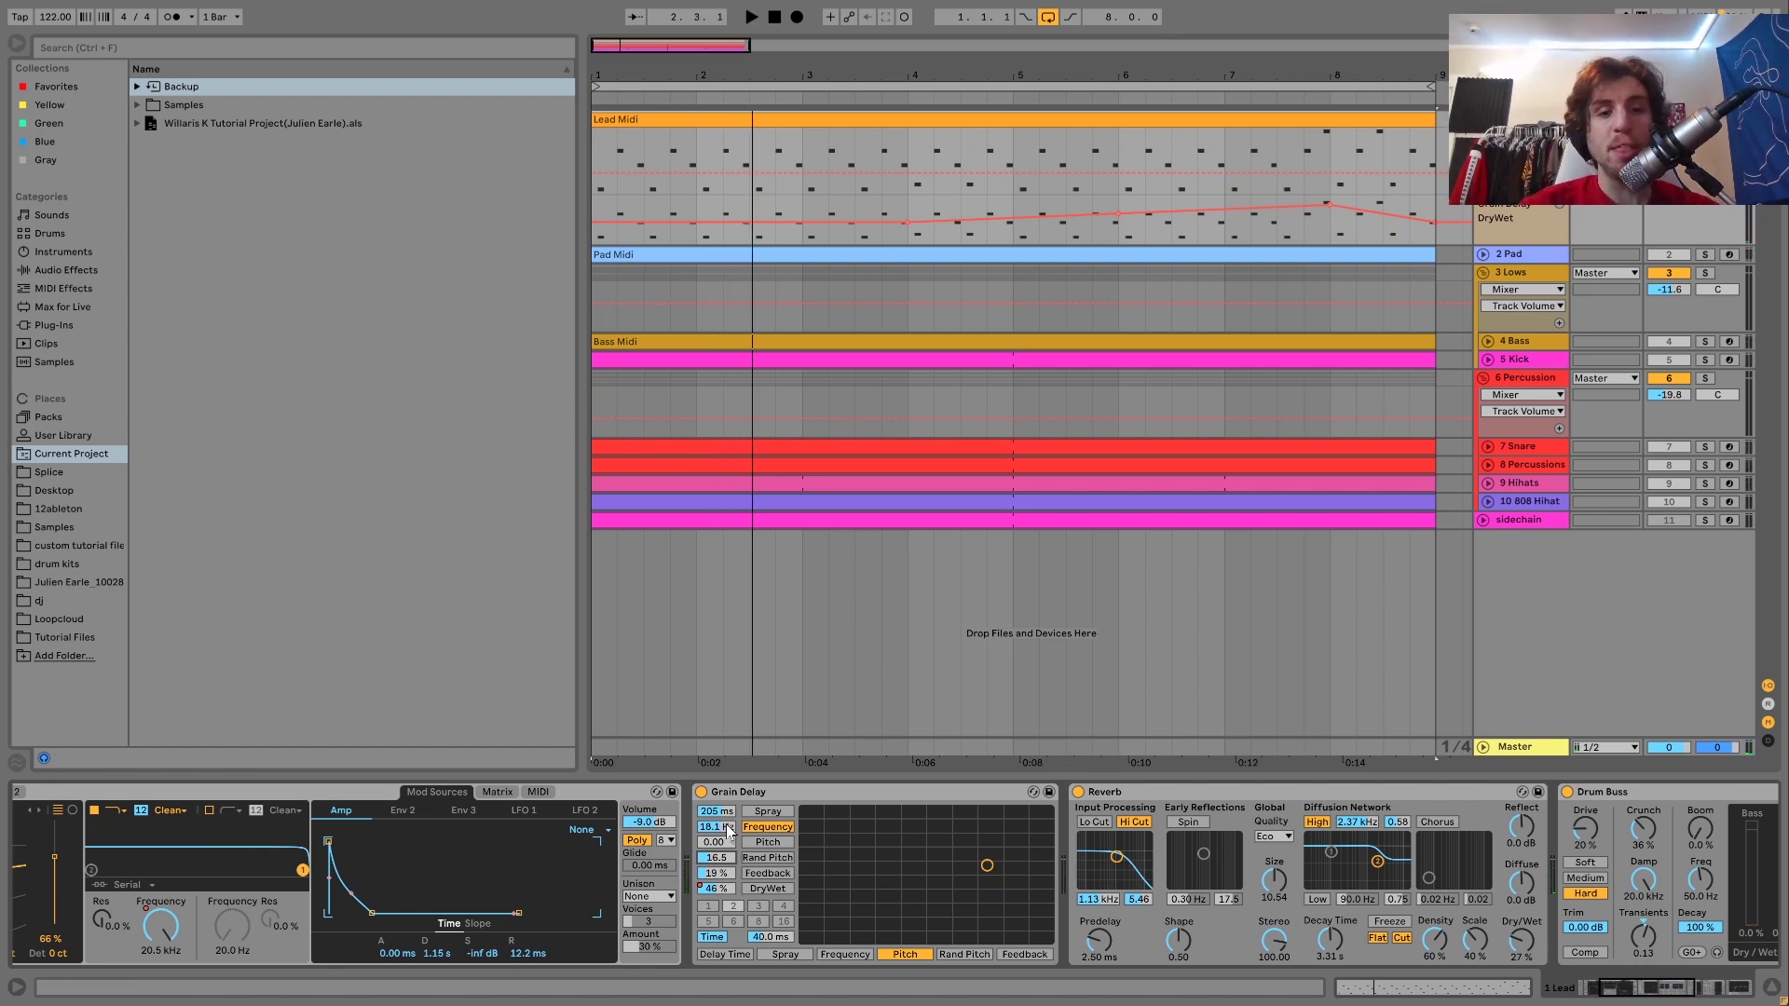
key(space)
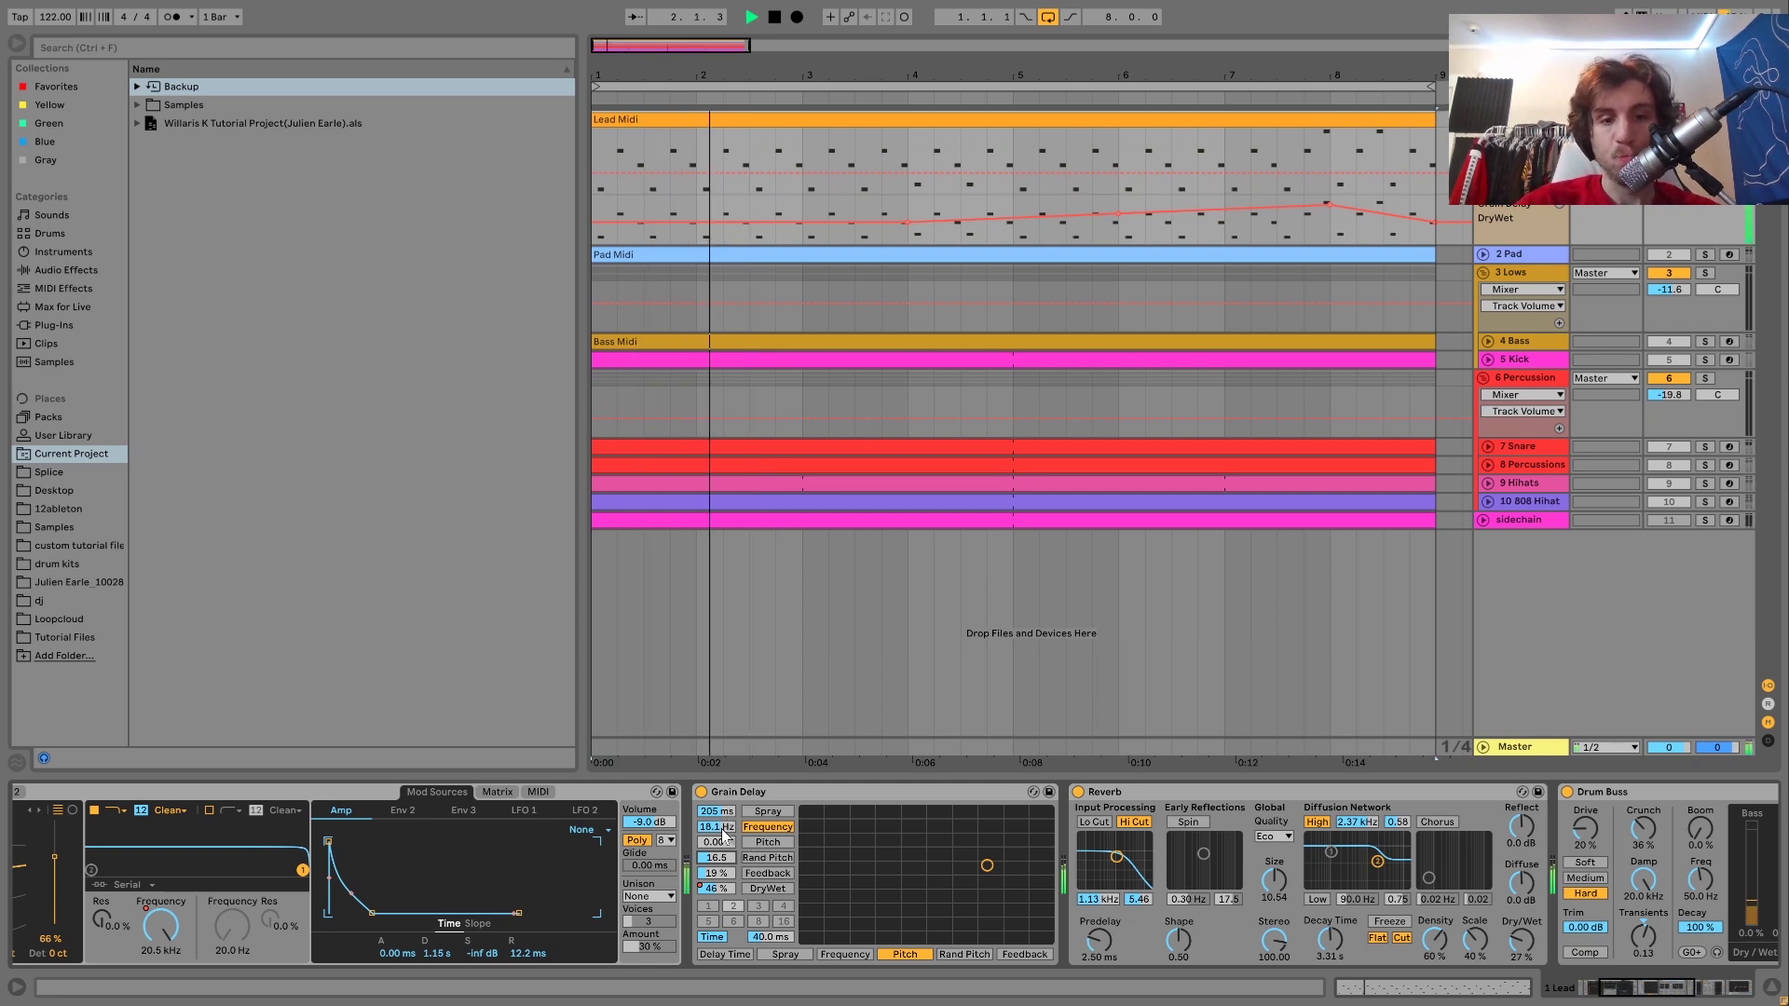
key(space)
Step: Display the Grain Delay DryWet automation in the Lead track's main lane, hide the additional lane, and play the rise from 6.3.1
key(ctrl+v)
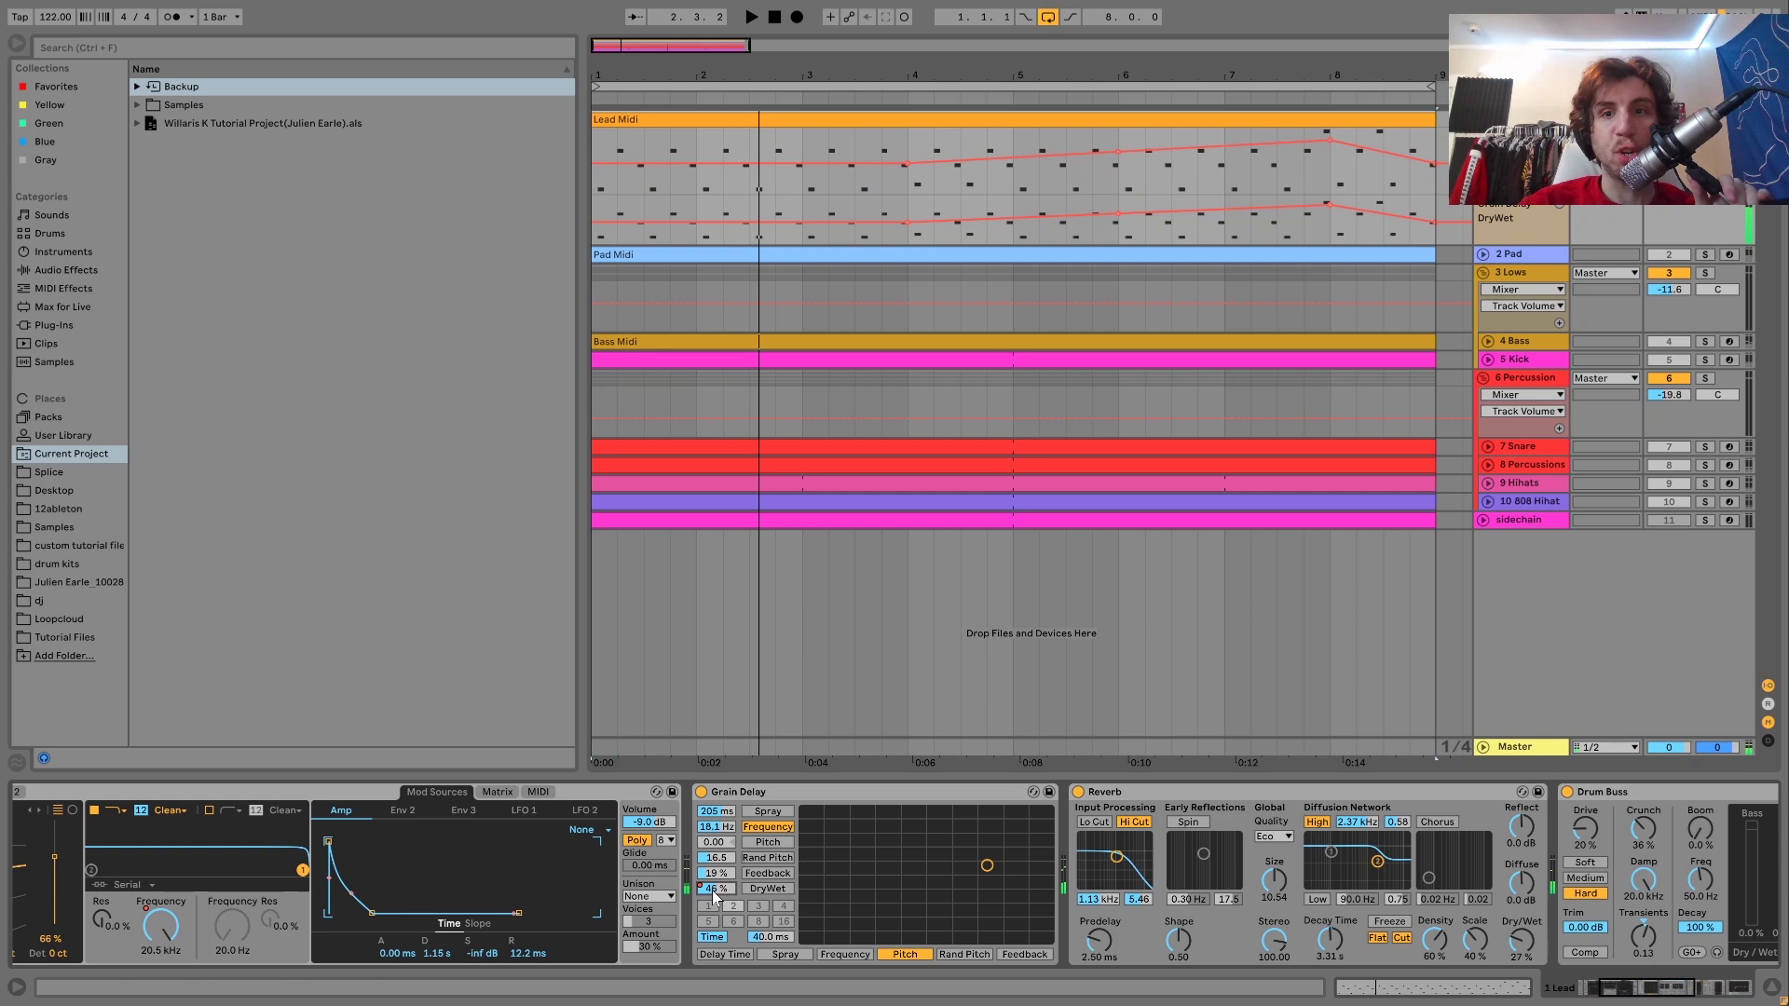
key(space)
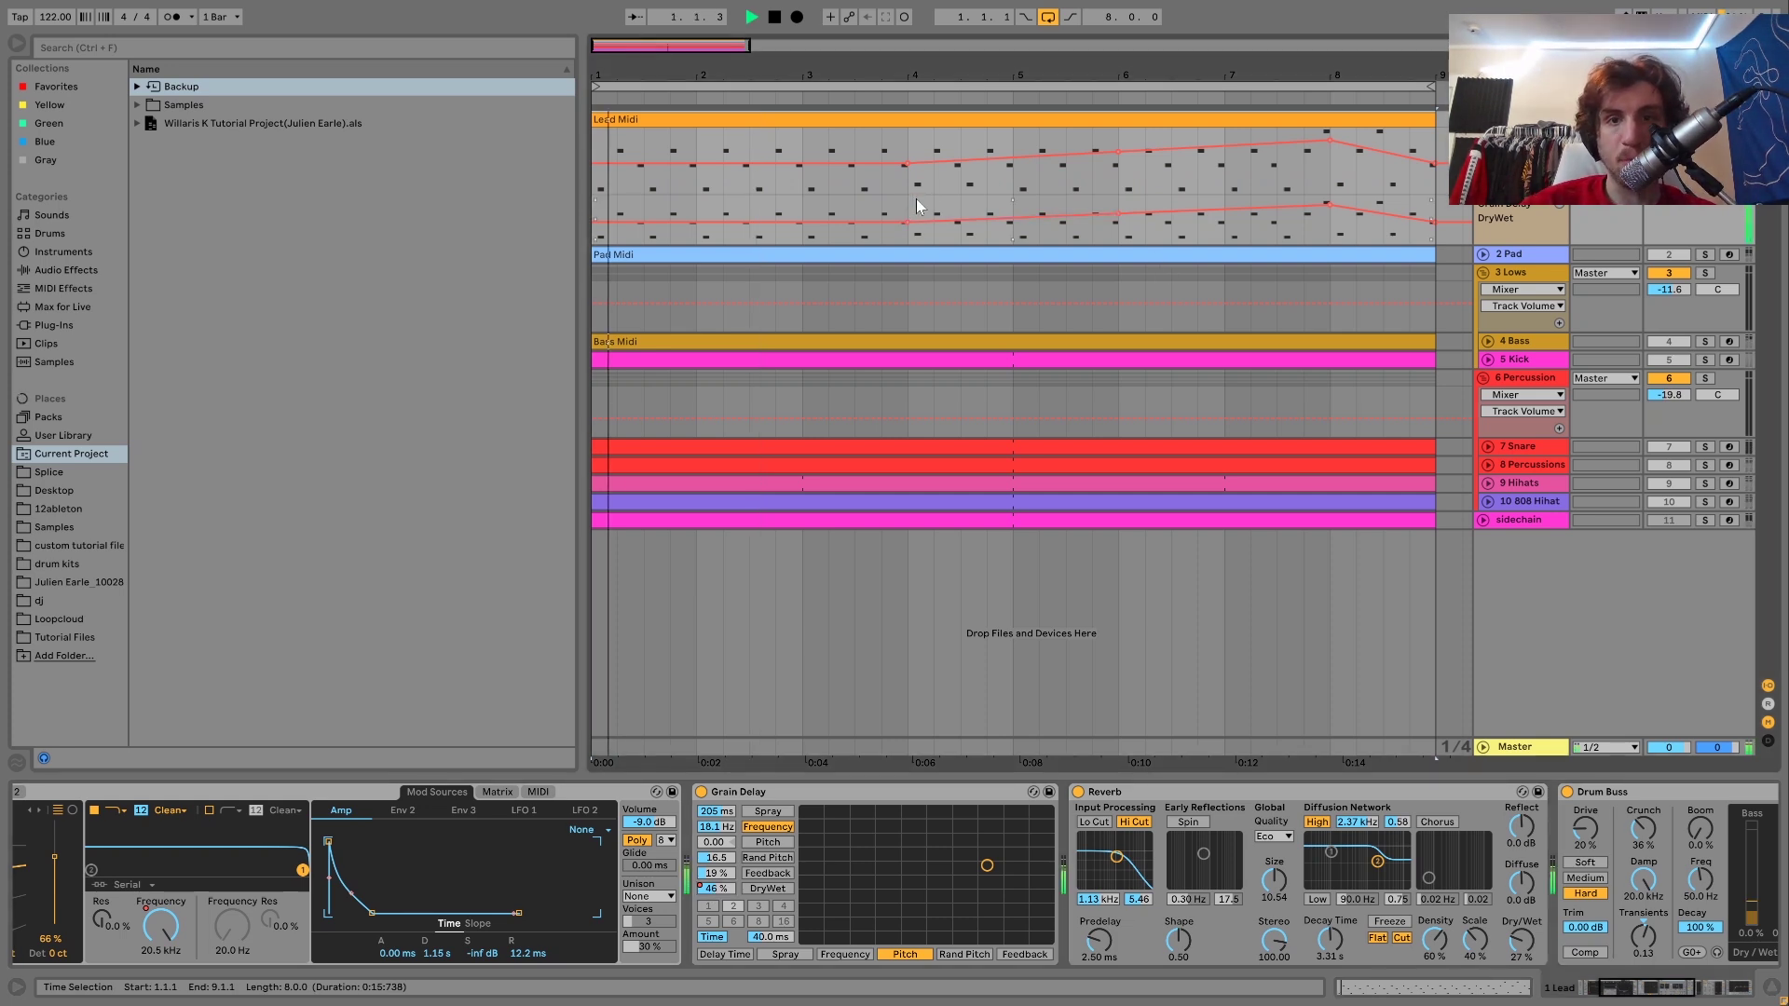
click(1183, 169)
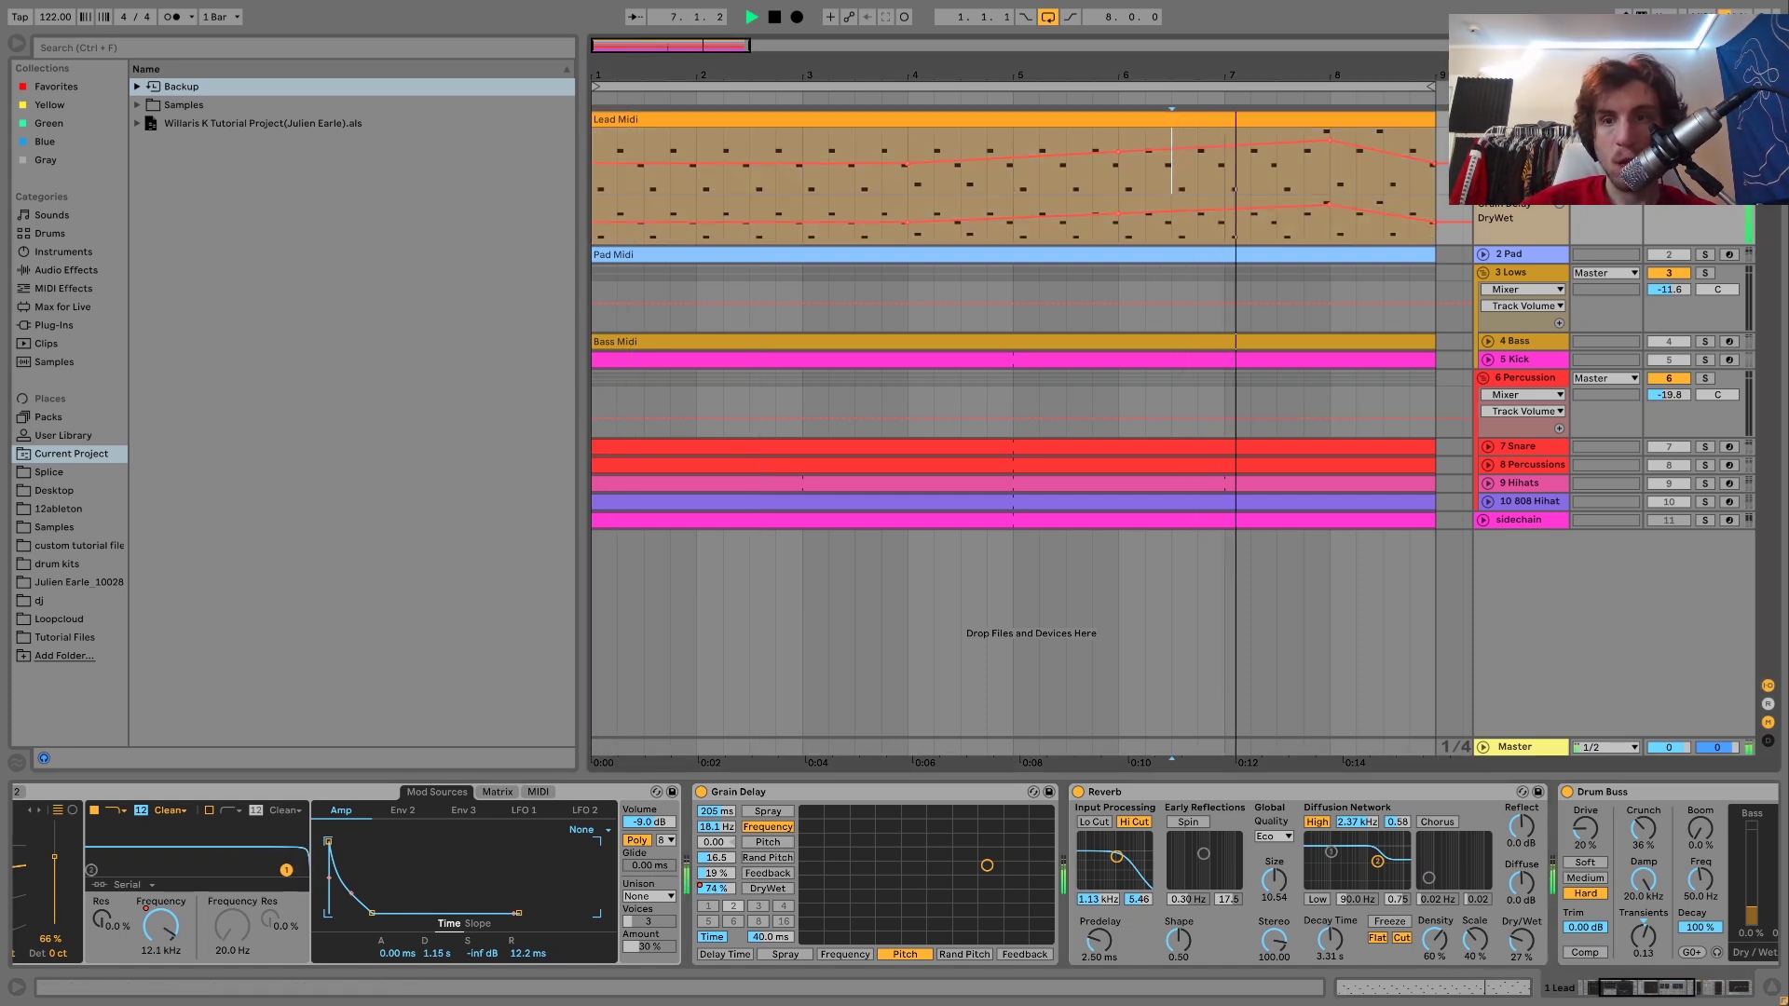
key(ctrl+z)
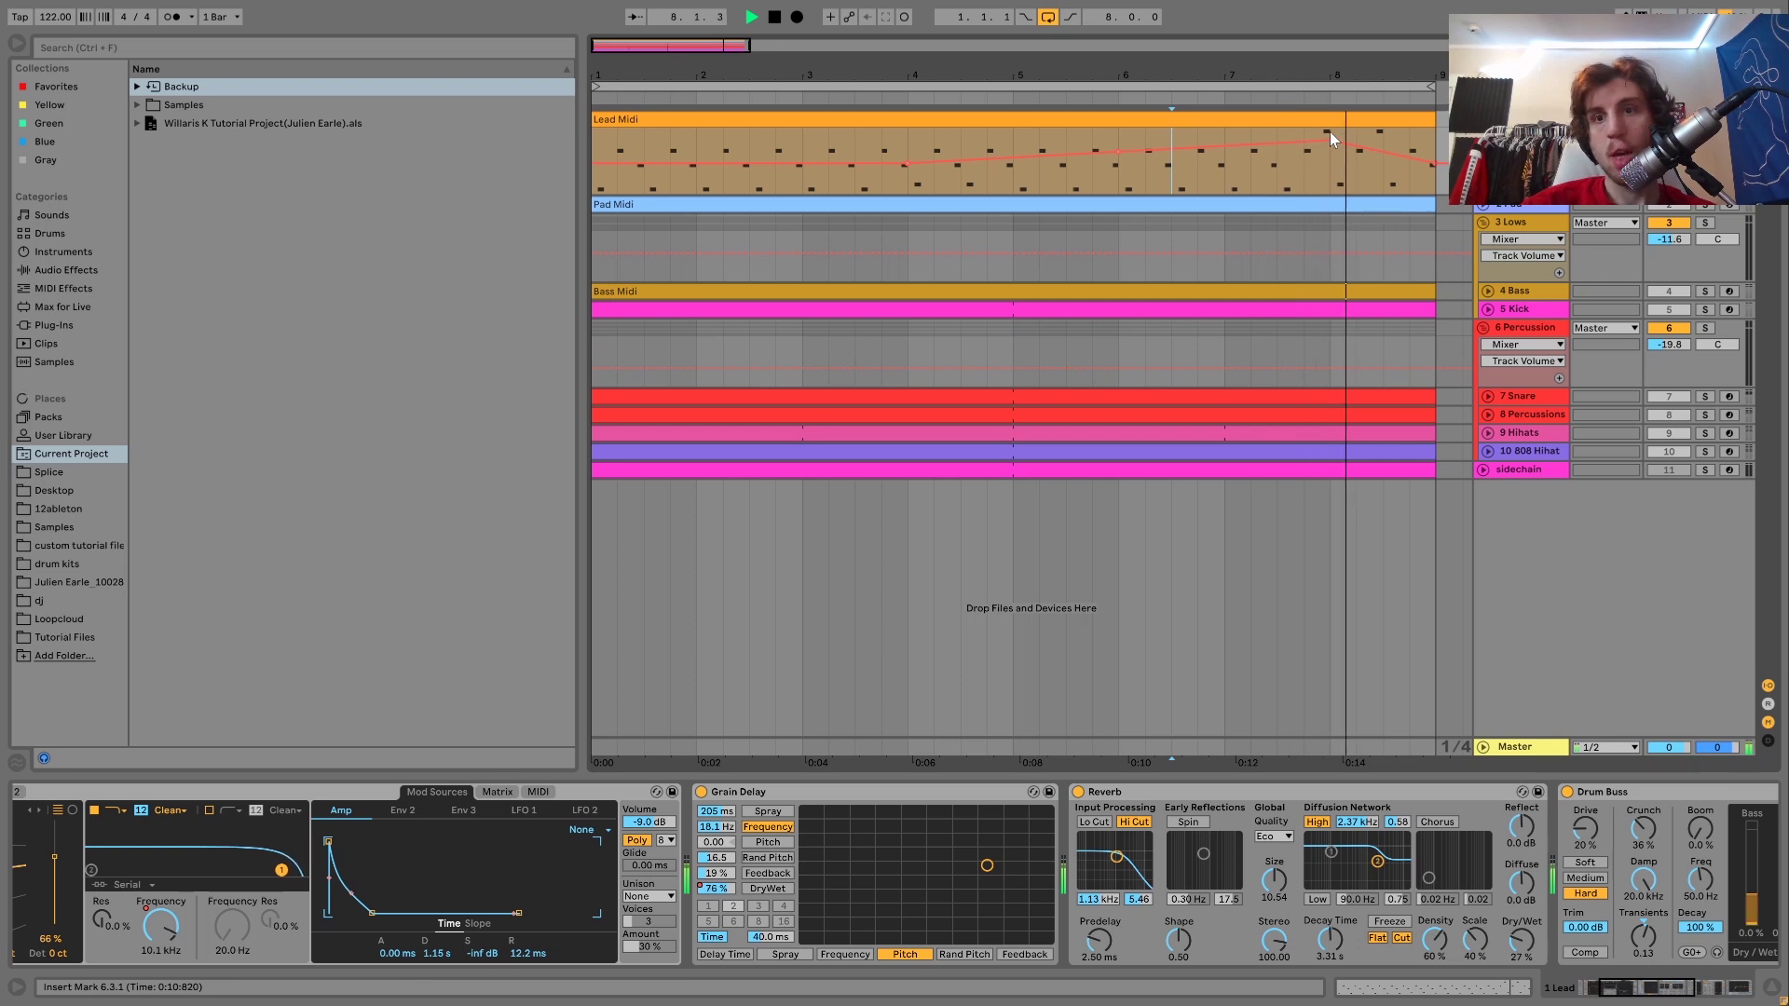
key(space)
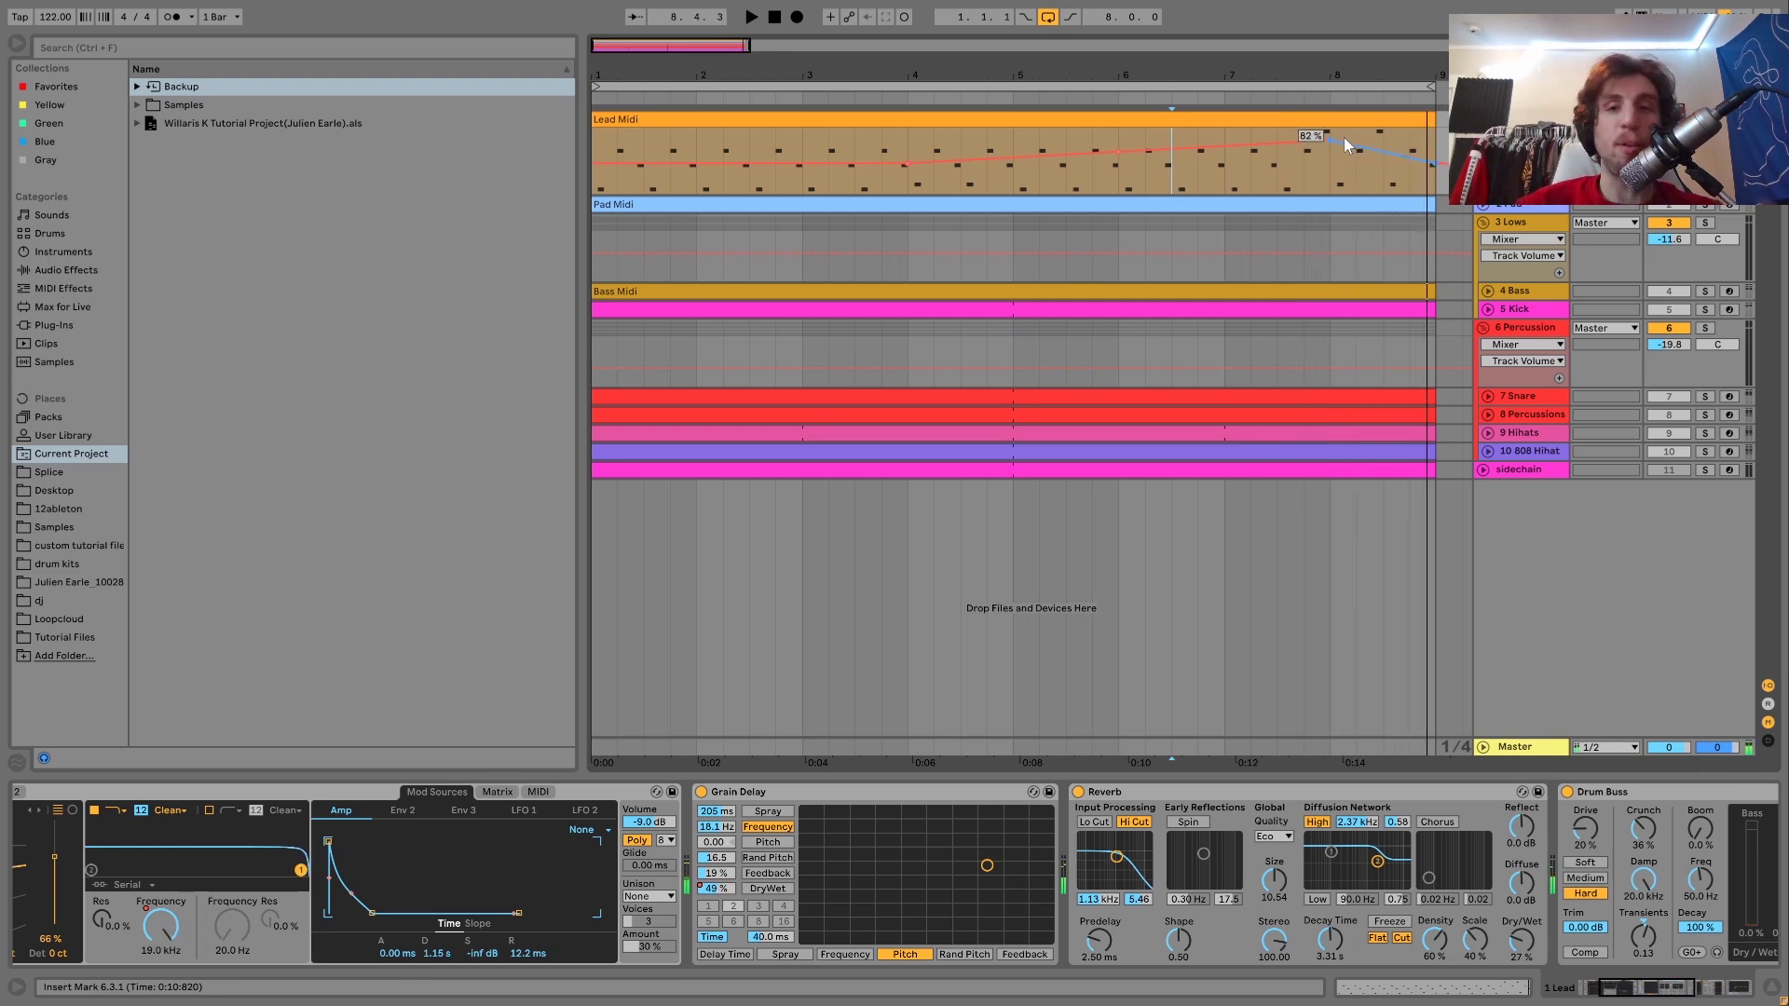
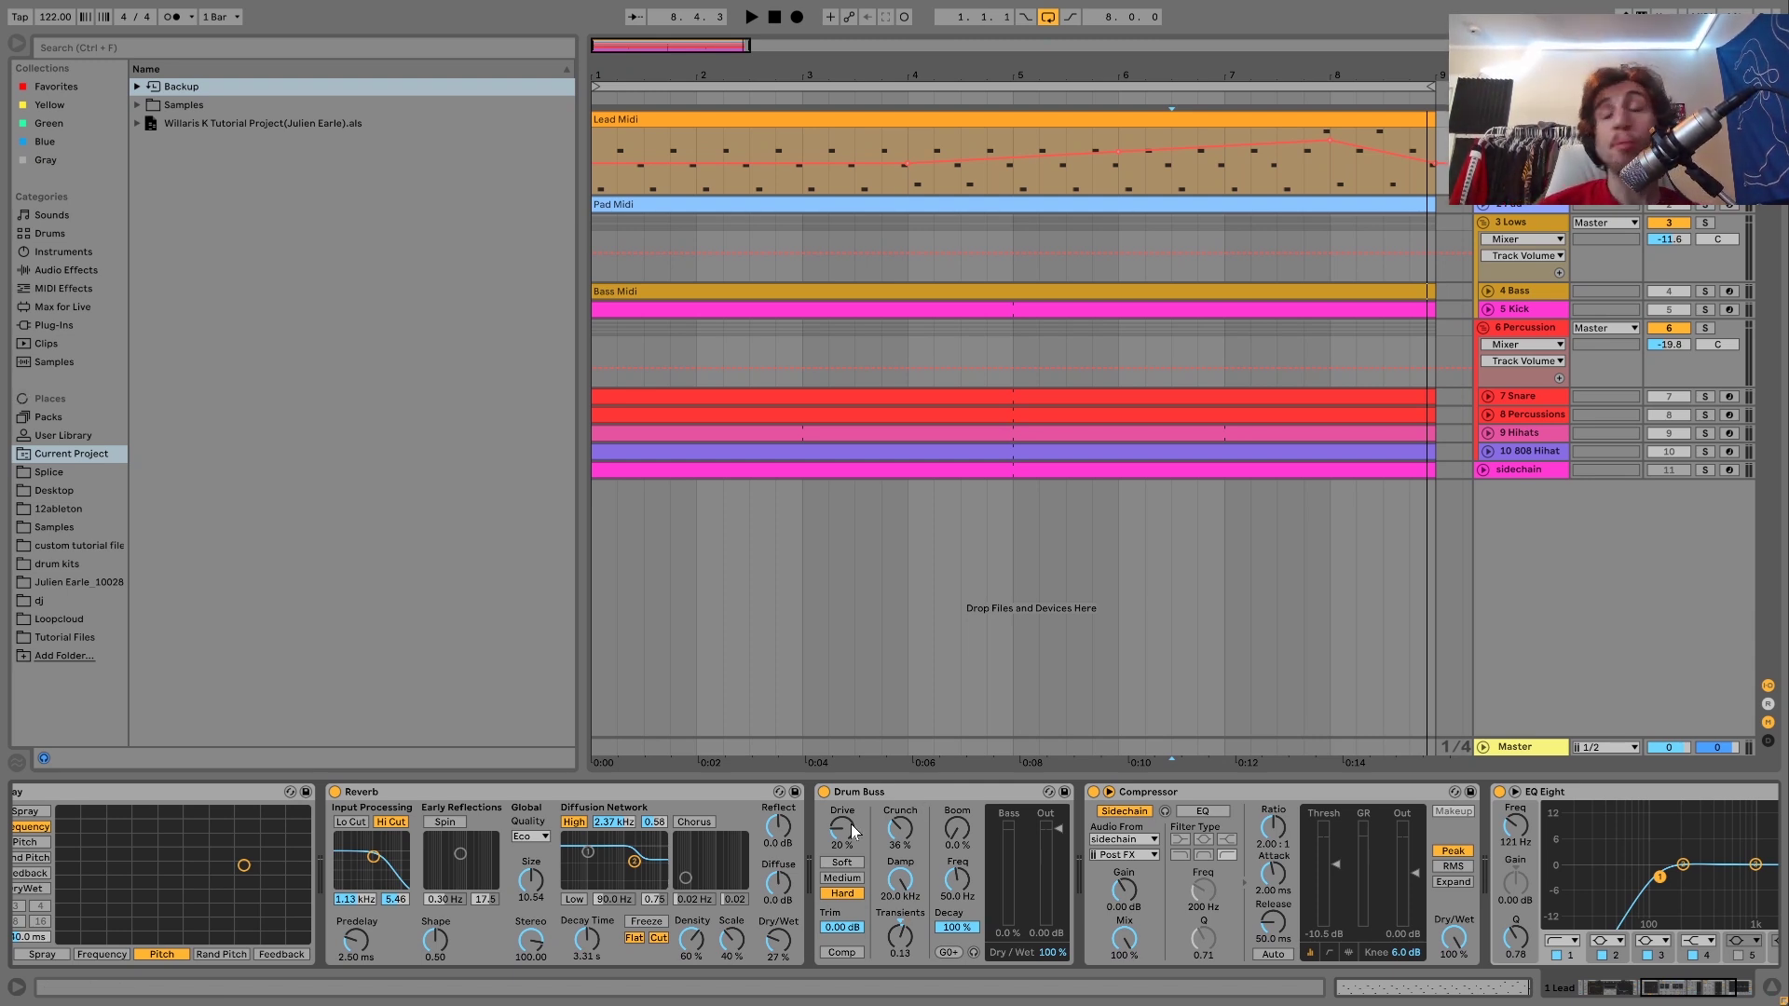
Step: Play the lead and examine its Drum Buss, Compressor and EQ Eight settings
key(space)
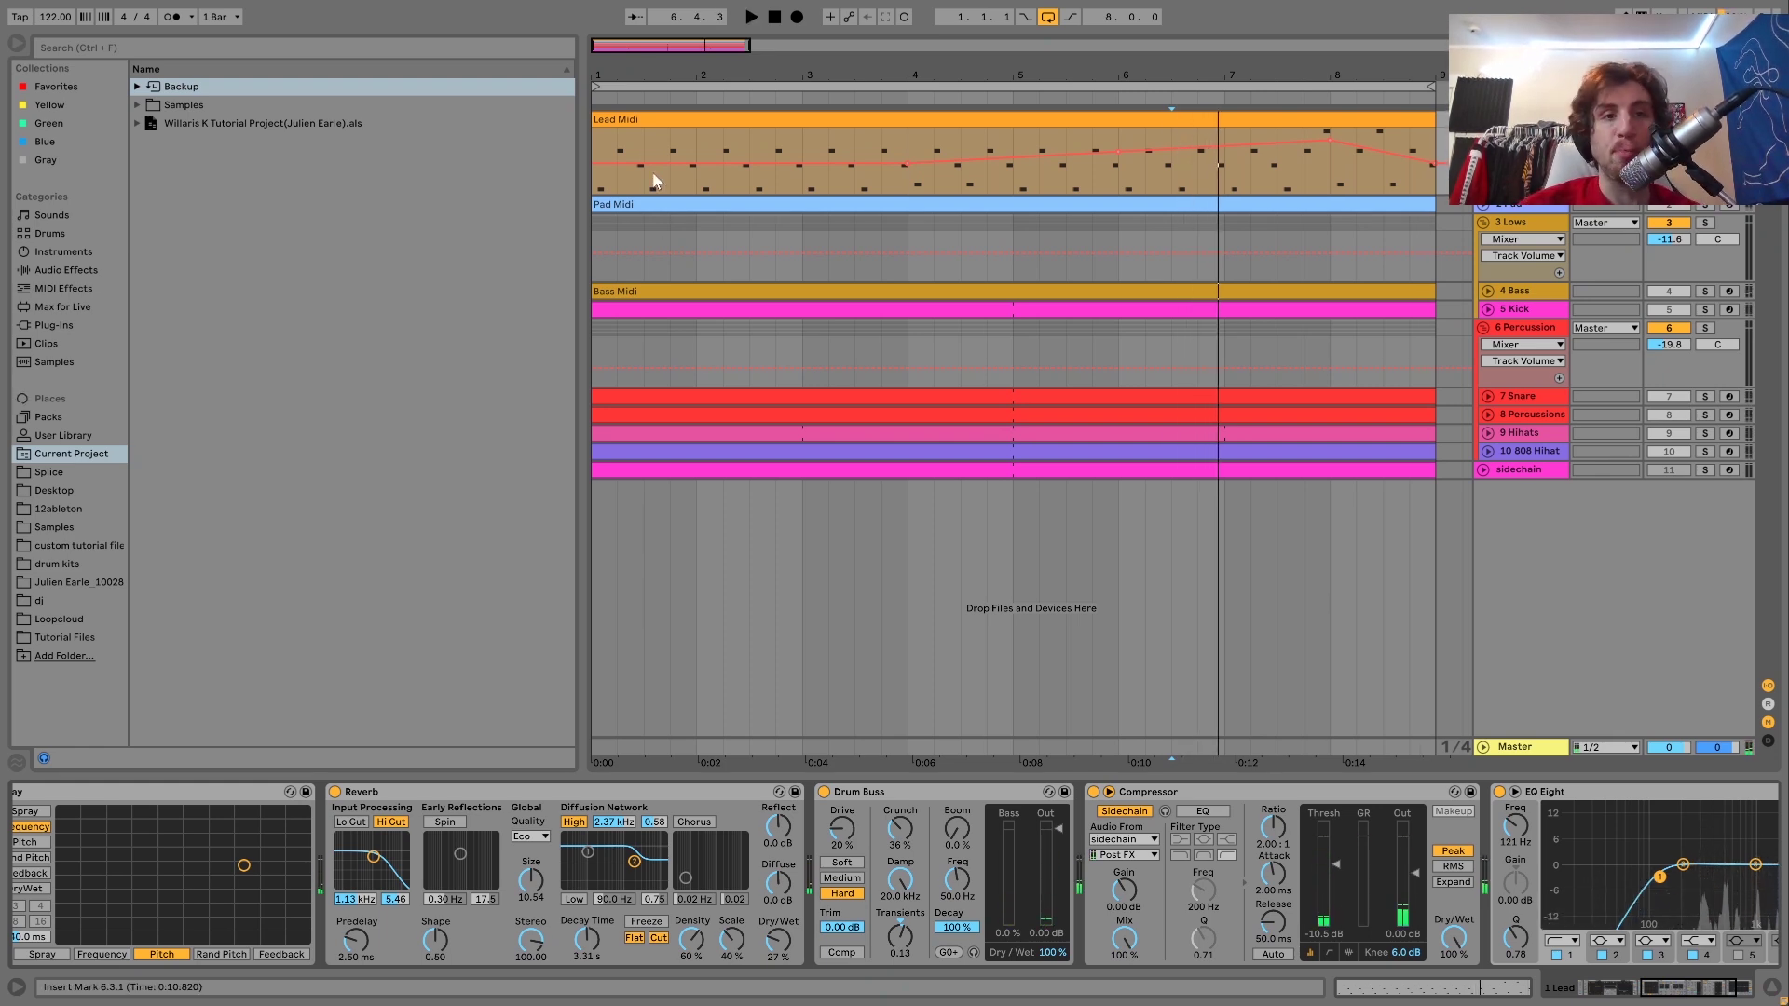
key(Home)
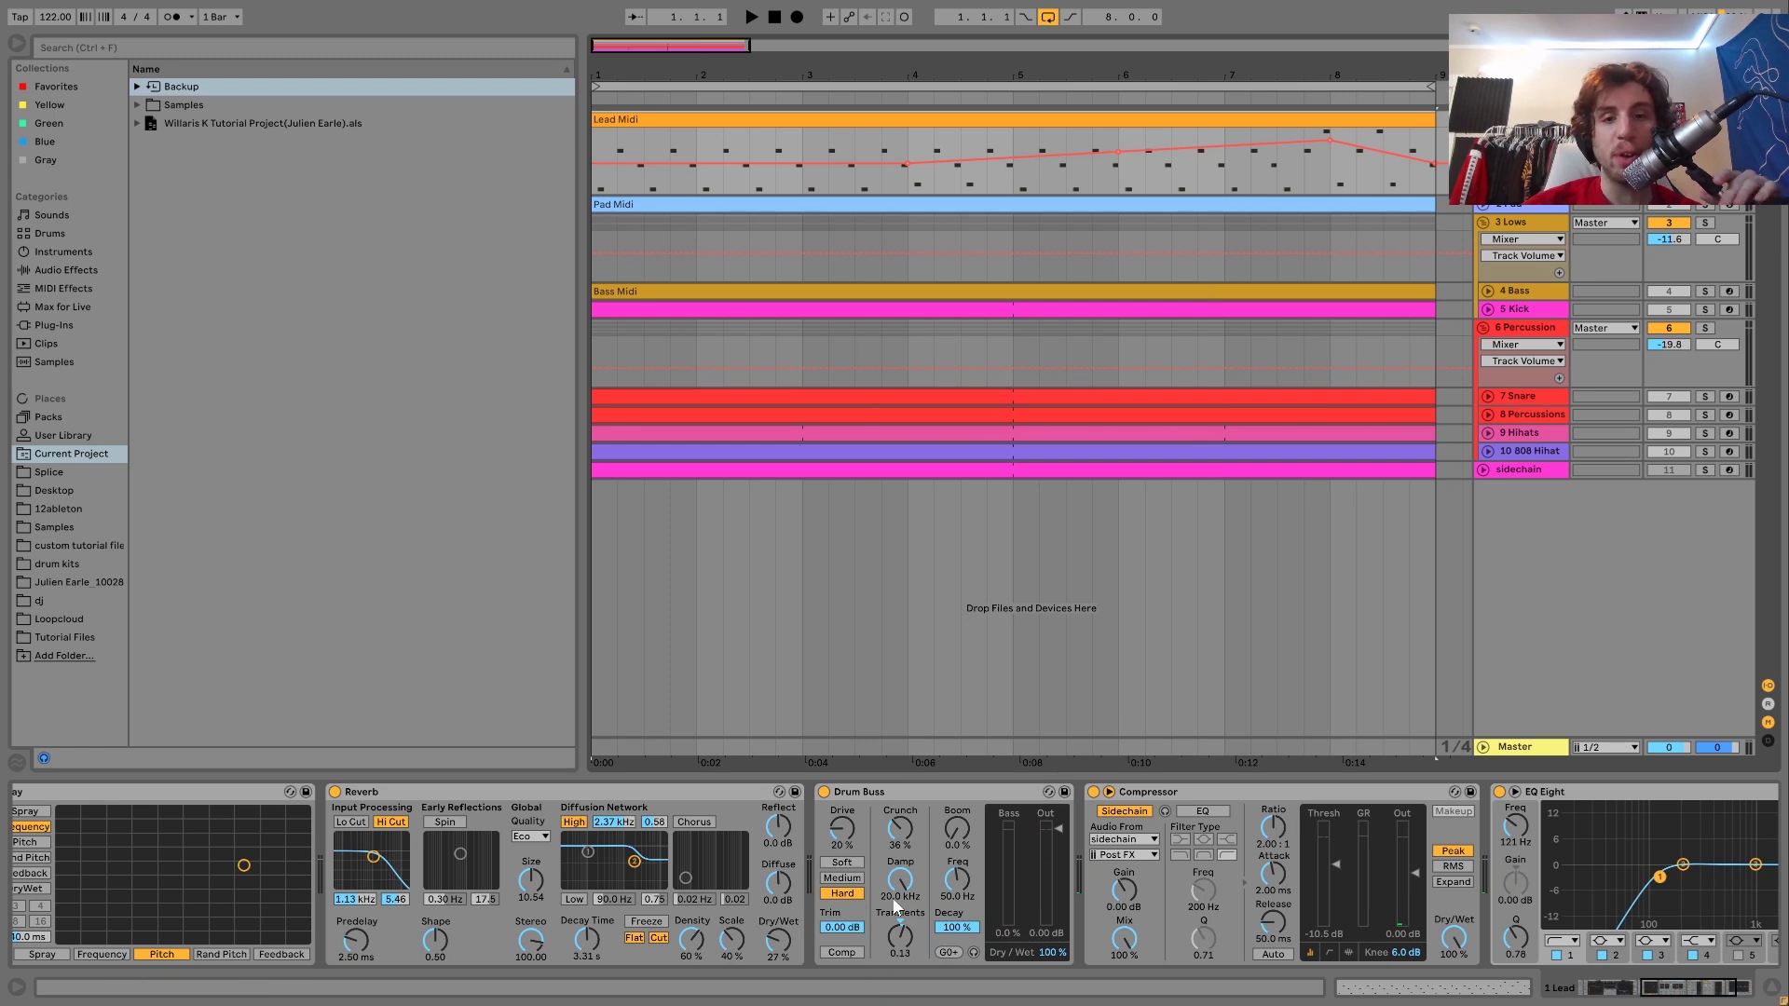
scroll(932, 883, right, 3)
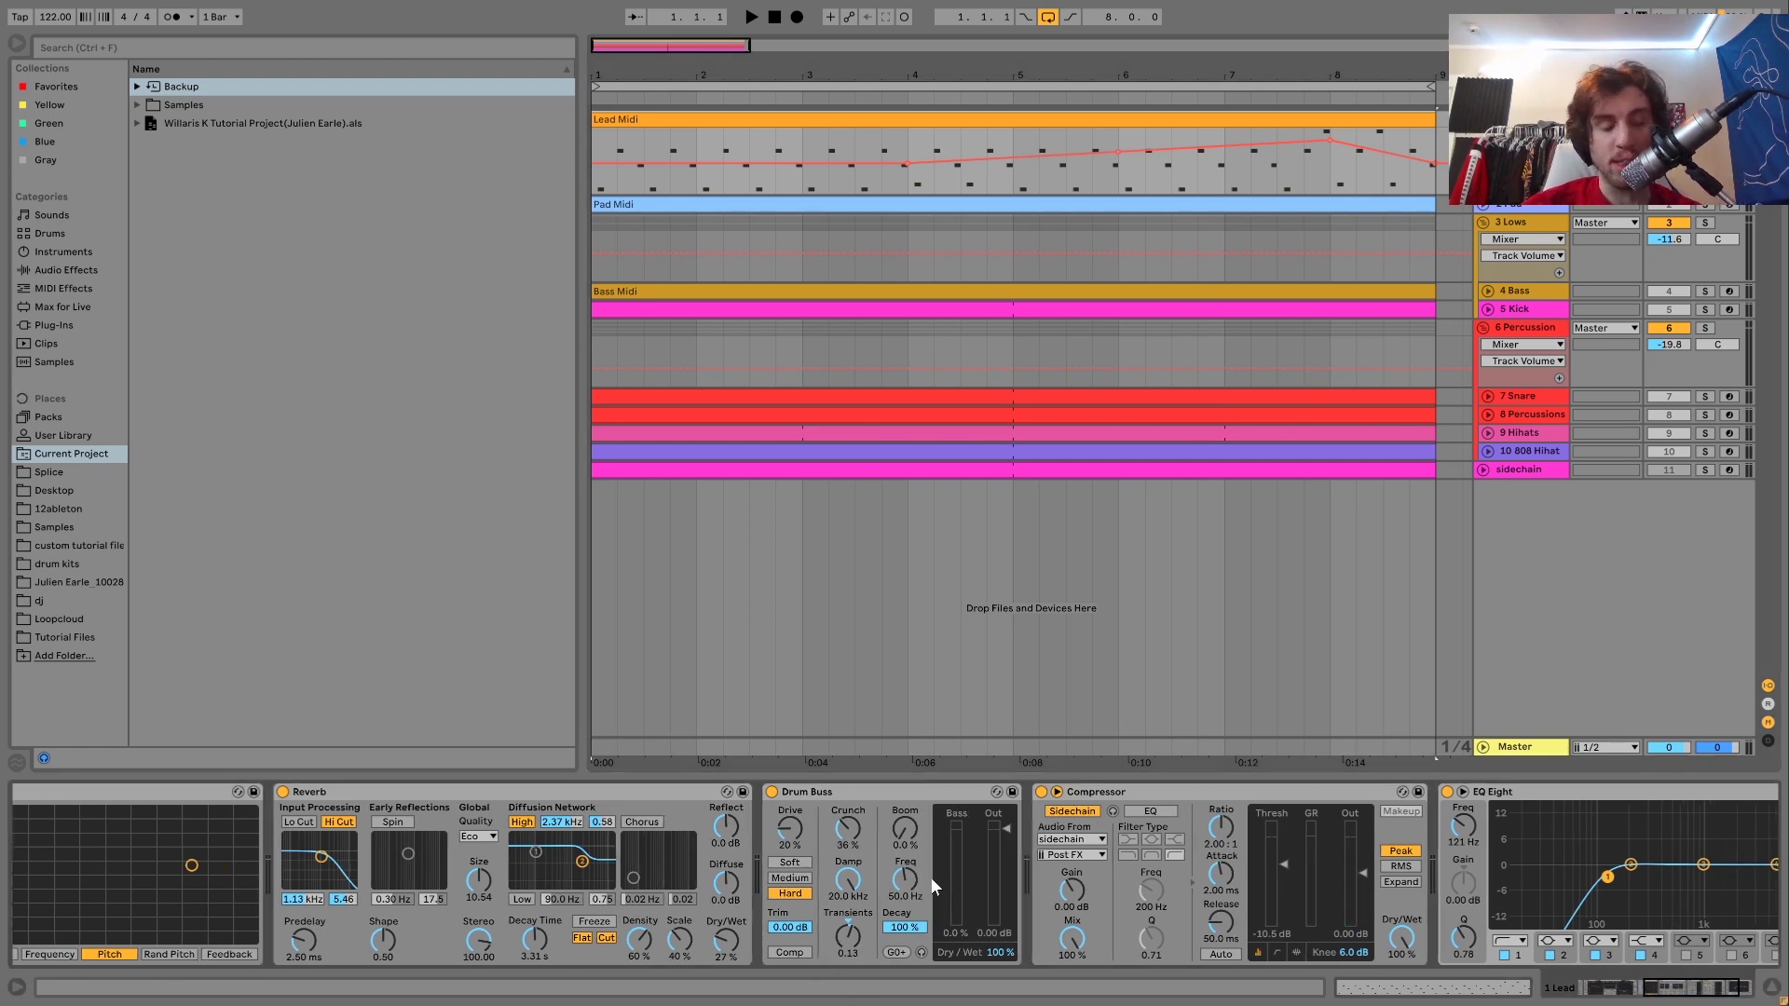
scroll(929, 876, right, 5)
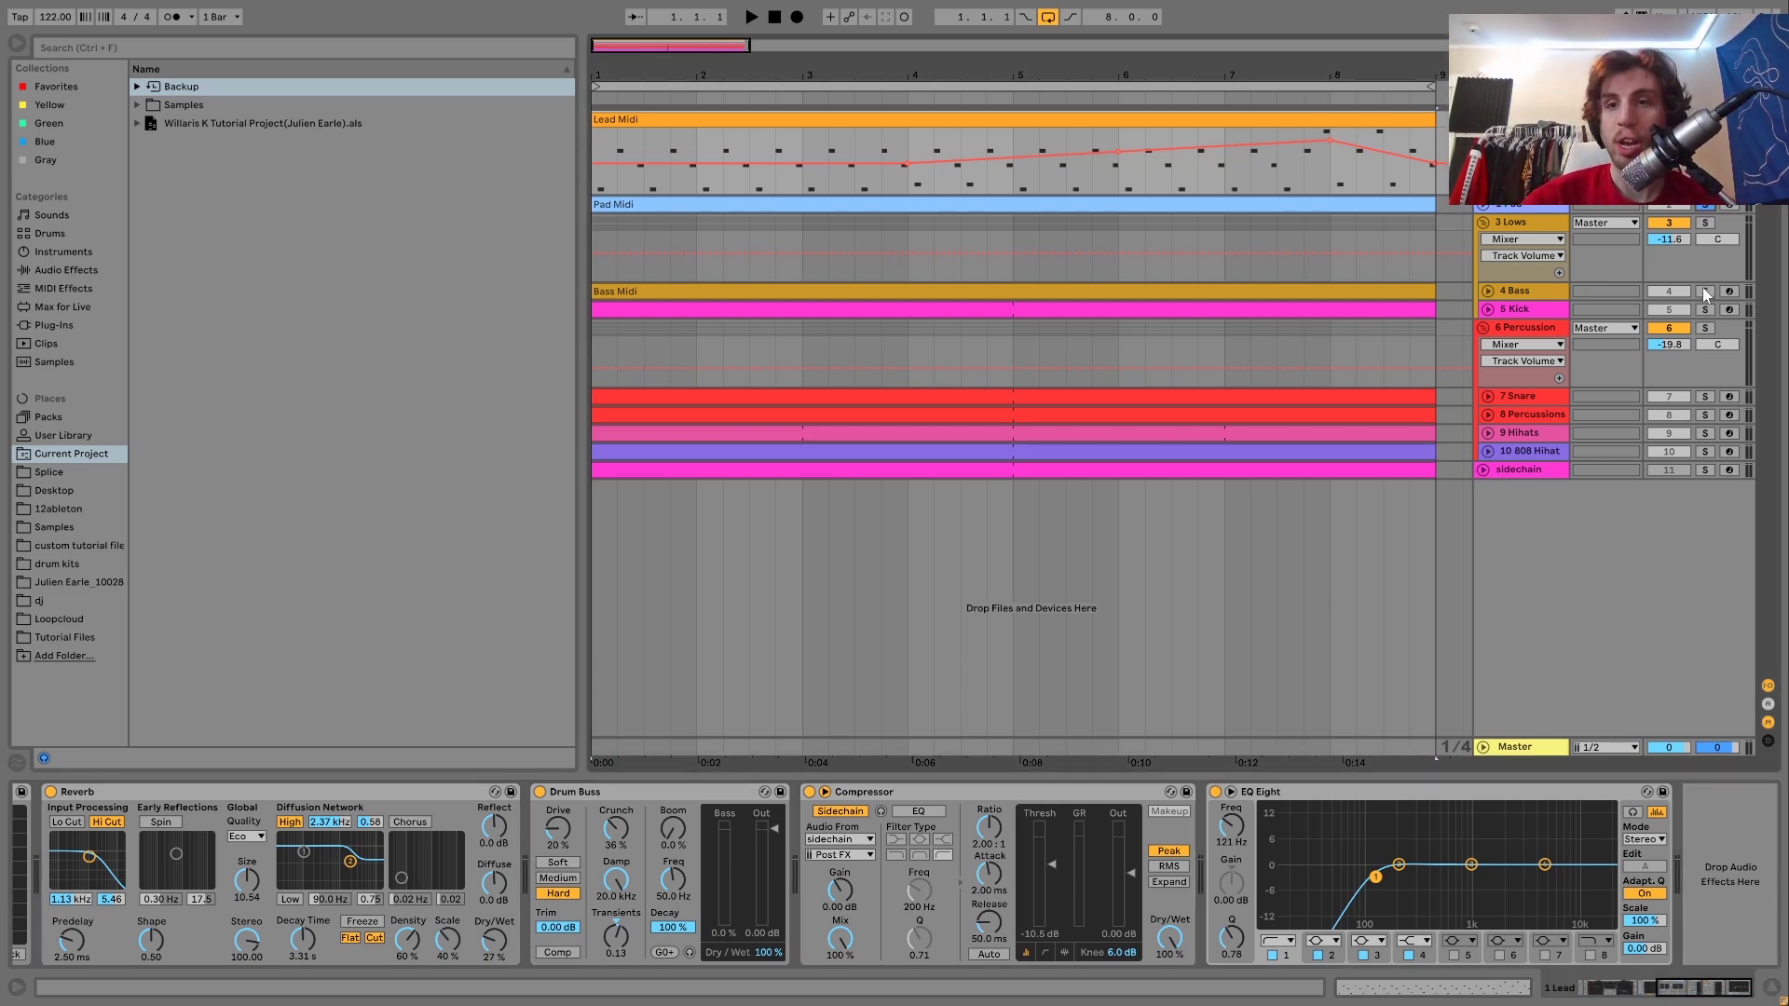
Step: Audition the low end from the start with the Bass track soloed and with the Kick track soloed instead
key(space)
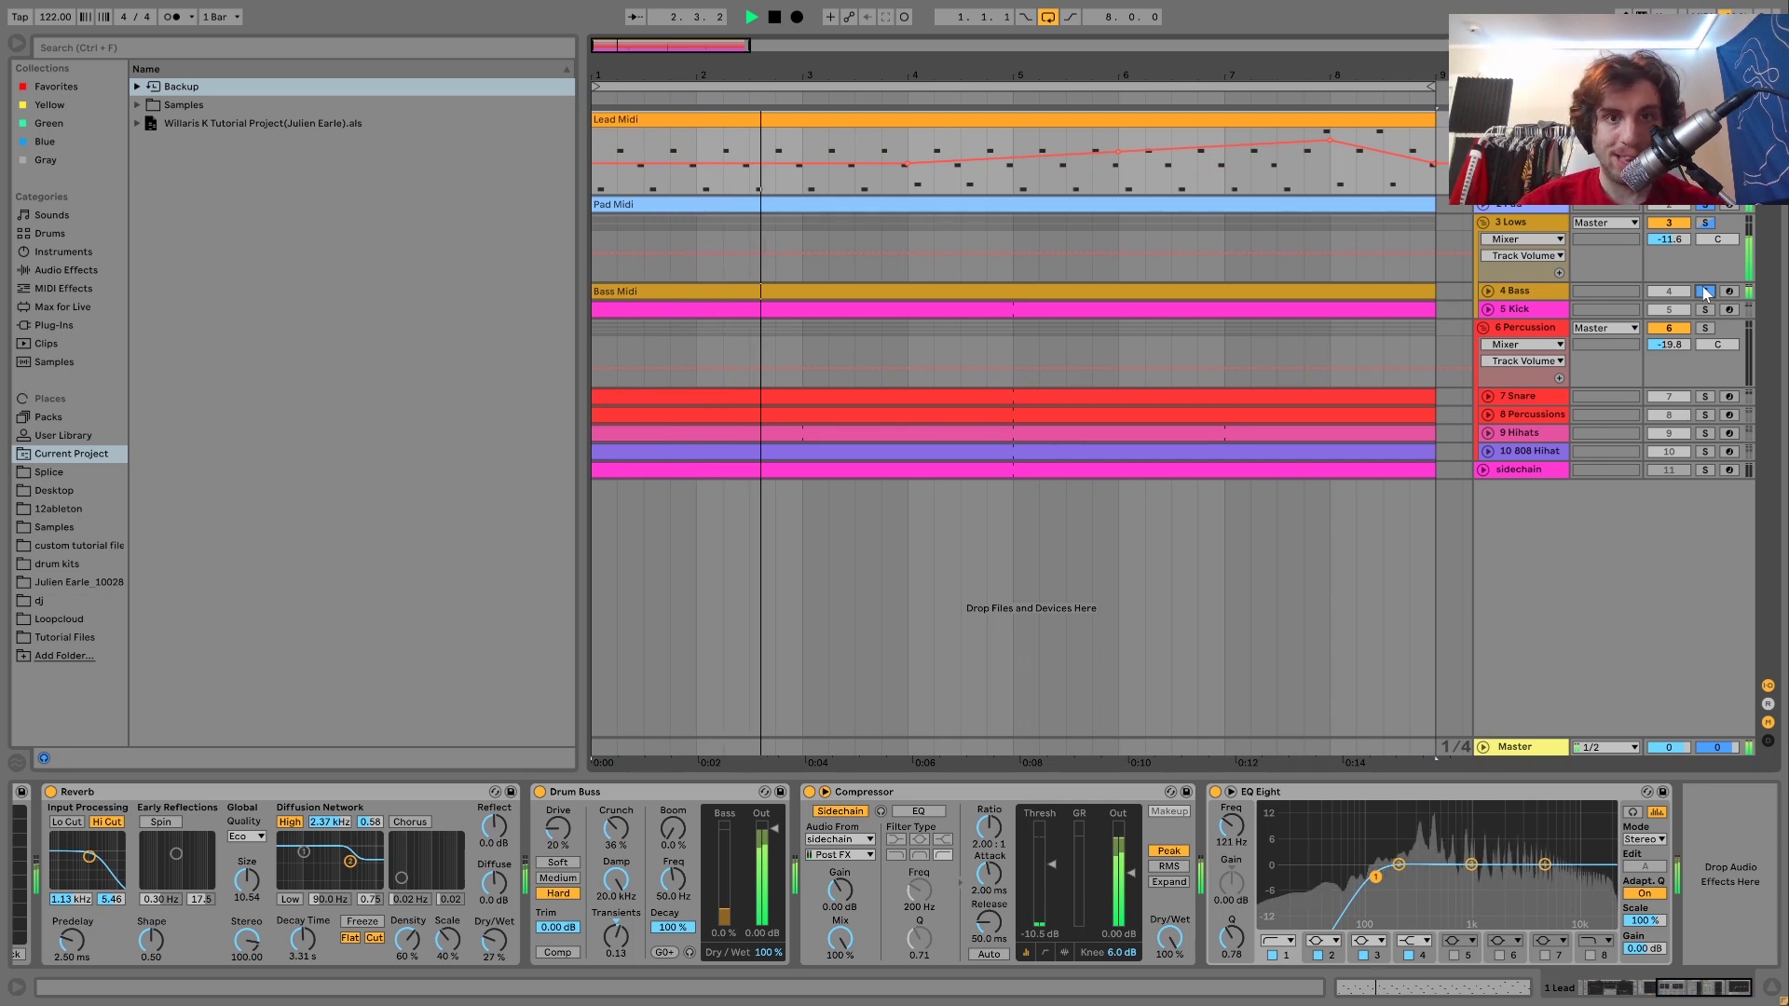
click(1706, 292)
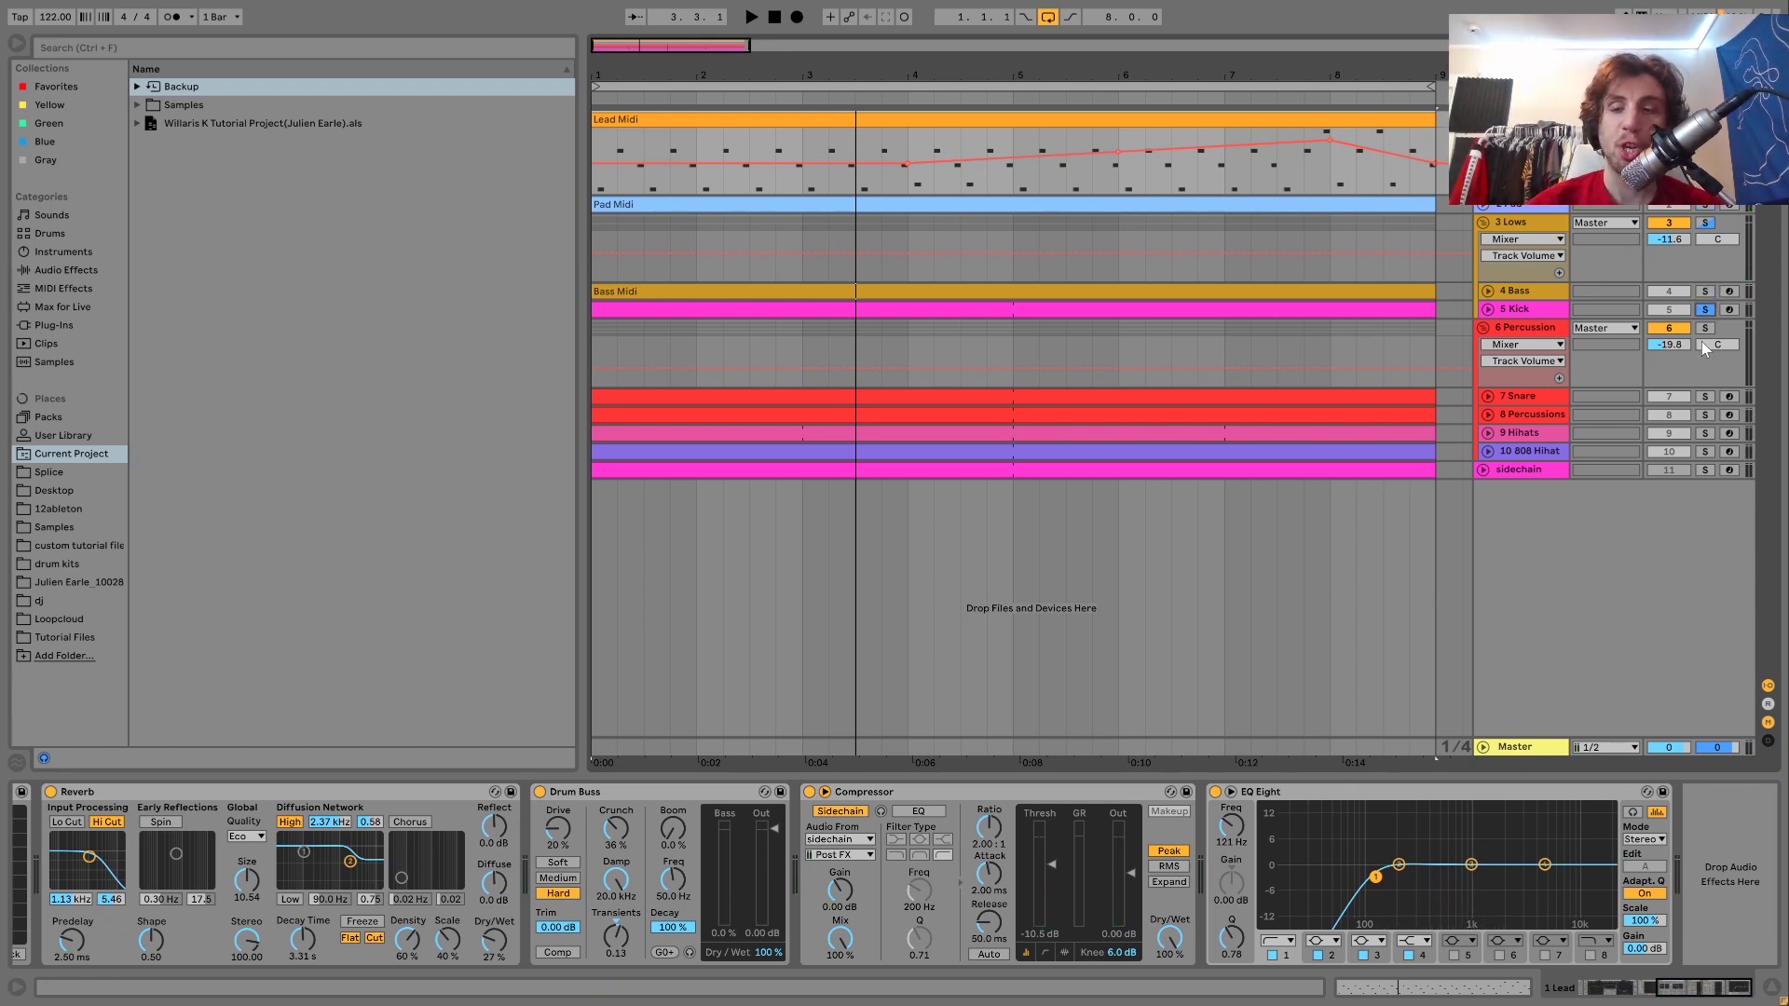
key(space)
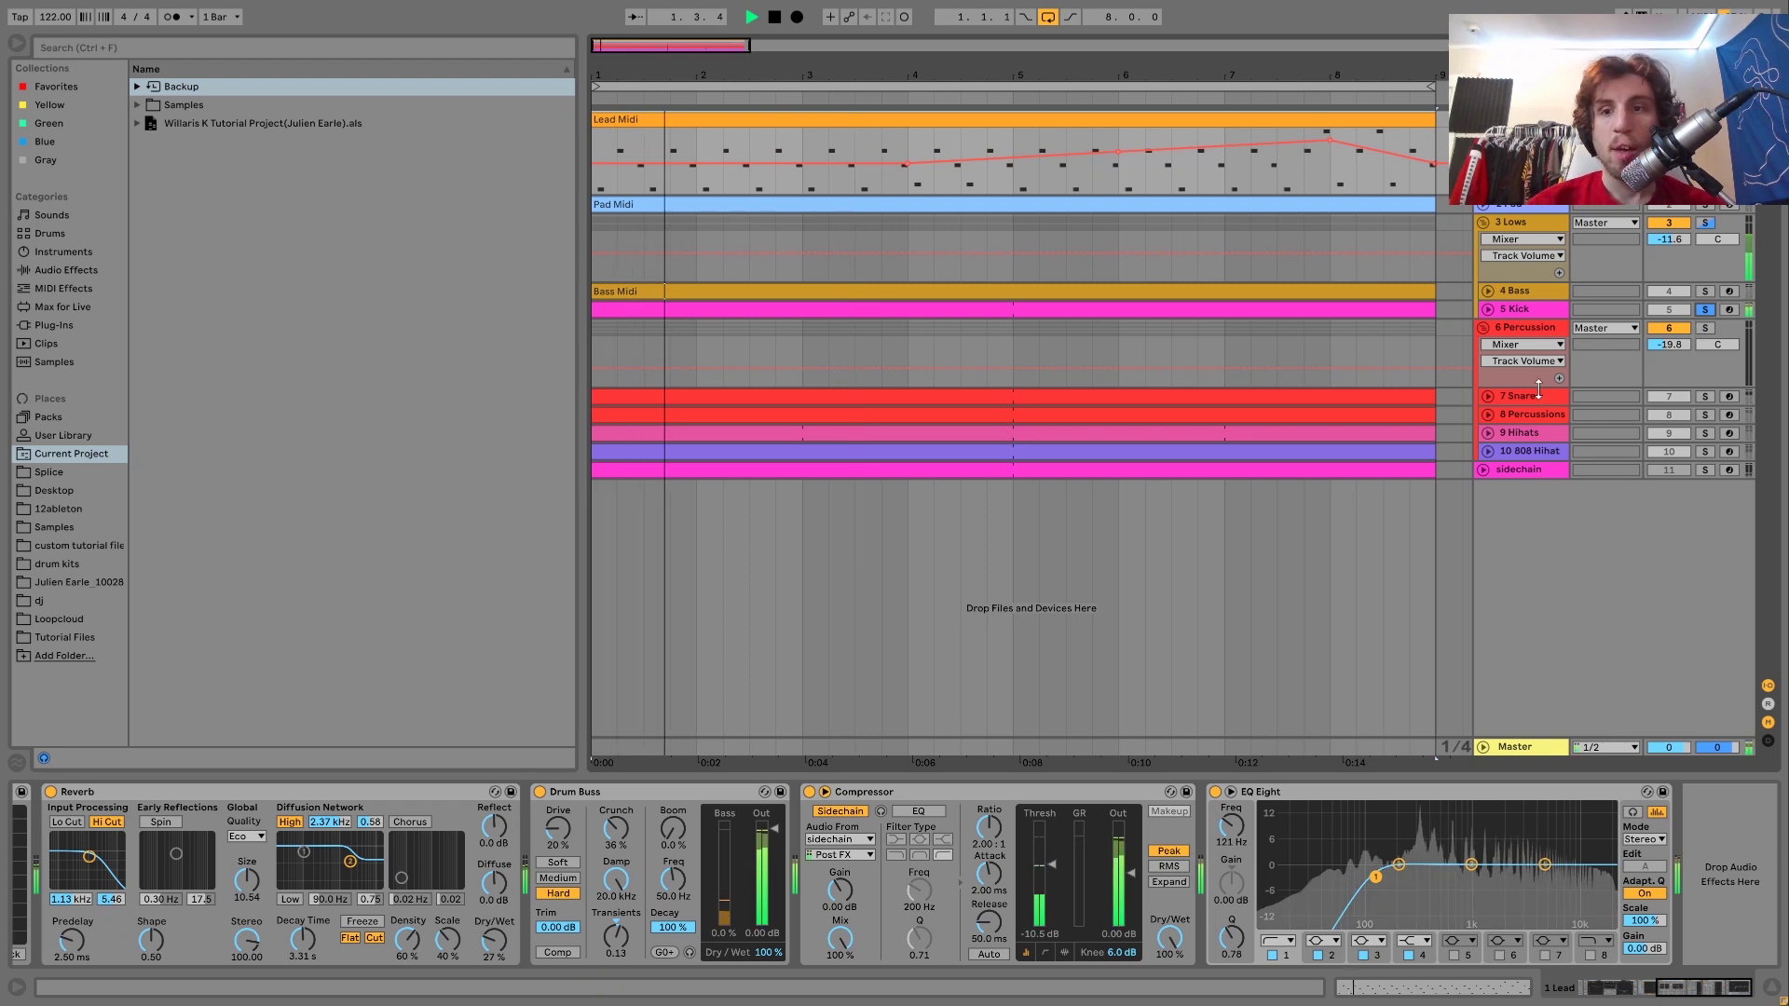
key(space)
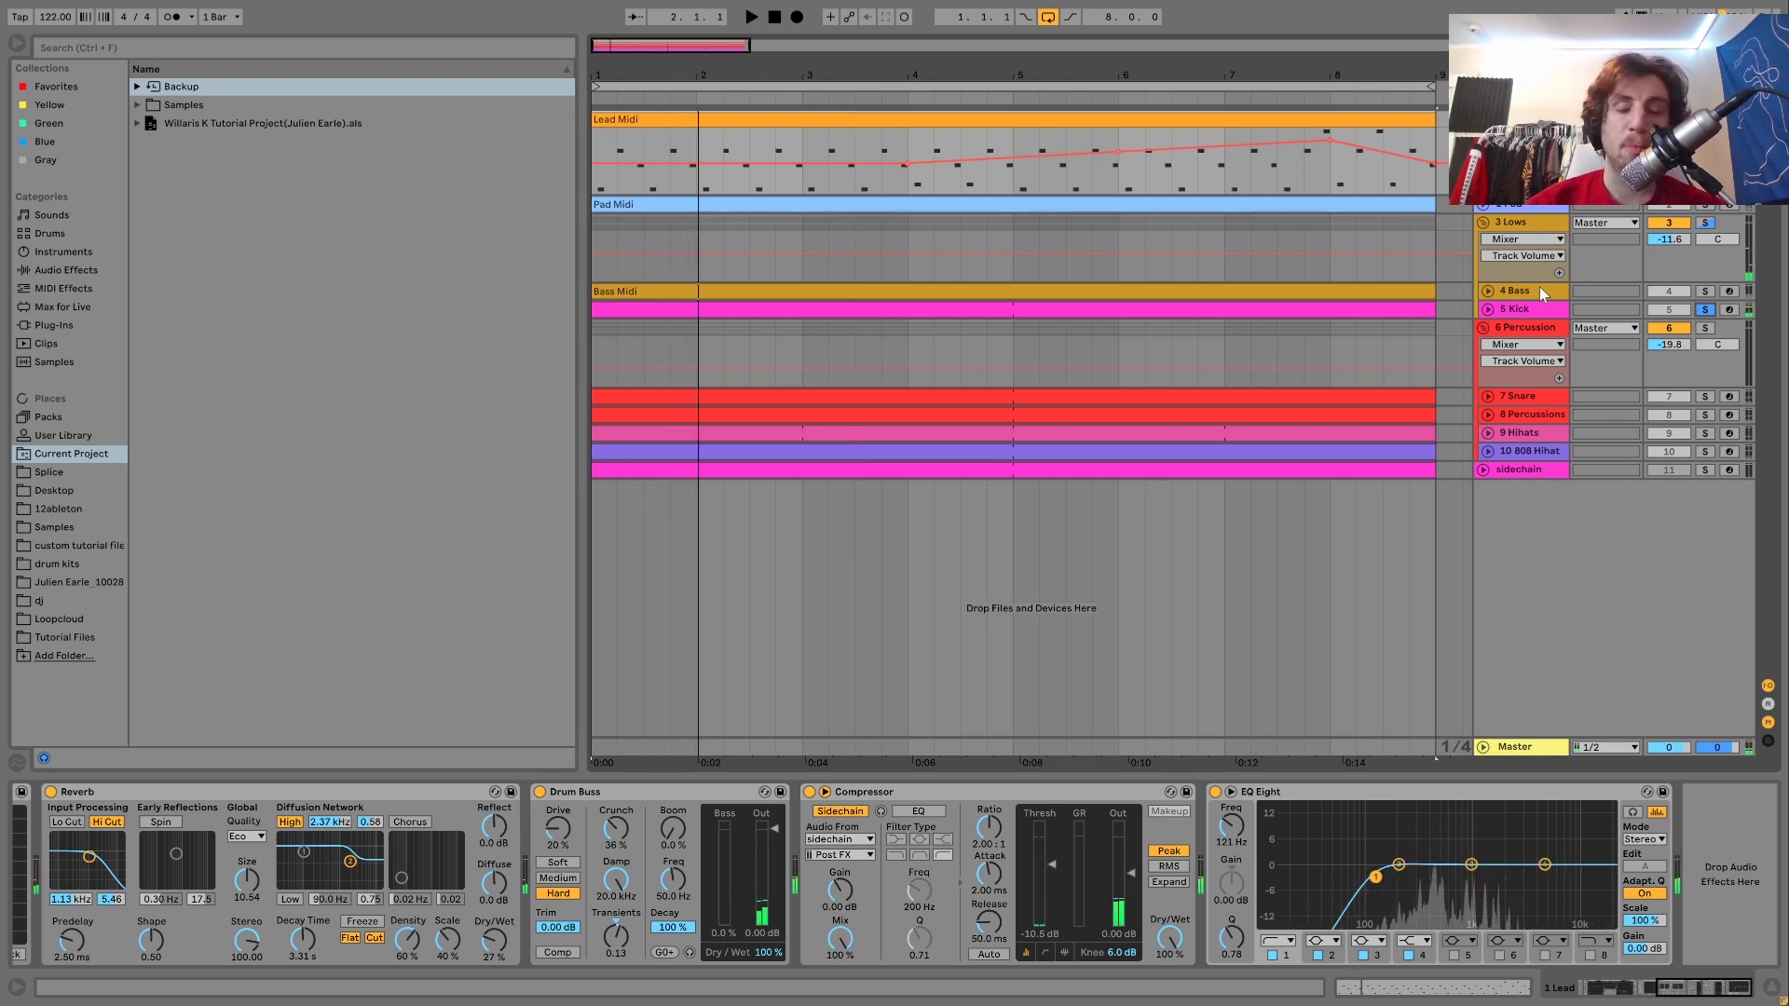
Step: Unfold the sidechain track, play it soloed, and examine its MIDI clip before turning the solo off
click(1496, 466)
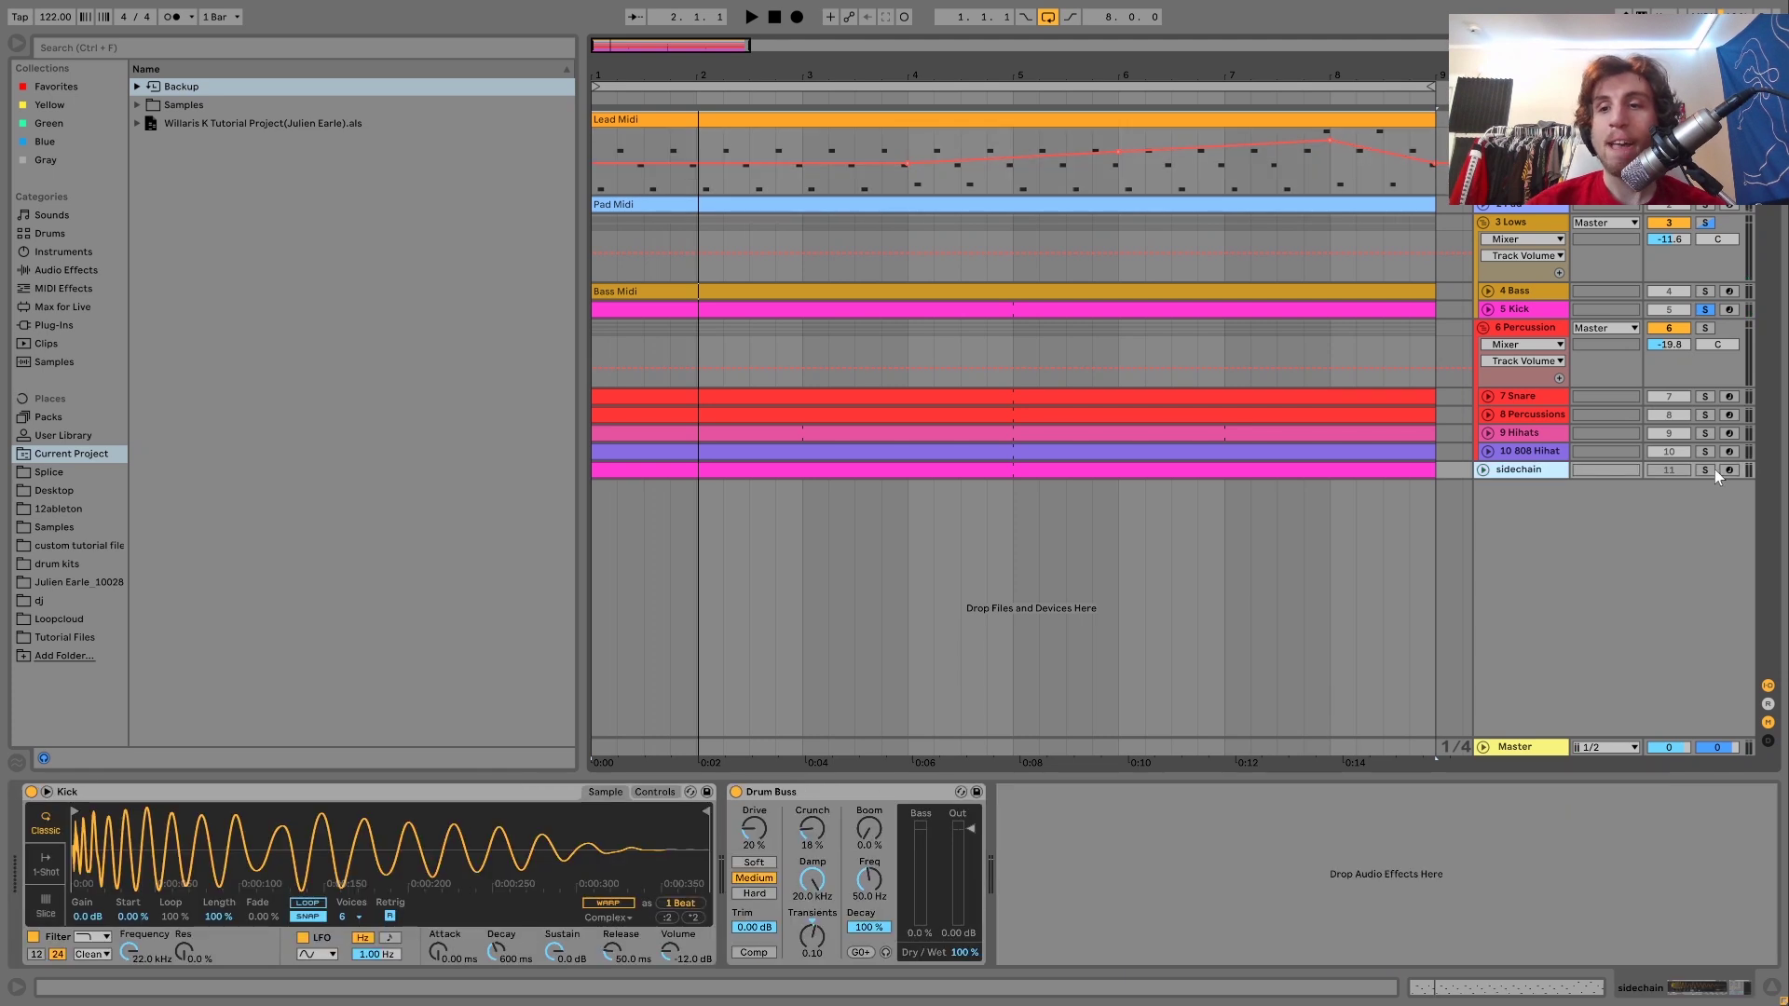
click(1483, 469)
key(space)
double_click(1329, 467)
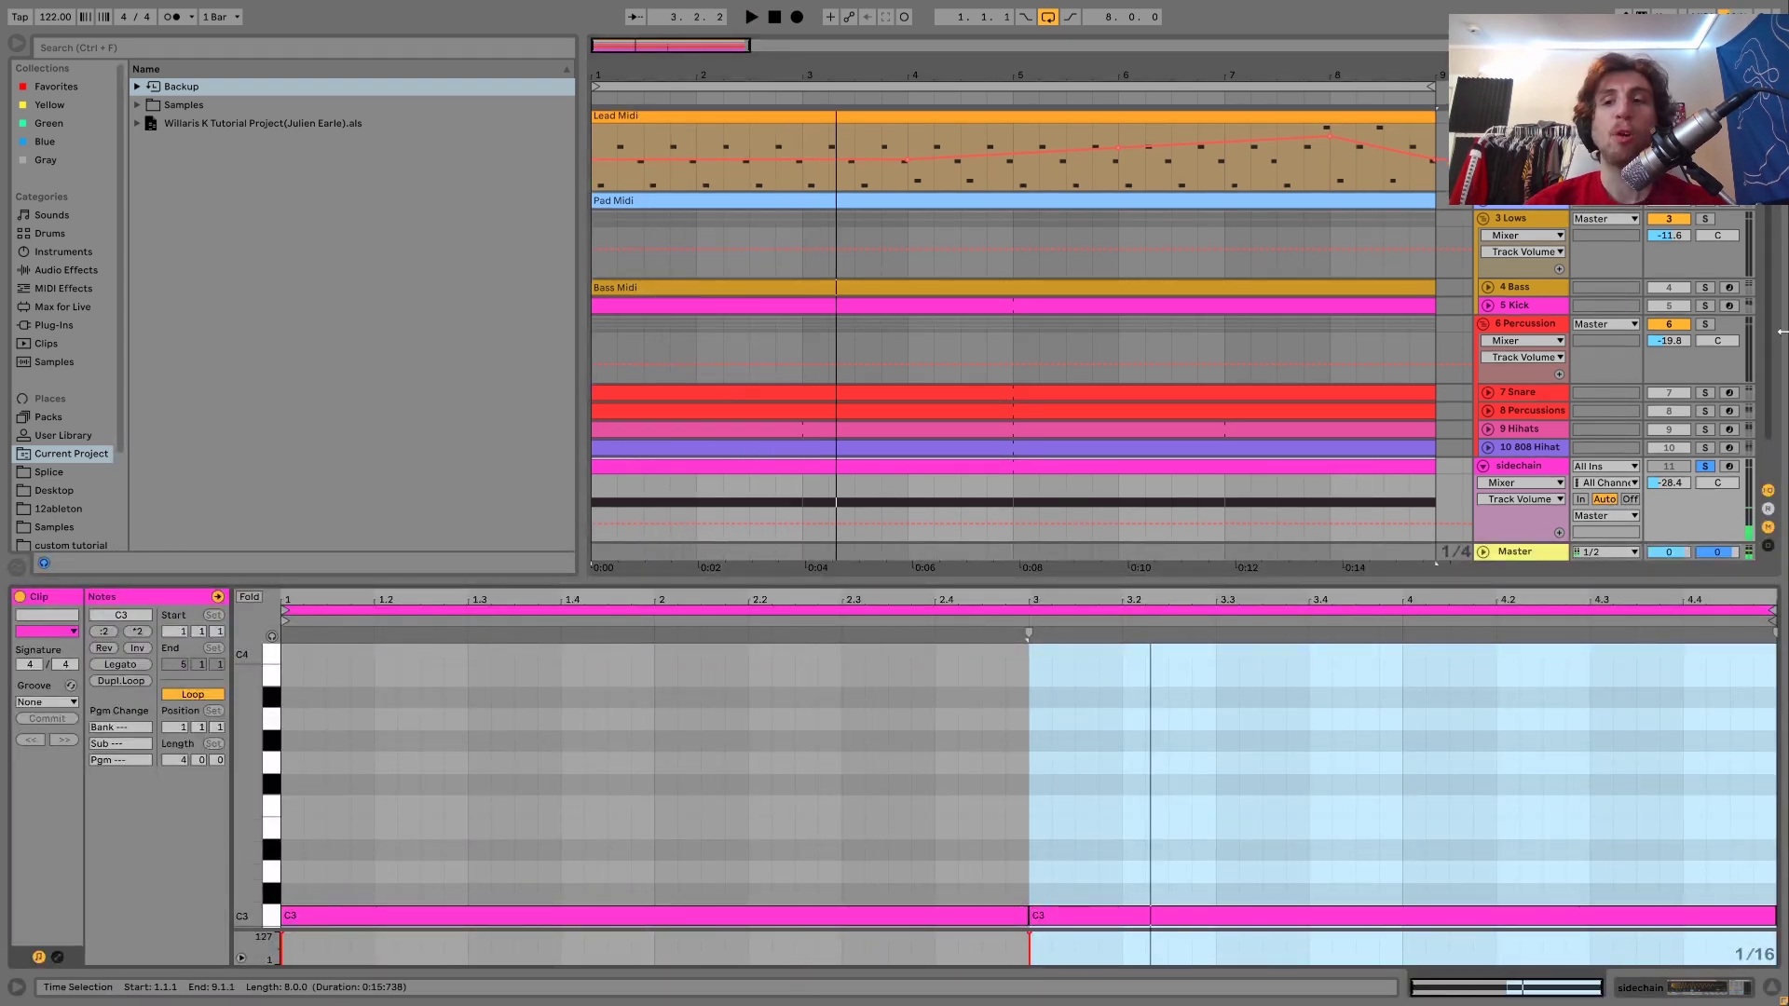
click(1705, 466)
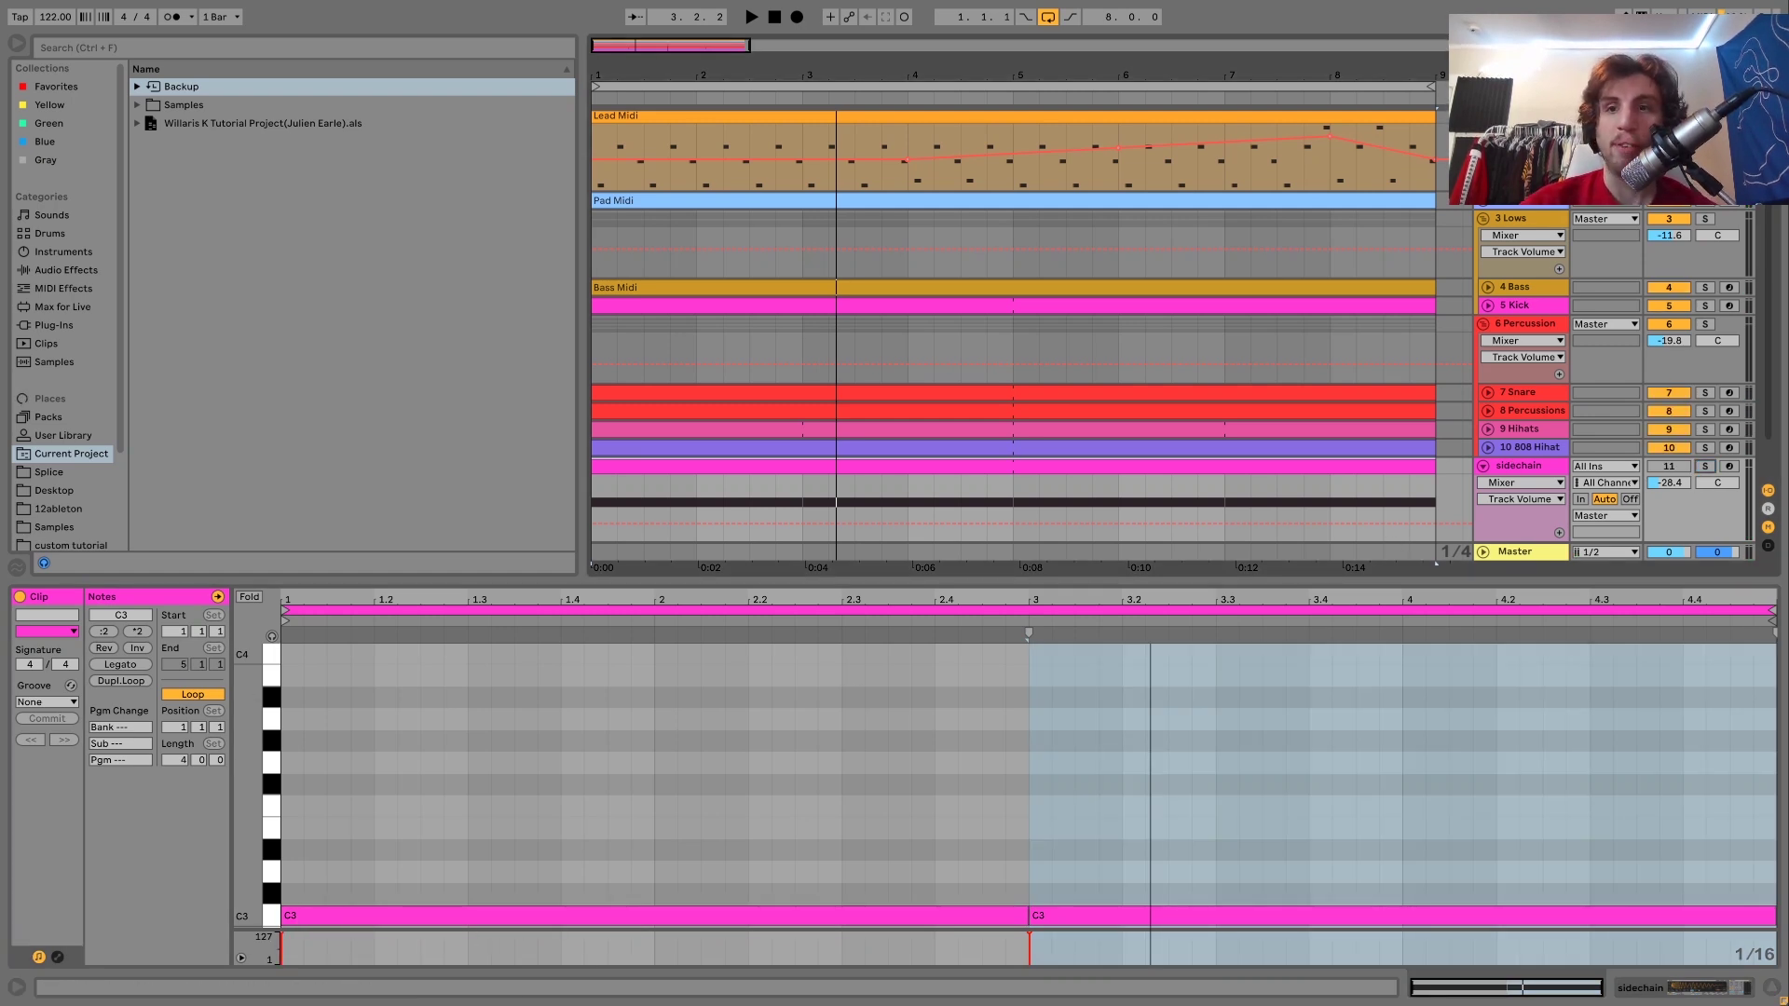
Step: Examine the Lead track's Compressor, sidechained from the sidechain track, while playing all tracks together
click(1509, 117)
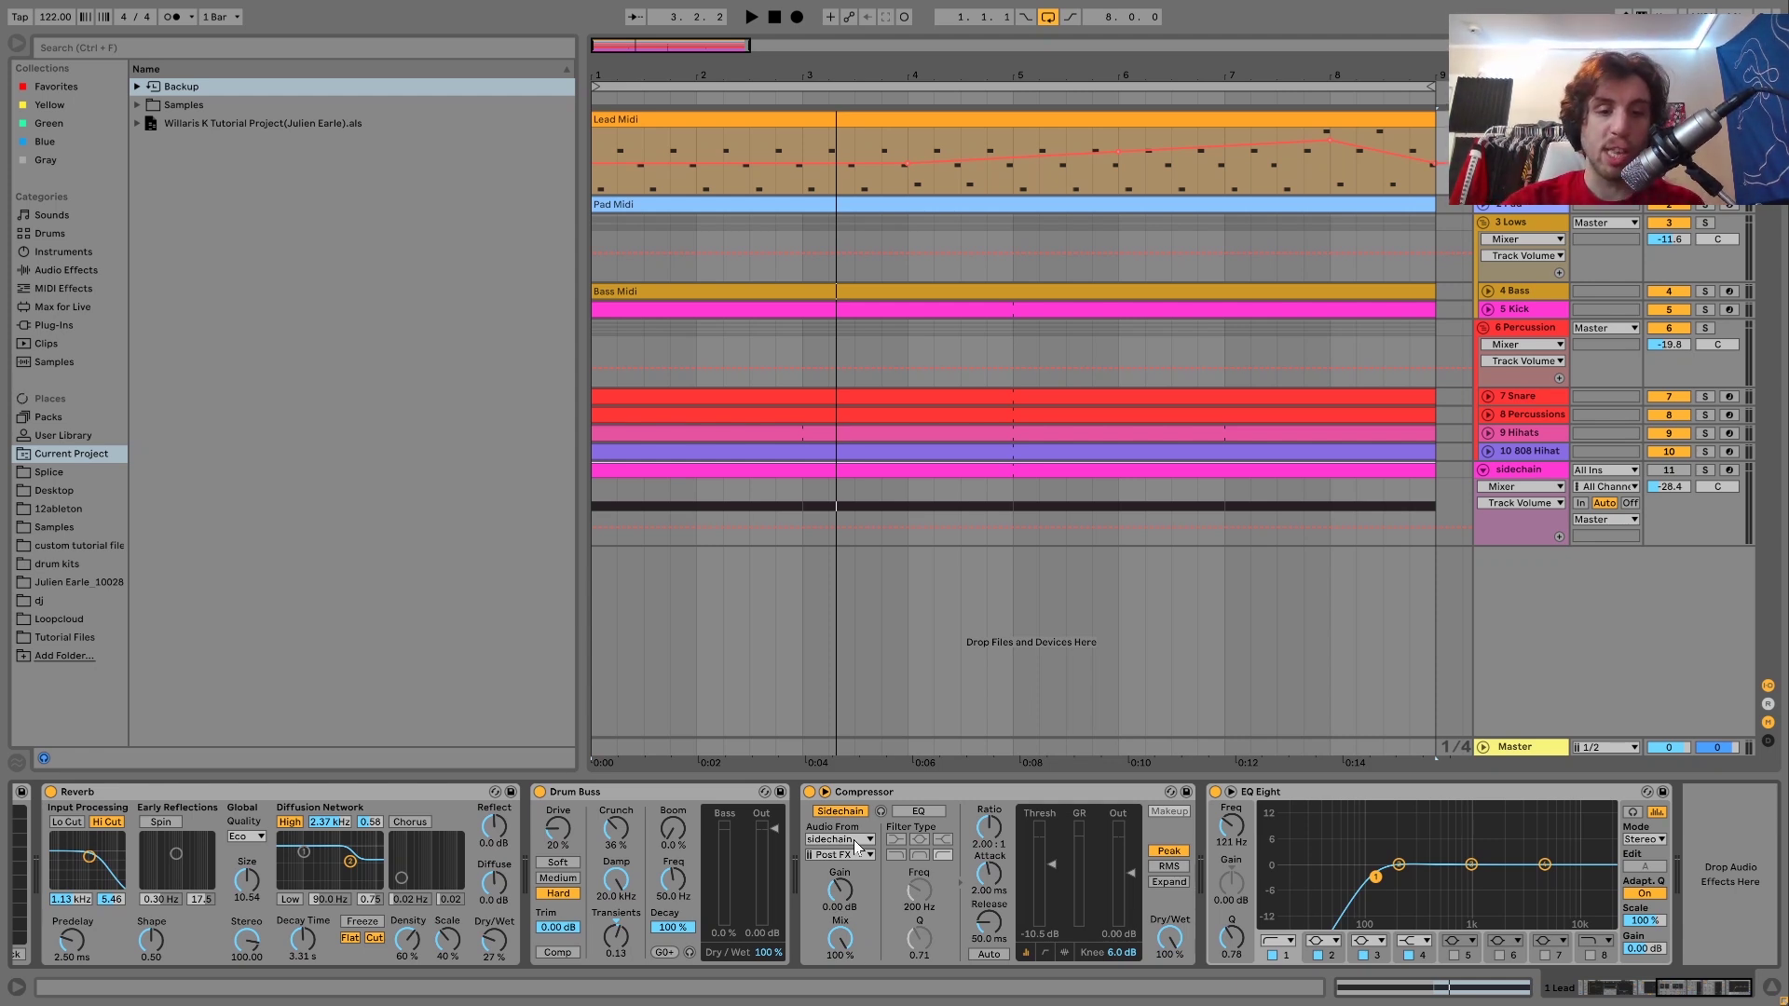
key(space)
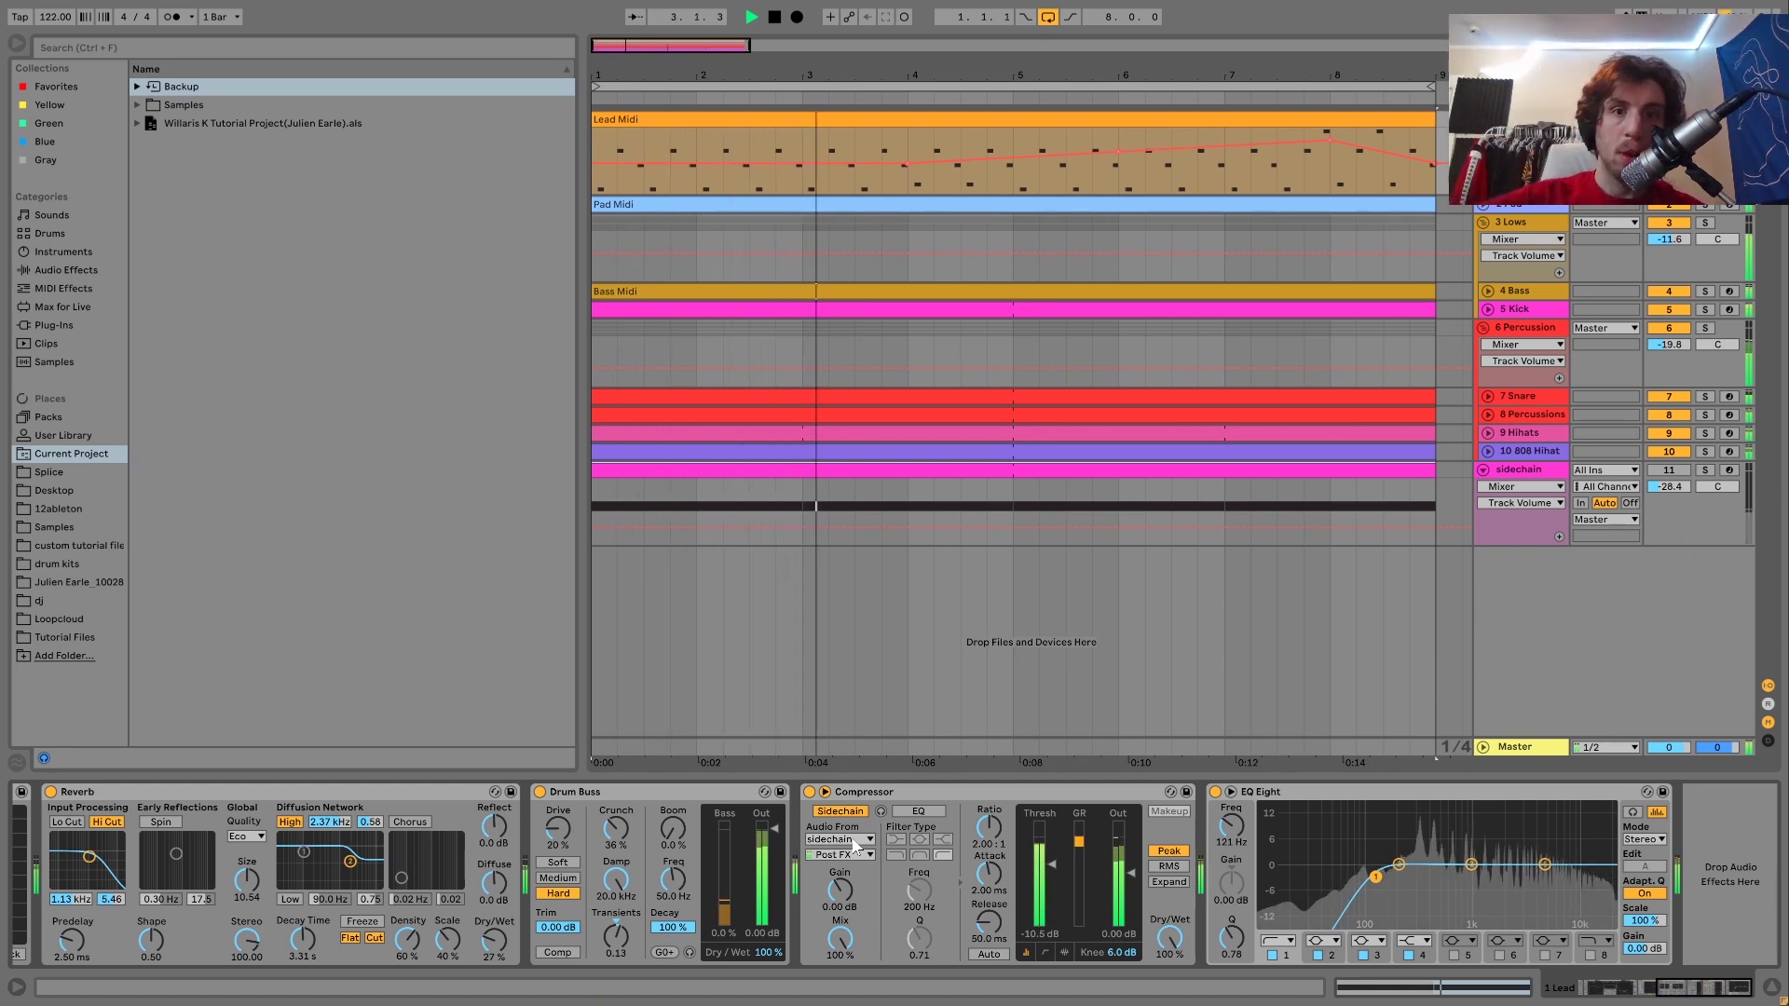
key(space)
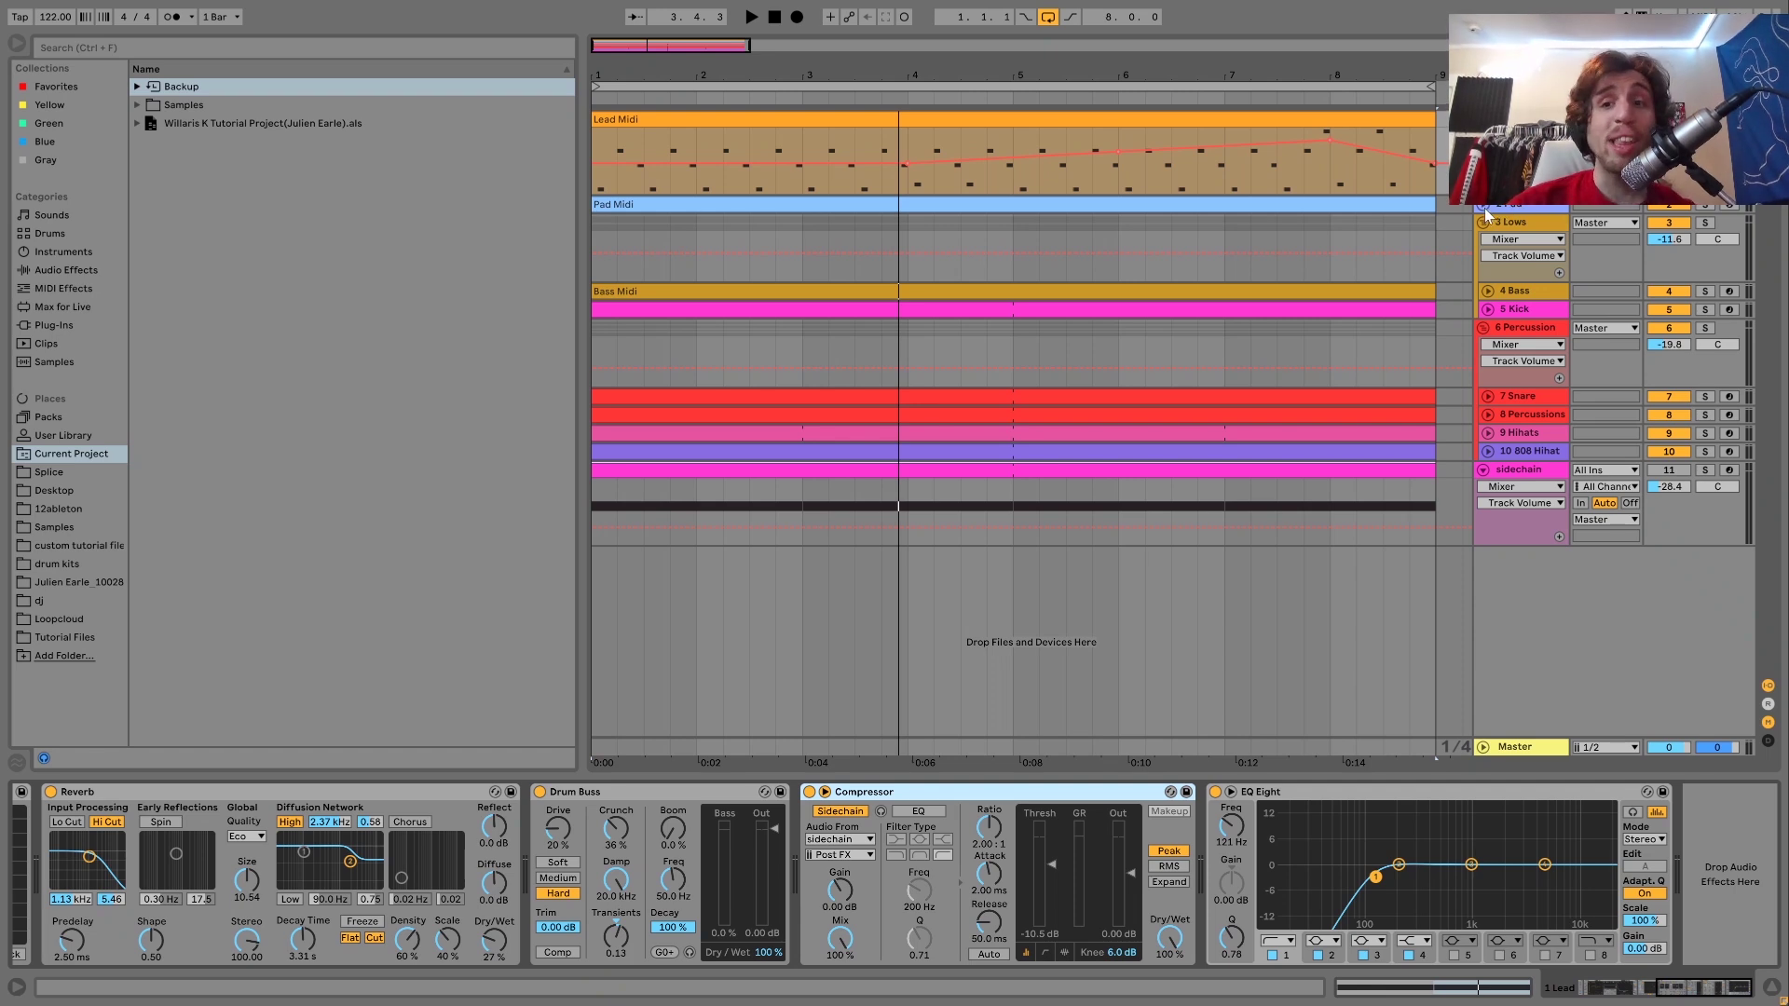
Step: Unfold and solo the Pad track, and play it with the Pad Midi clip open in the note editor
drag(1508, 214, 1509, 281)
click(1349, 212)
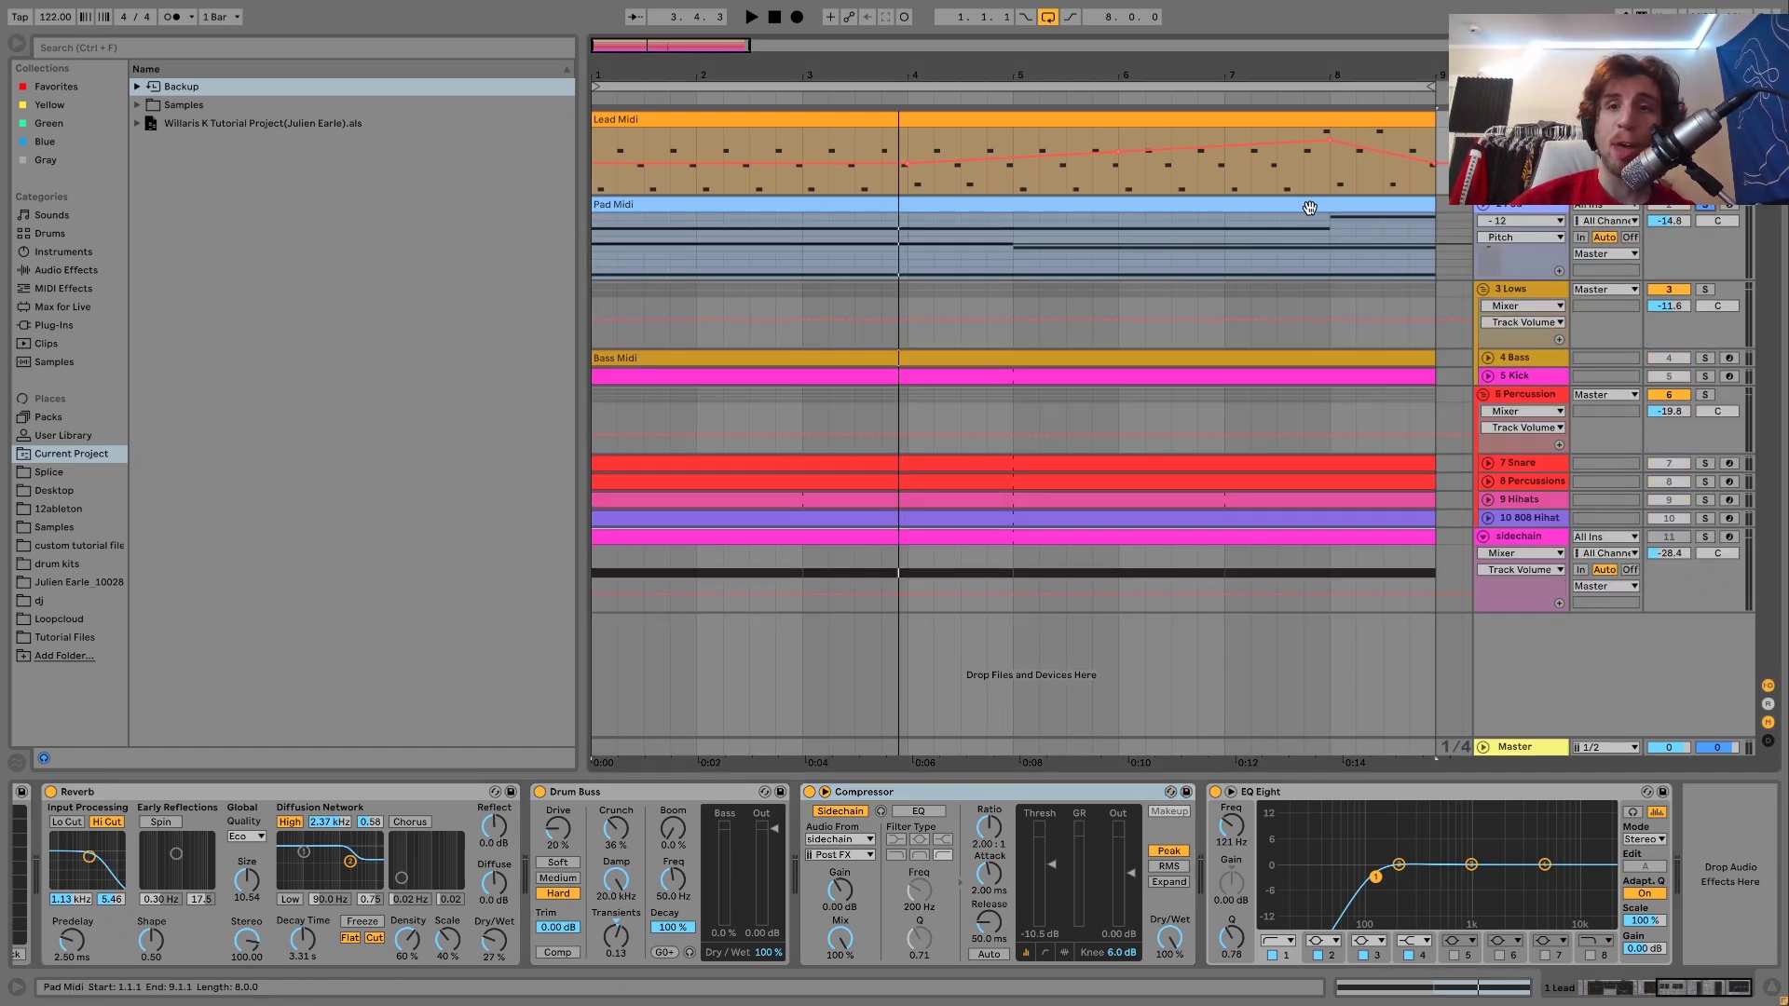
click(1309, 207)
key(space)
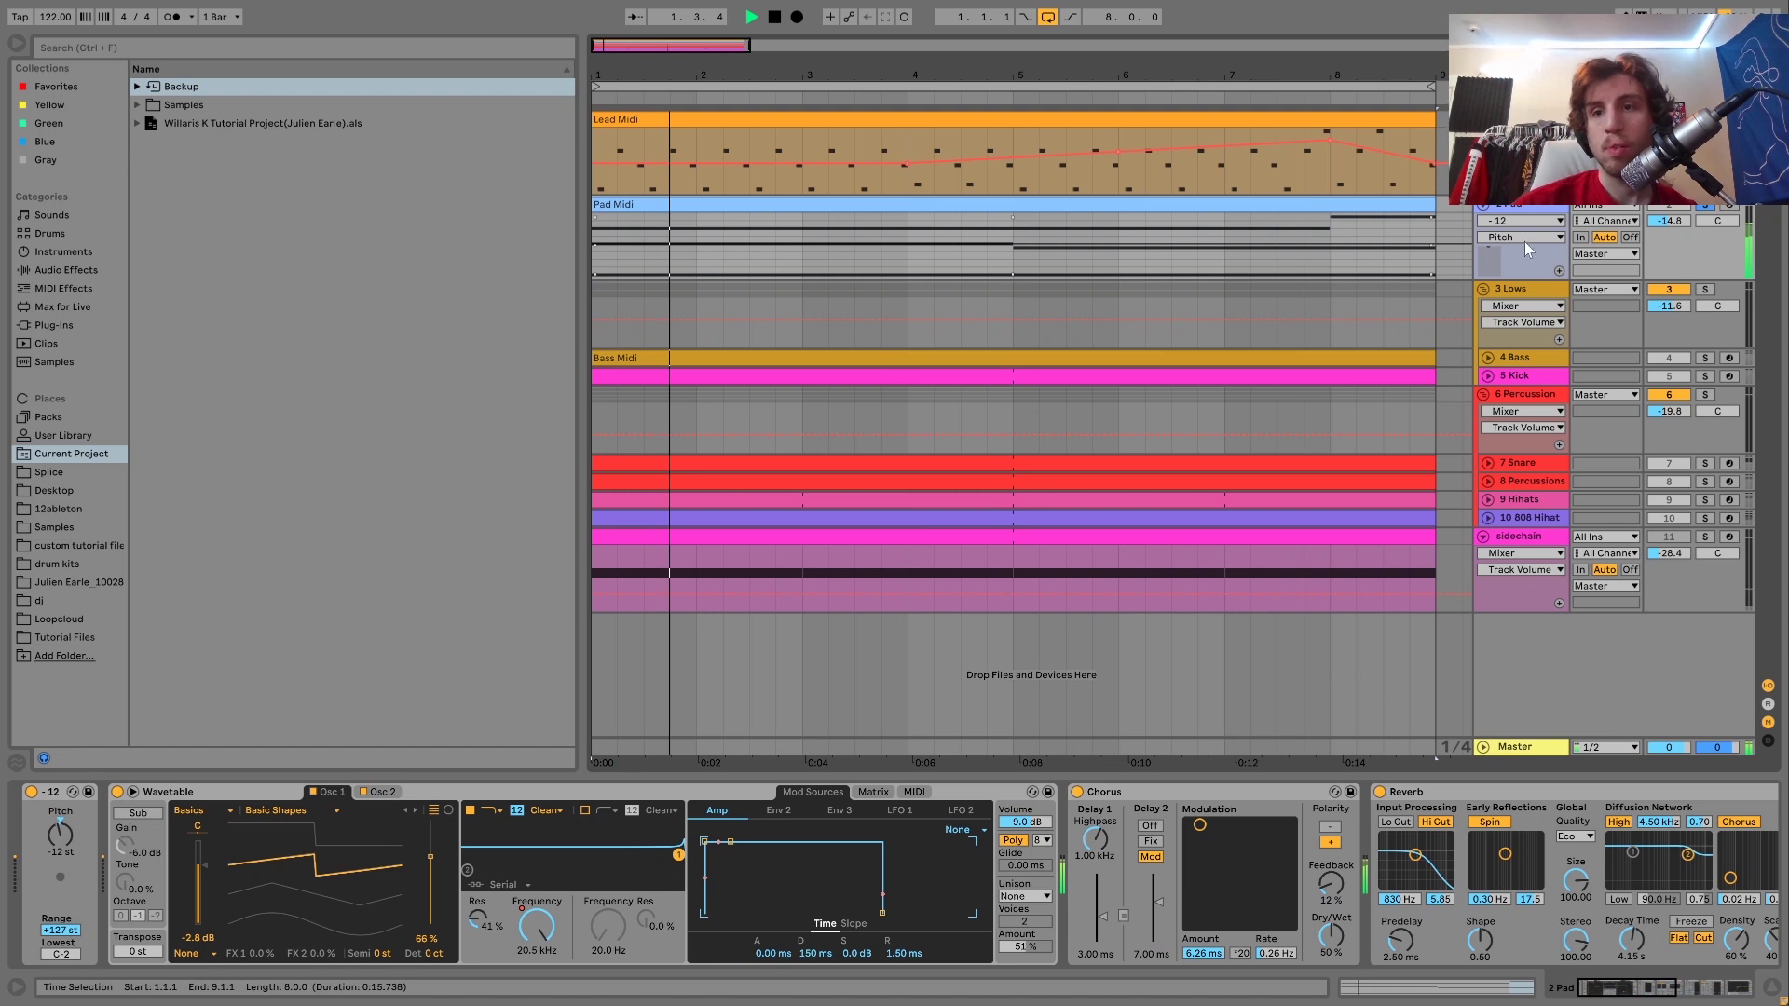
double_click(1327, 205)
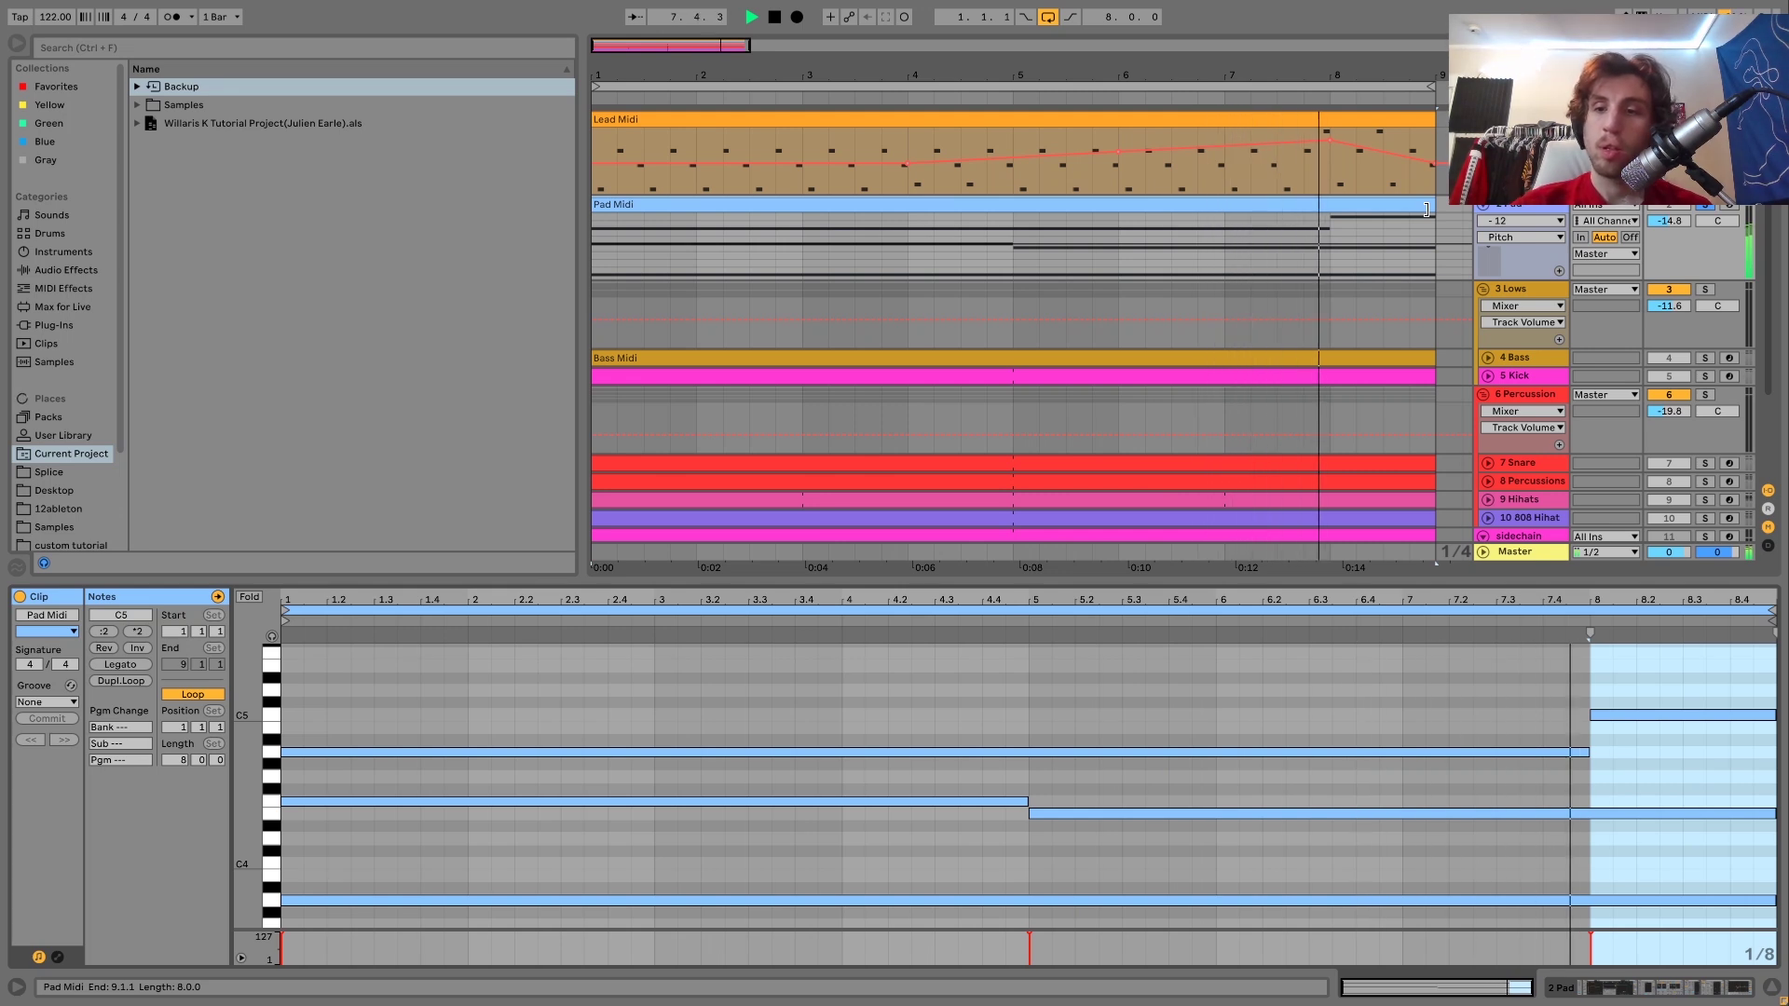
key(space)
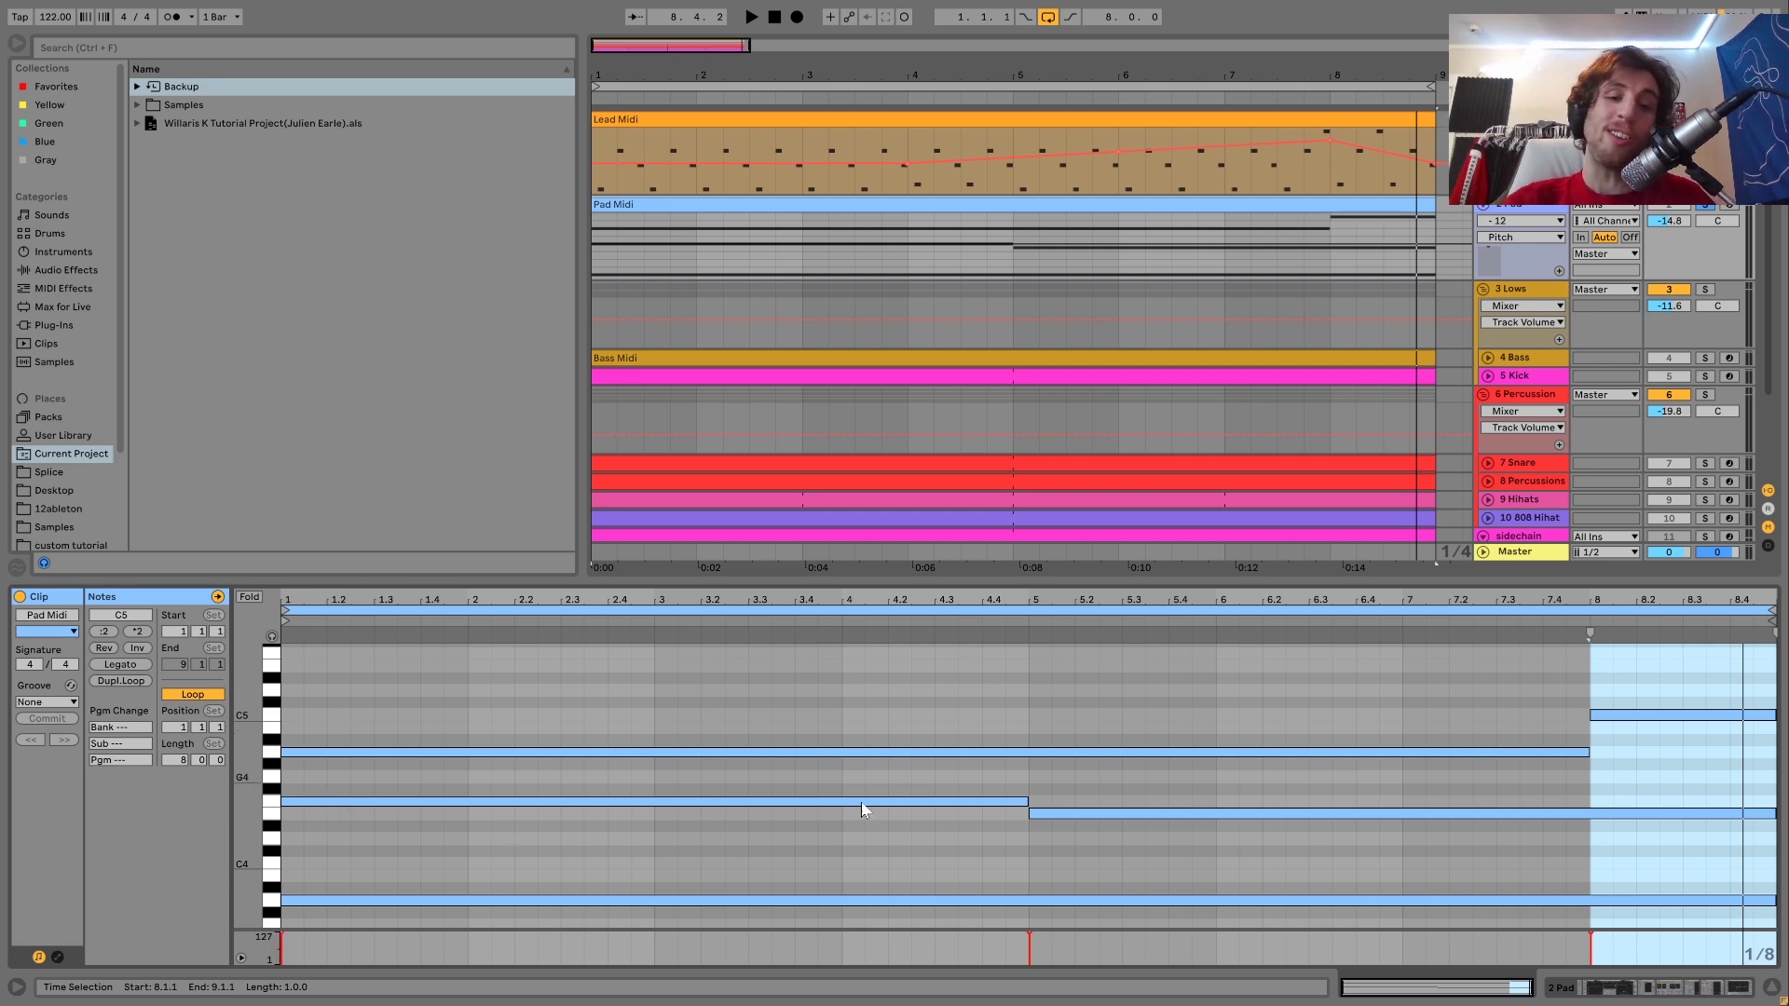
Step: Select the pad's F4 note in bars 1 to 4, and play the pad alone and together with the soloed Bass
click(911, 801)
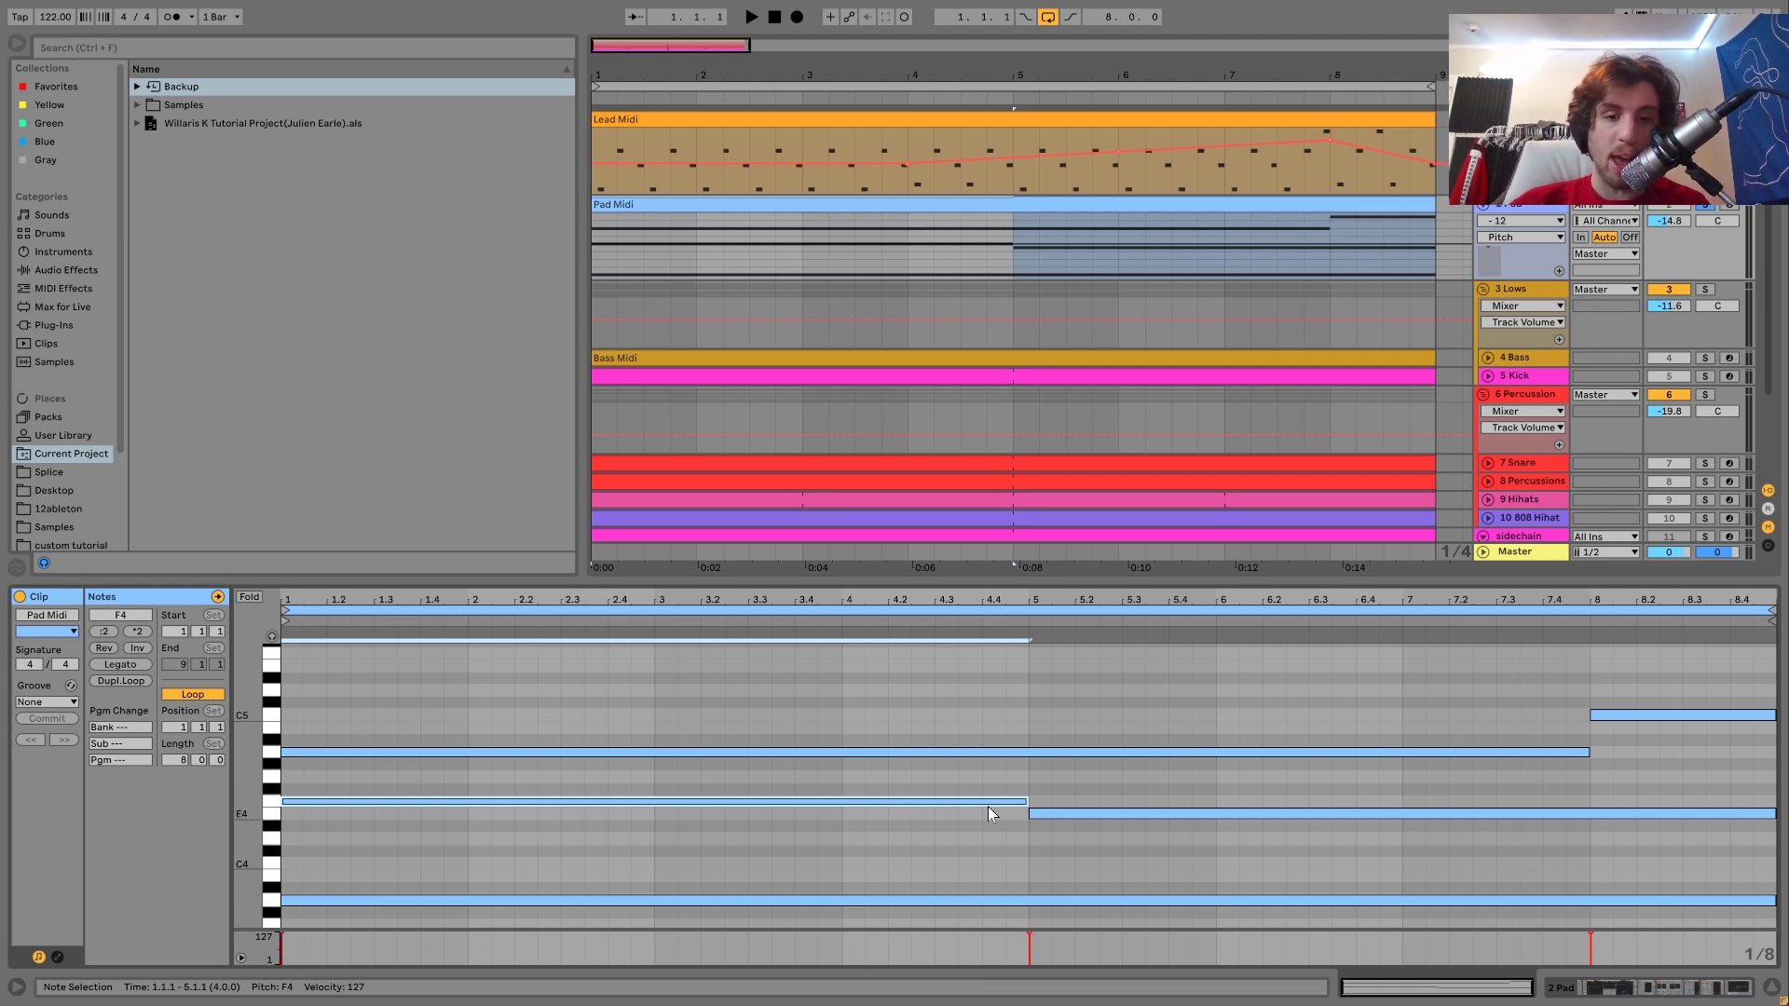
key(space)
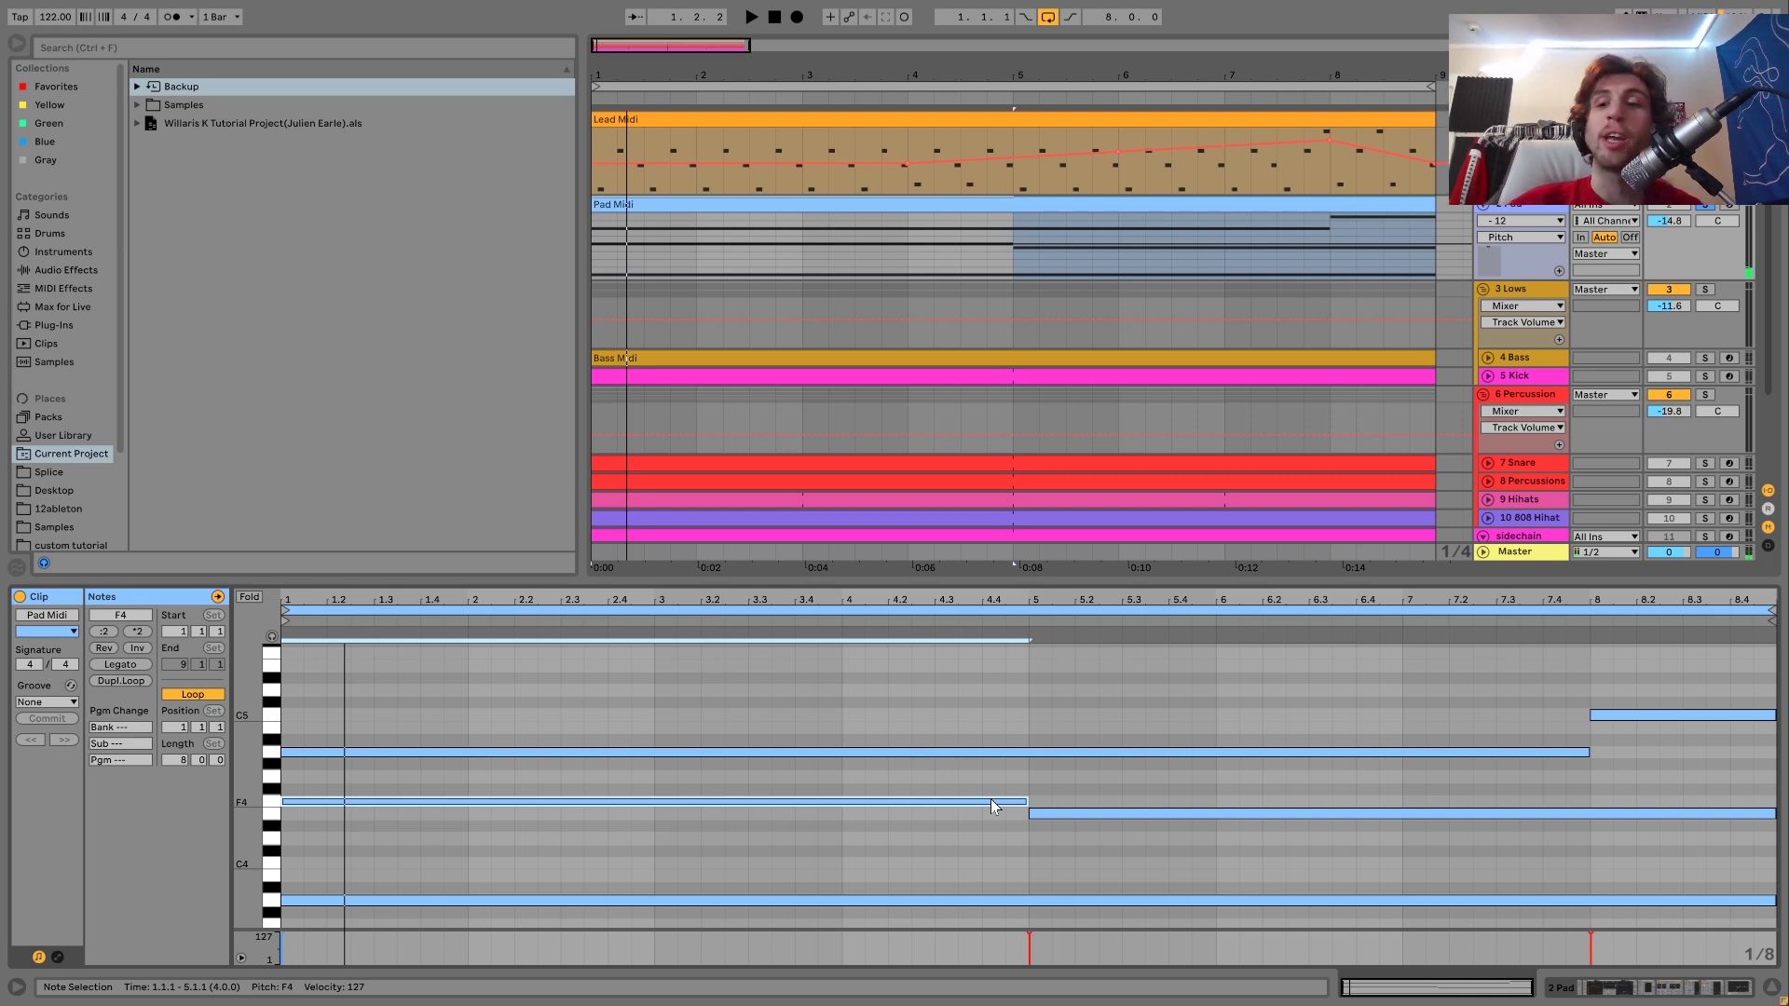
click(1705, 359)
key(space)
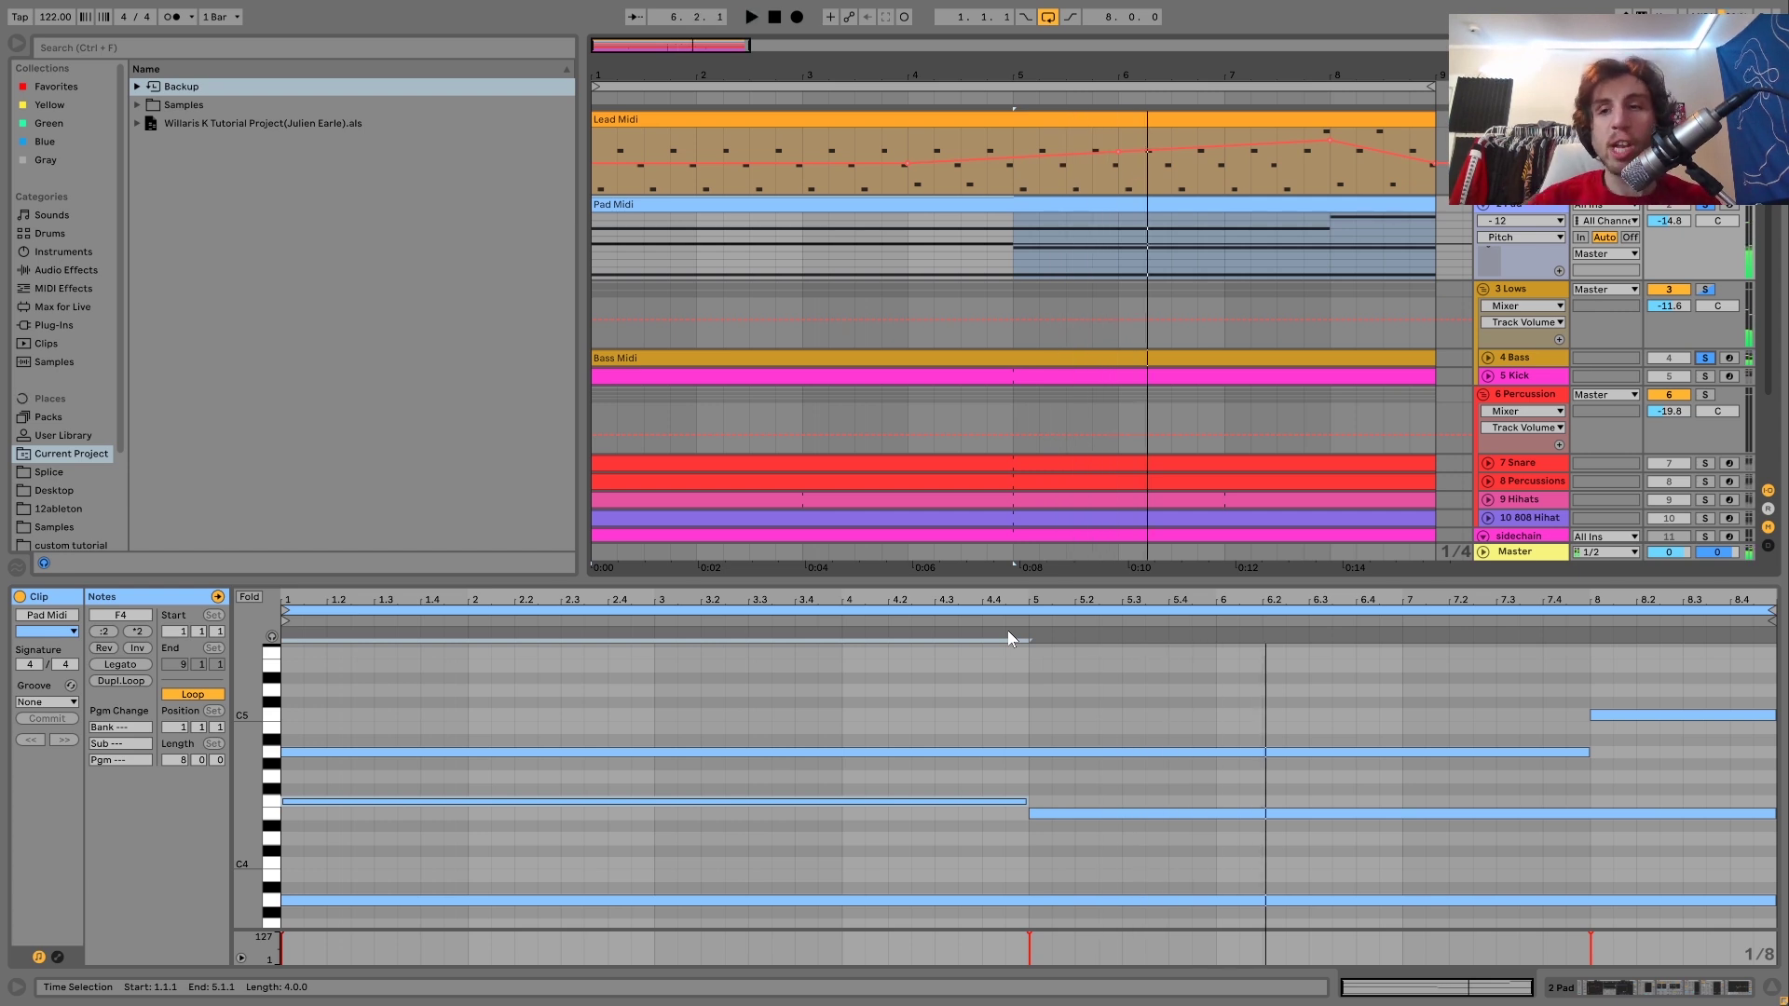
click(1706, 360)
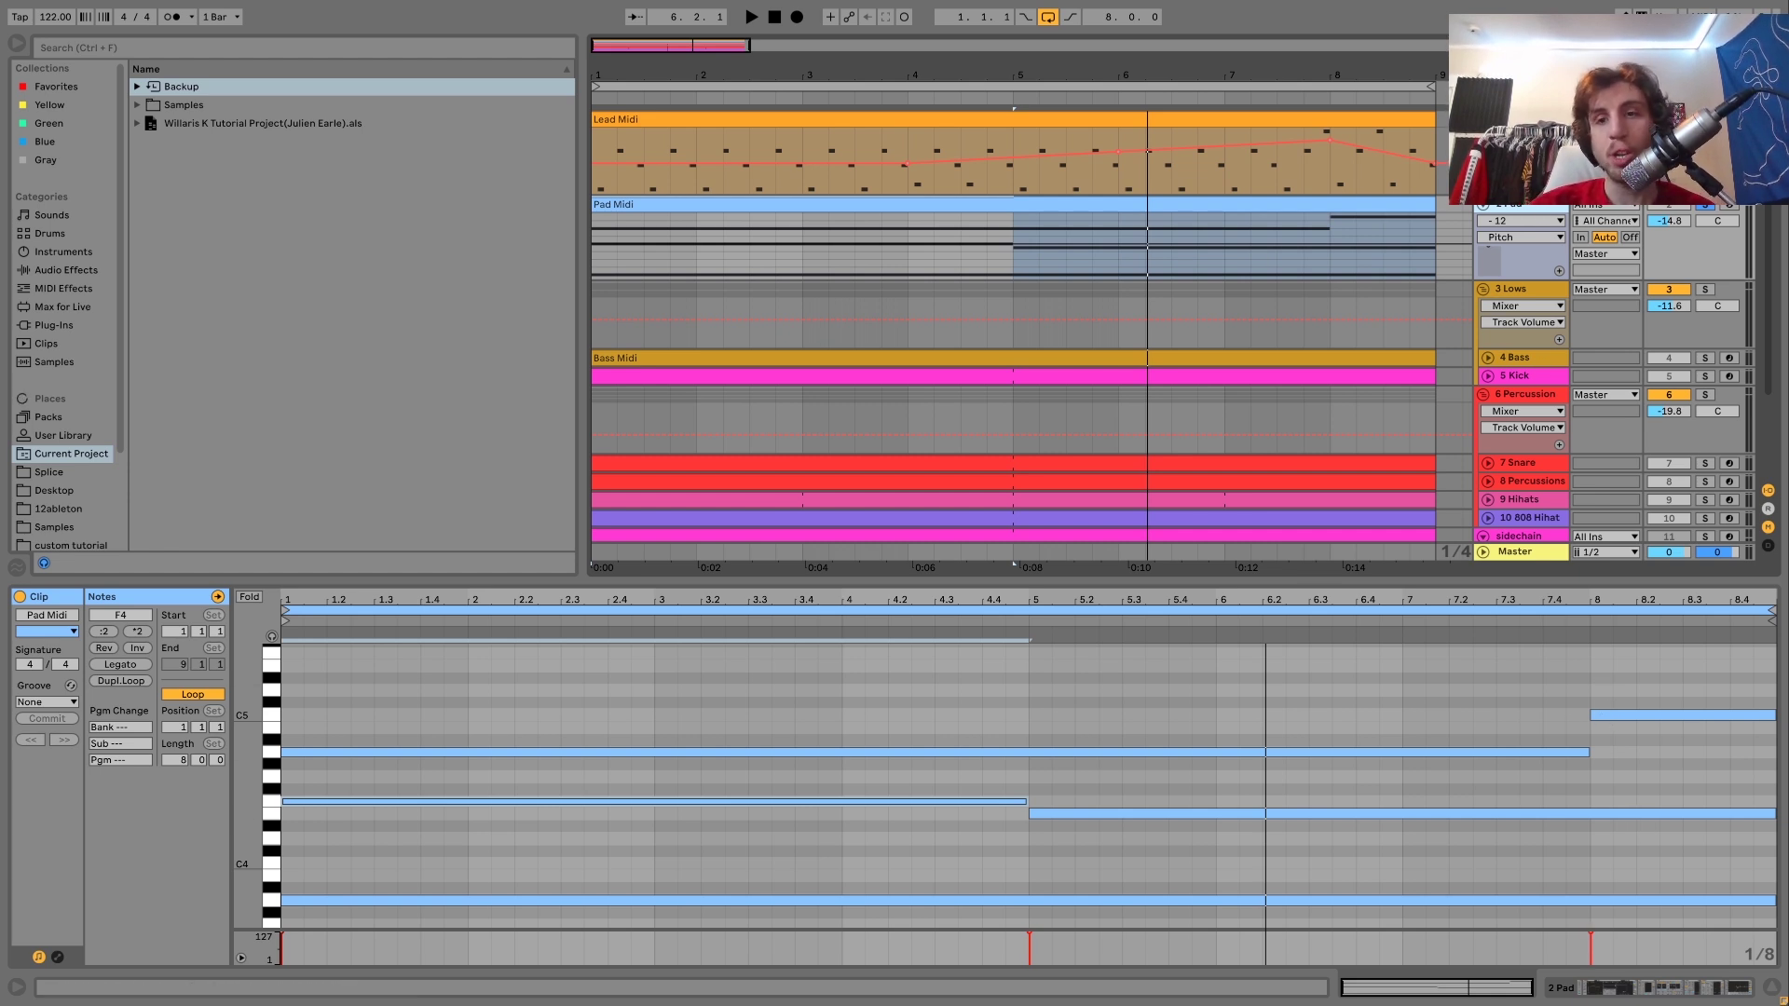
Step: Examine the pad's Wavetable Osc 2 and Filter 1 Freq automation, and play the soloed pad from bars 5 and 7
key(shift+Tab)
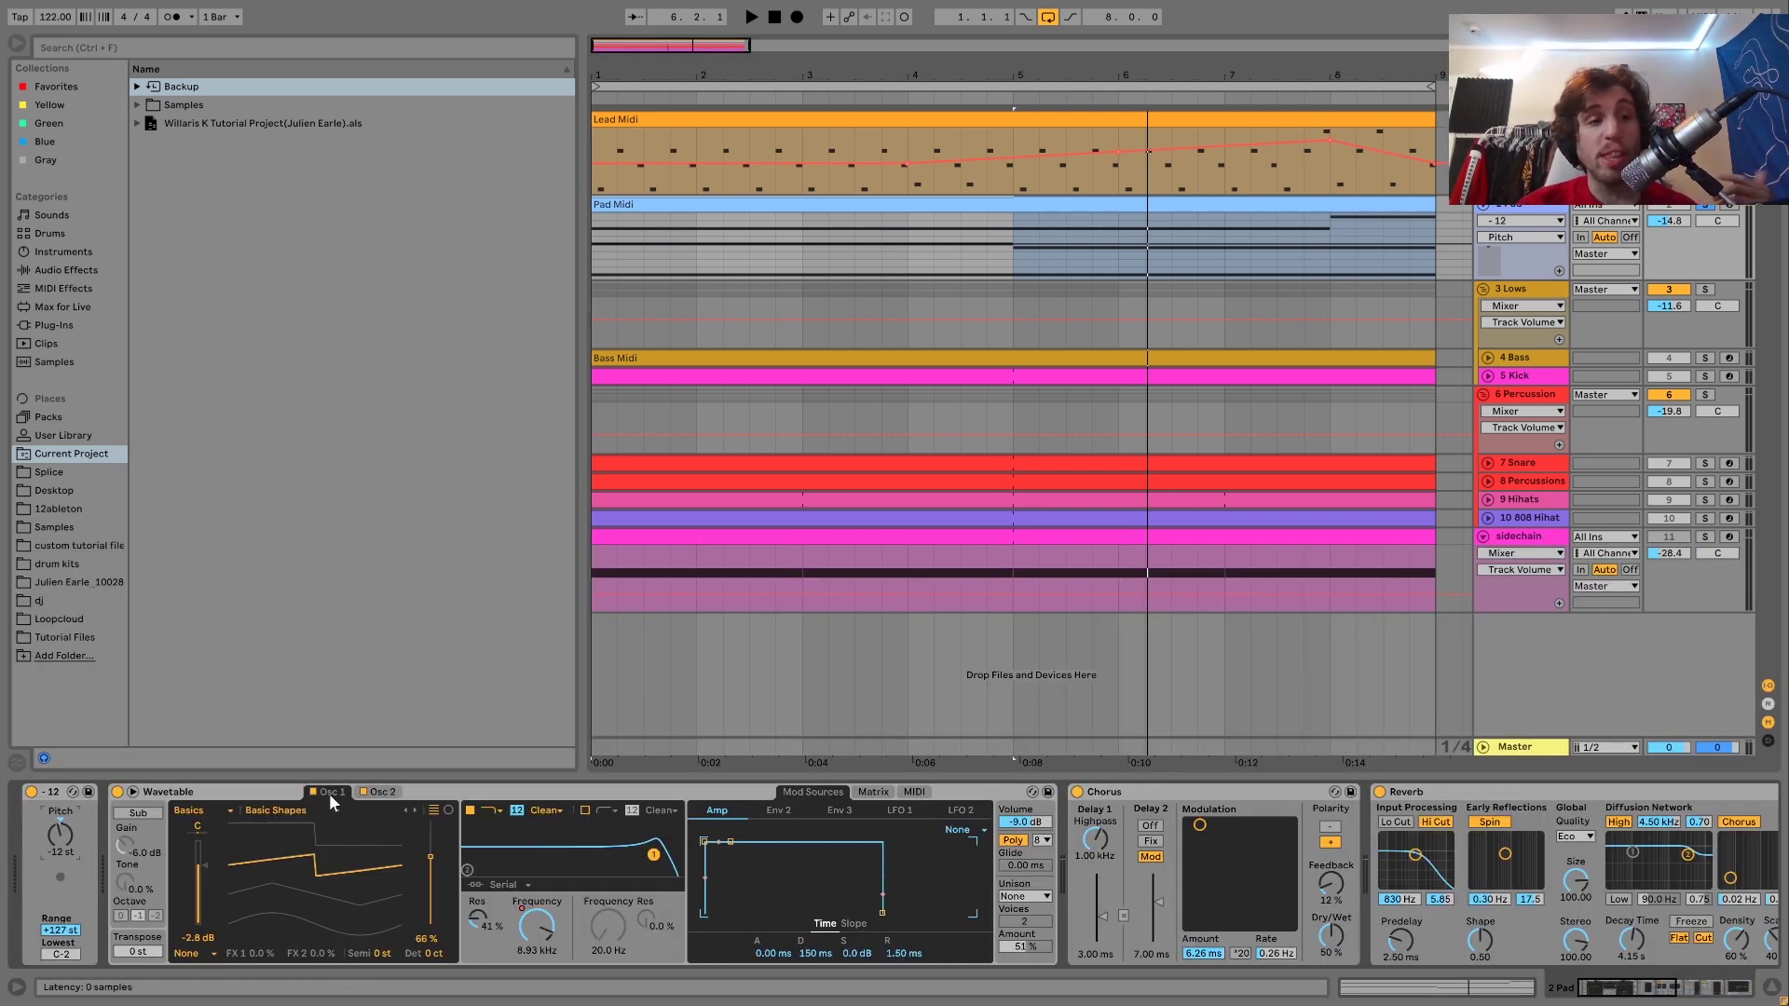
click(384, 792)
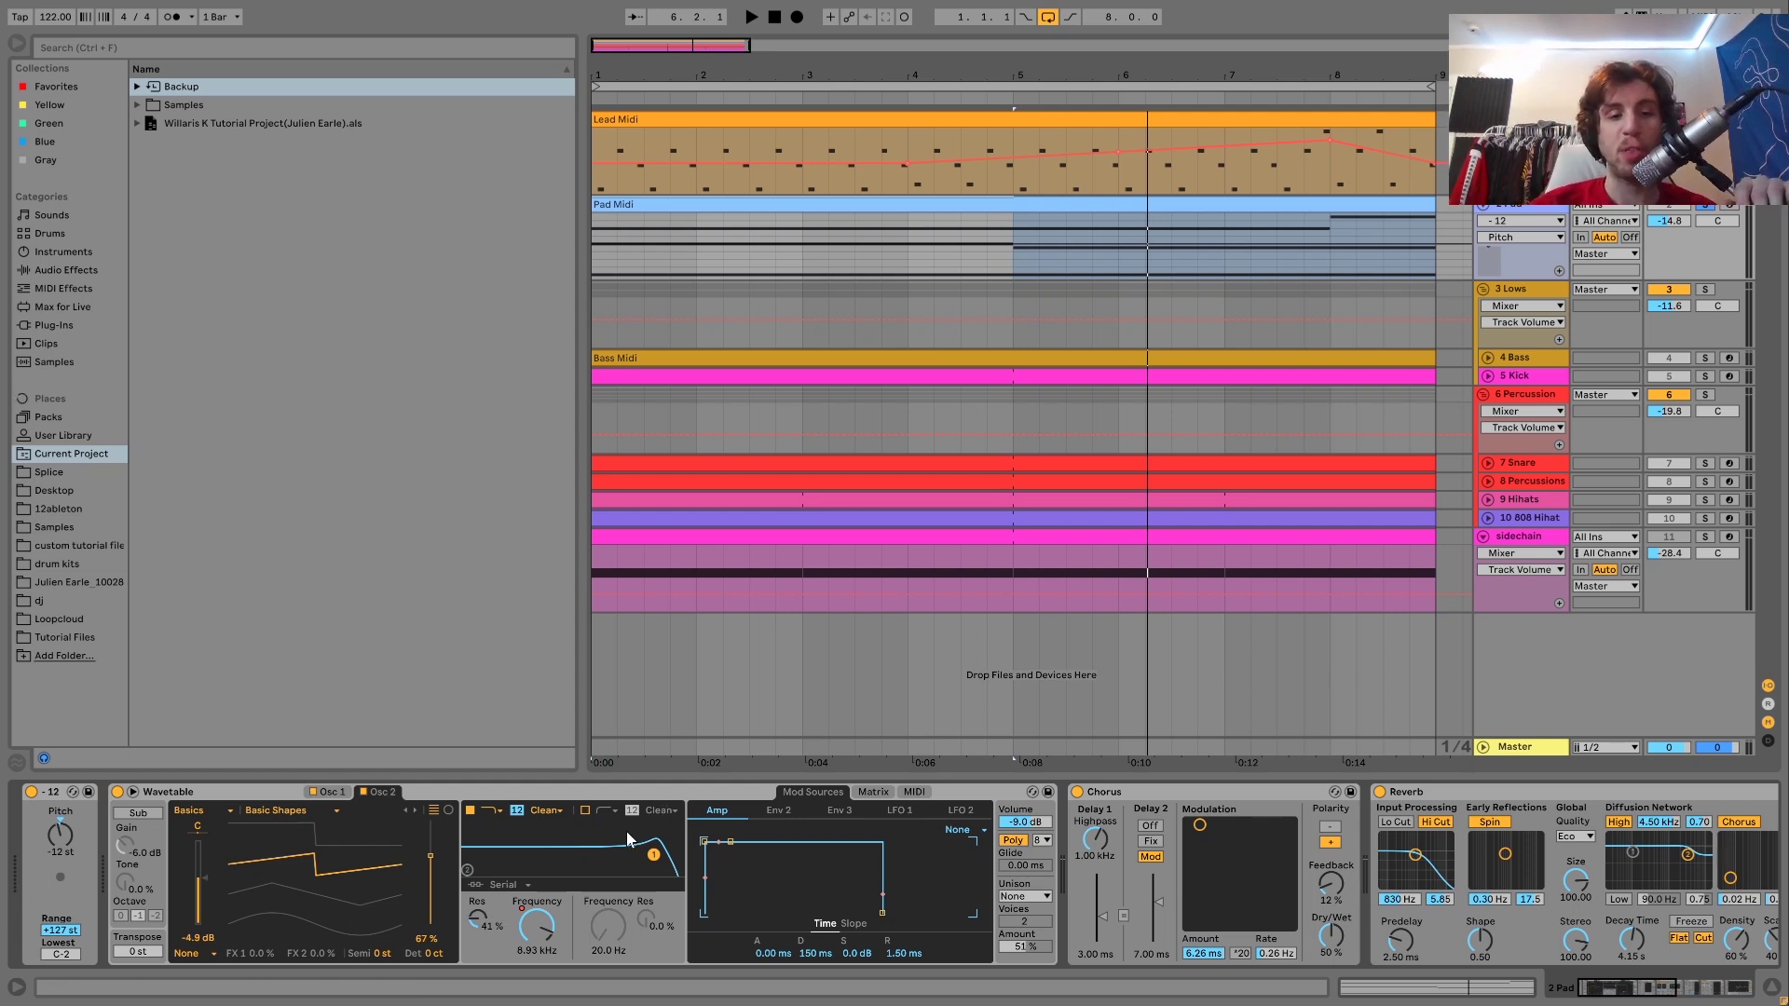
click(547, 938)
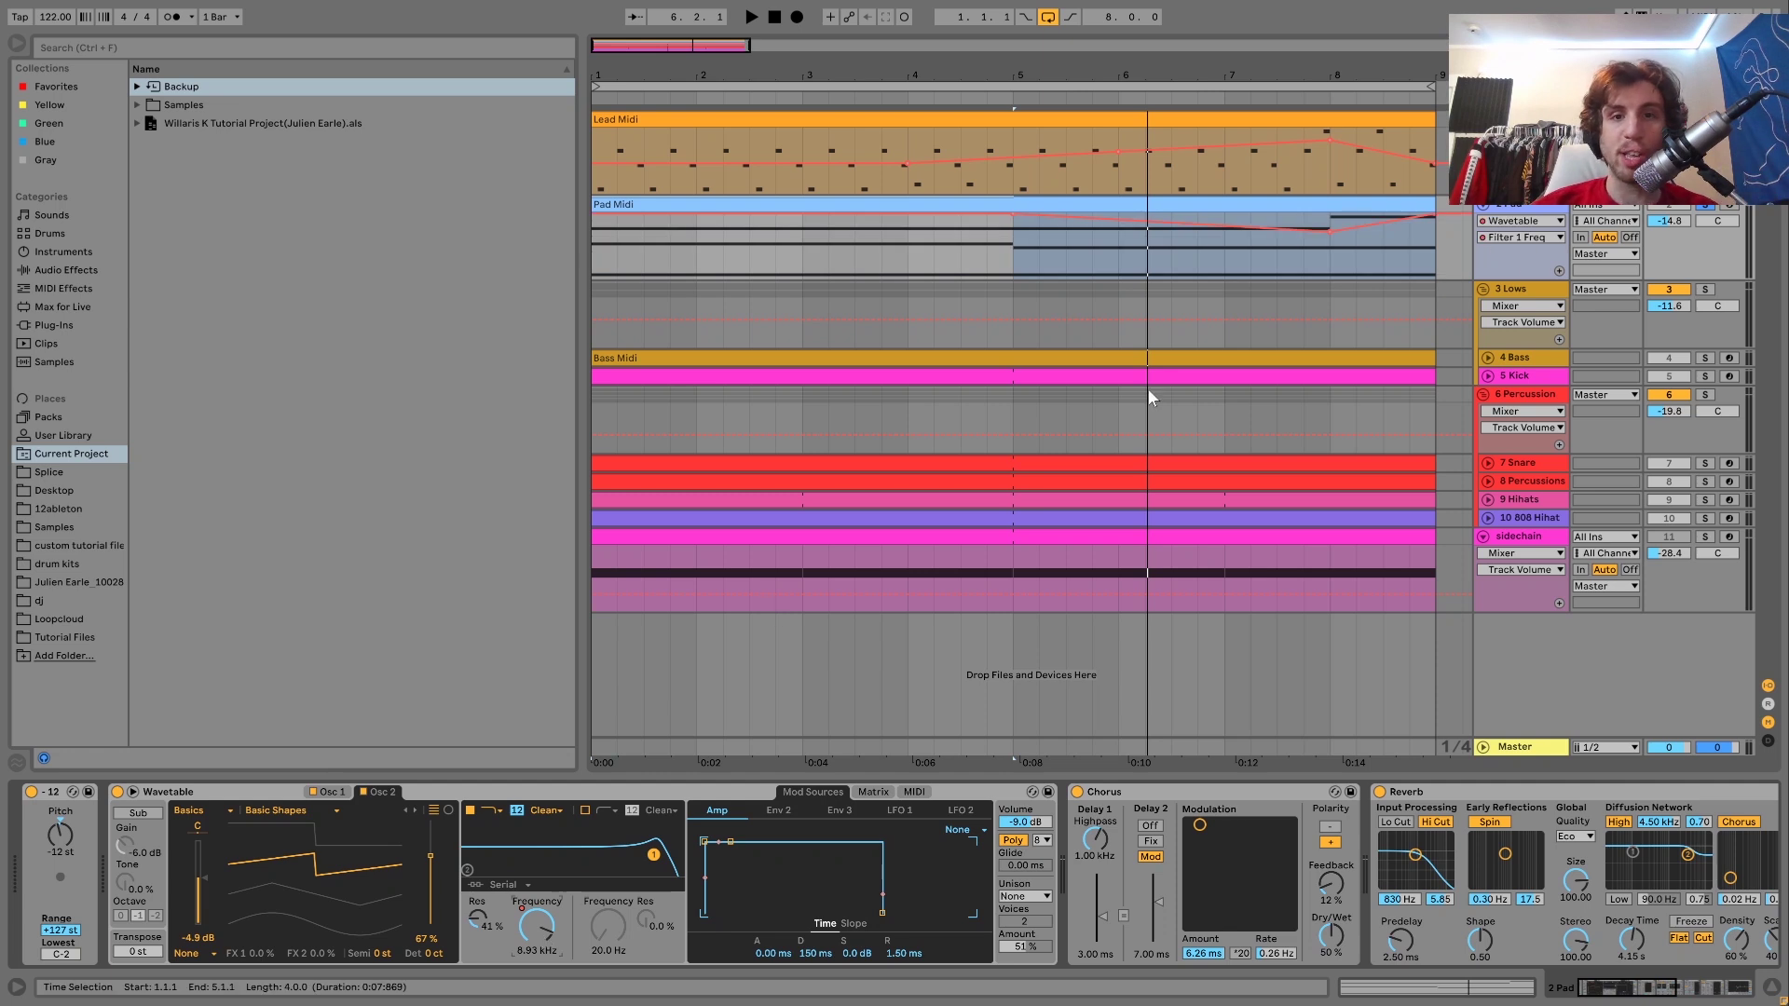
click(1021, 249)
click(1274, 250)
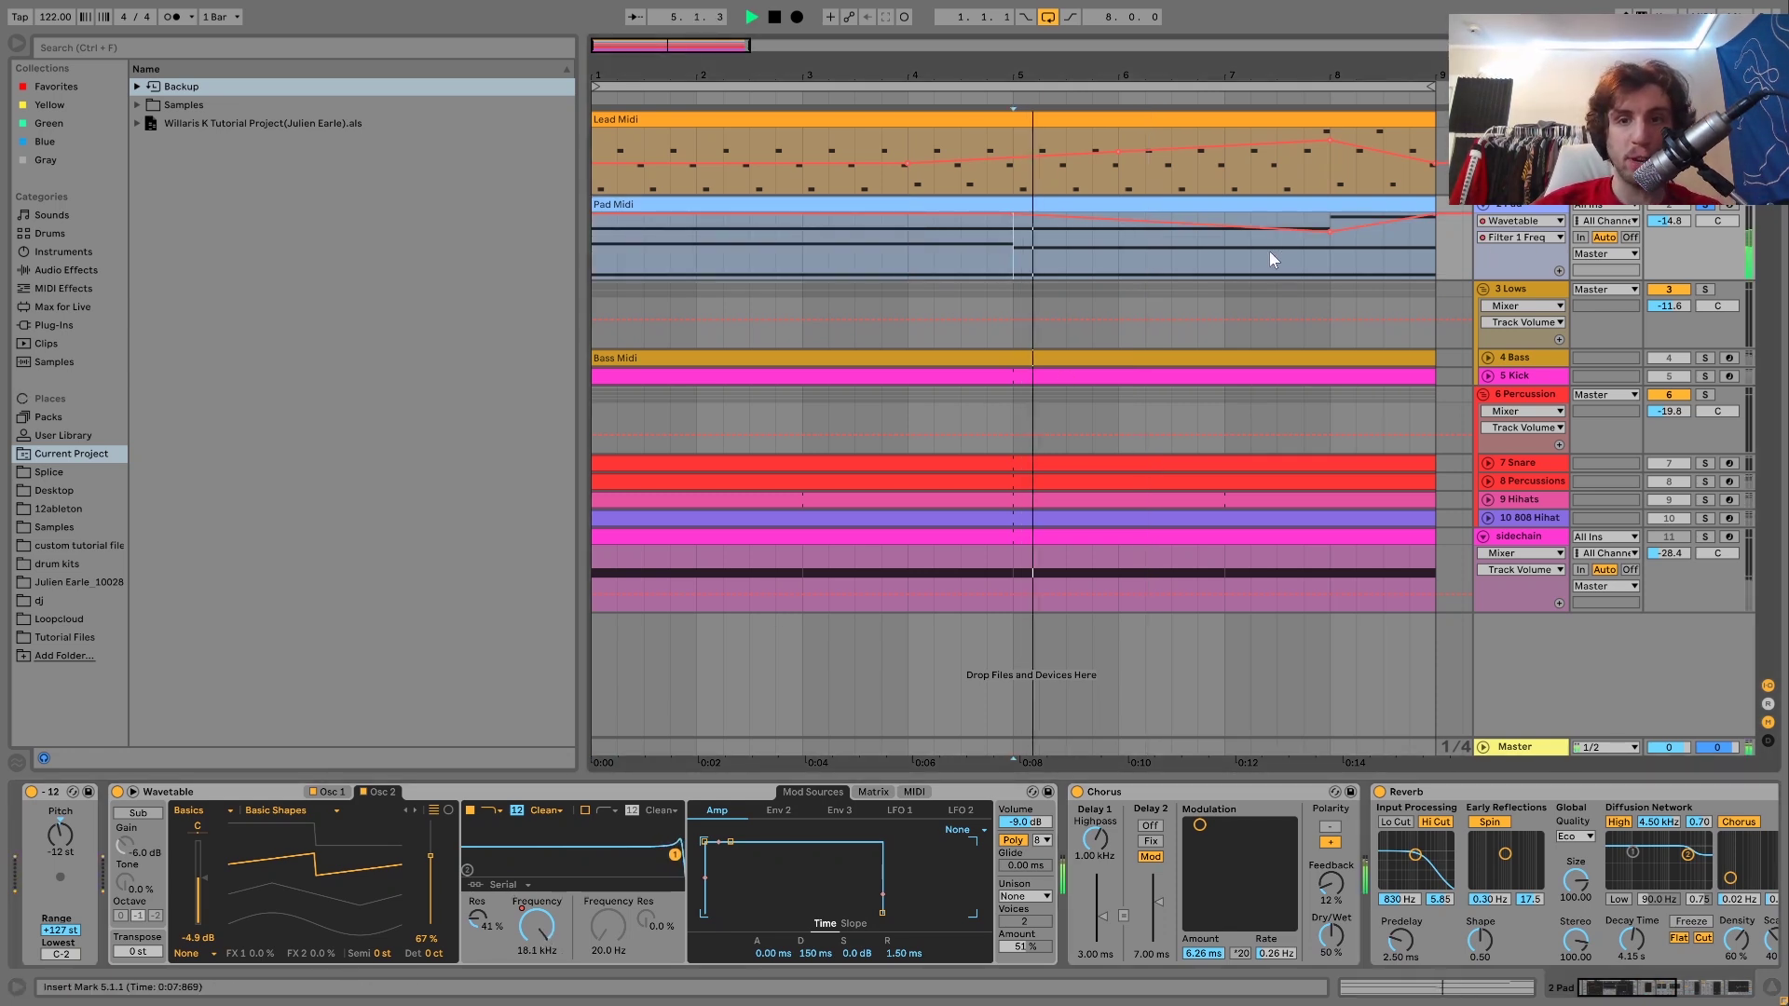
key(space)
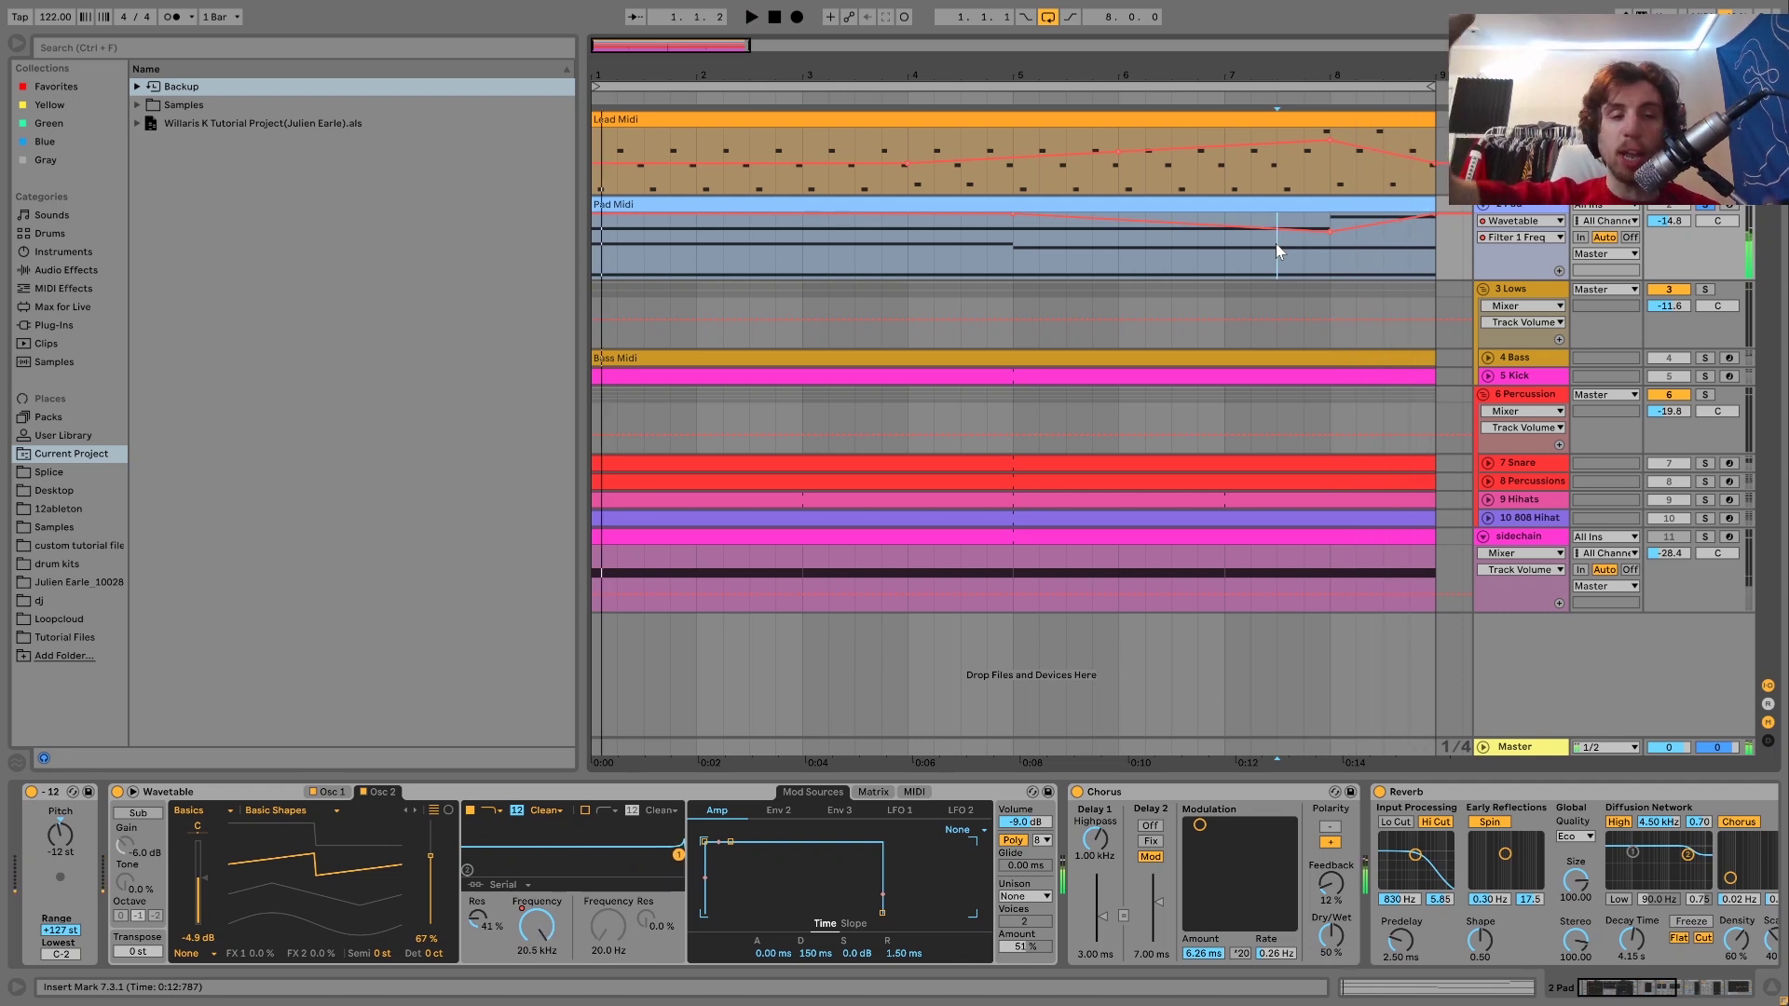
Step: Examine the Pad track's device chain from Wavetable's amp envelope through Chorus, Reverb and Drum Buss to the Compressor
click(852, 656)
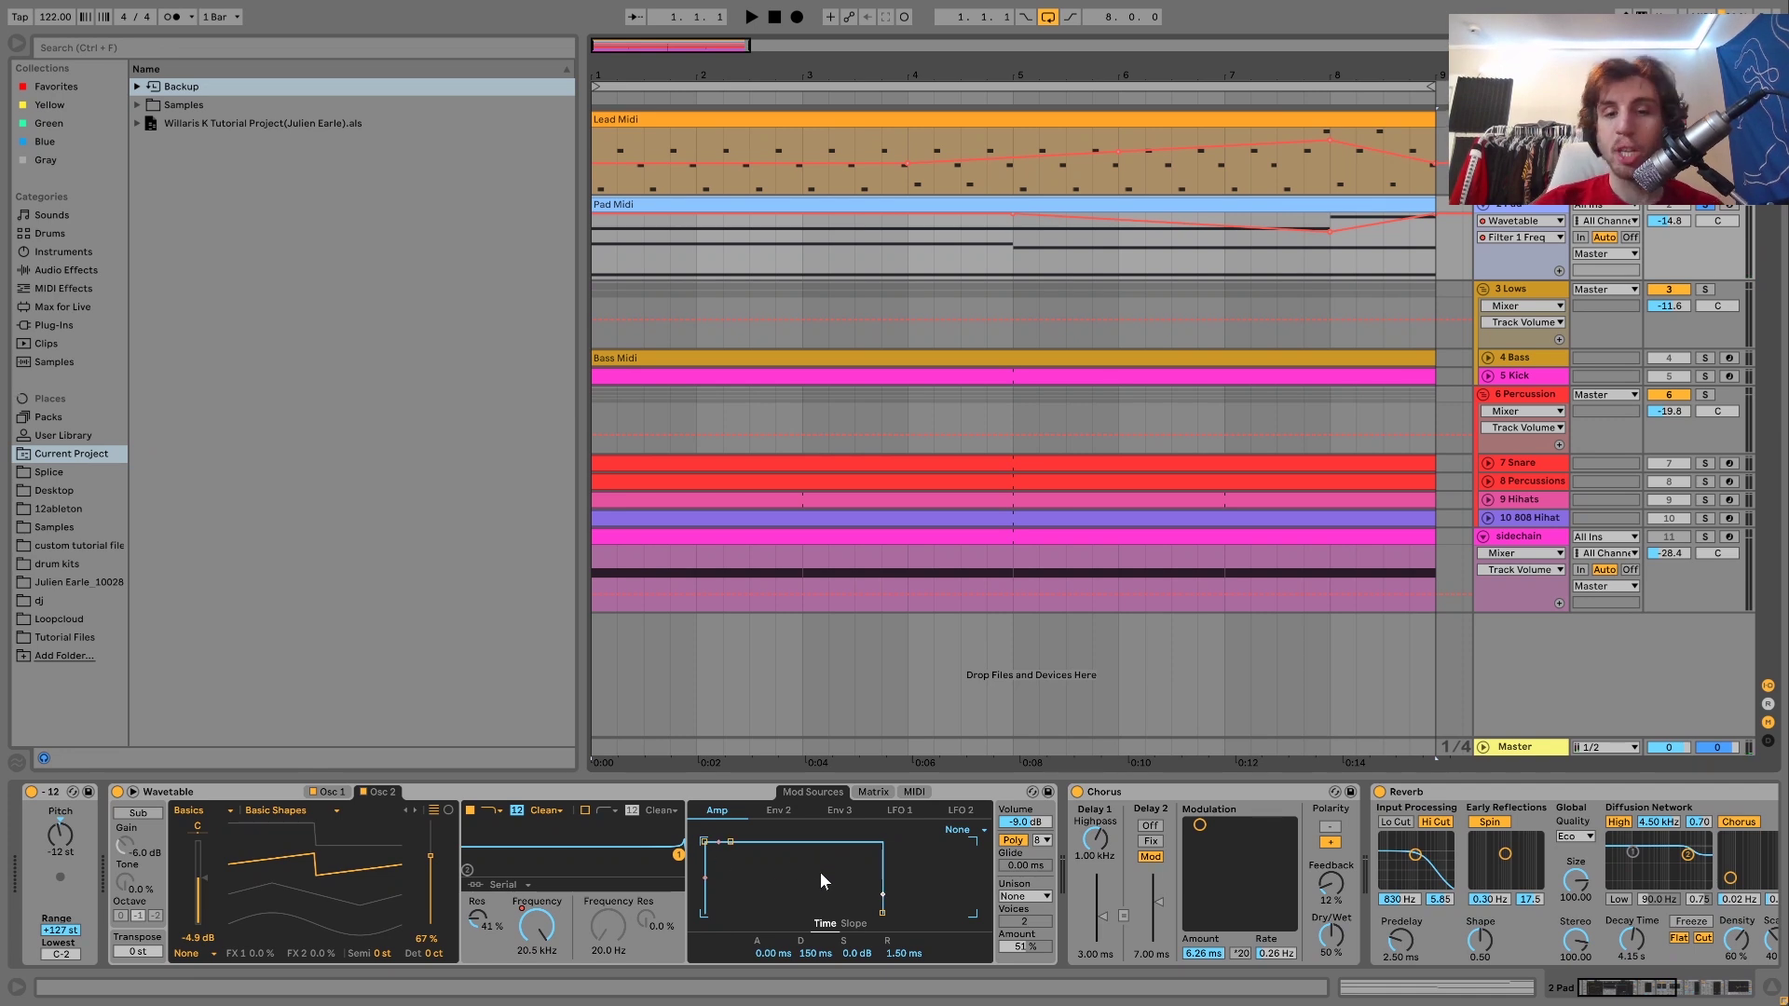
scroll(1092, 857, down, 3)
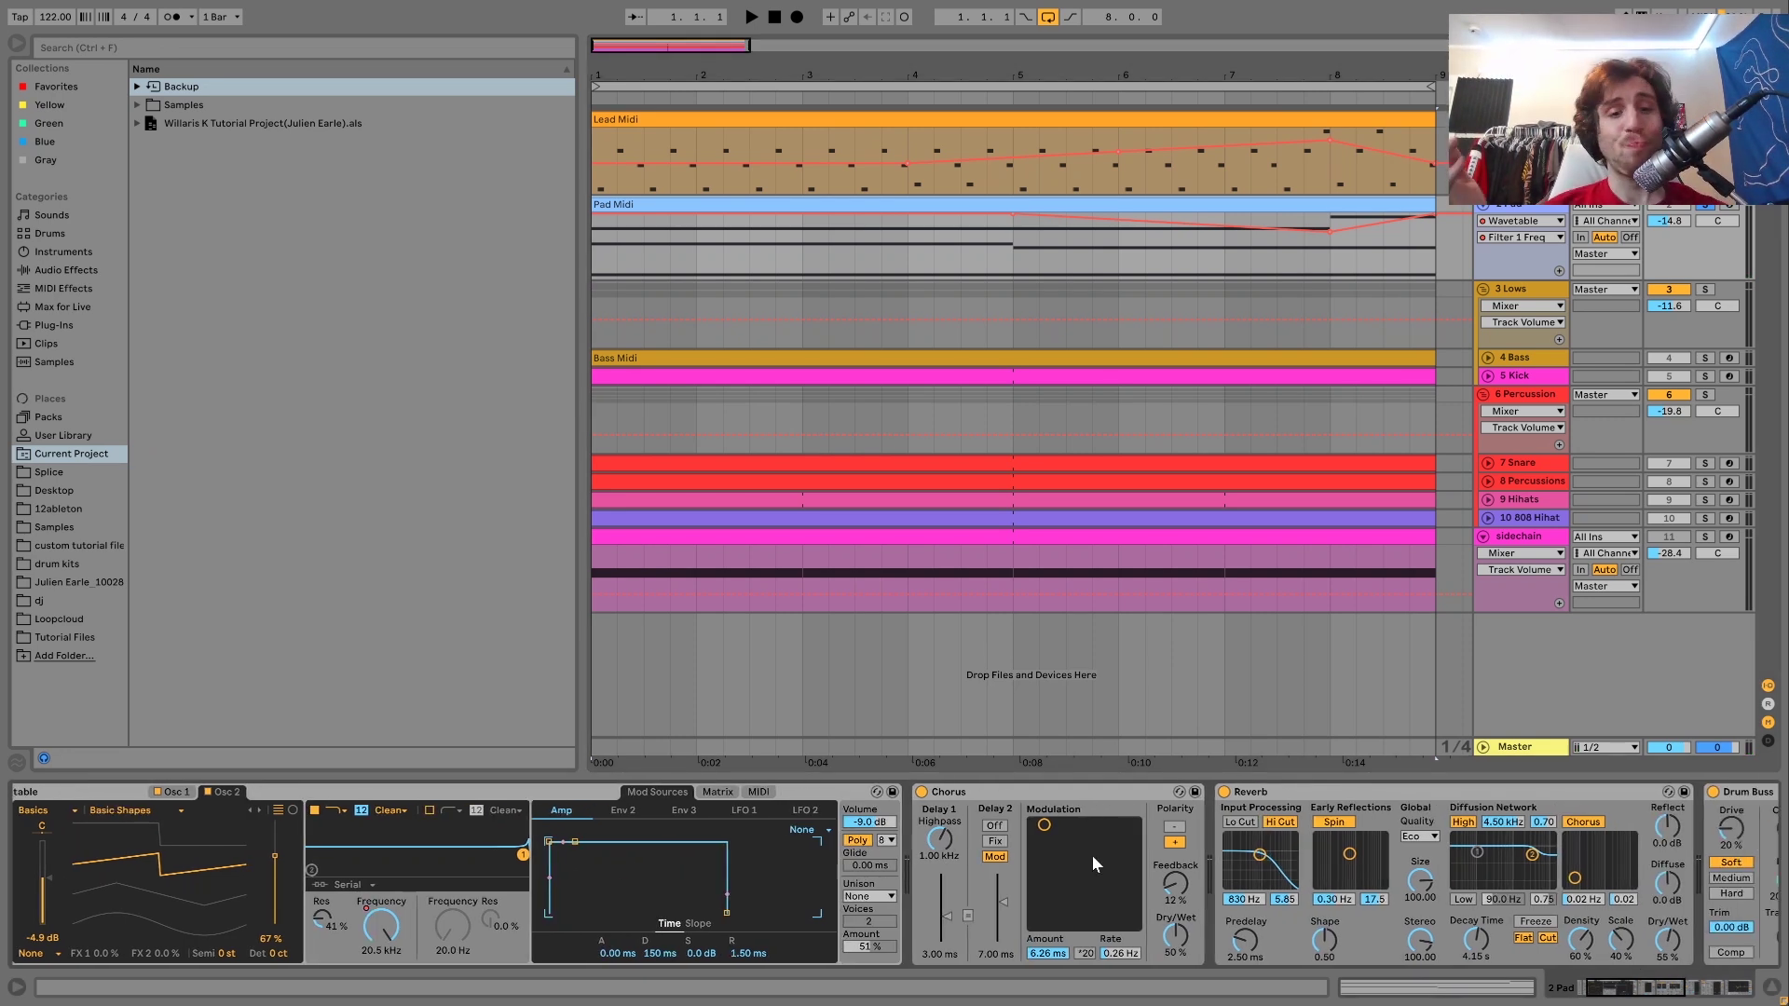
scroll(1092, 855, up, 3)
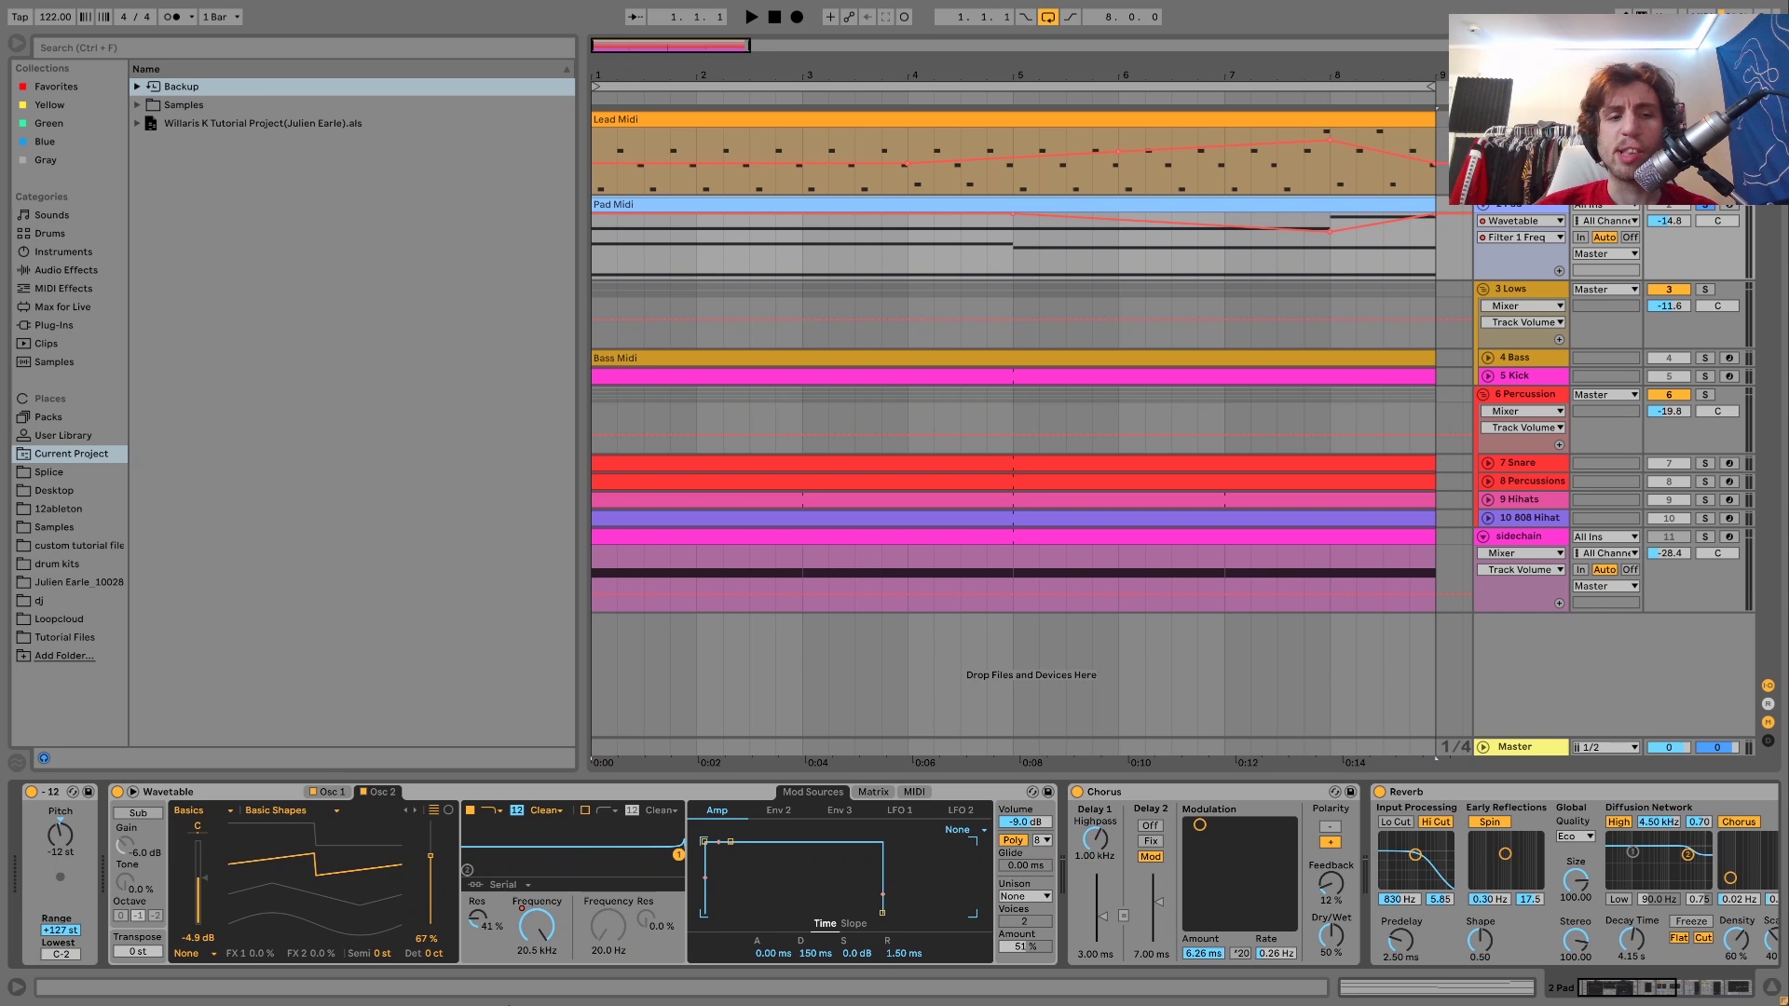
click(523, 790)
scroll(524, 791, down, 9)
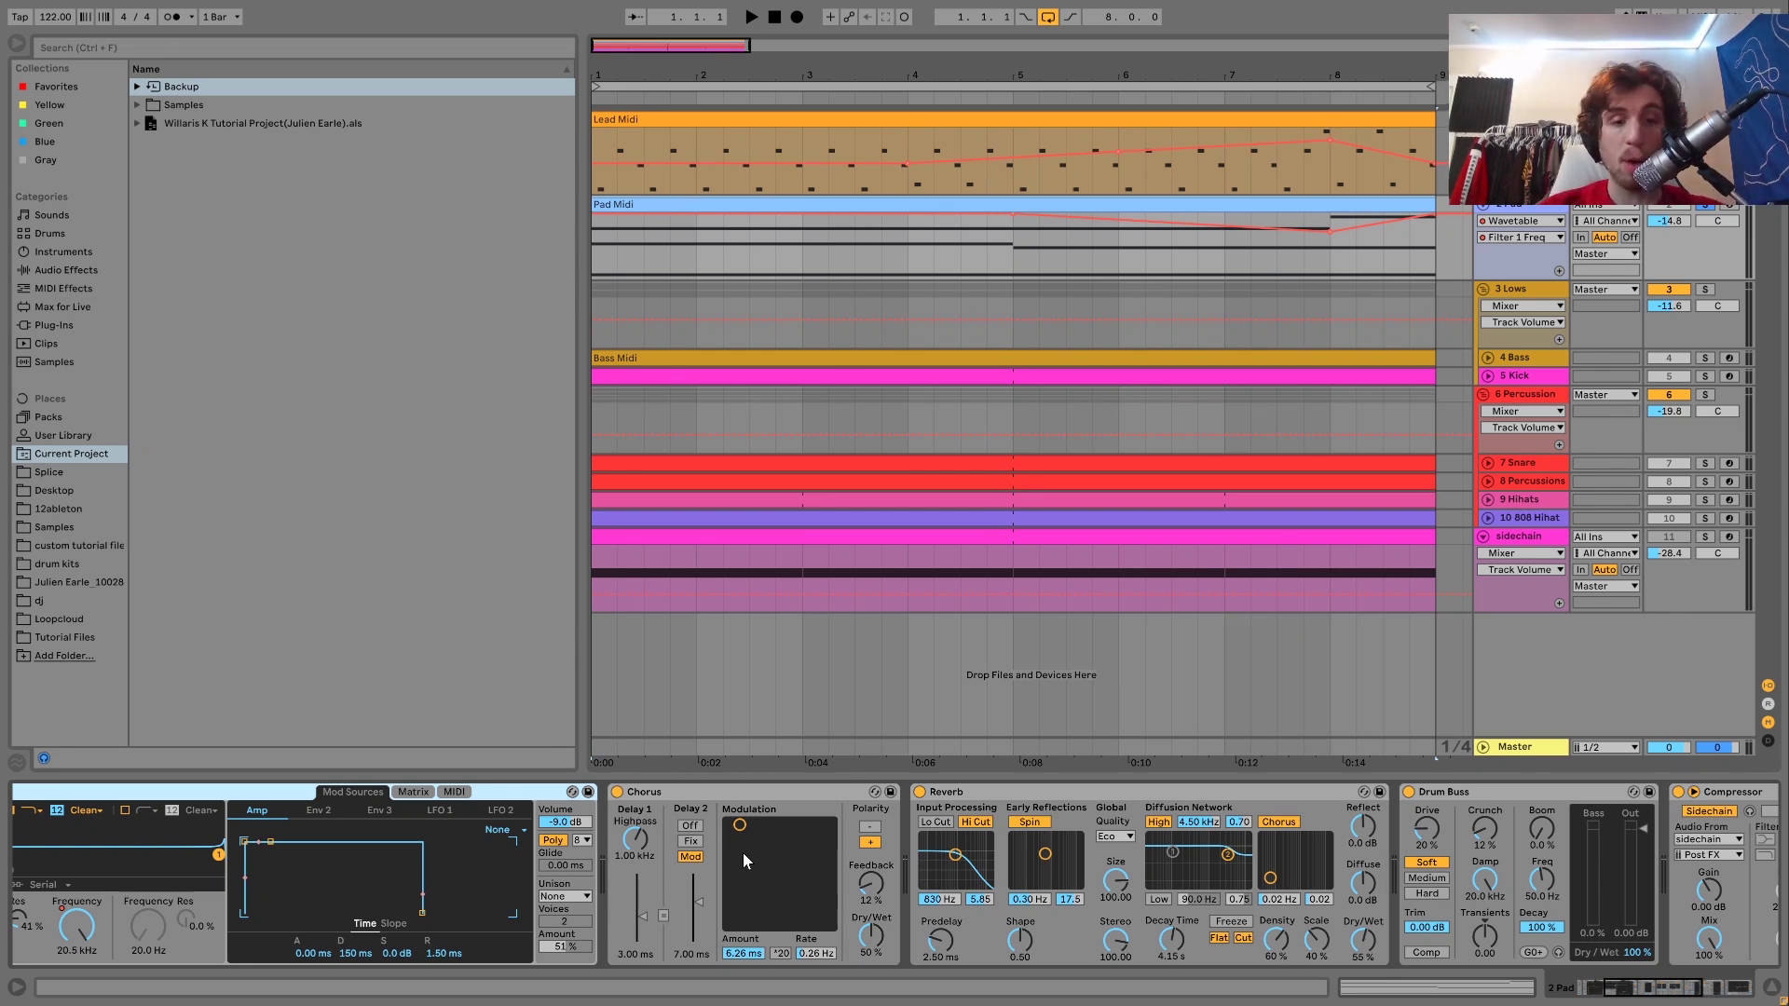
scroll(697, 801, right, 4)
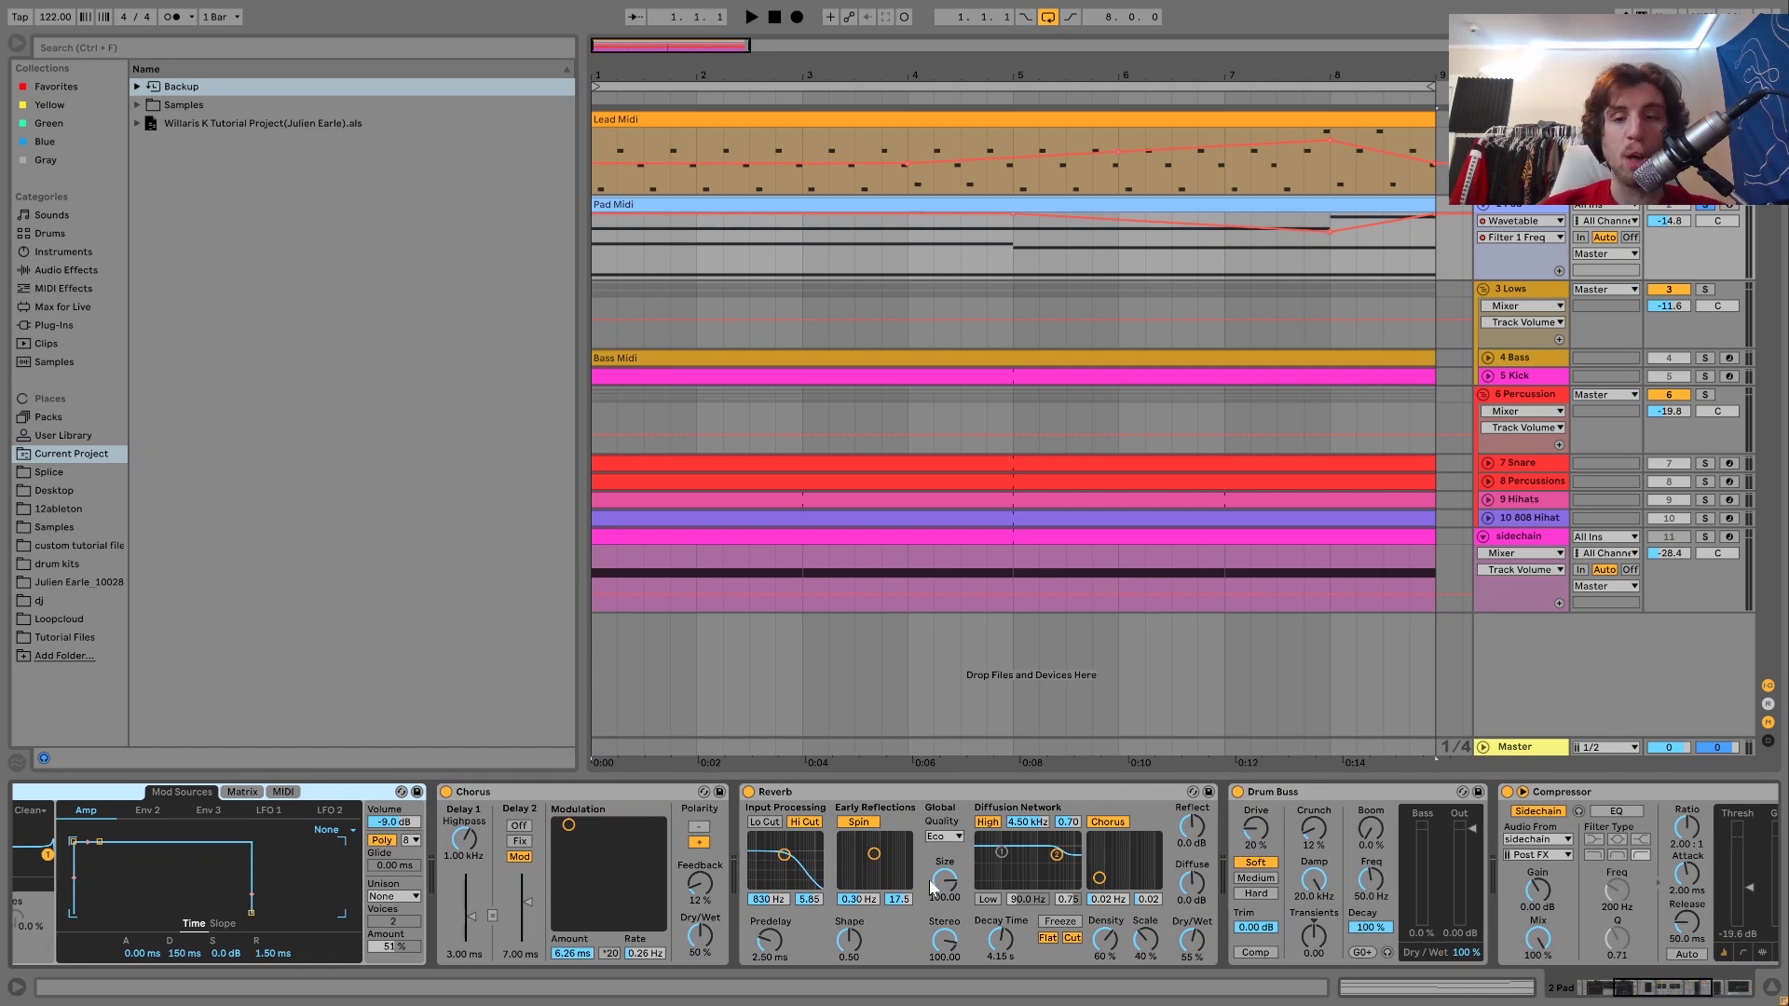
scroll(931, 885, right, 1)
scroll(931, 885, right, 6)
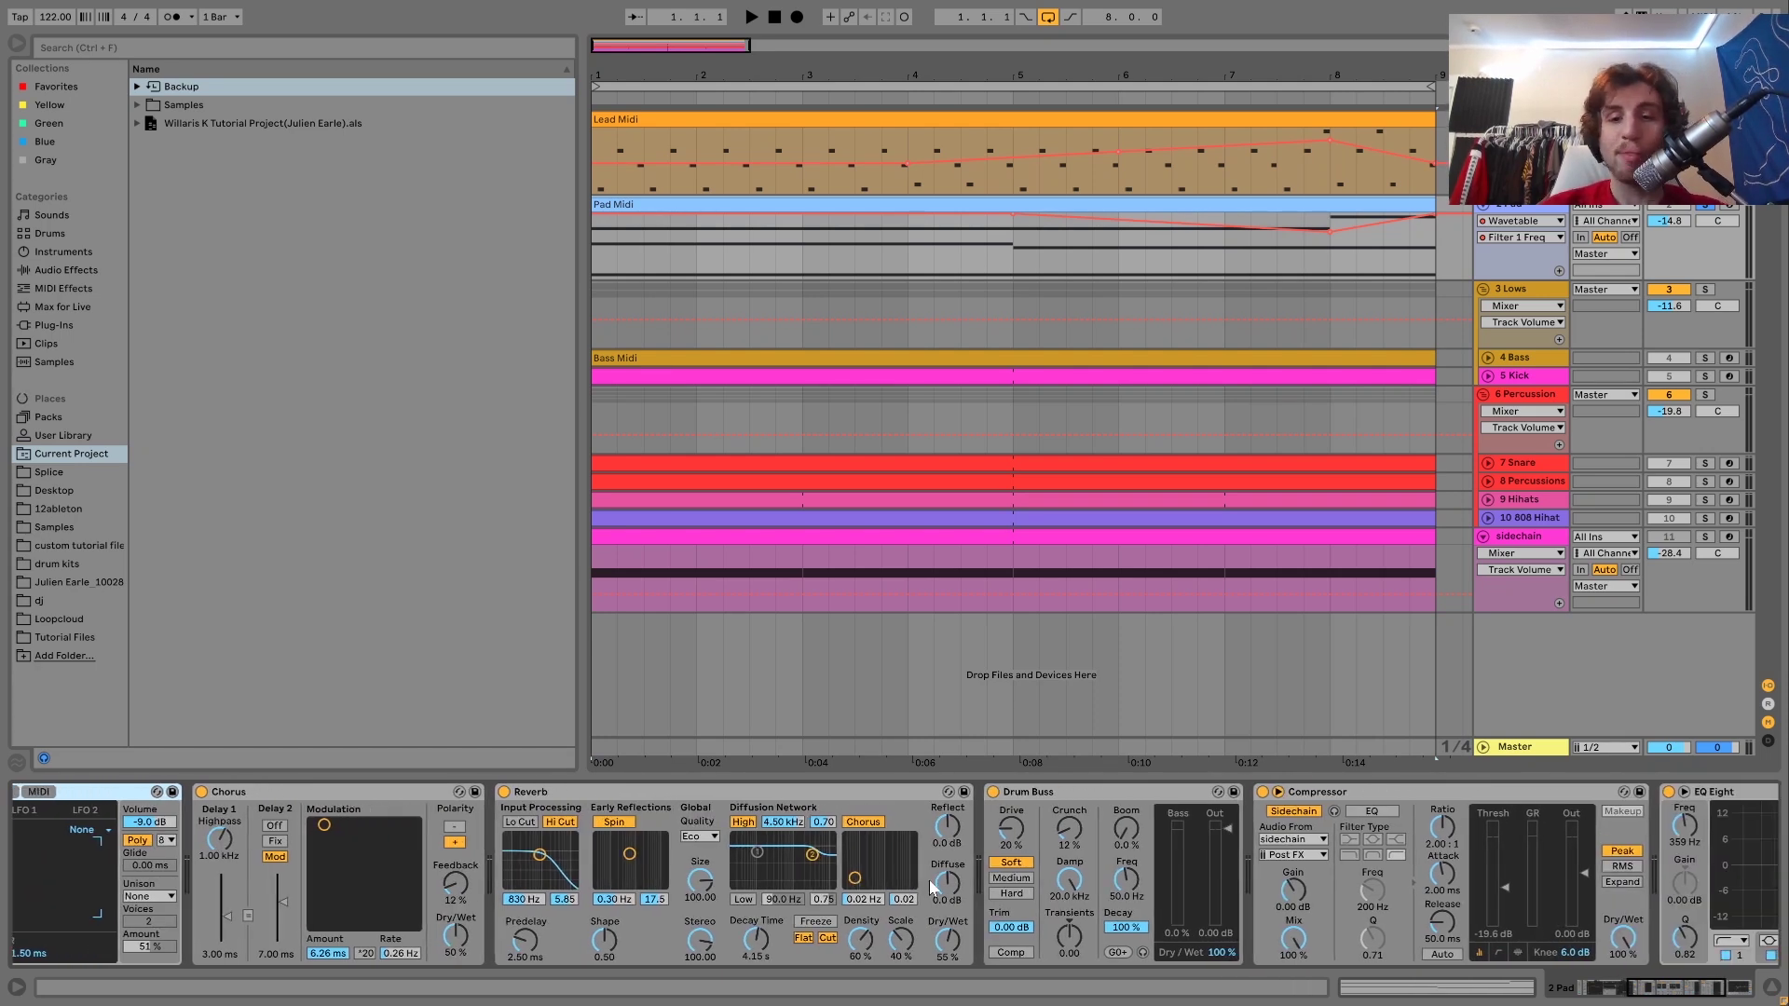
scroll(930, 885, right, 4)
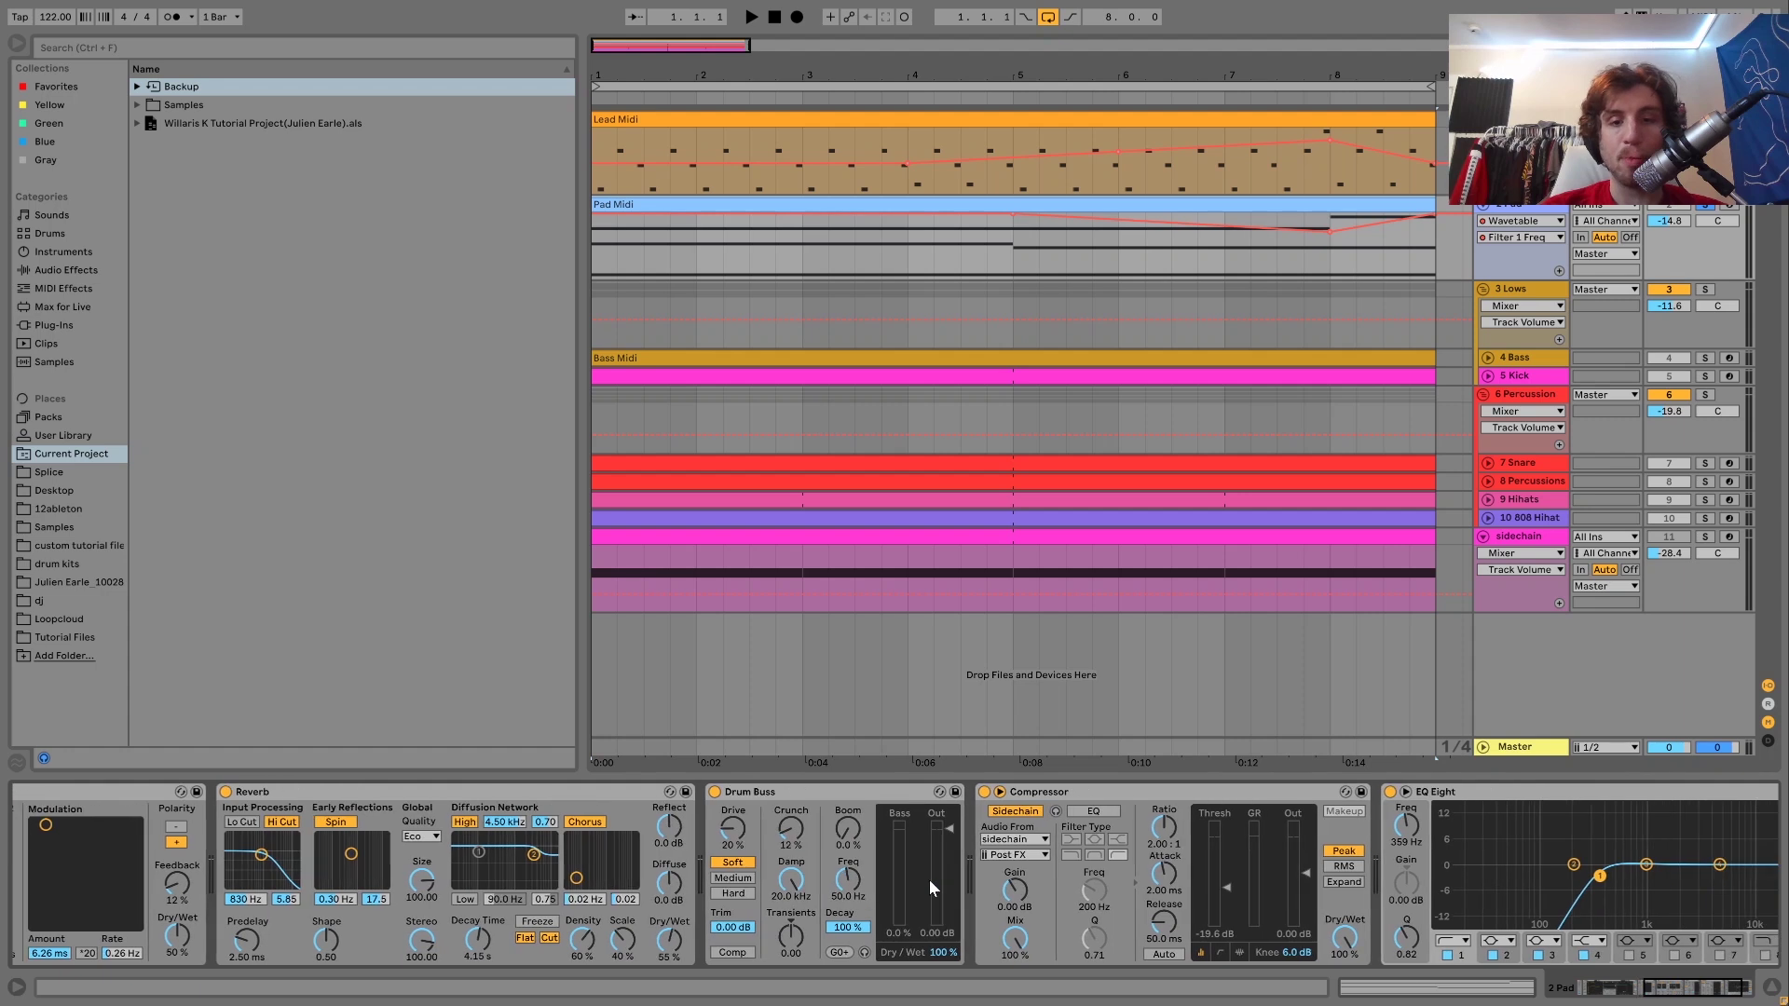
Step: Play the pad while examining its sidechained Compressor and EQ Eight, and fold the sidechain track
key(space)
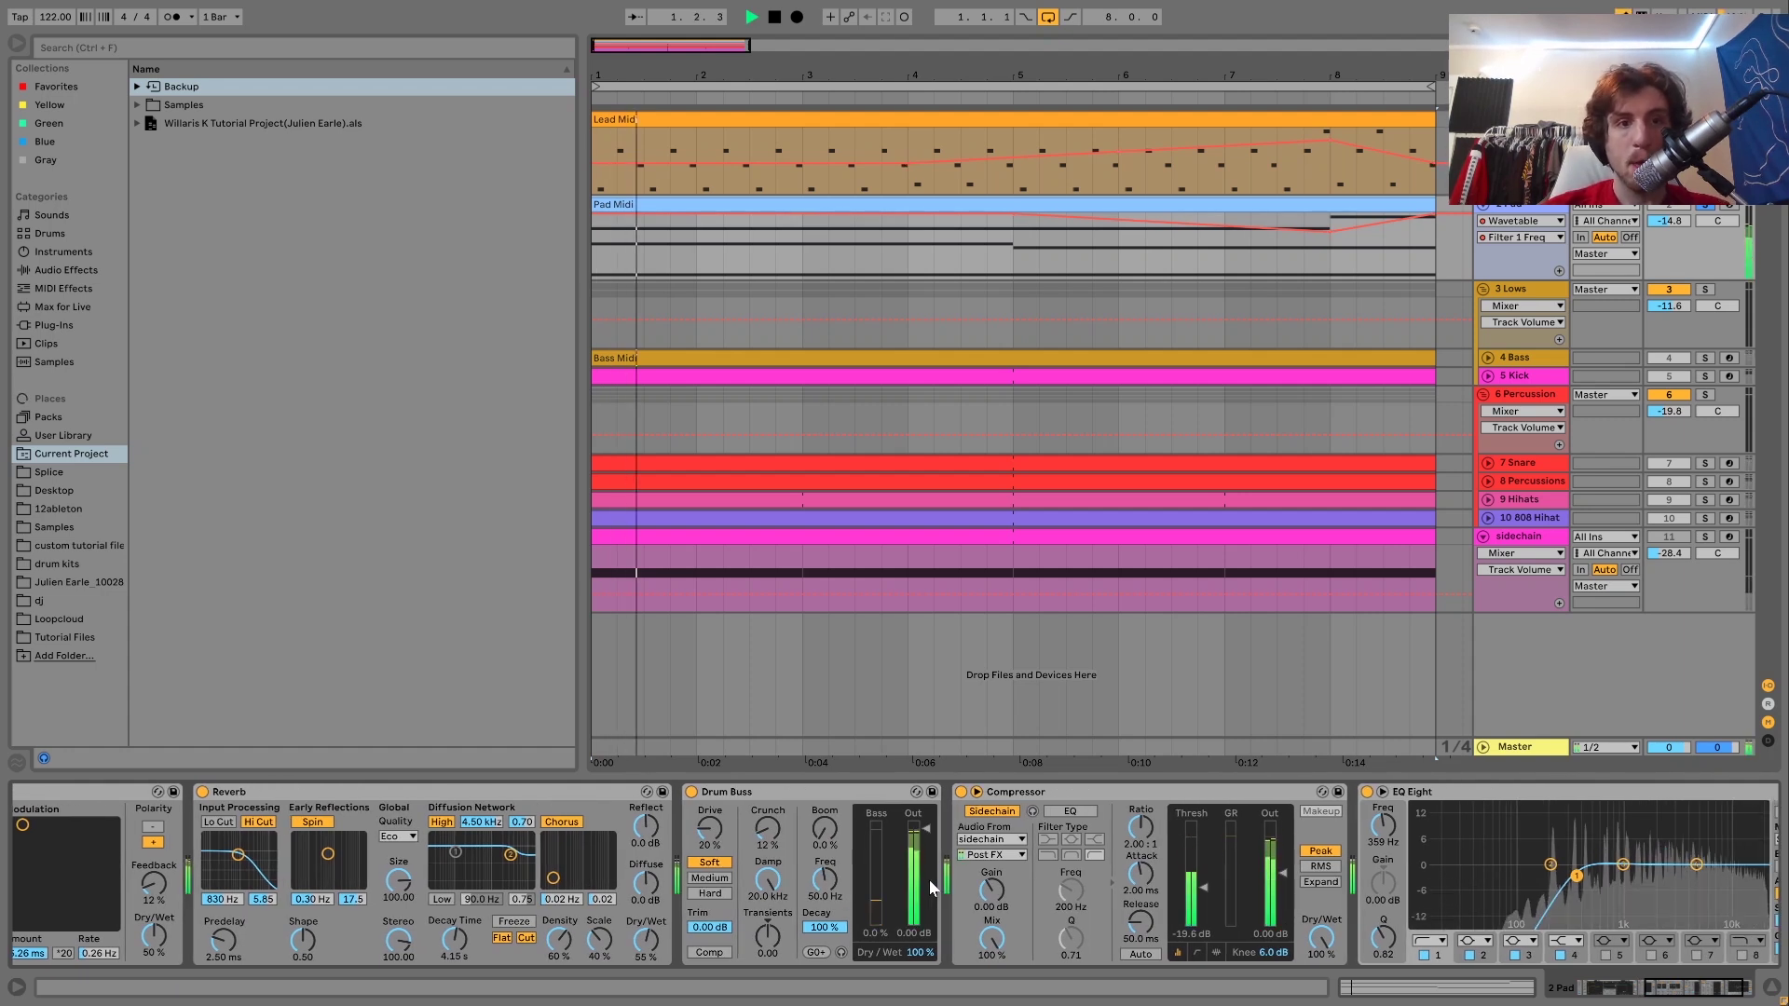
scroll(930, 885, right, 1)
scroll(930, 887, right, 1)
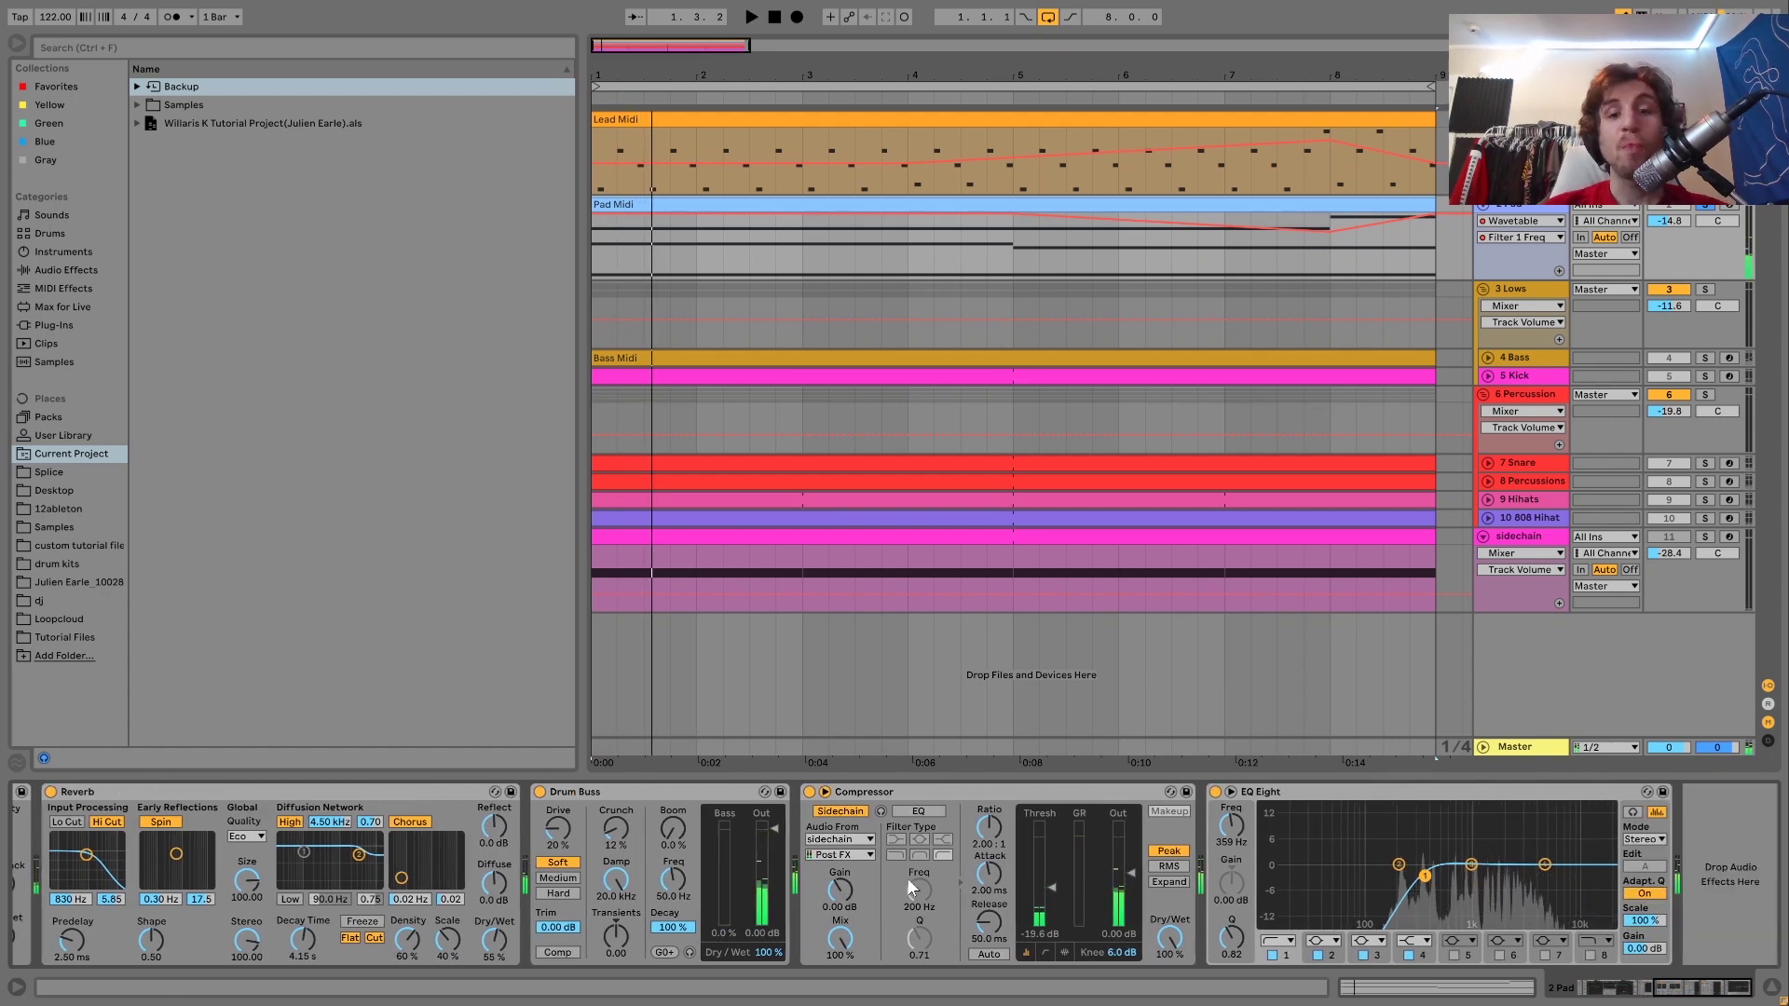
click(934, 791)
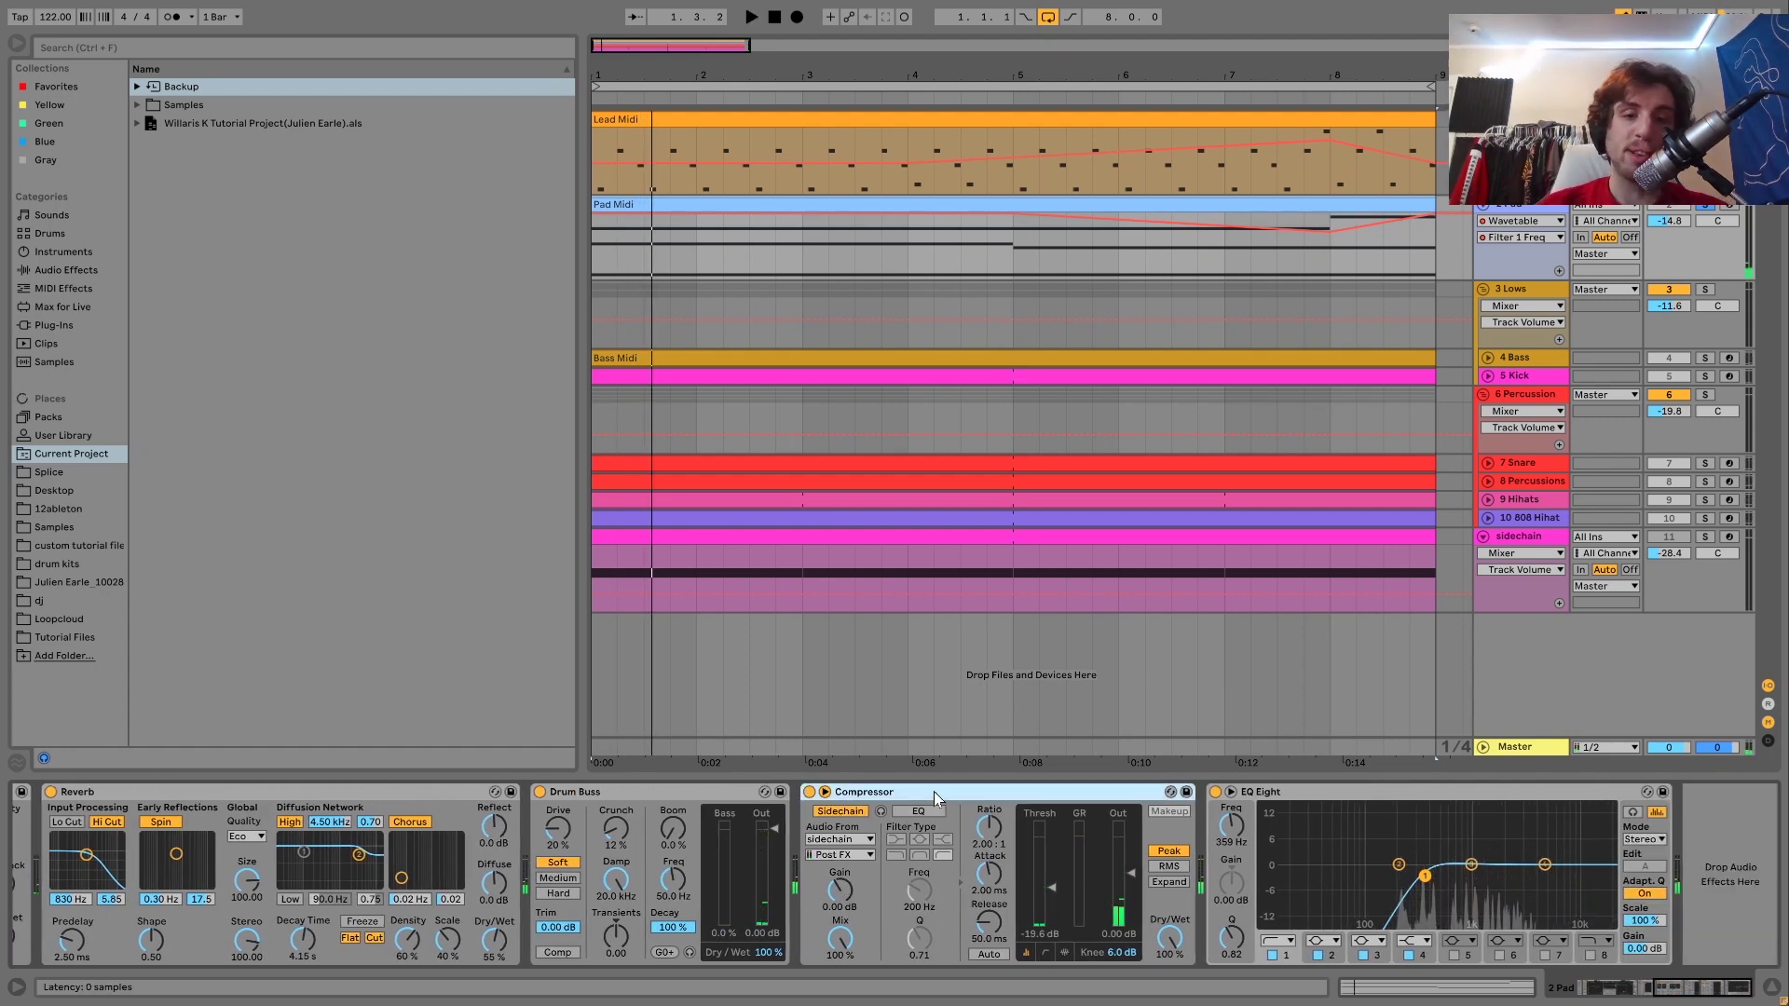
click(1482, 537)
click(1579, 863)
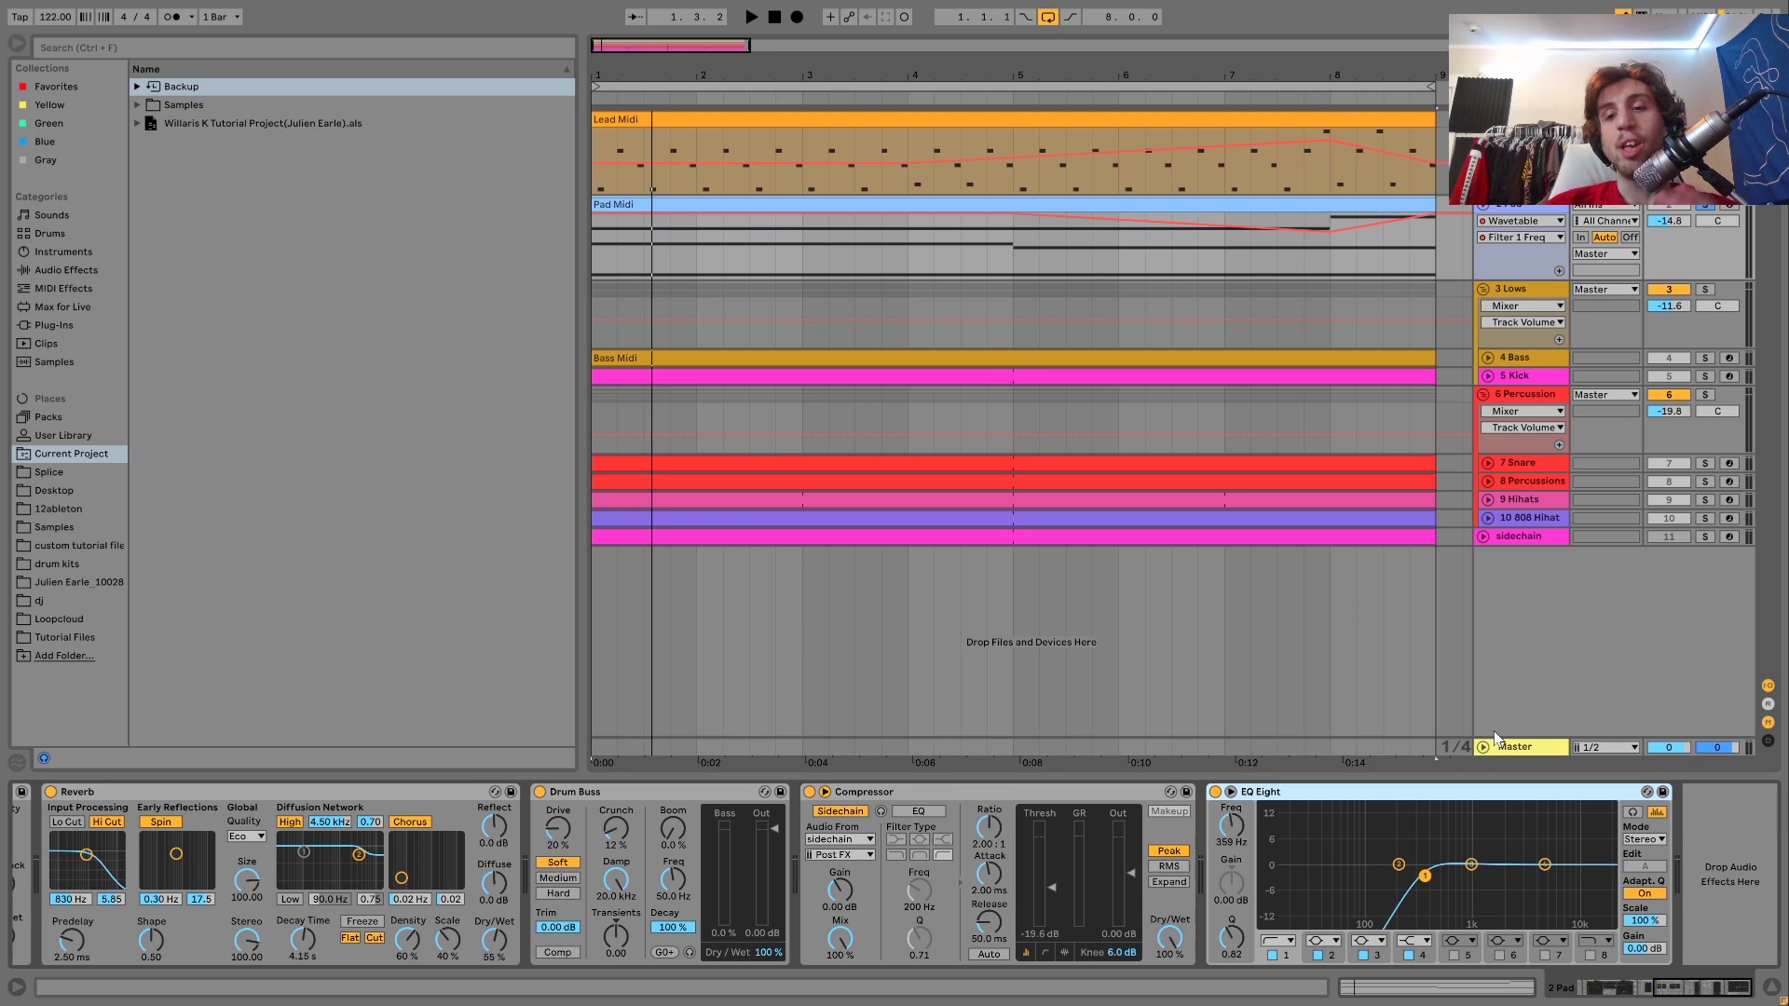
Step: Solo and unfold the Bass track, and play it with the Bass Midi clip open in the note editor
click(1705, 358)
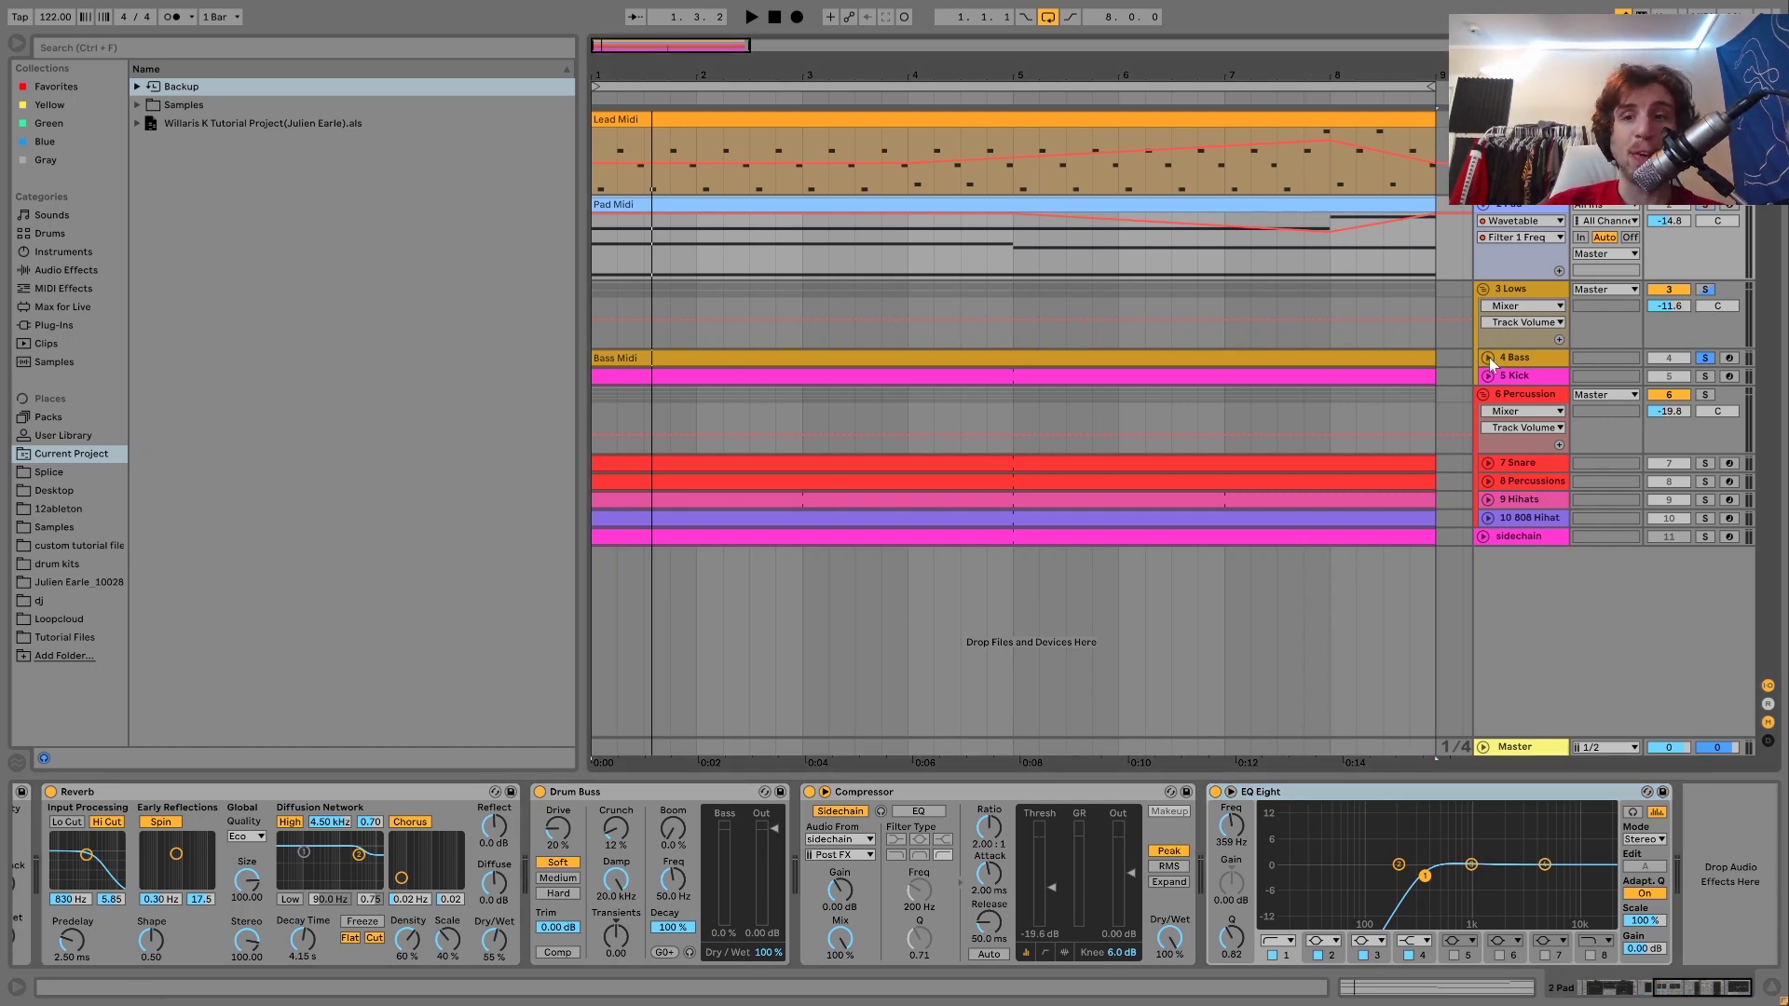
click(1489, 358)
click(1519, 358)
key(space)
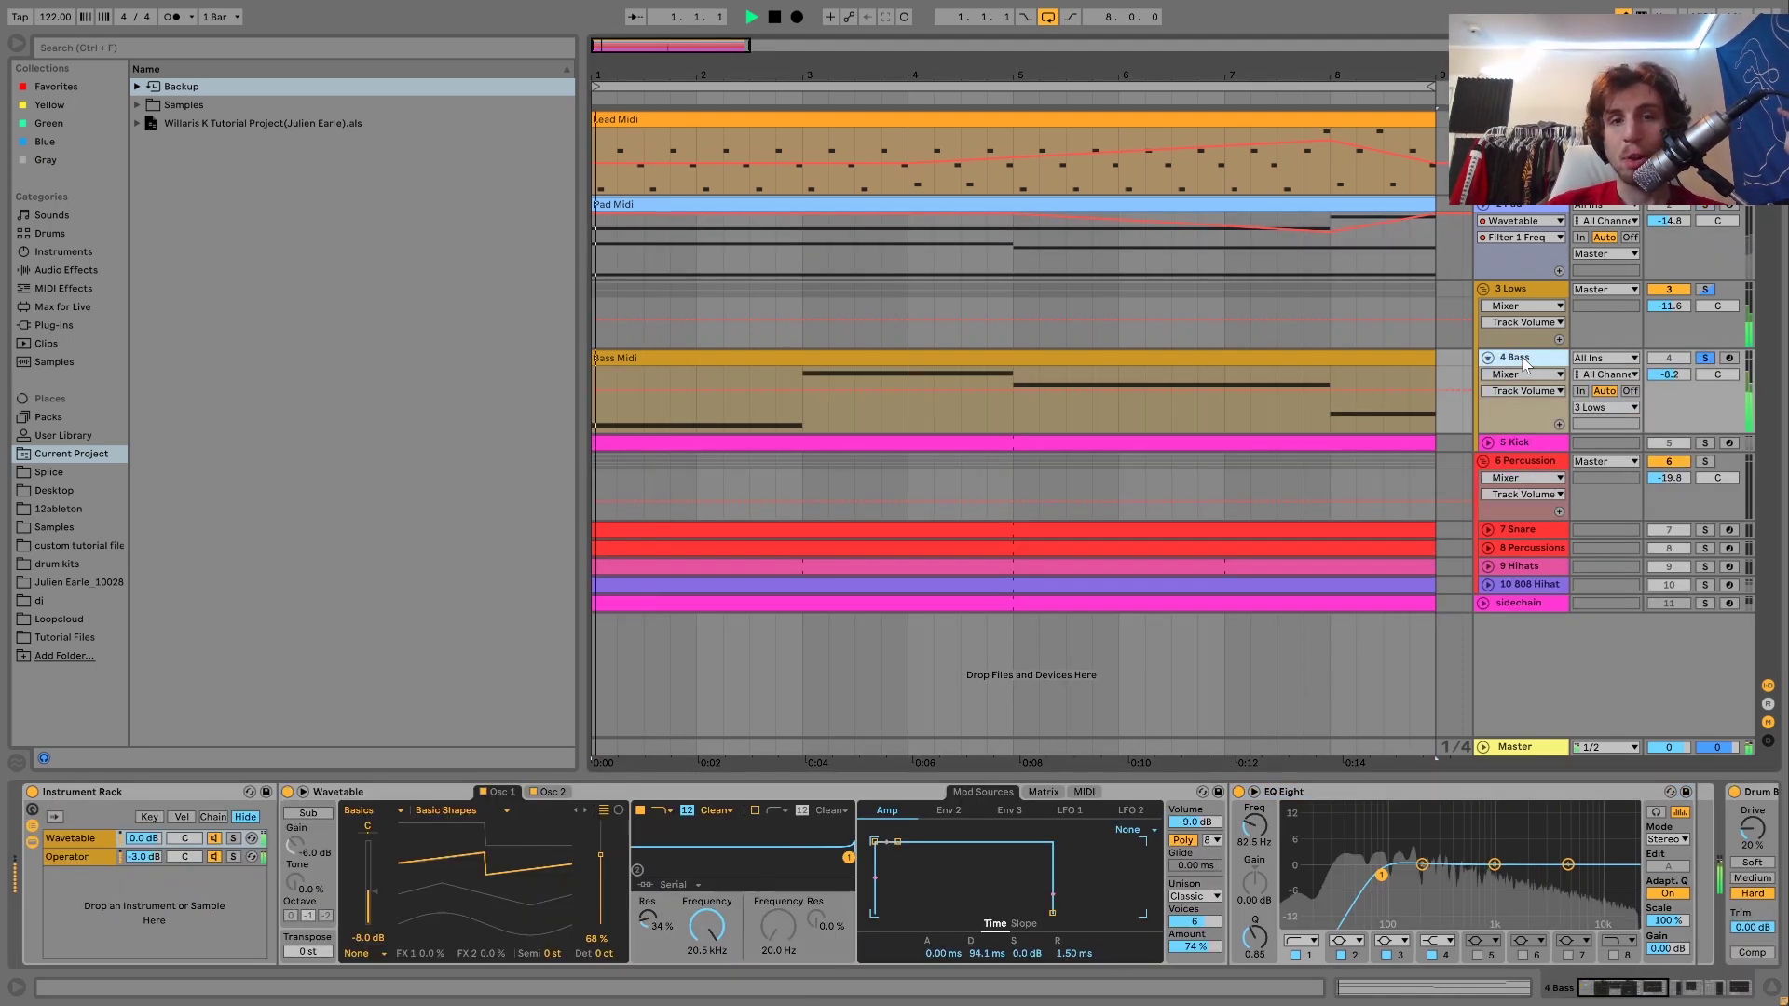
double_click(1341, 357)
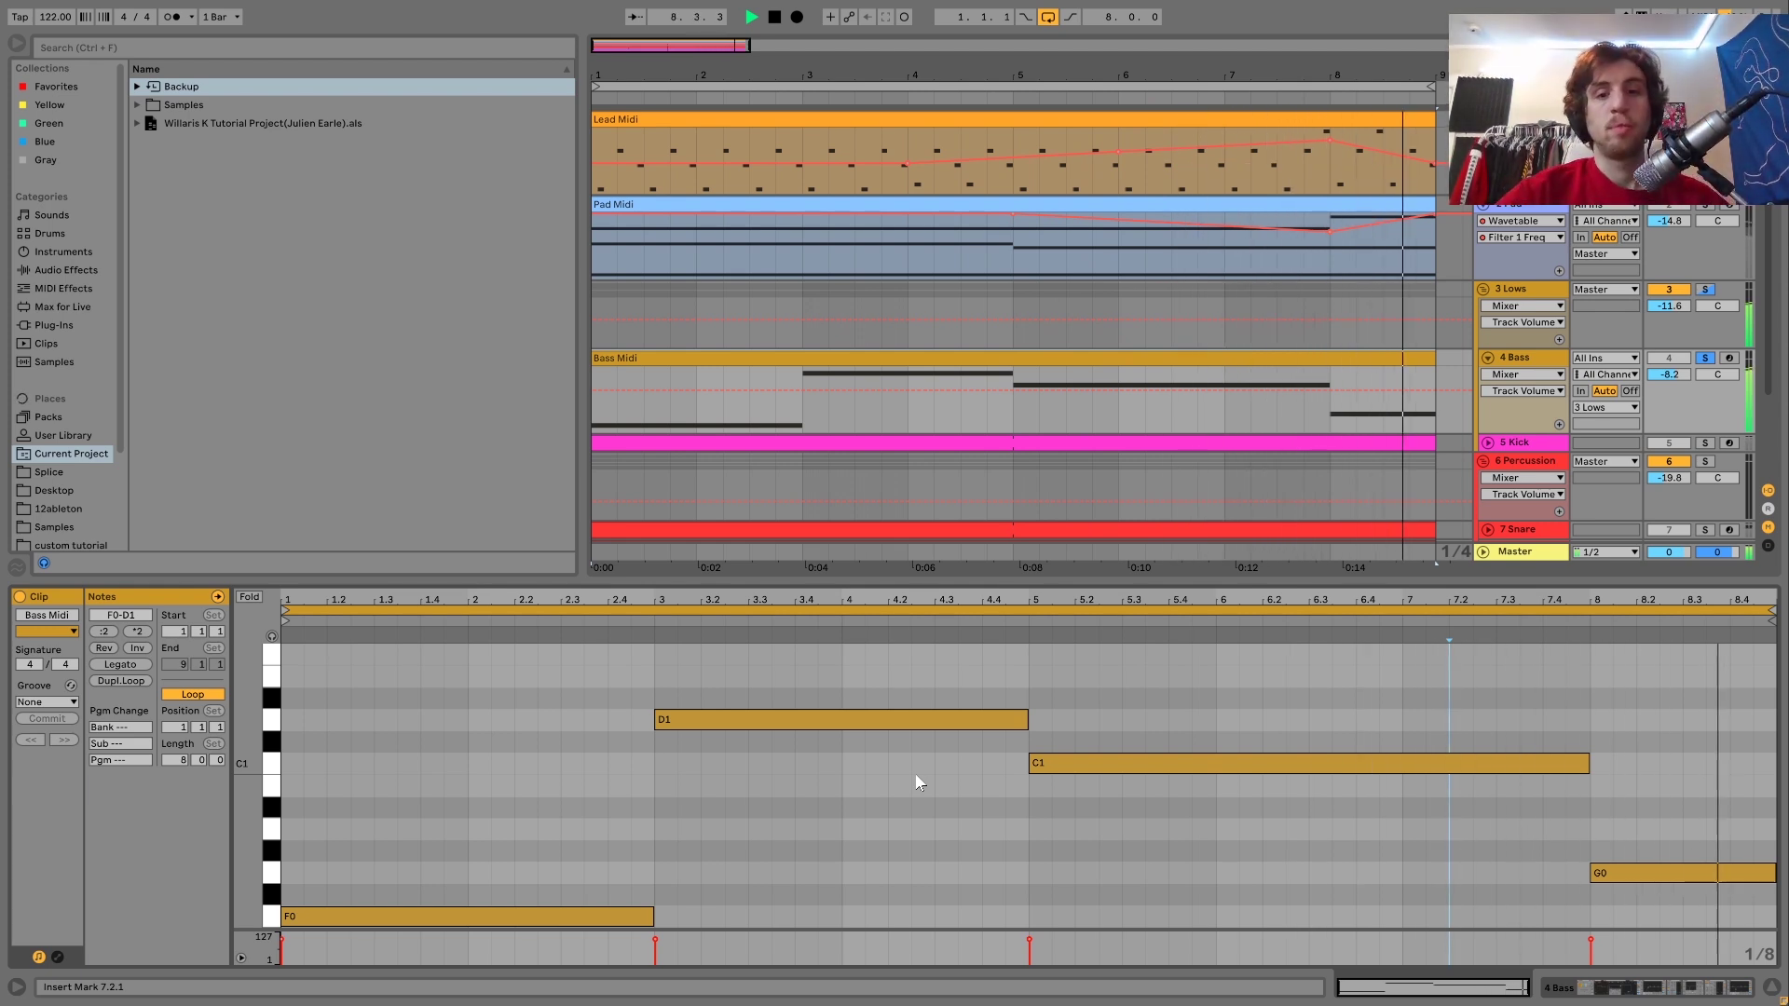
key(space)
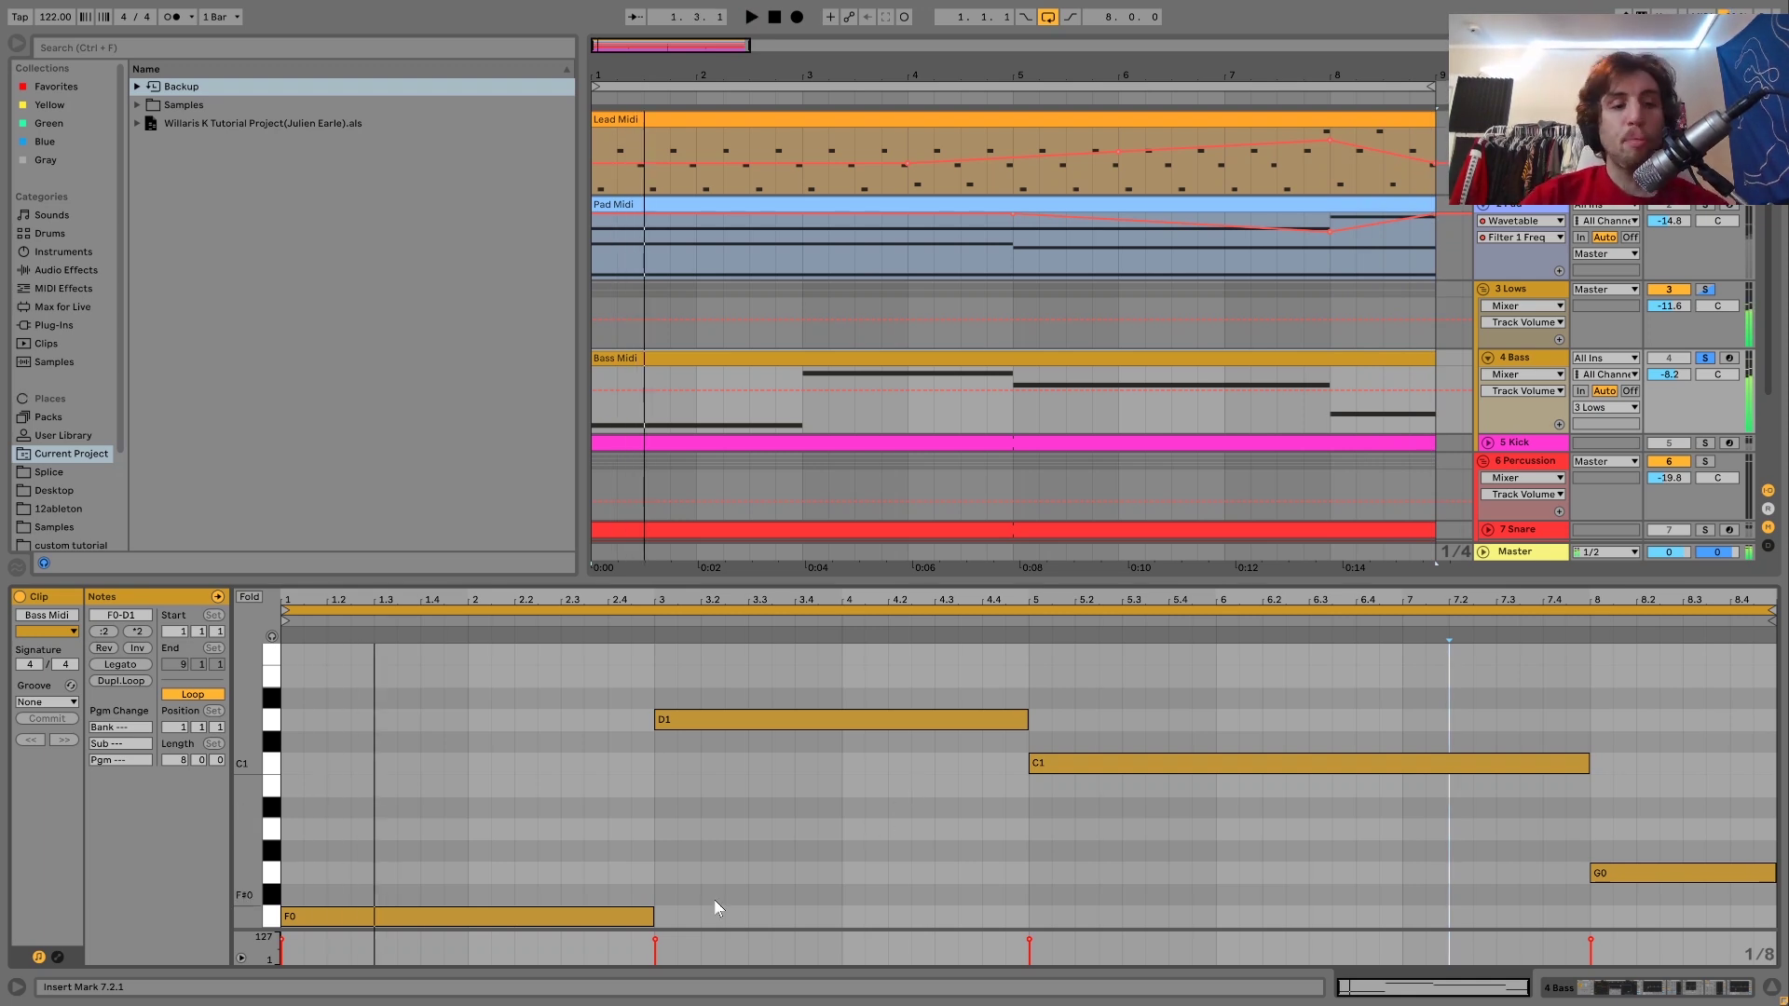
Step: Play the soloed bass line from bar 3 into bar 8
click(660, 890)
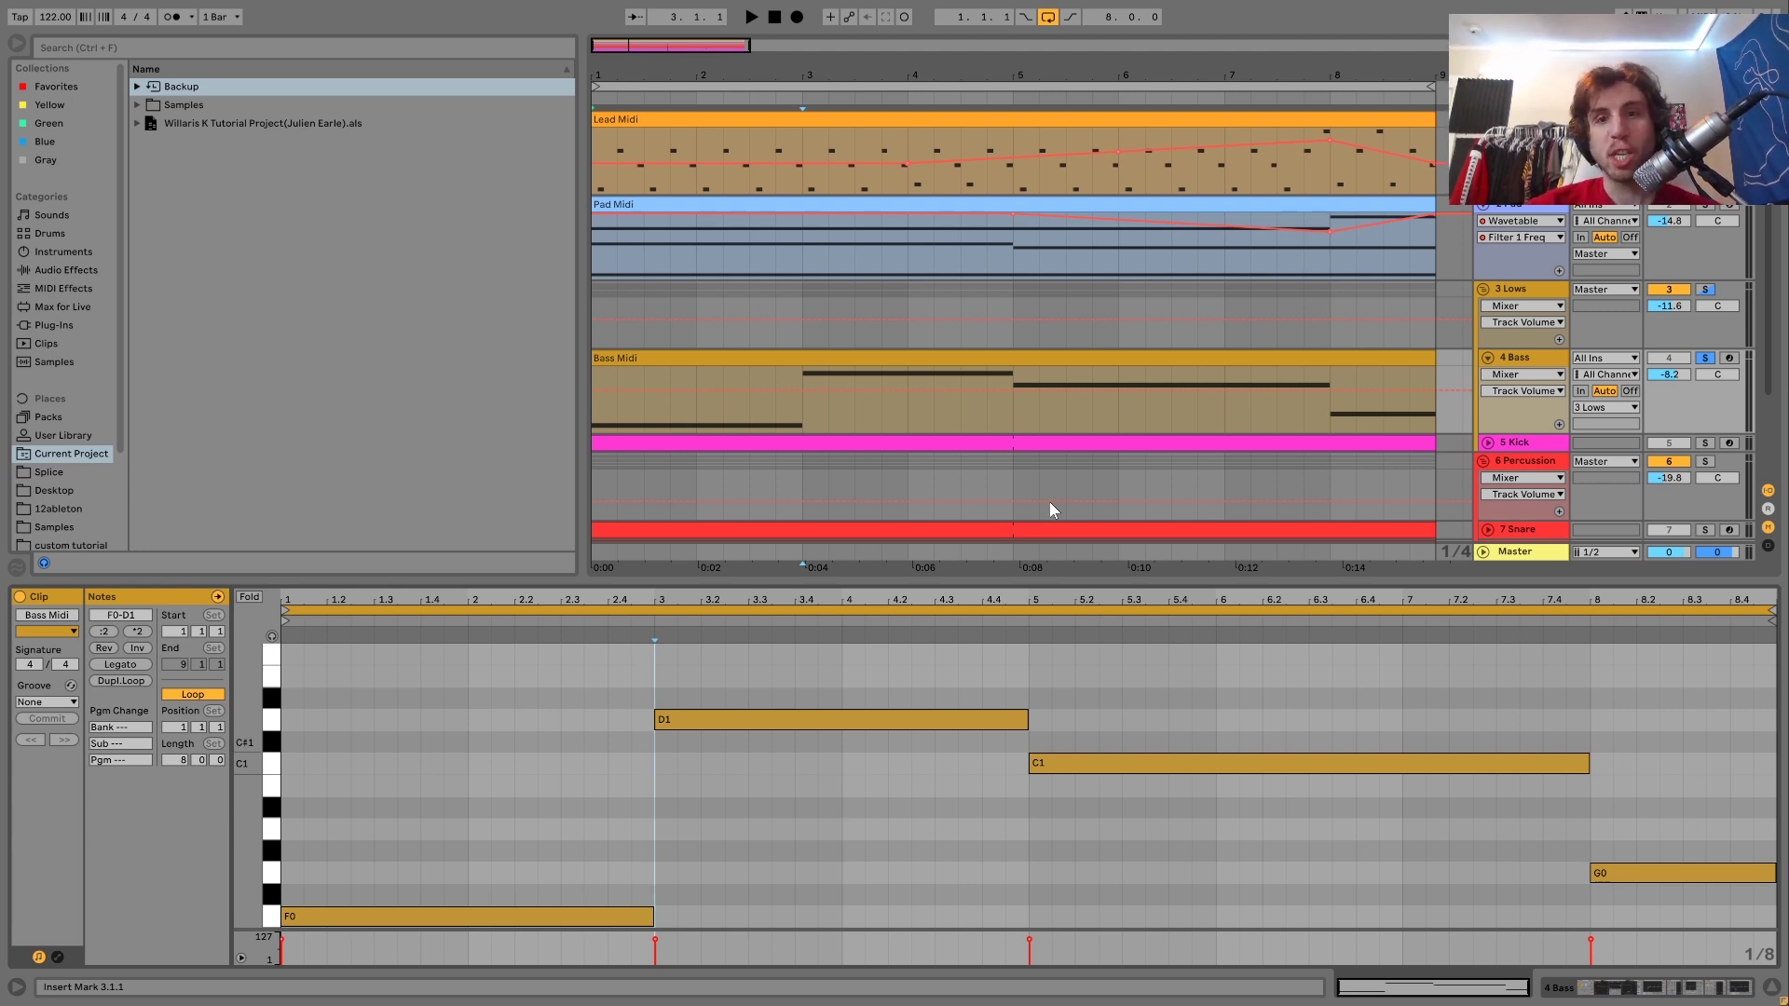
key(space)
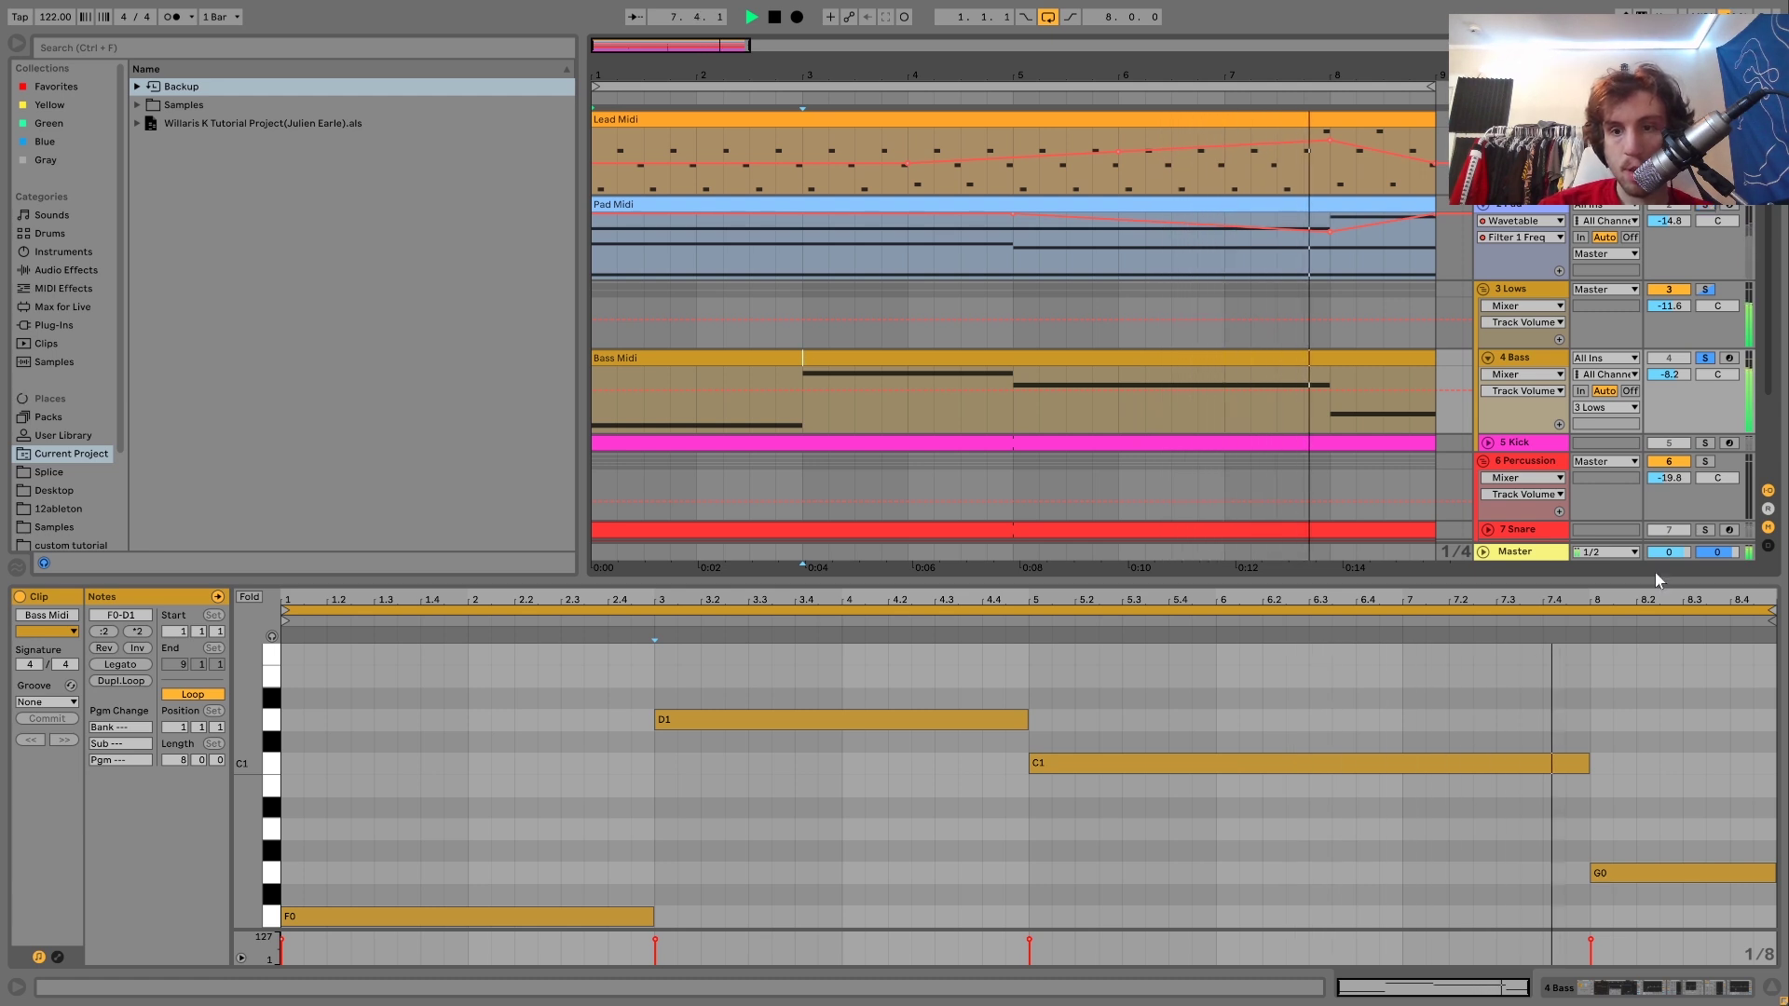
key(space)
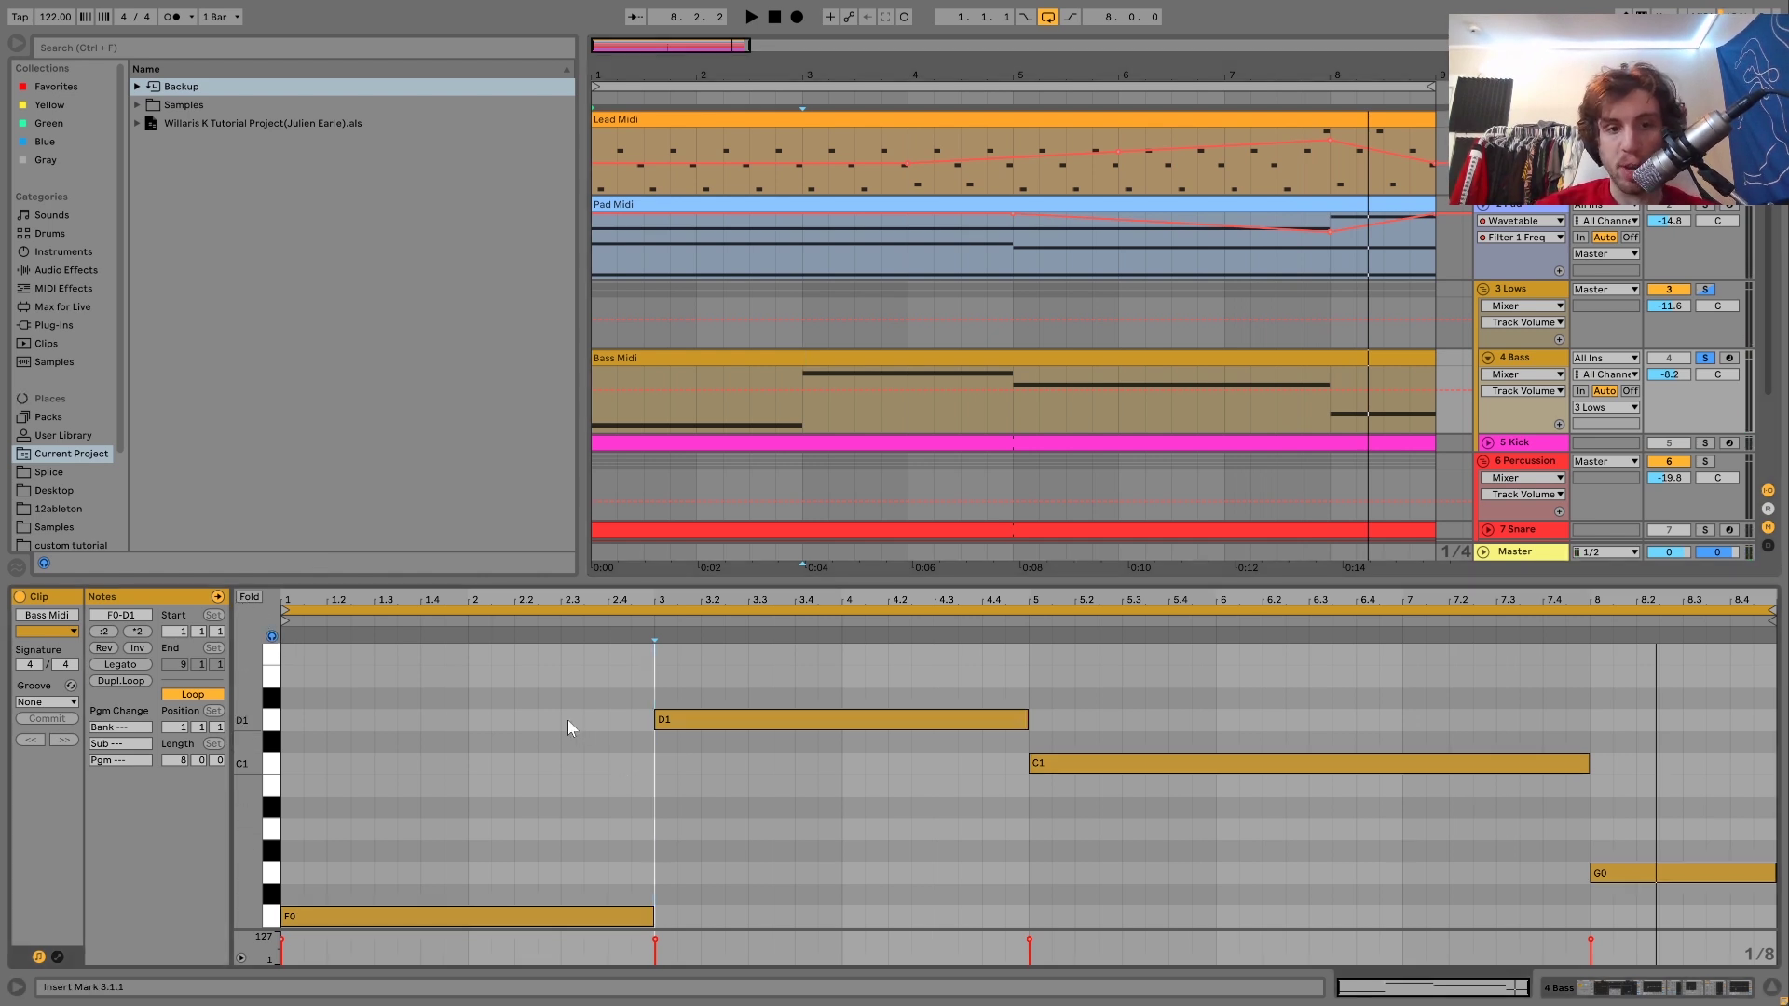
Step: Go through the bass clip's F0, C1 and G0 notes by selecting them, and play the bass from bar 8
click(568, 916)
drag(1211, 698, 1233, 848)
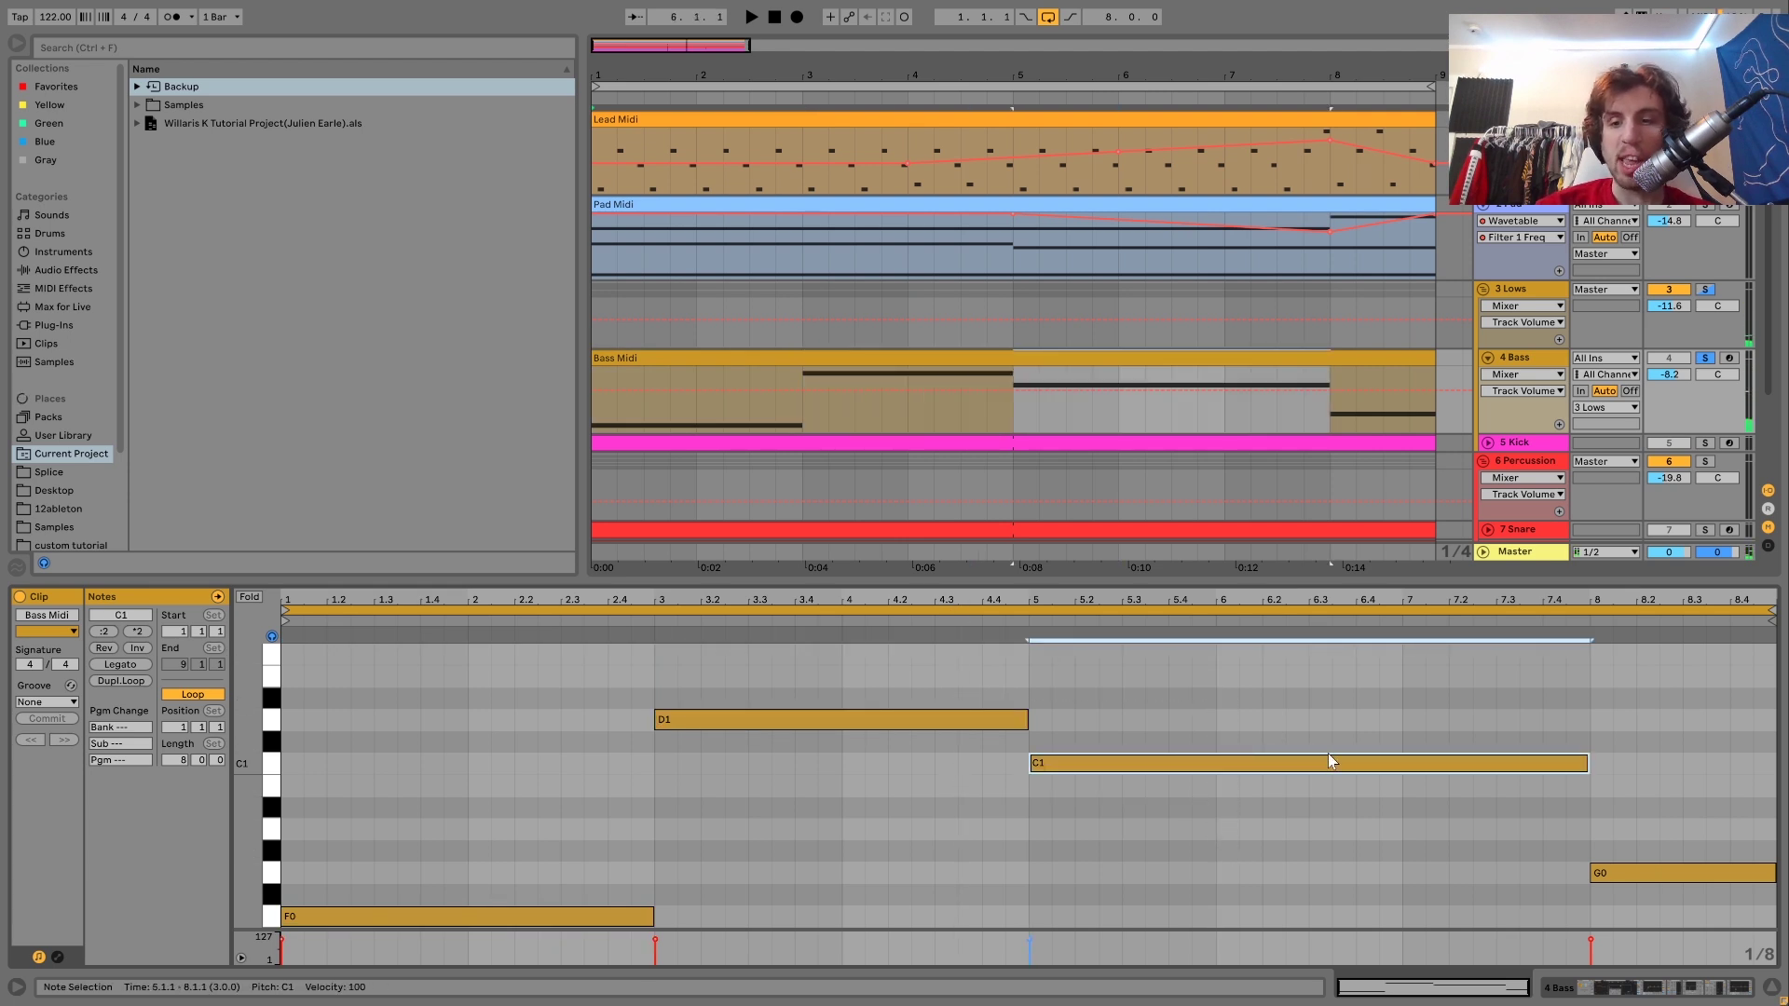
drag(1637, 764, 1649, 926)
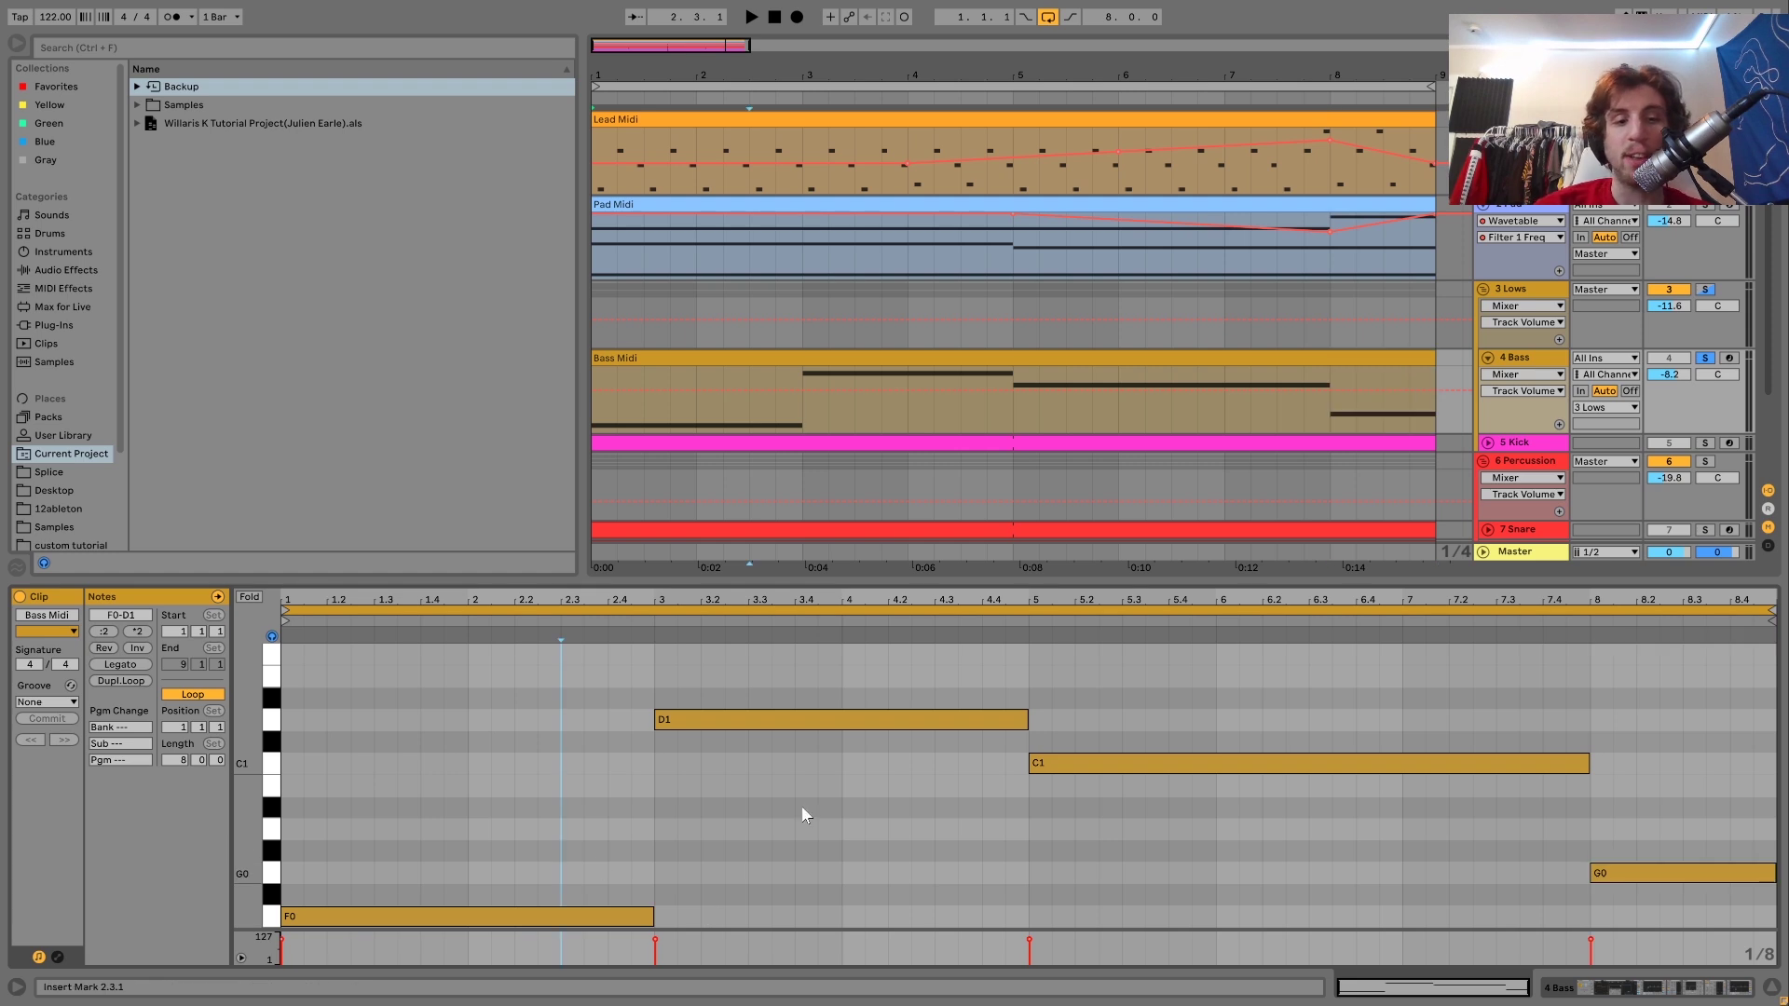
click(564, 917)
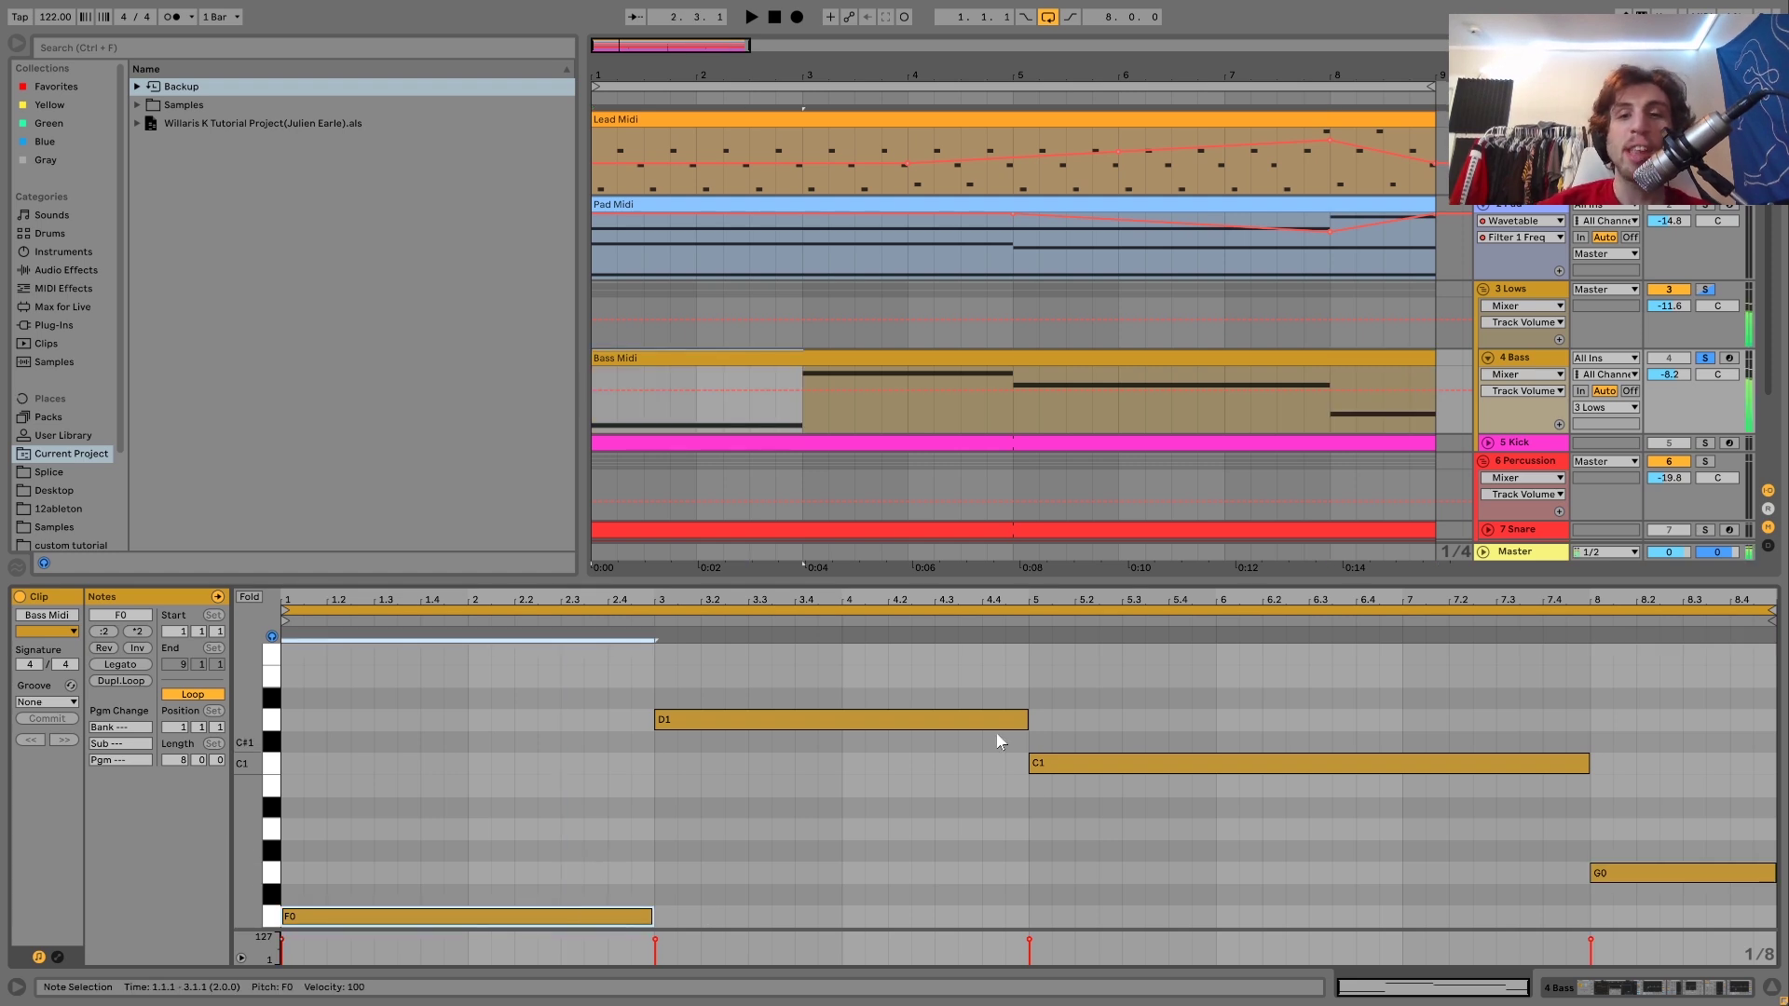
click(1330, 417)
key(space)
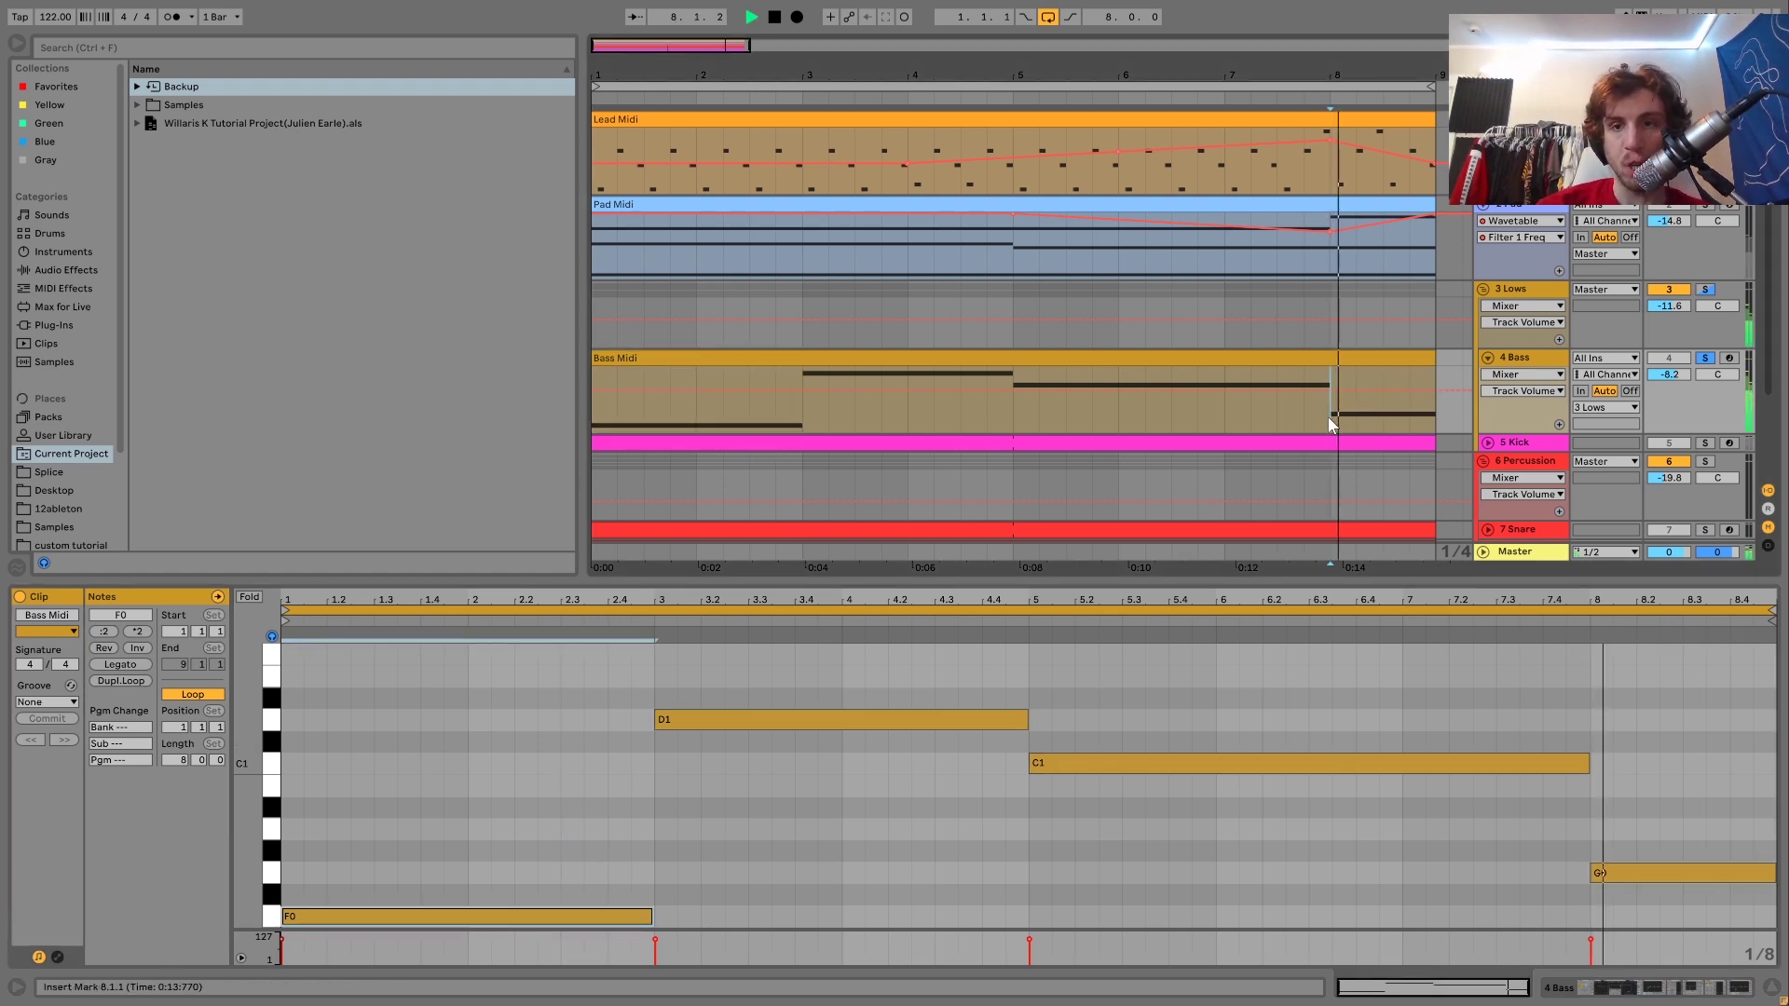
Step: Show the Bass track's Instrument Rack and compare its Wavetable and Operator chains in solo, leaving the Wavetable chain soloed
click(1548, 354)
key(space)
click(1280, 356)
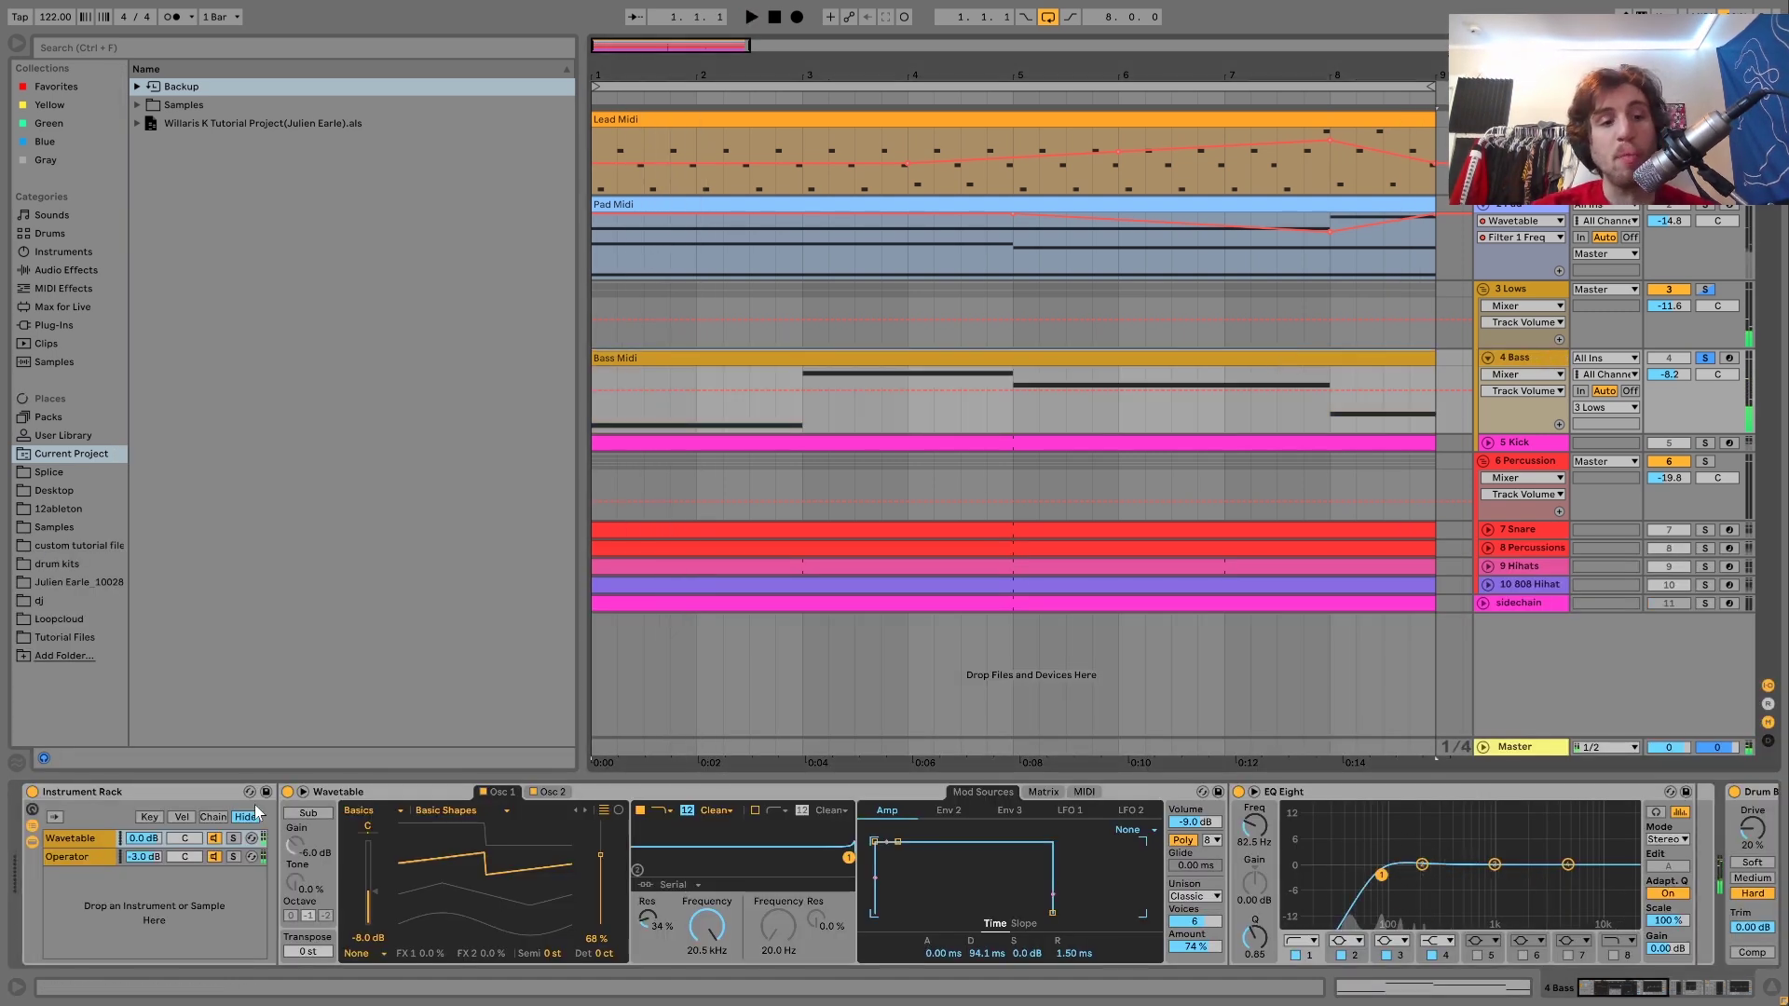
click(233, 838)
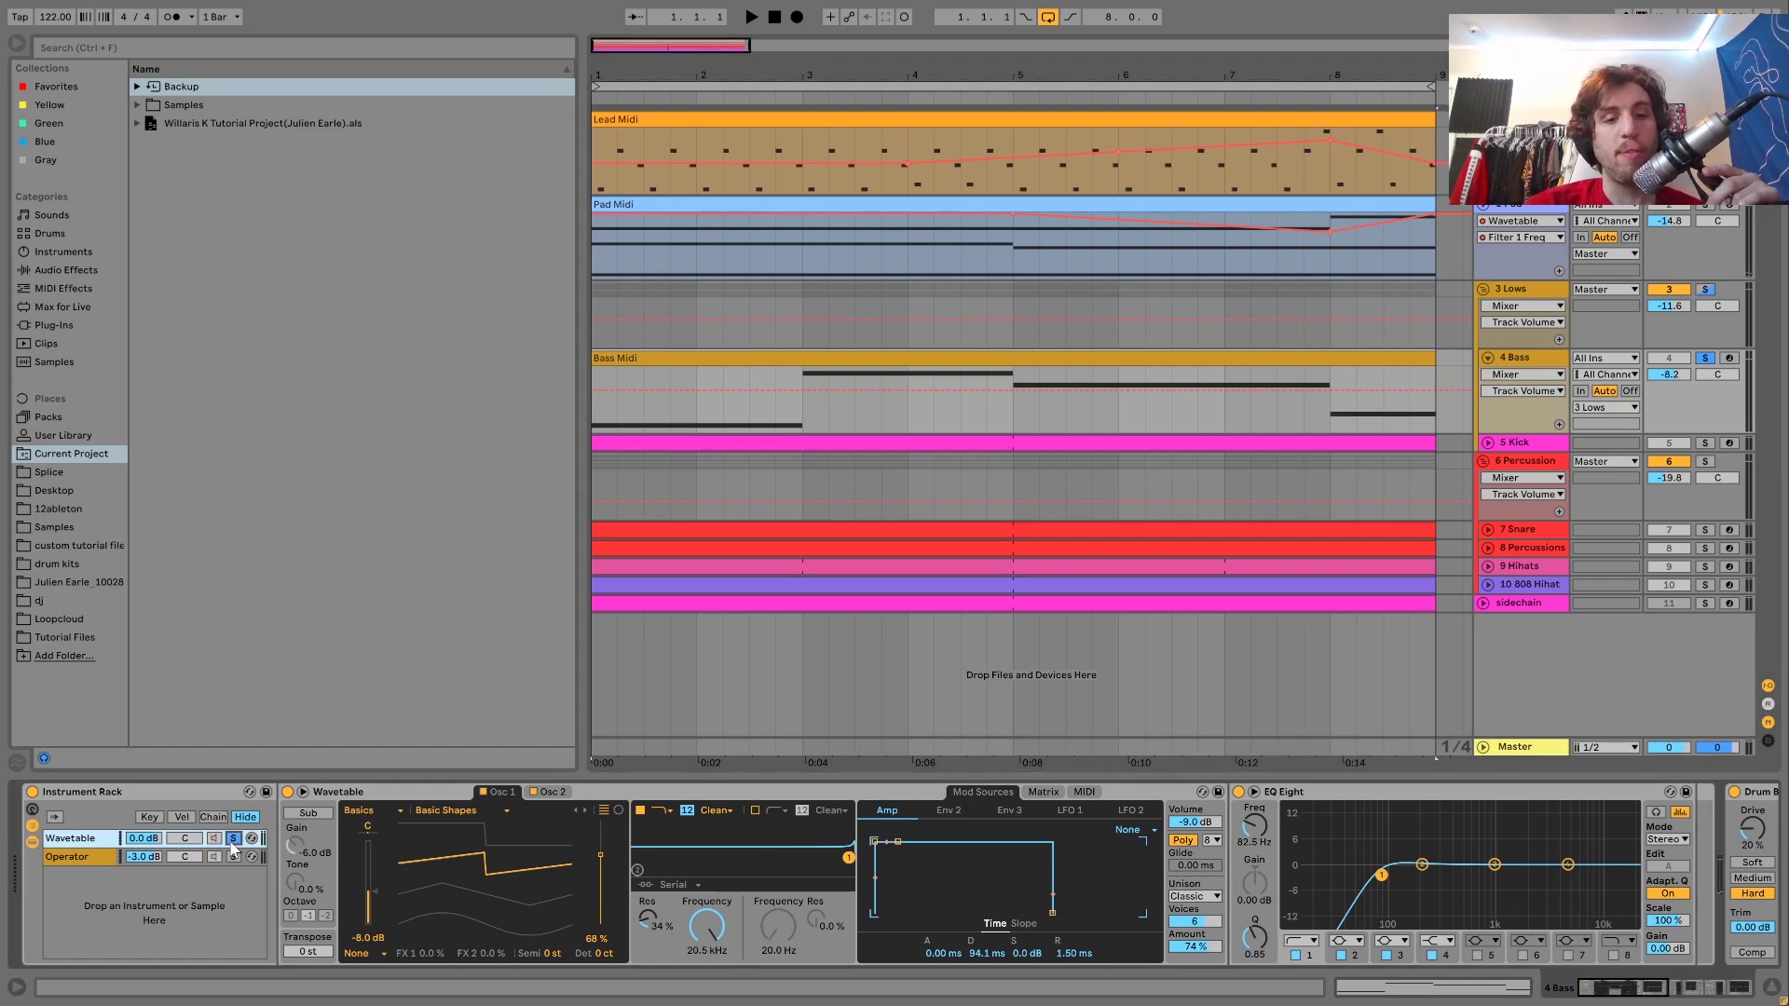
key(space)
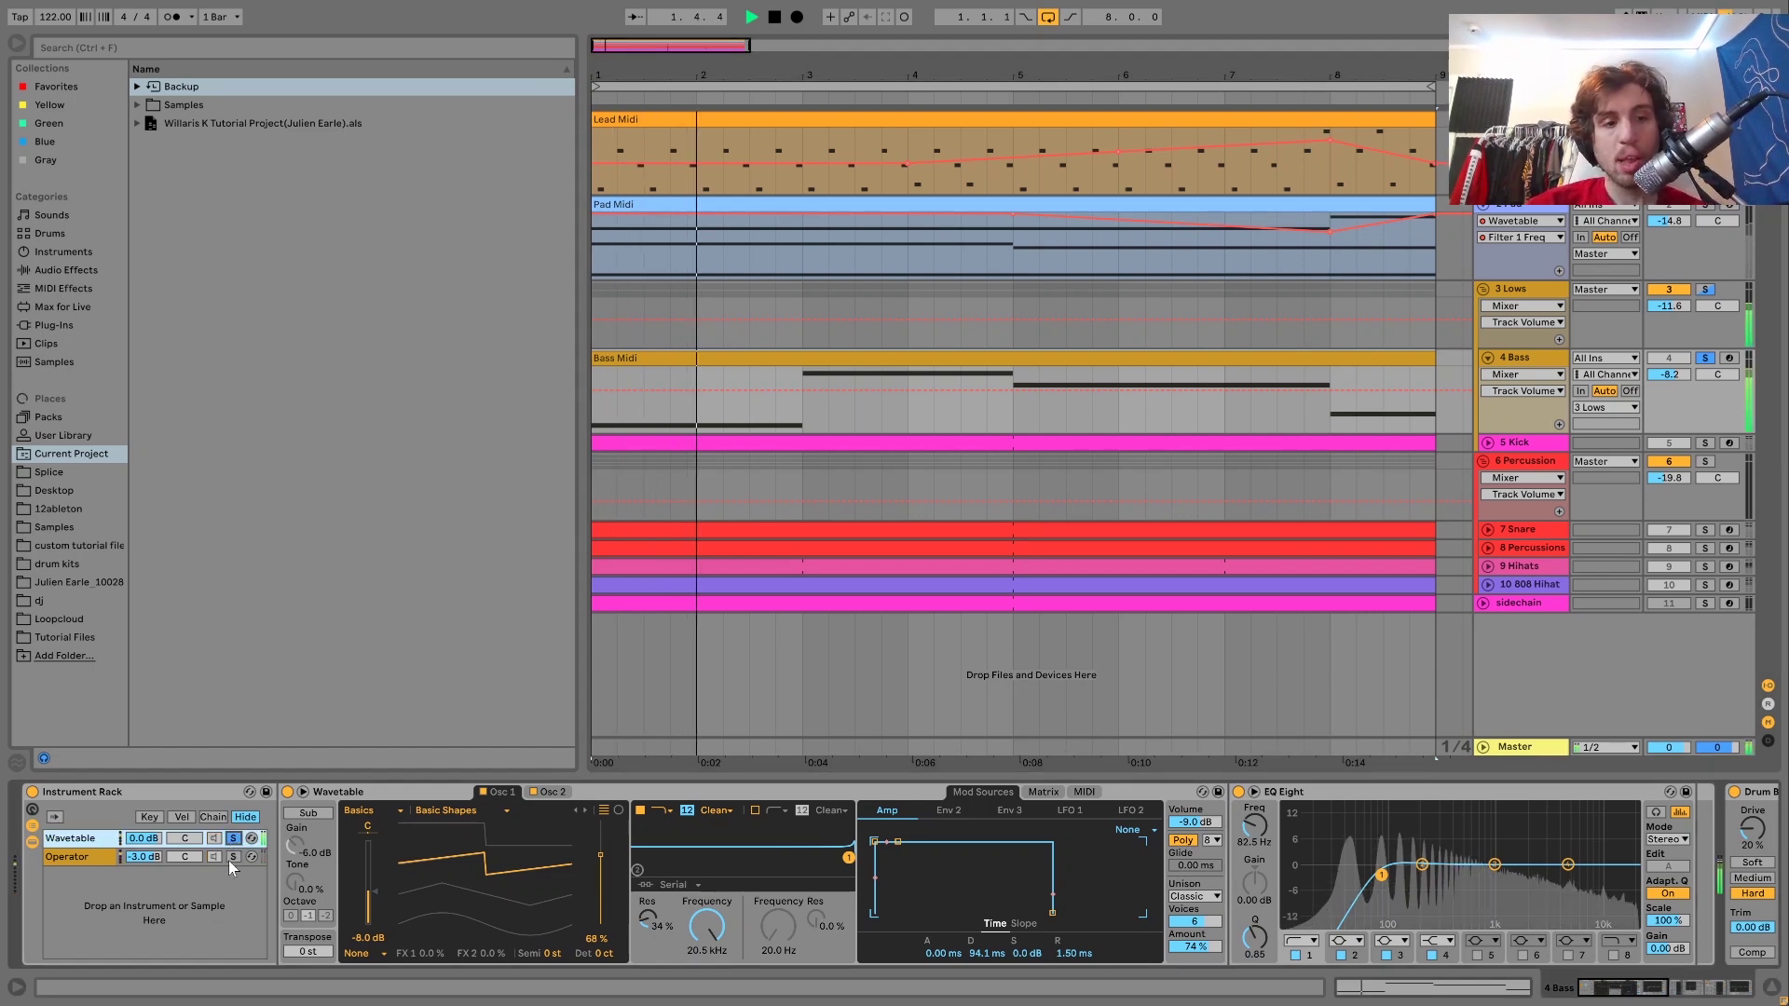
click(233, 857)
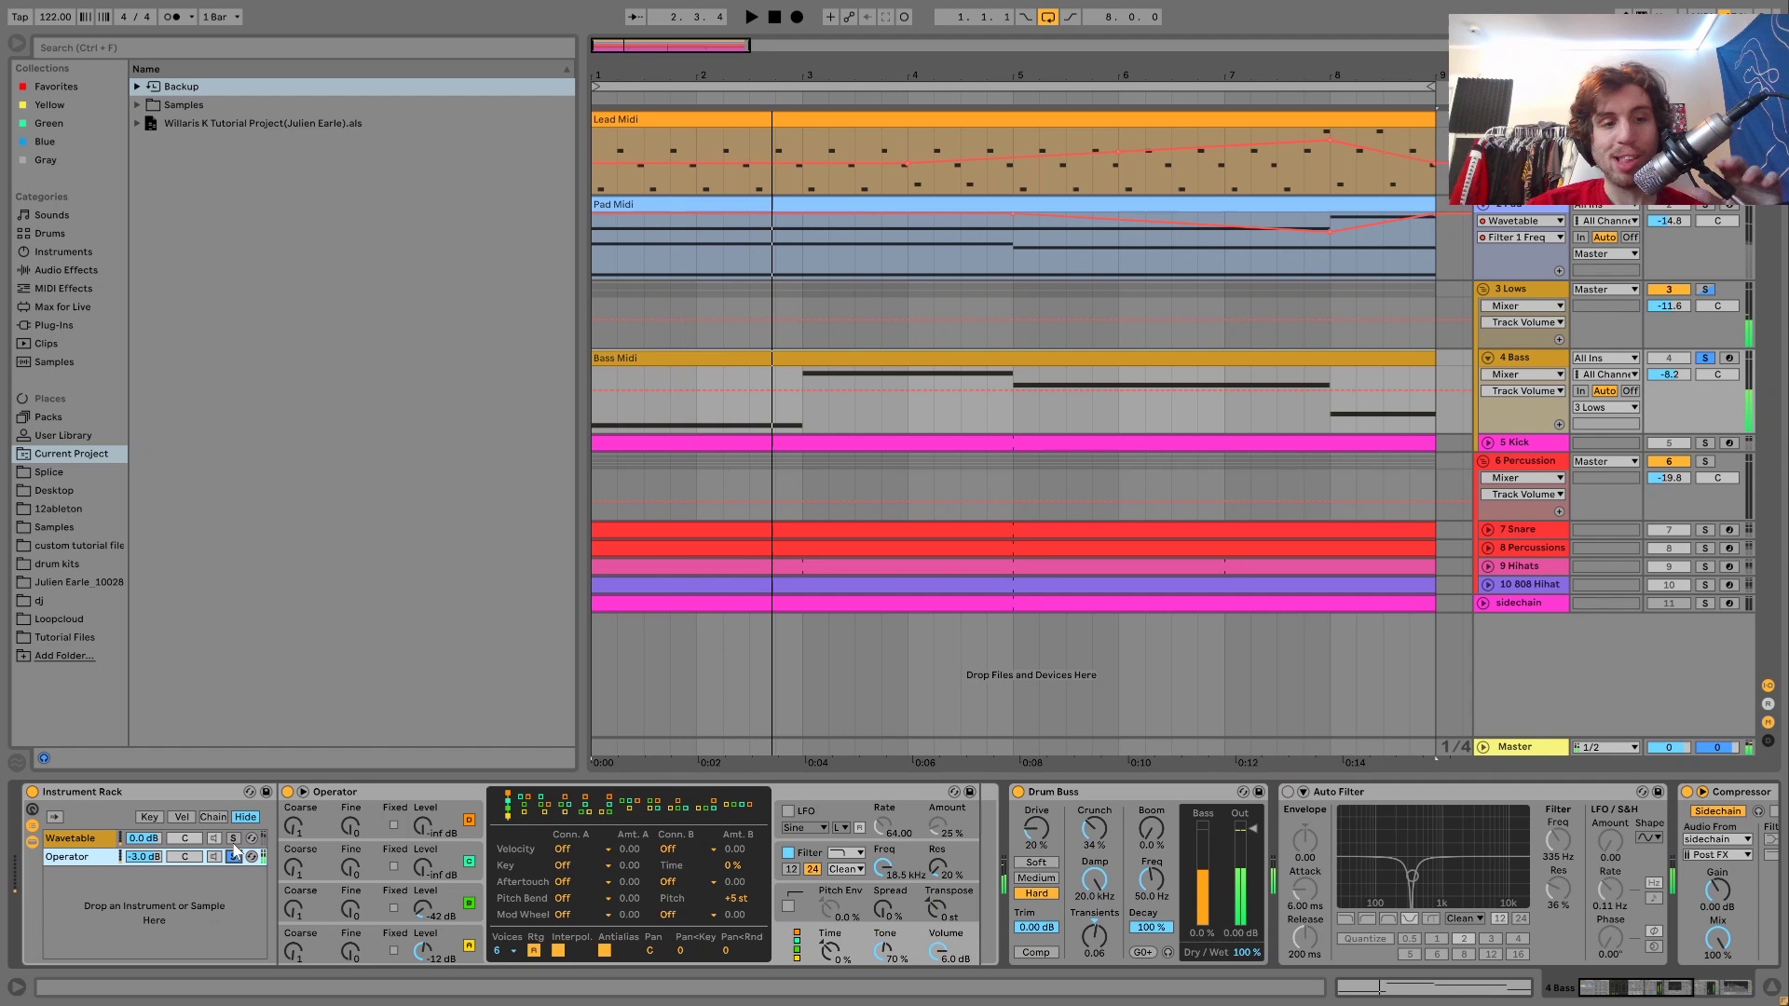
click(233, 838)
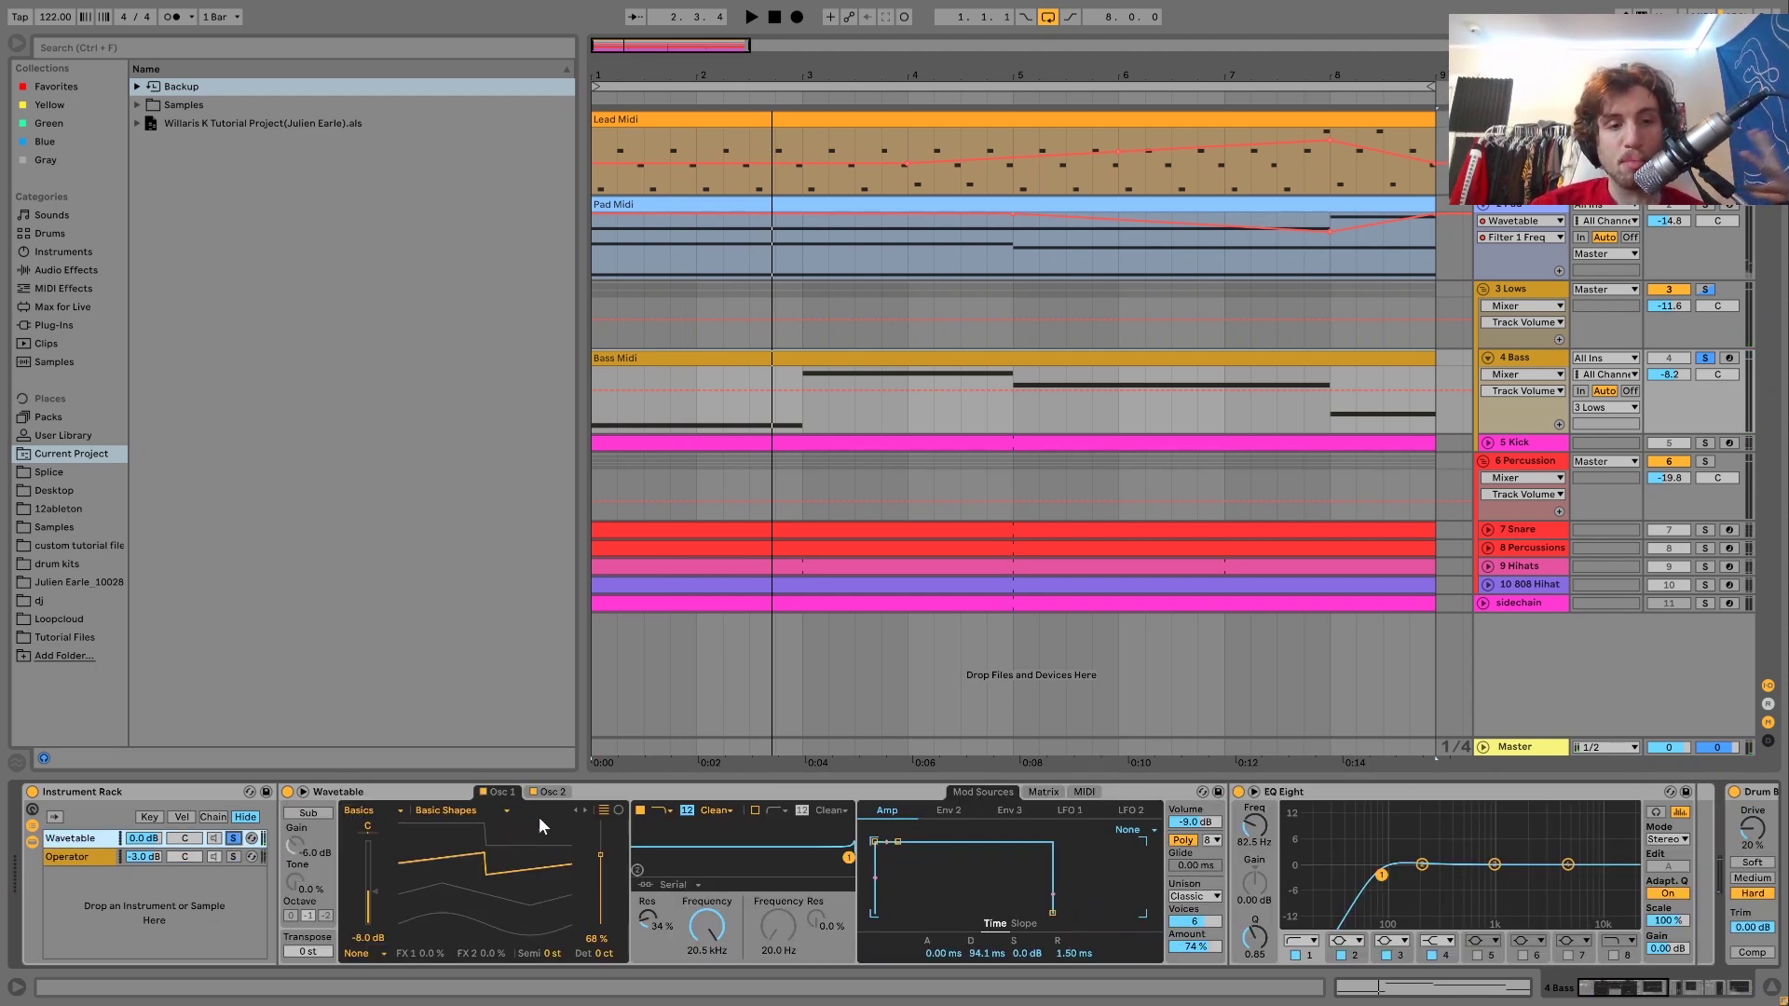
Step: Examine both oscillators of the bass's Wavetable, its unison settings and its EQ Eight, and play the soloed chain
click(550, 791)
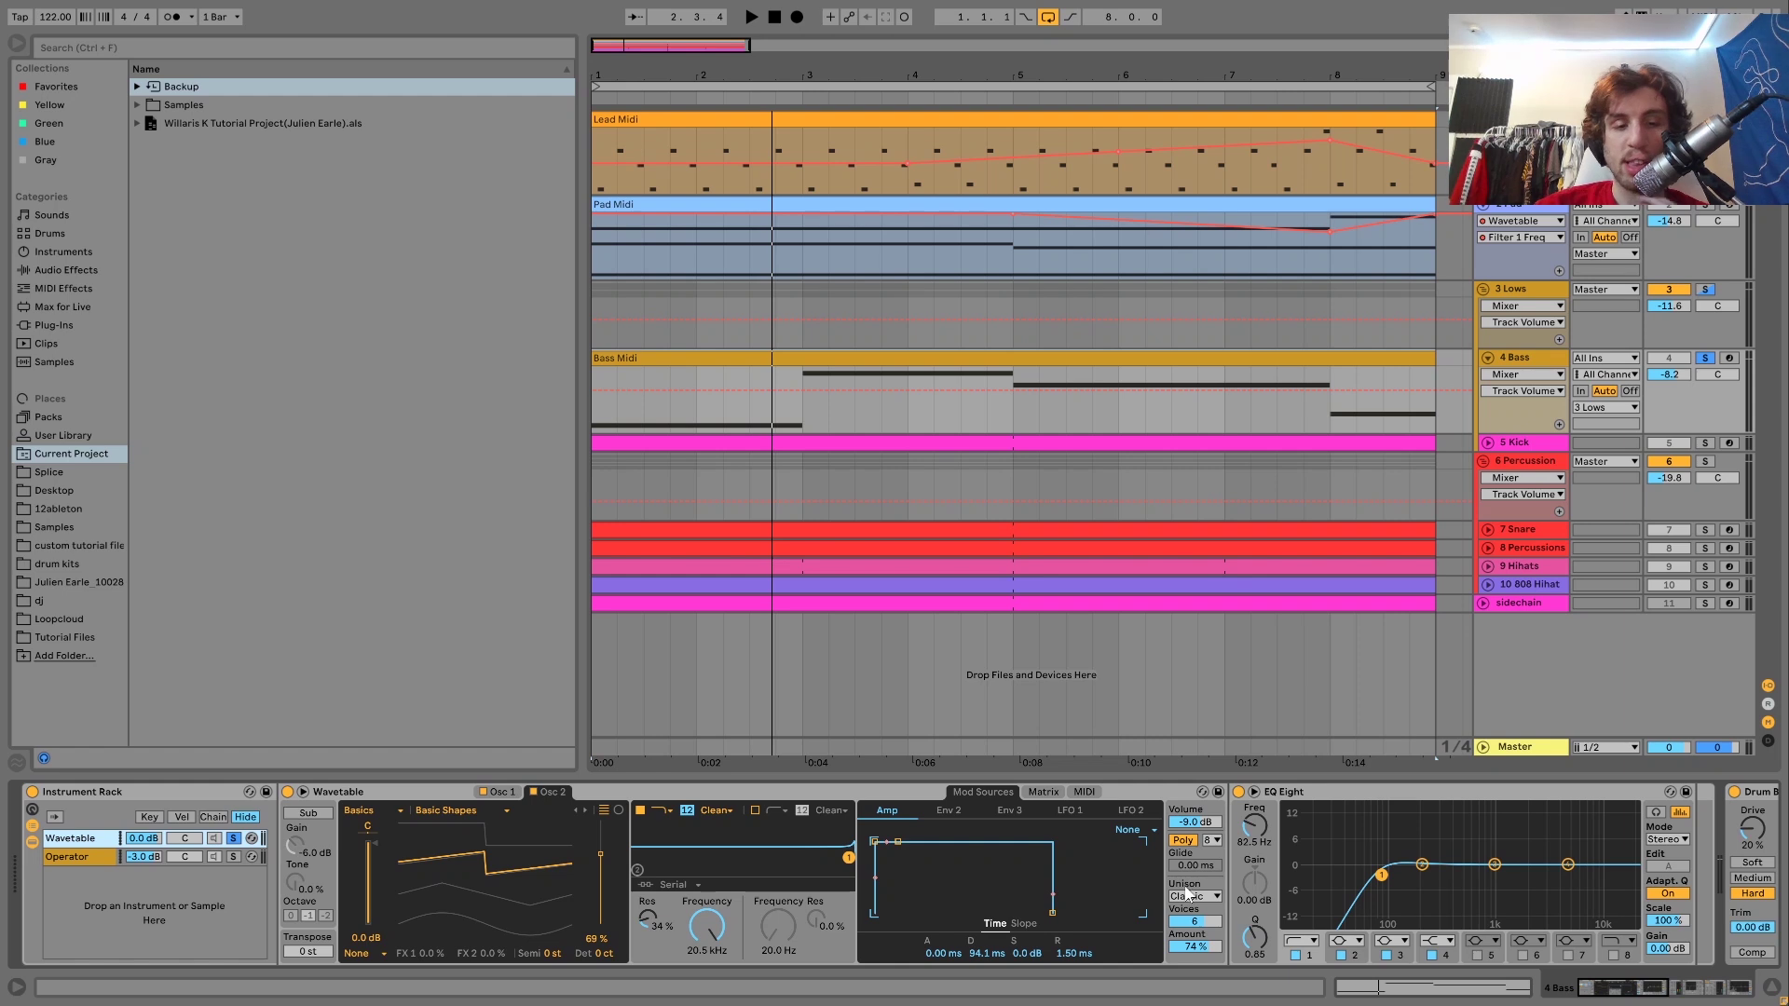
click(508, 791)
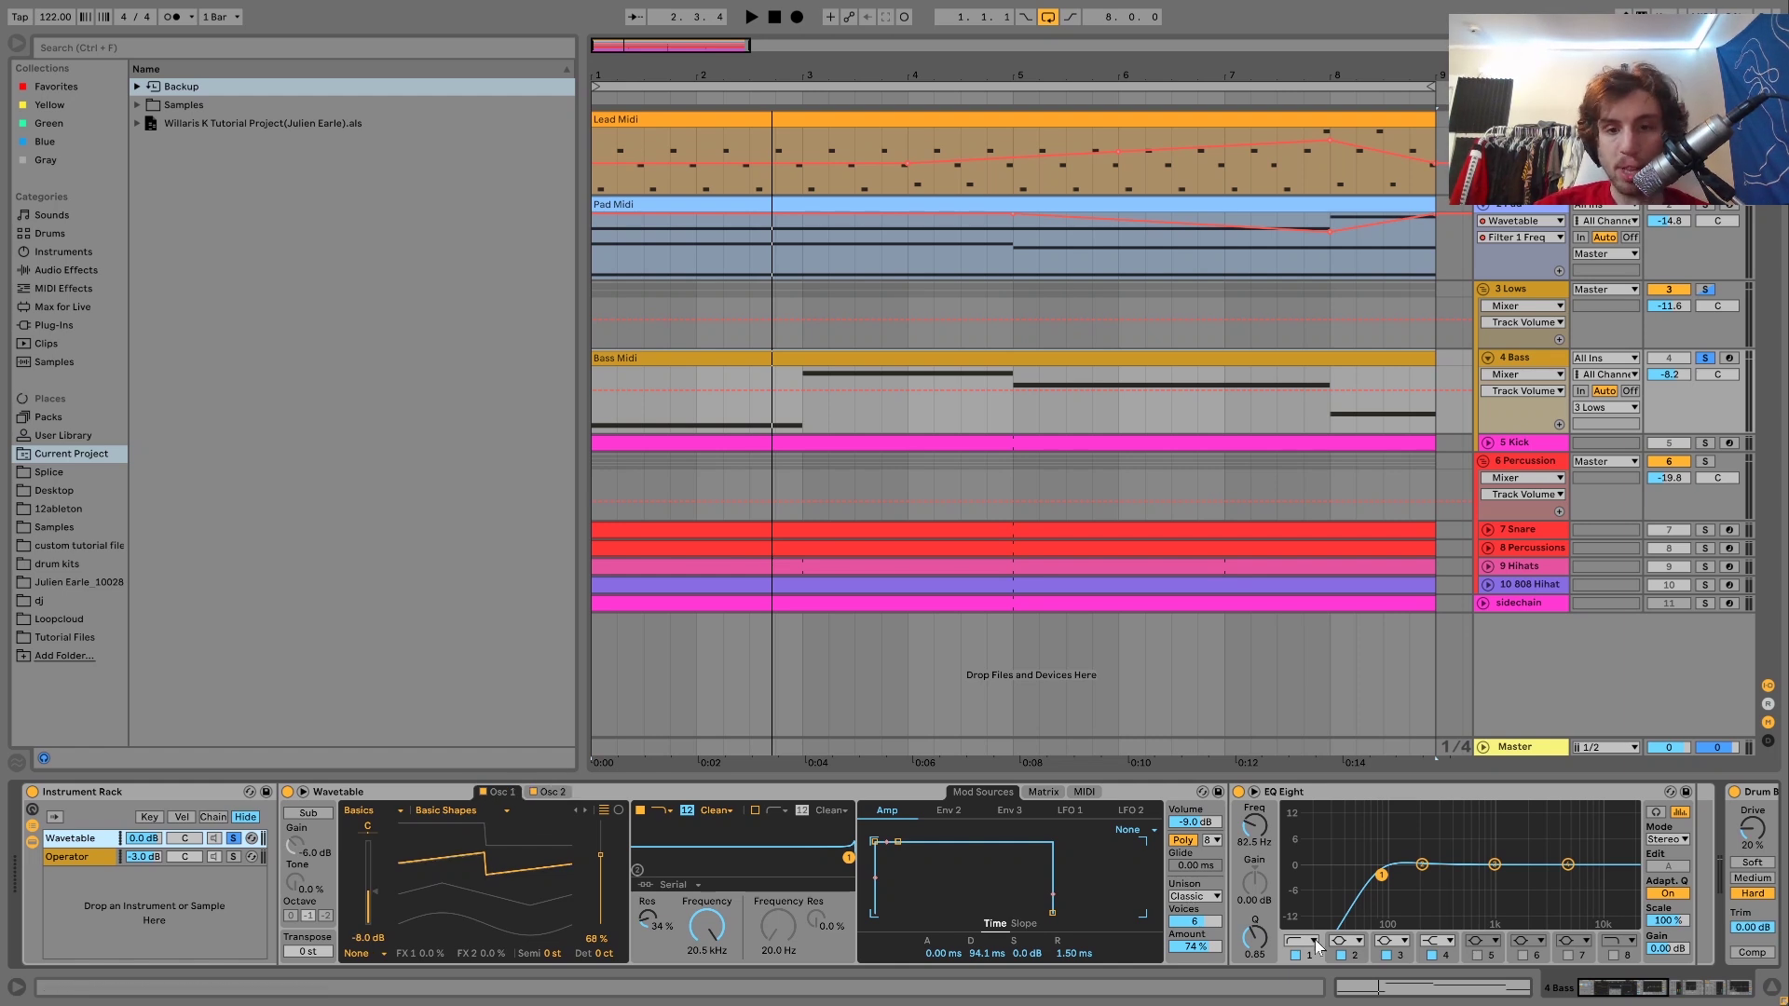
key(space)
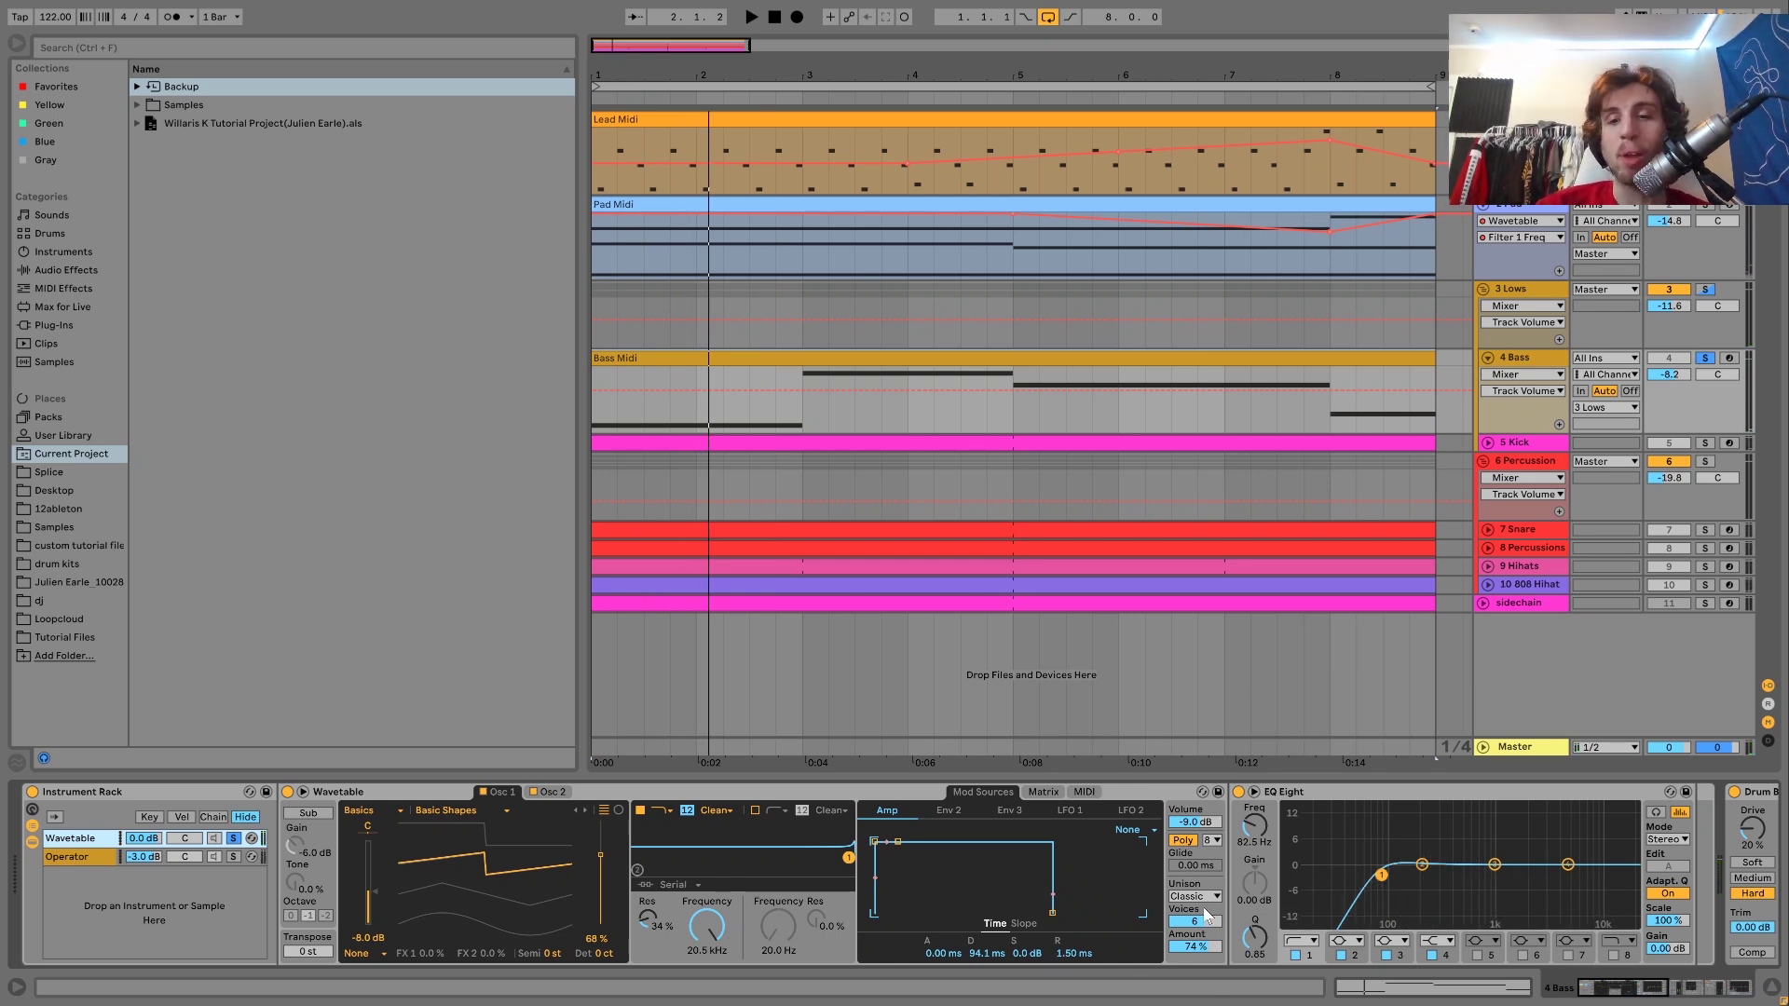
Step: Play the bass rack's Operator chain in solo, look at its oscillators A and B, and take the chain out of solo
scroll(1208, 917, right, 5)
scroll(1192, 918, left, 5)
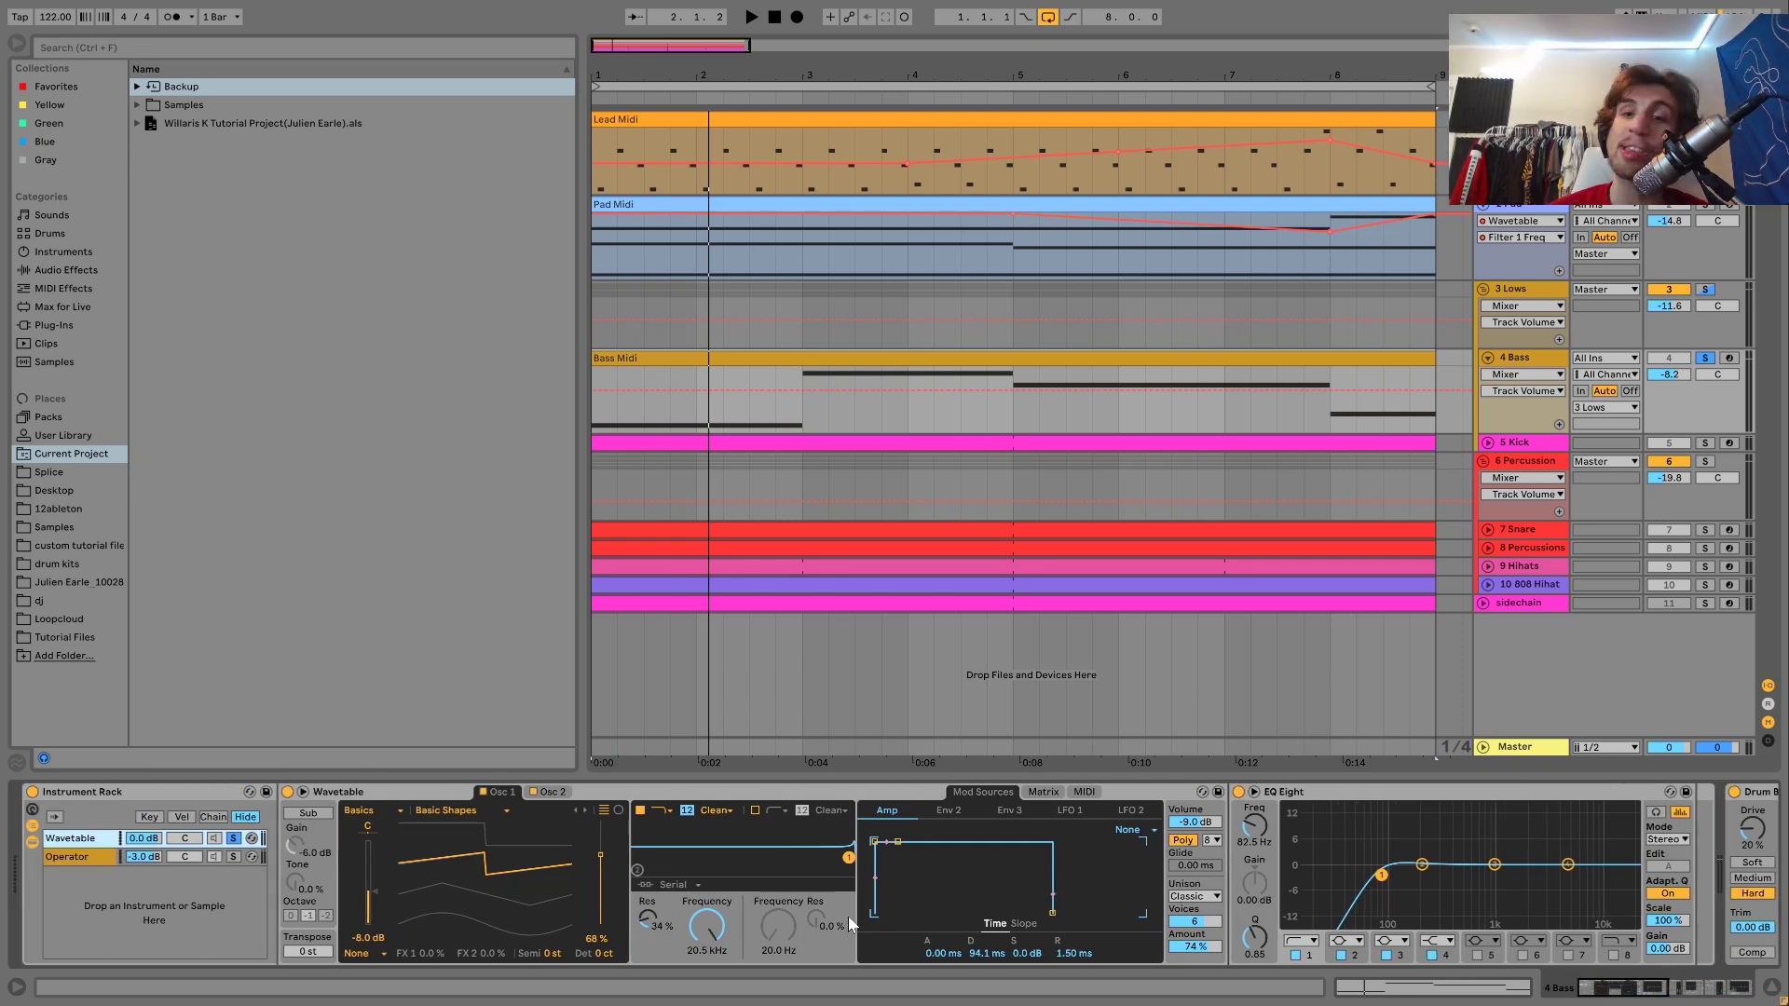
click(232, 861)
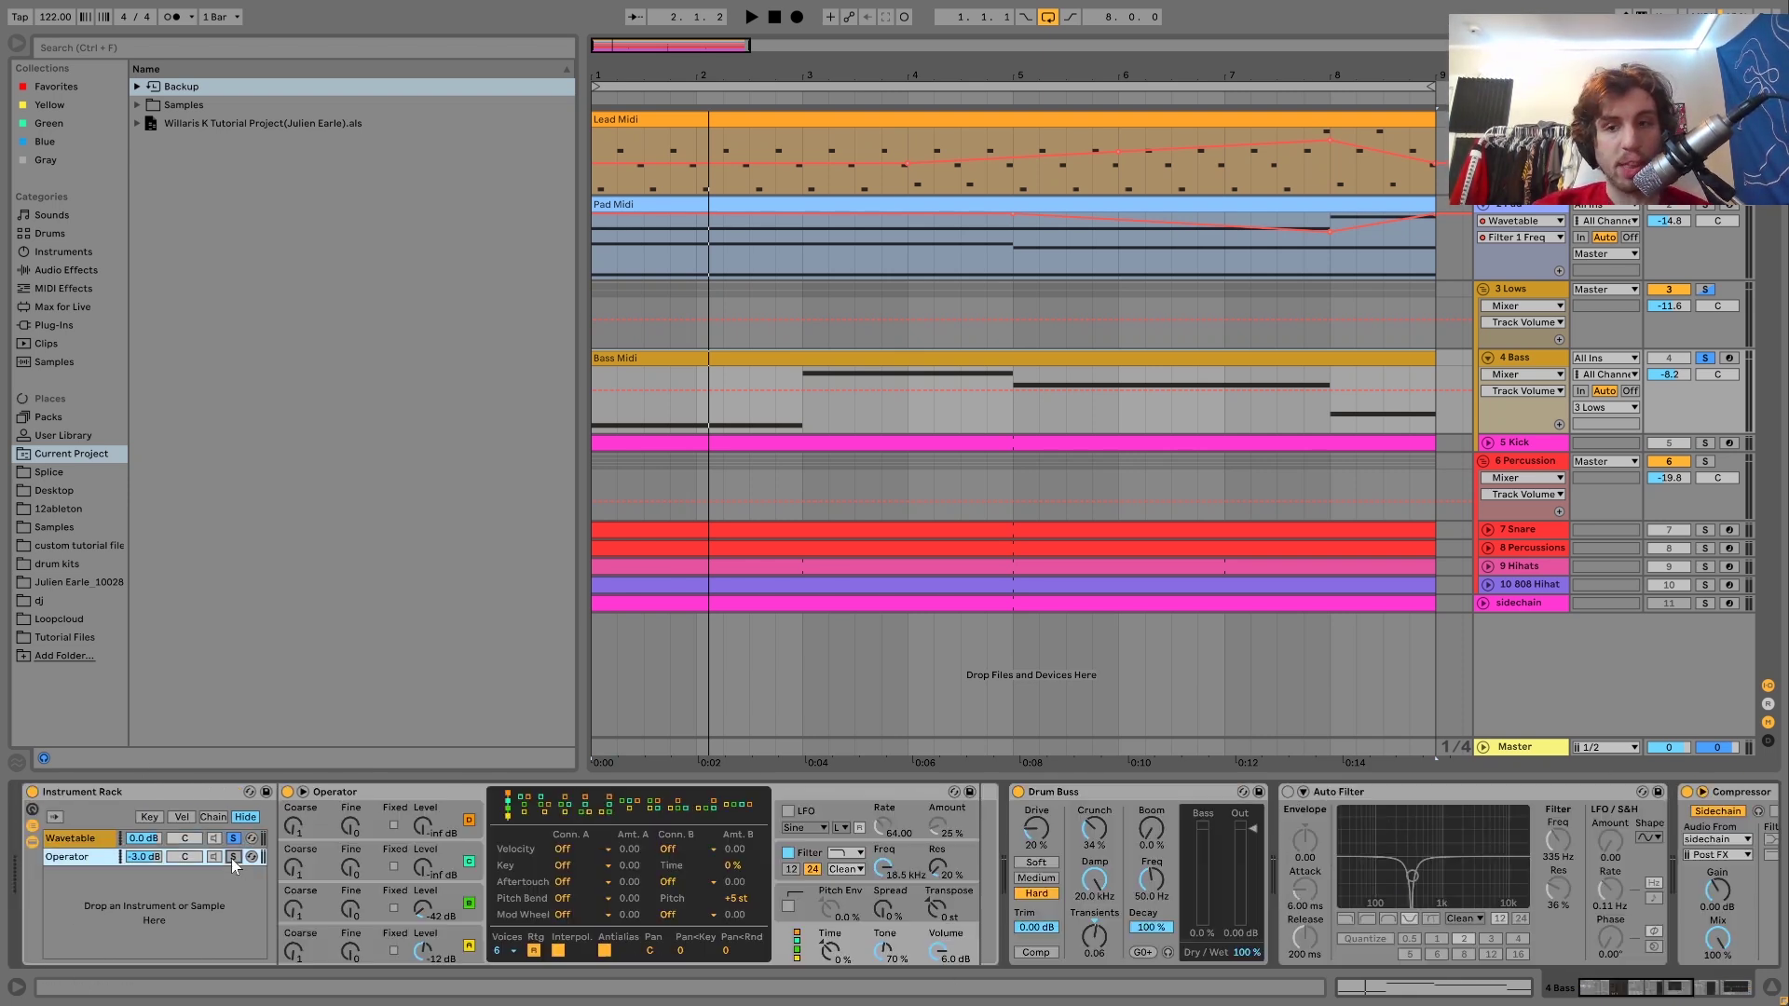
key(space)
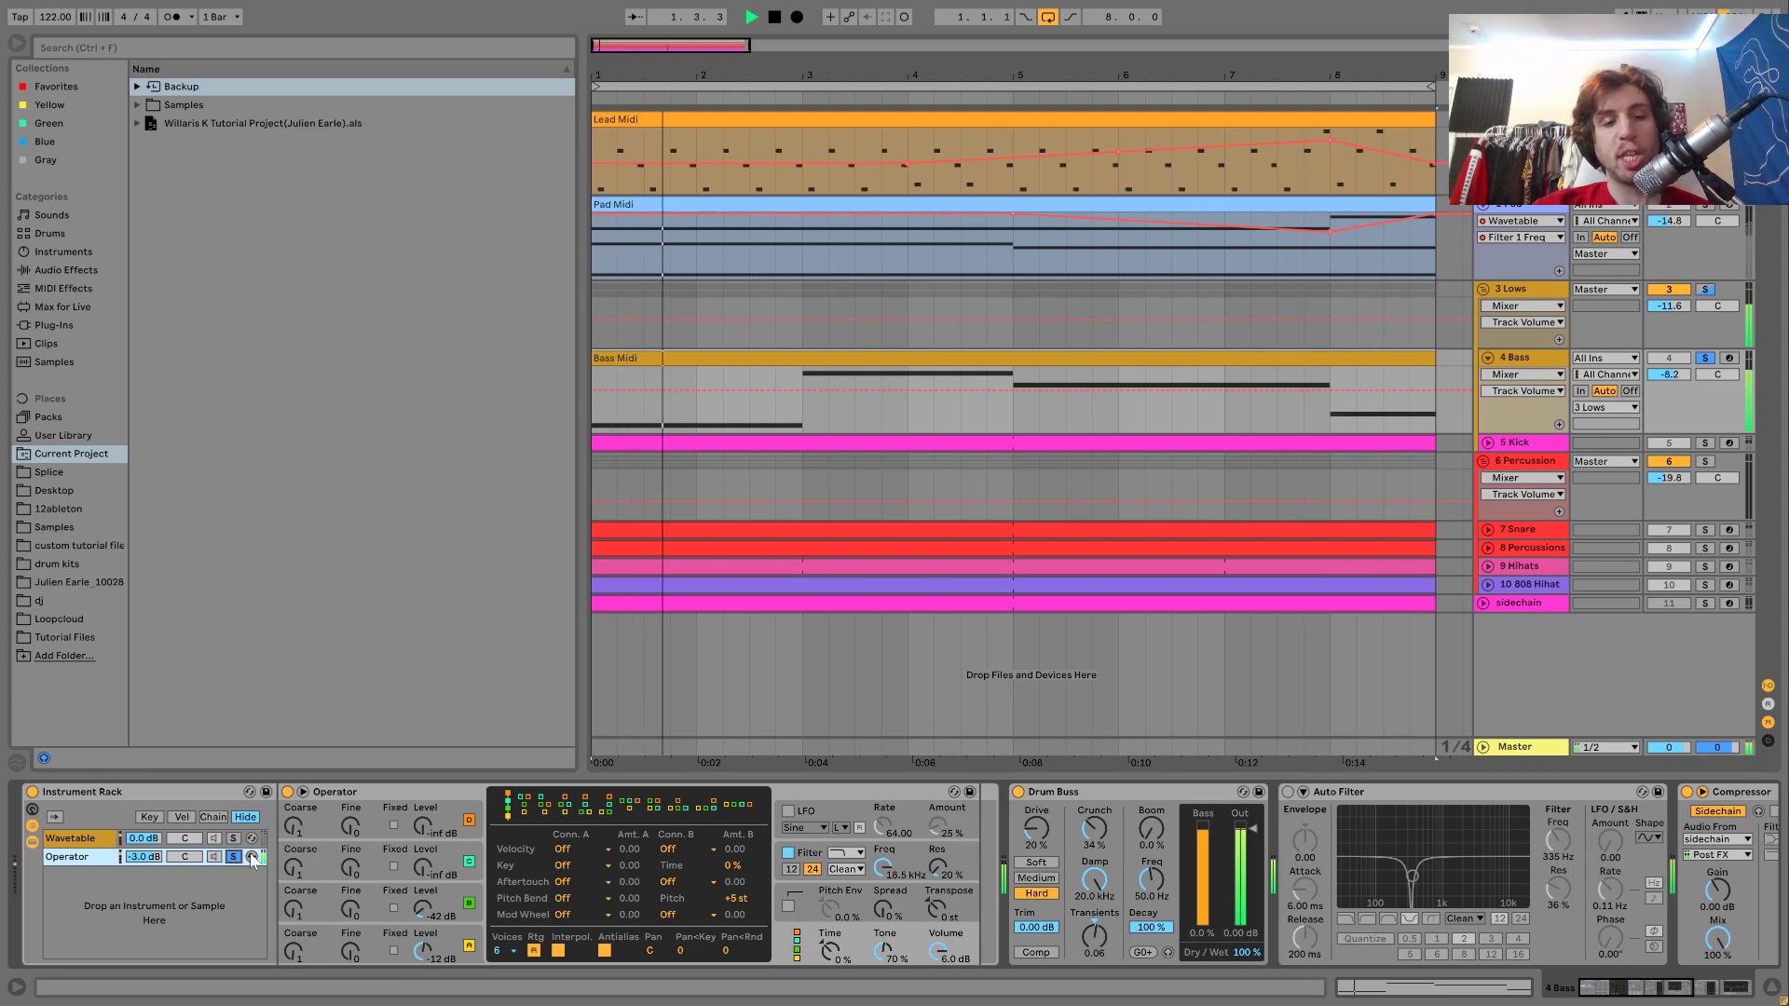
click(424, 950)
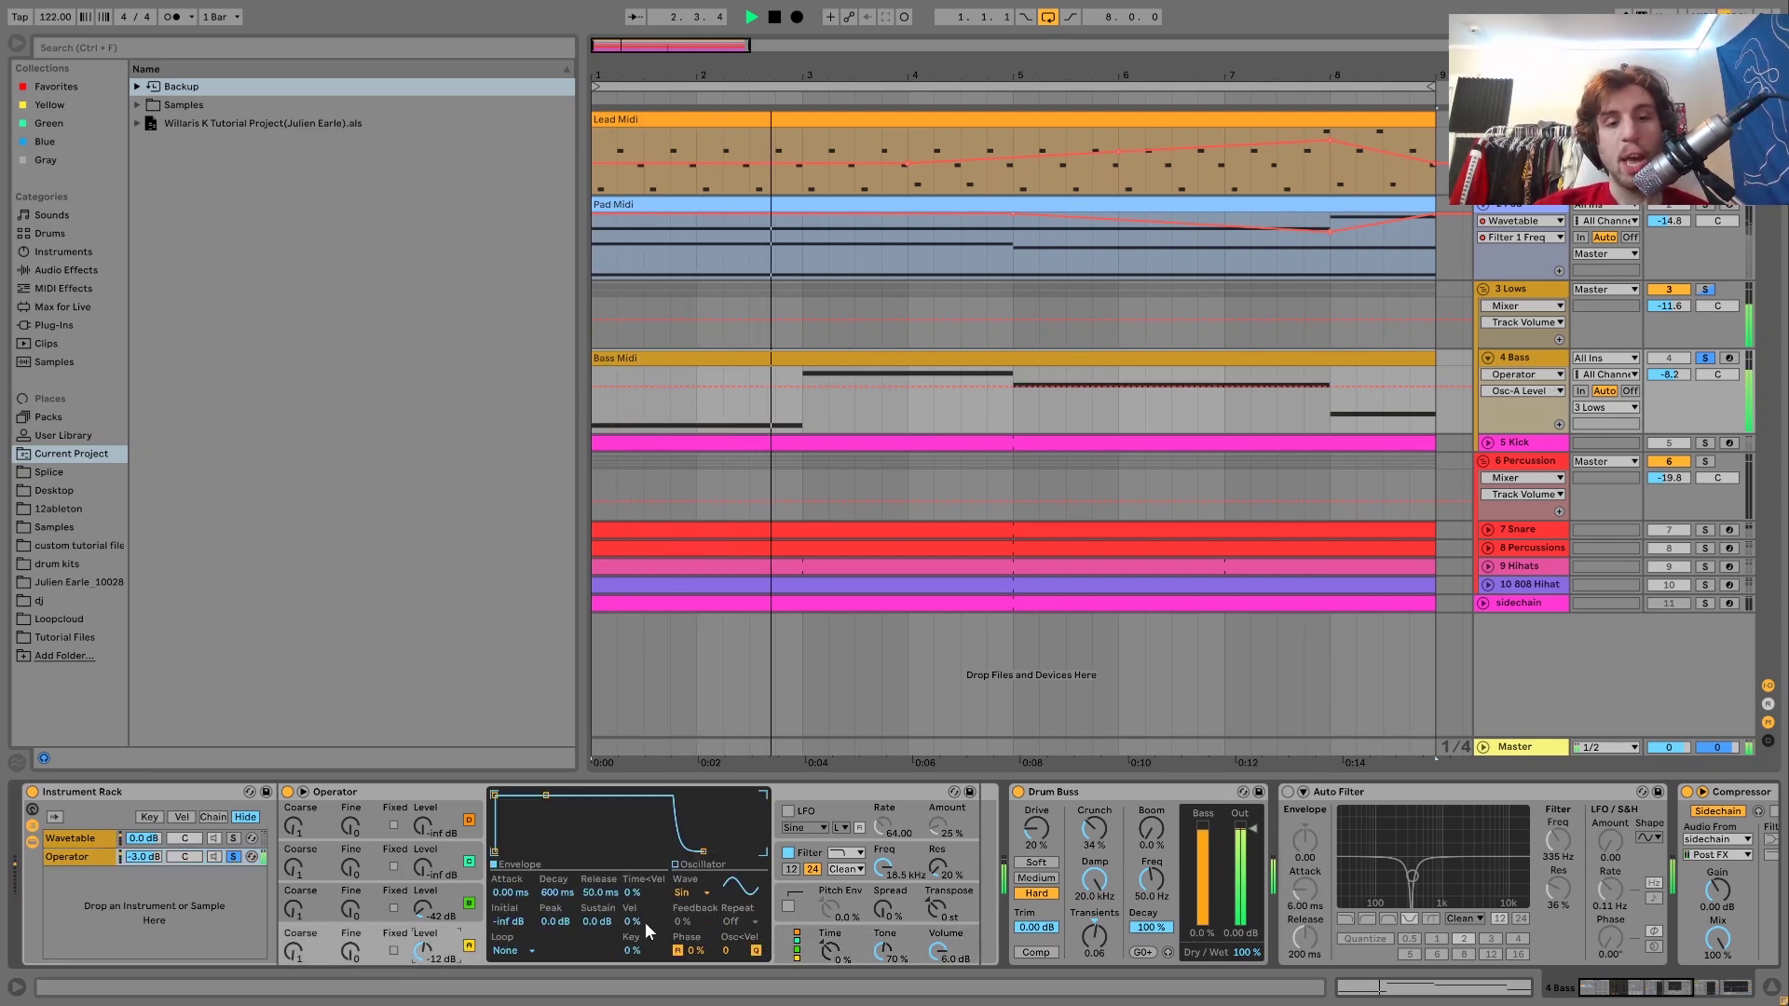
click(444, 900)
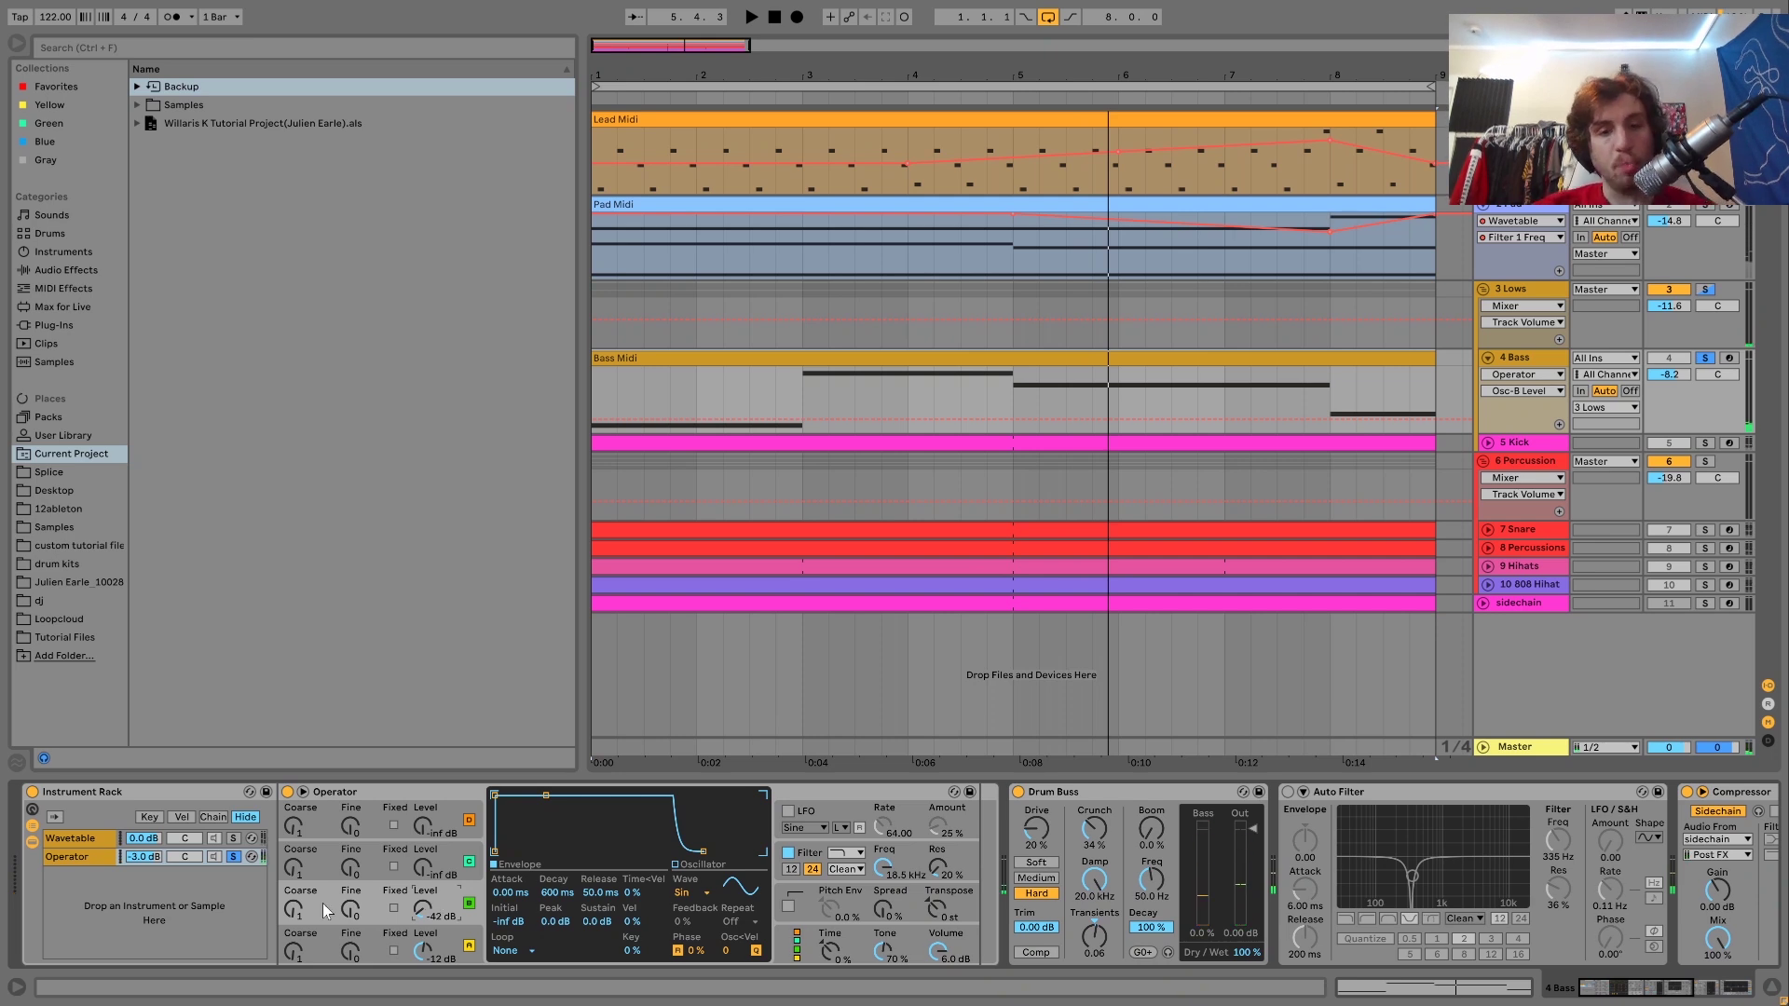
click(234, 858)
key(space)
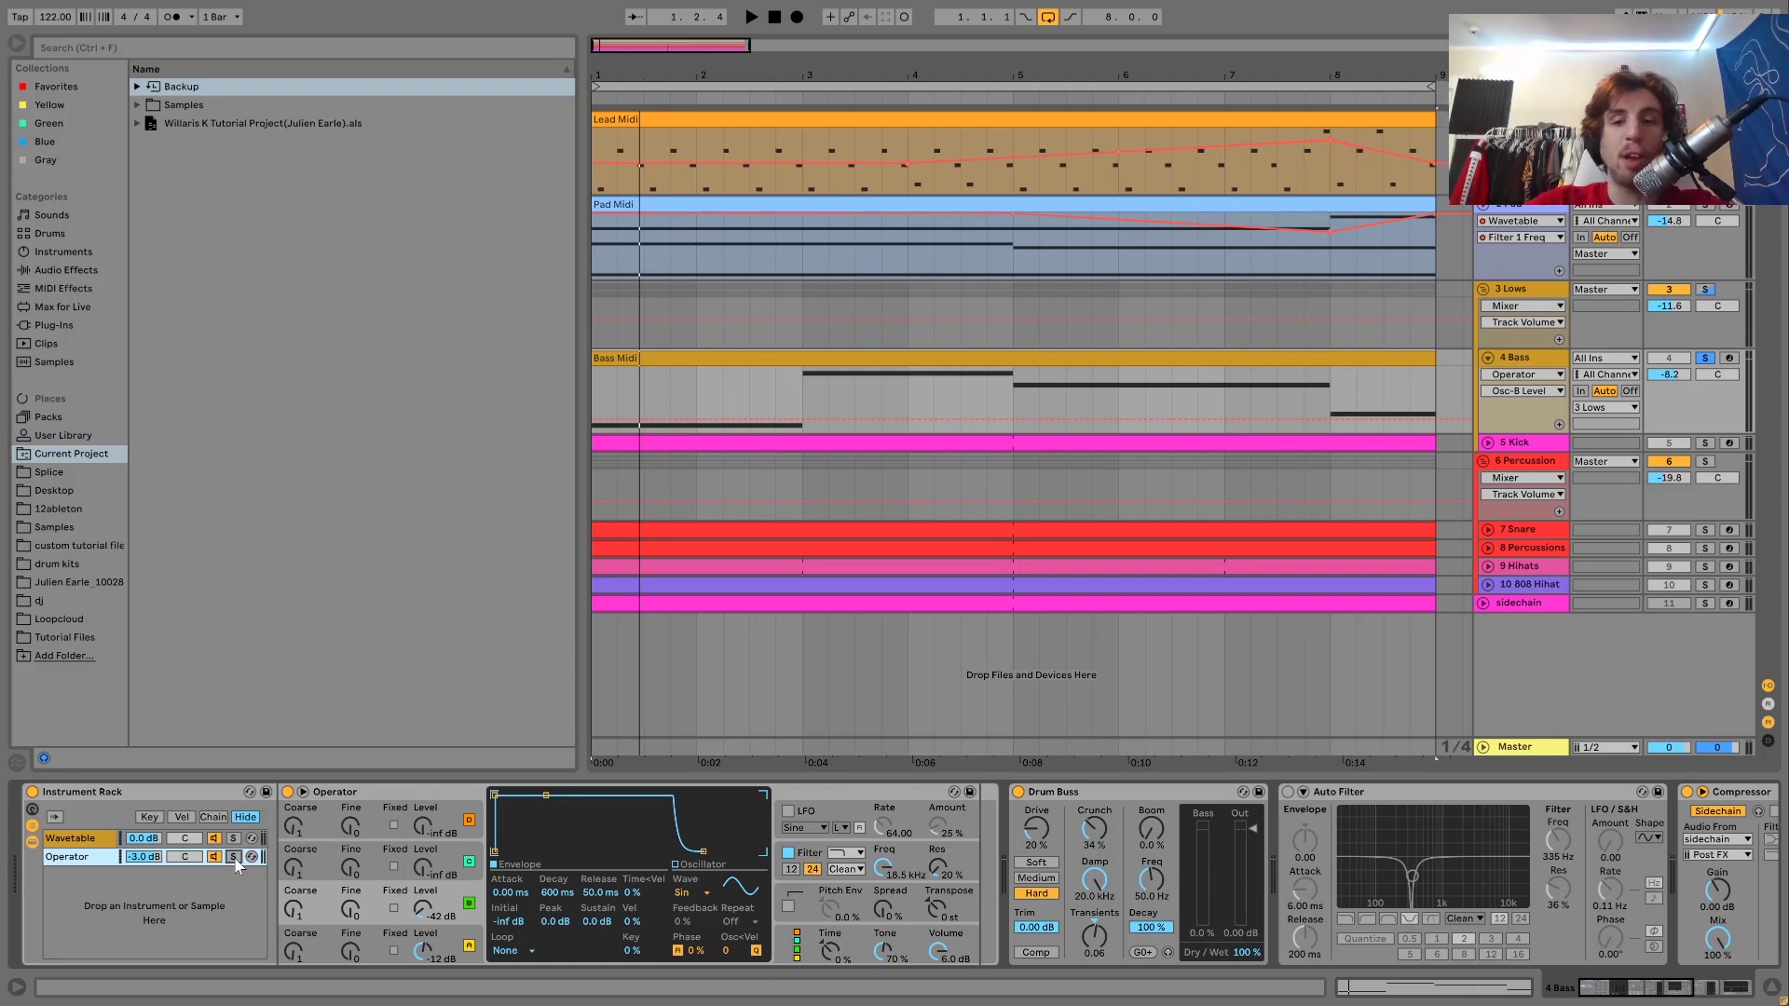
Step: Delete the Auto Filter from the Bass track's effects and play the soloed bass
click(1356, 798)
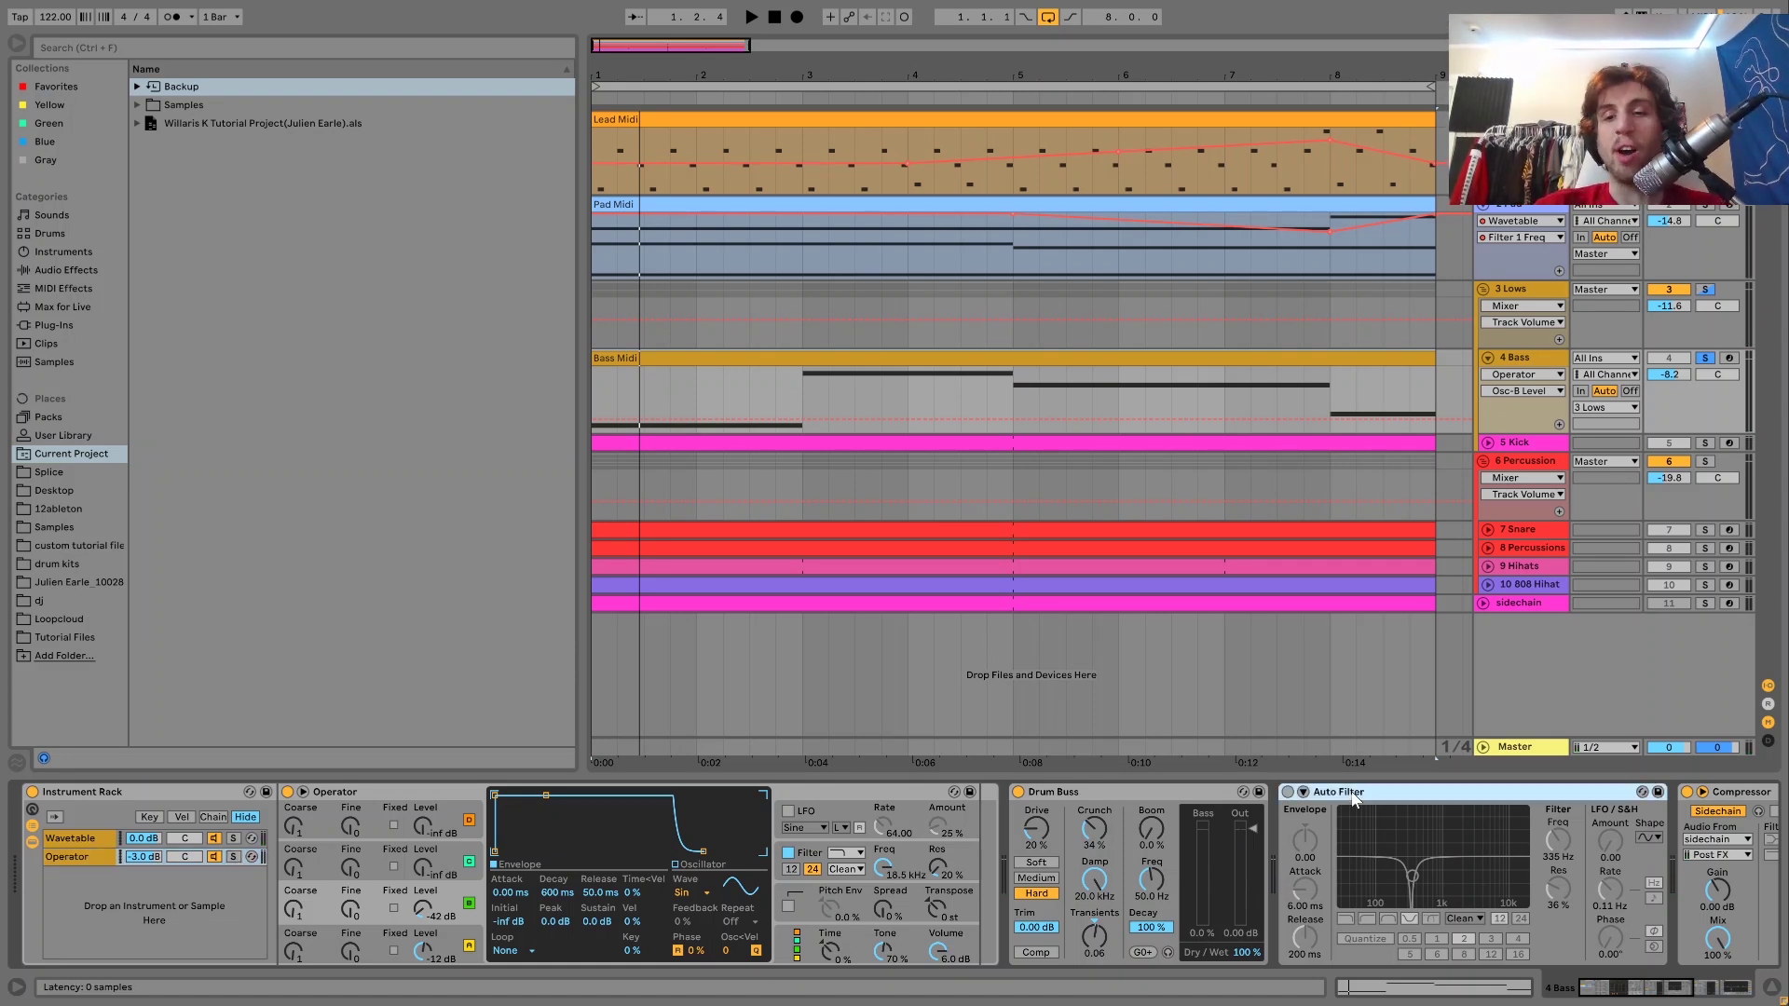
key(Delete)
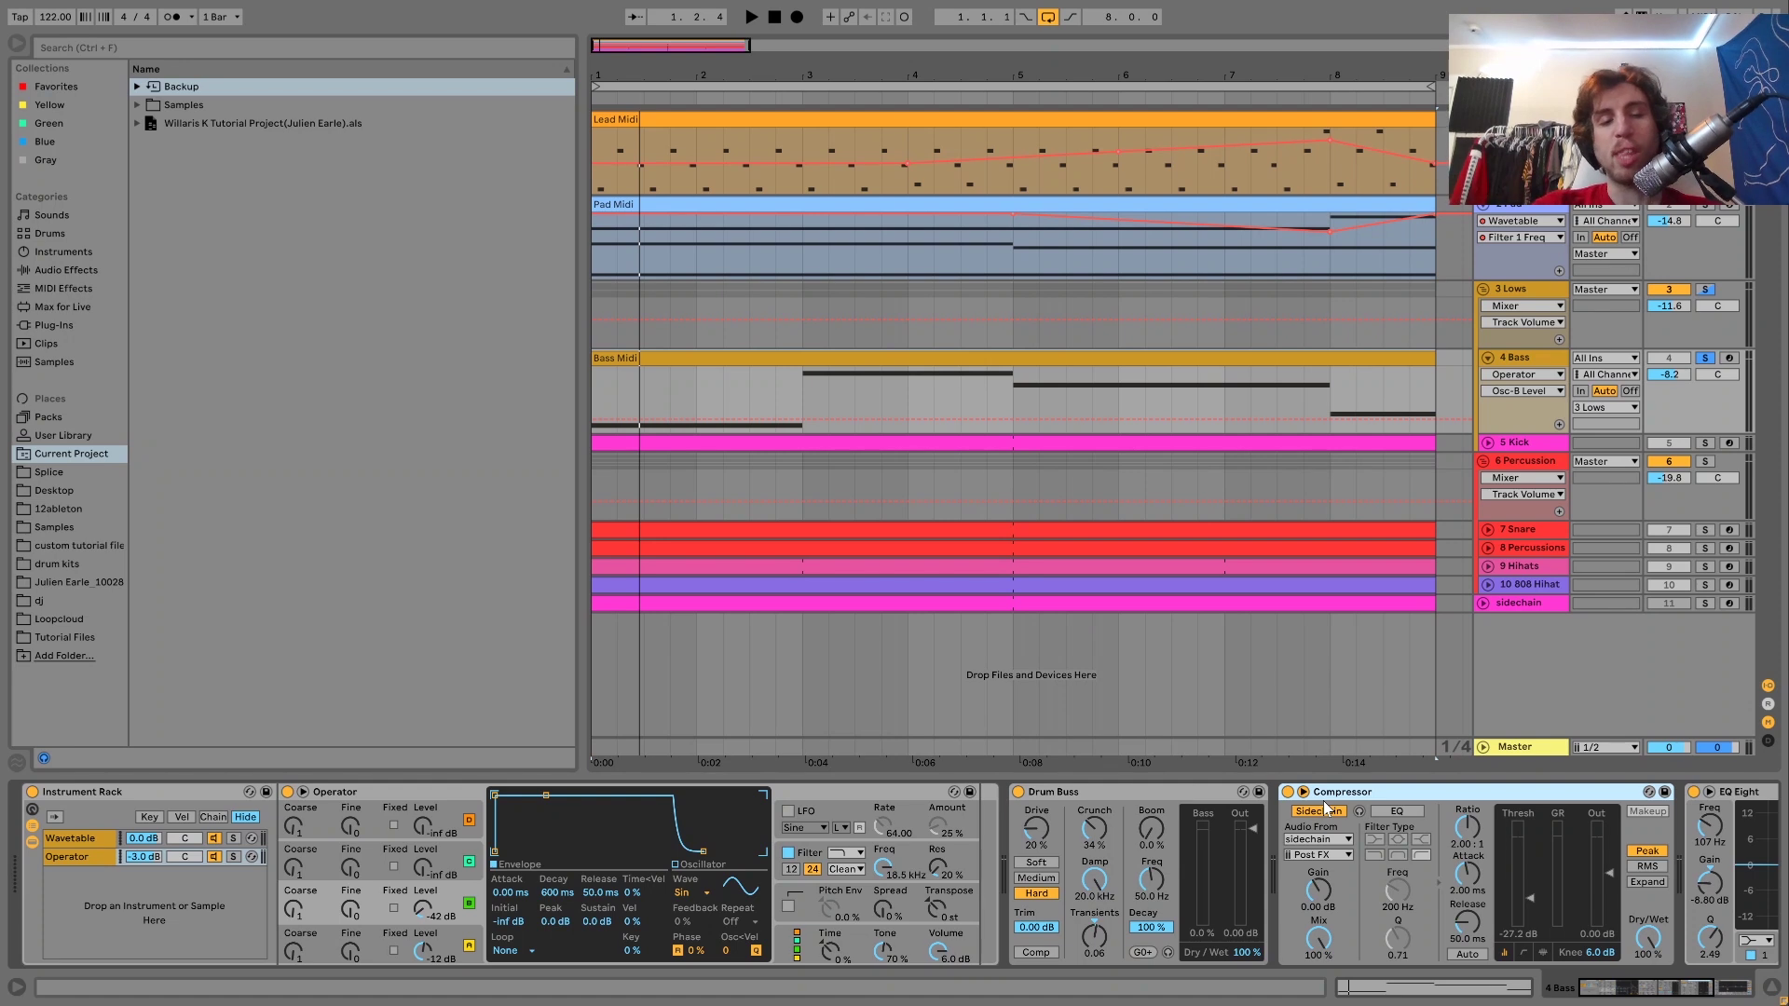
key(space)
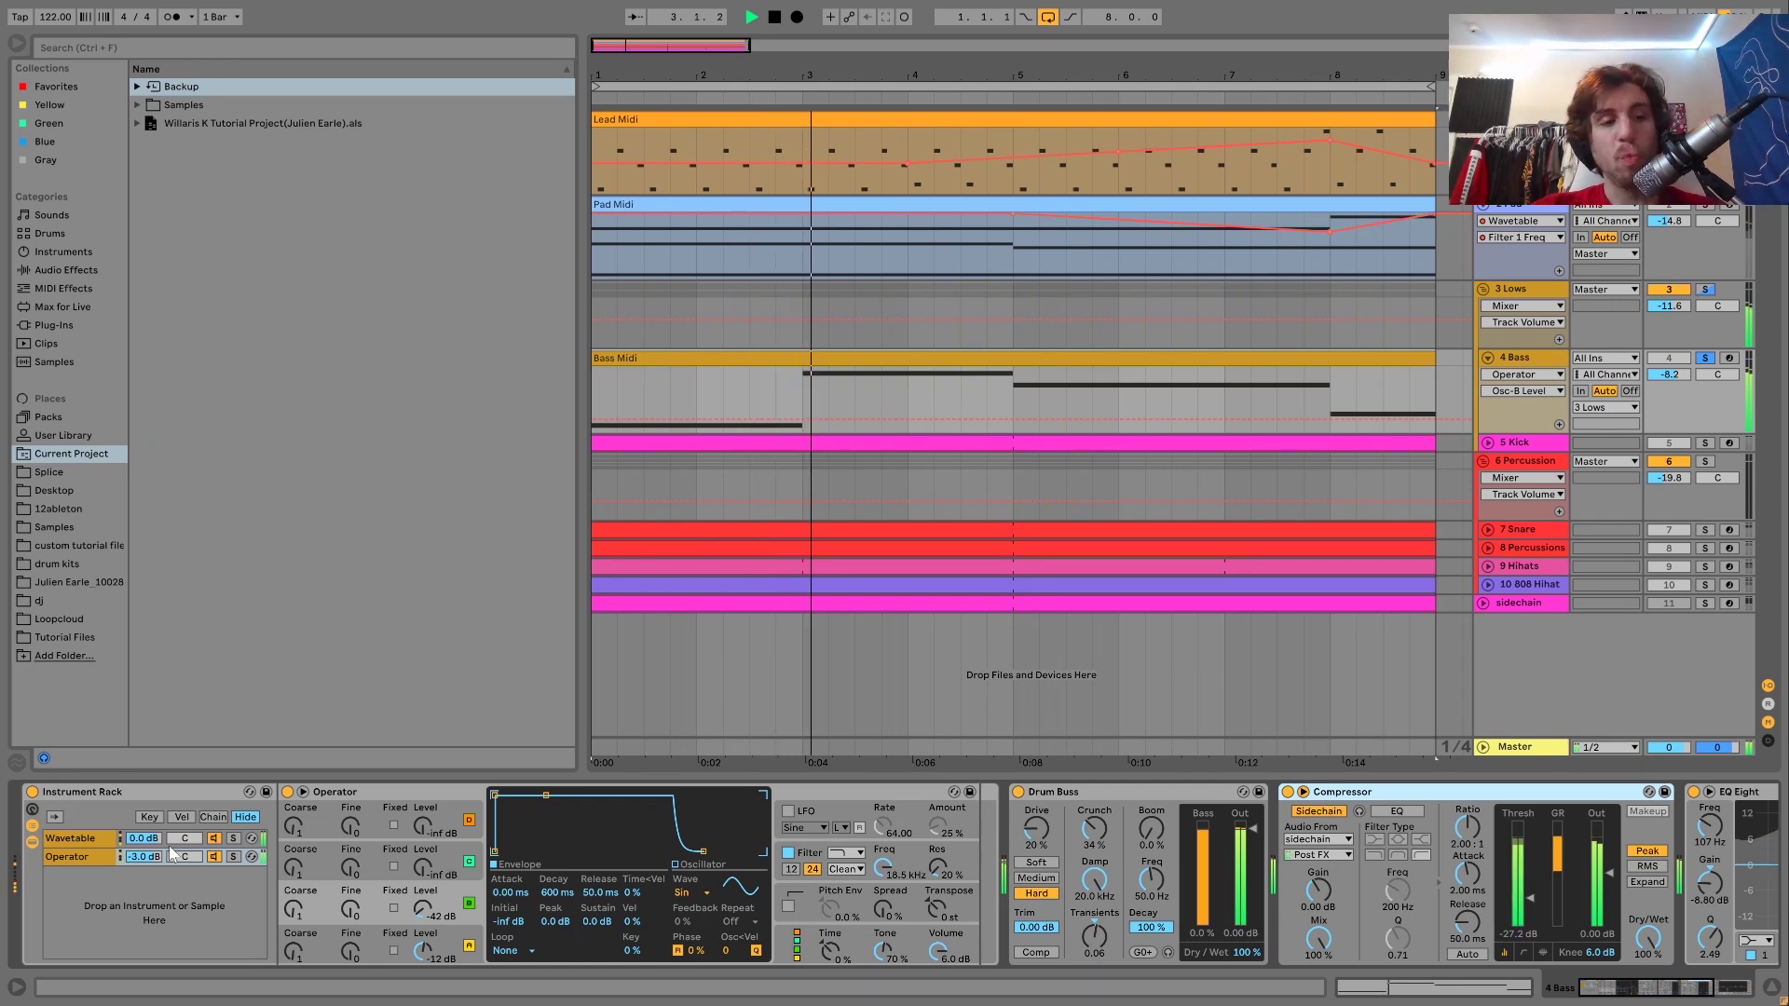
key(space)
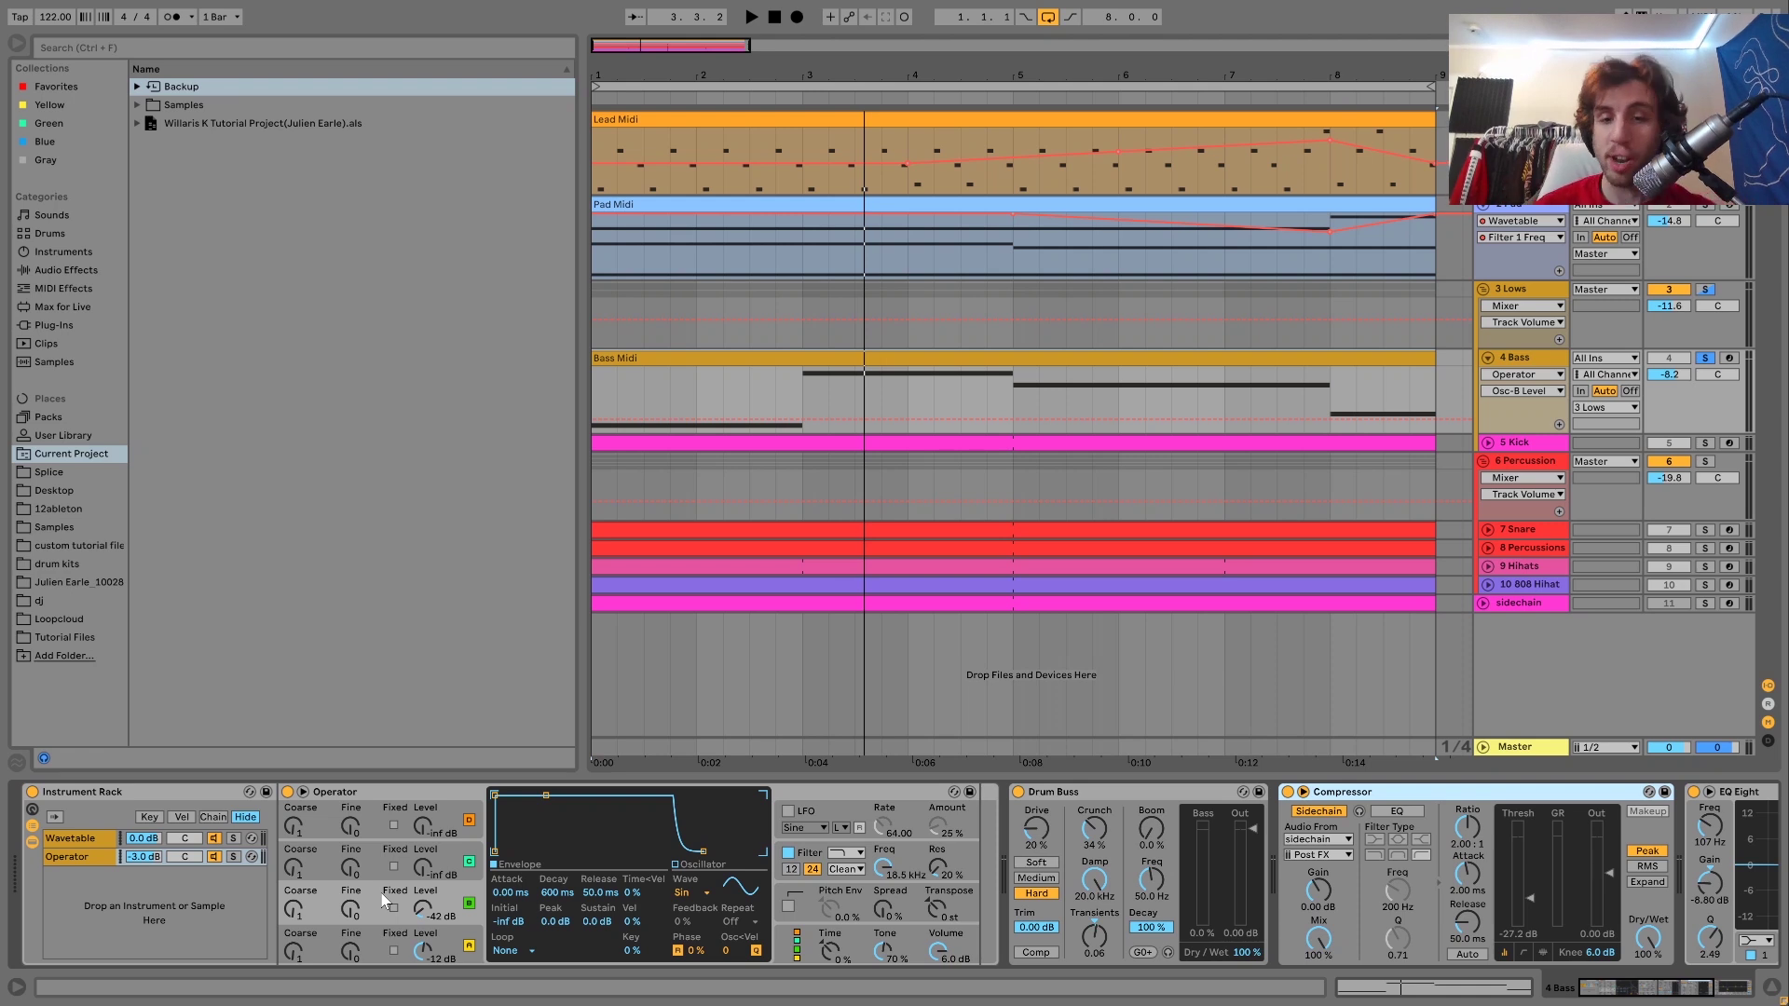
Step: Examine the bass's Drum Buss, sidechained Compressor and EQ Eight, including the EQ's low-frequency dip
scroll(378, 891, right, 3)
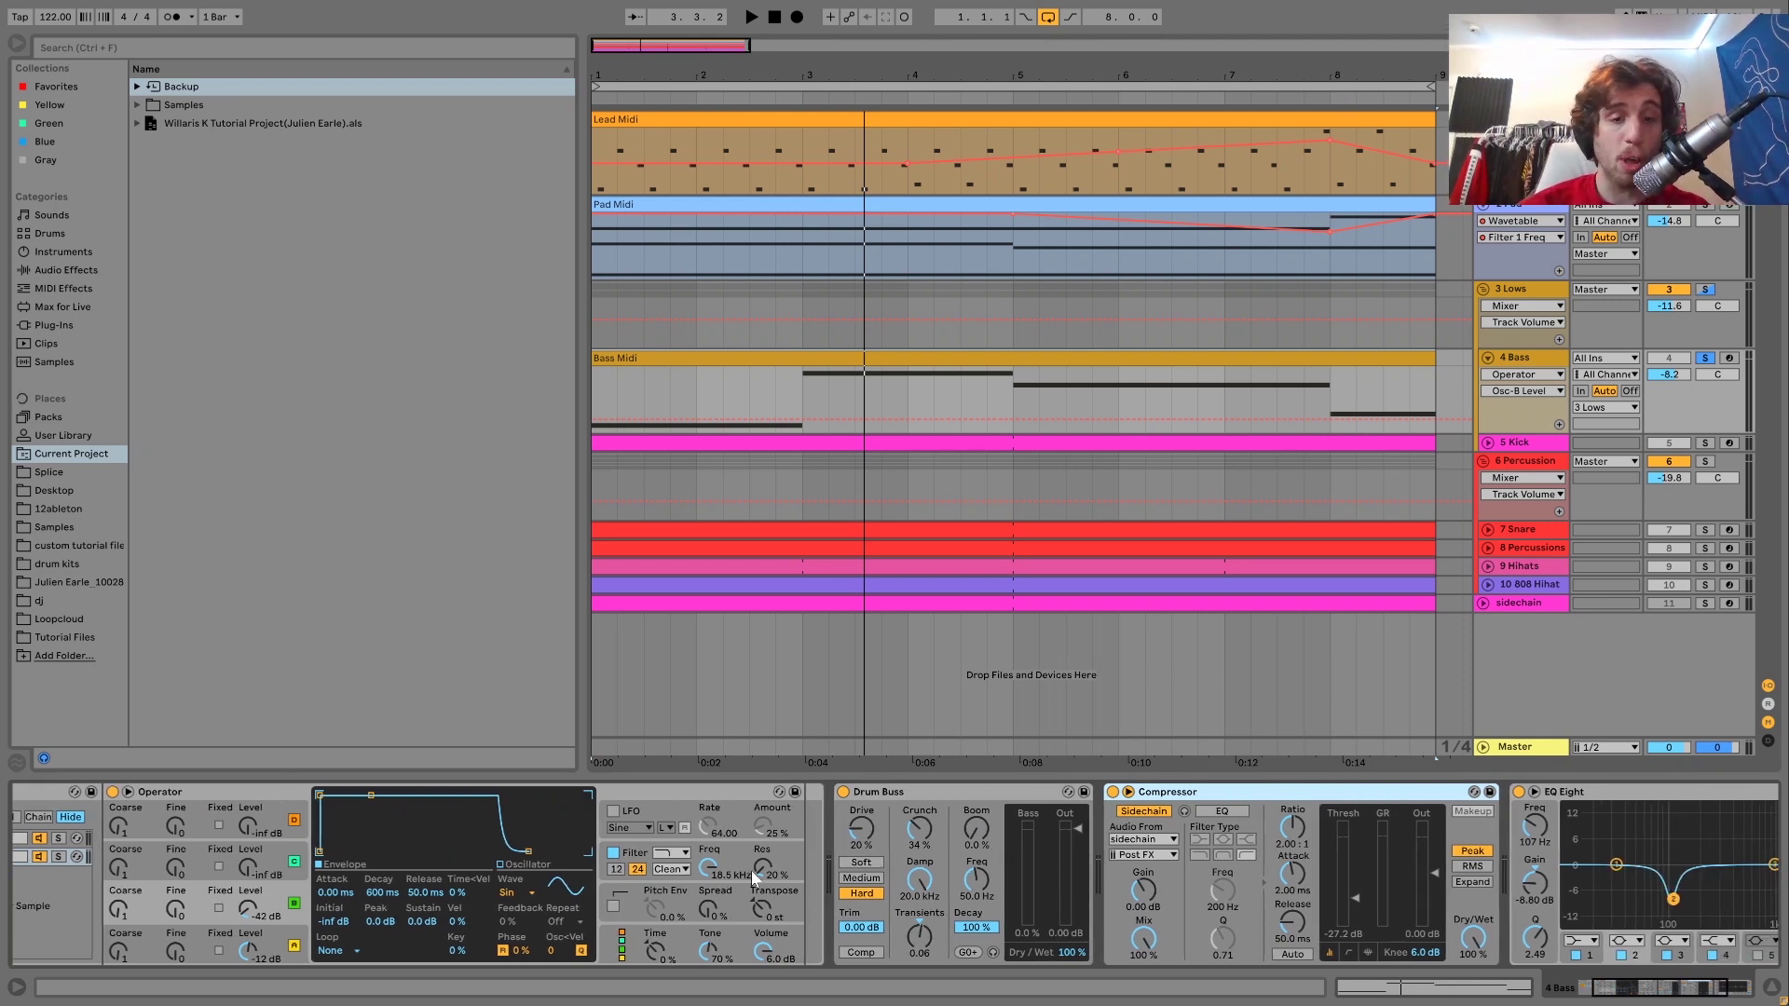
click(950, 794)
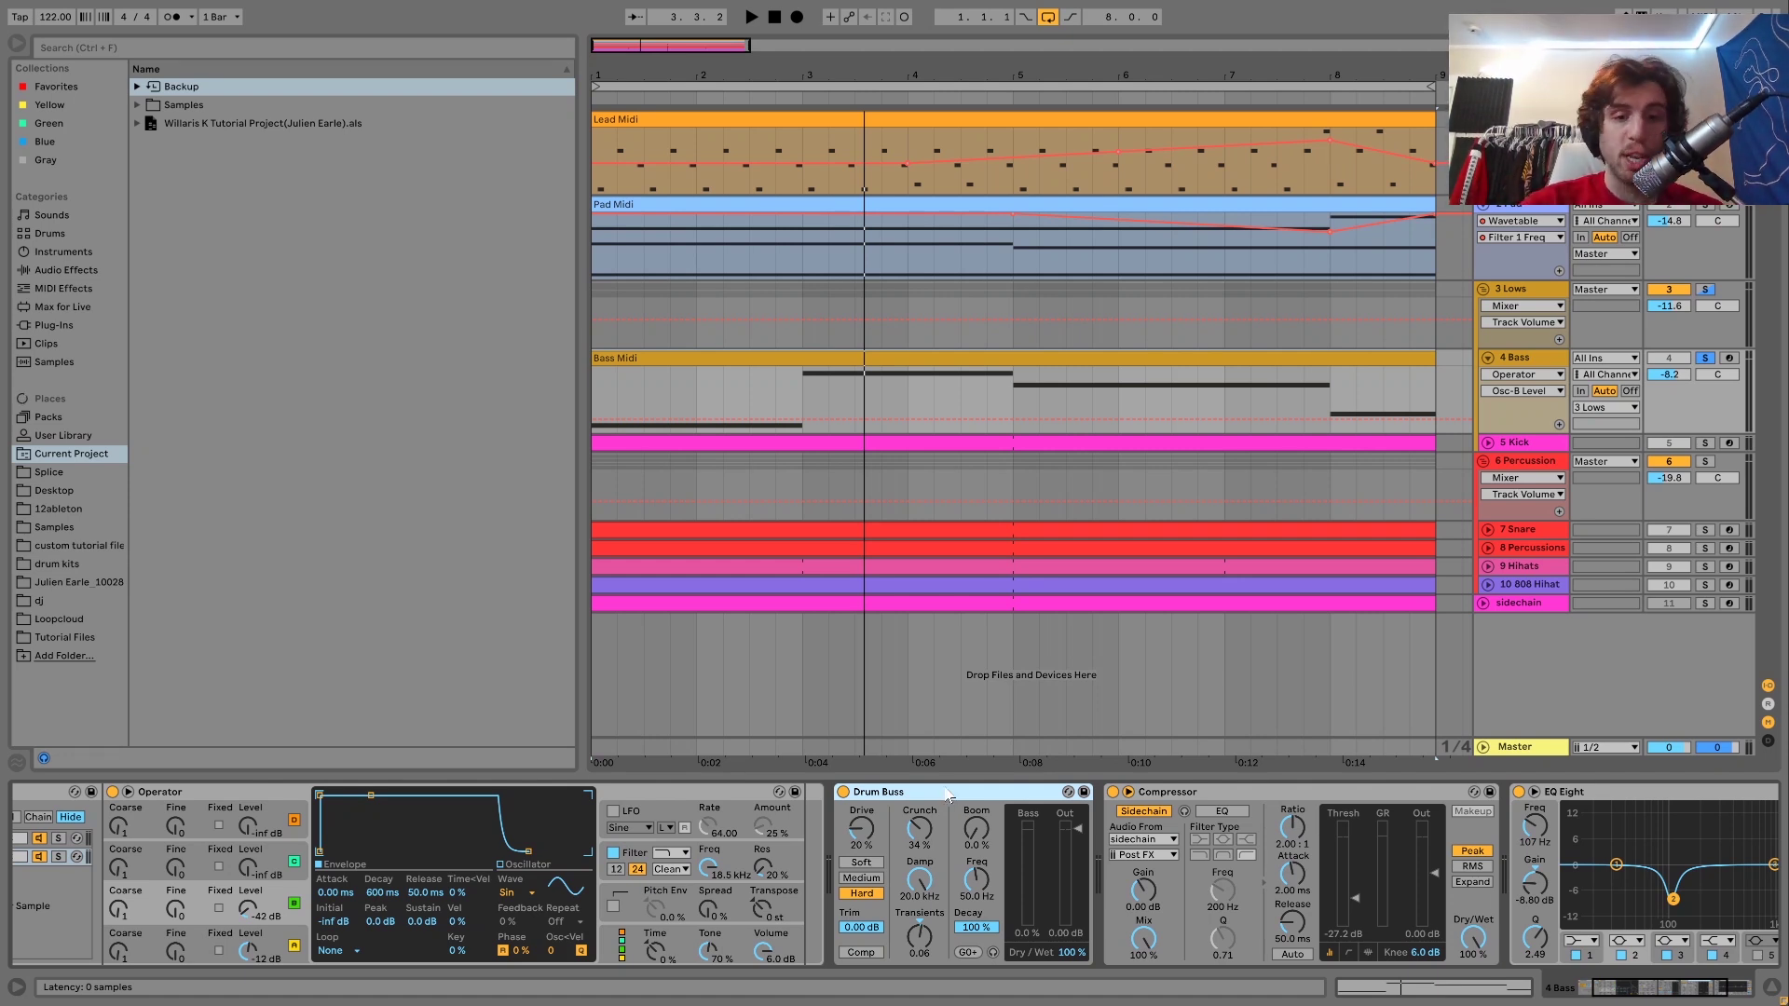
scroll(897, 890, right, 5)
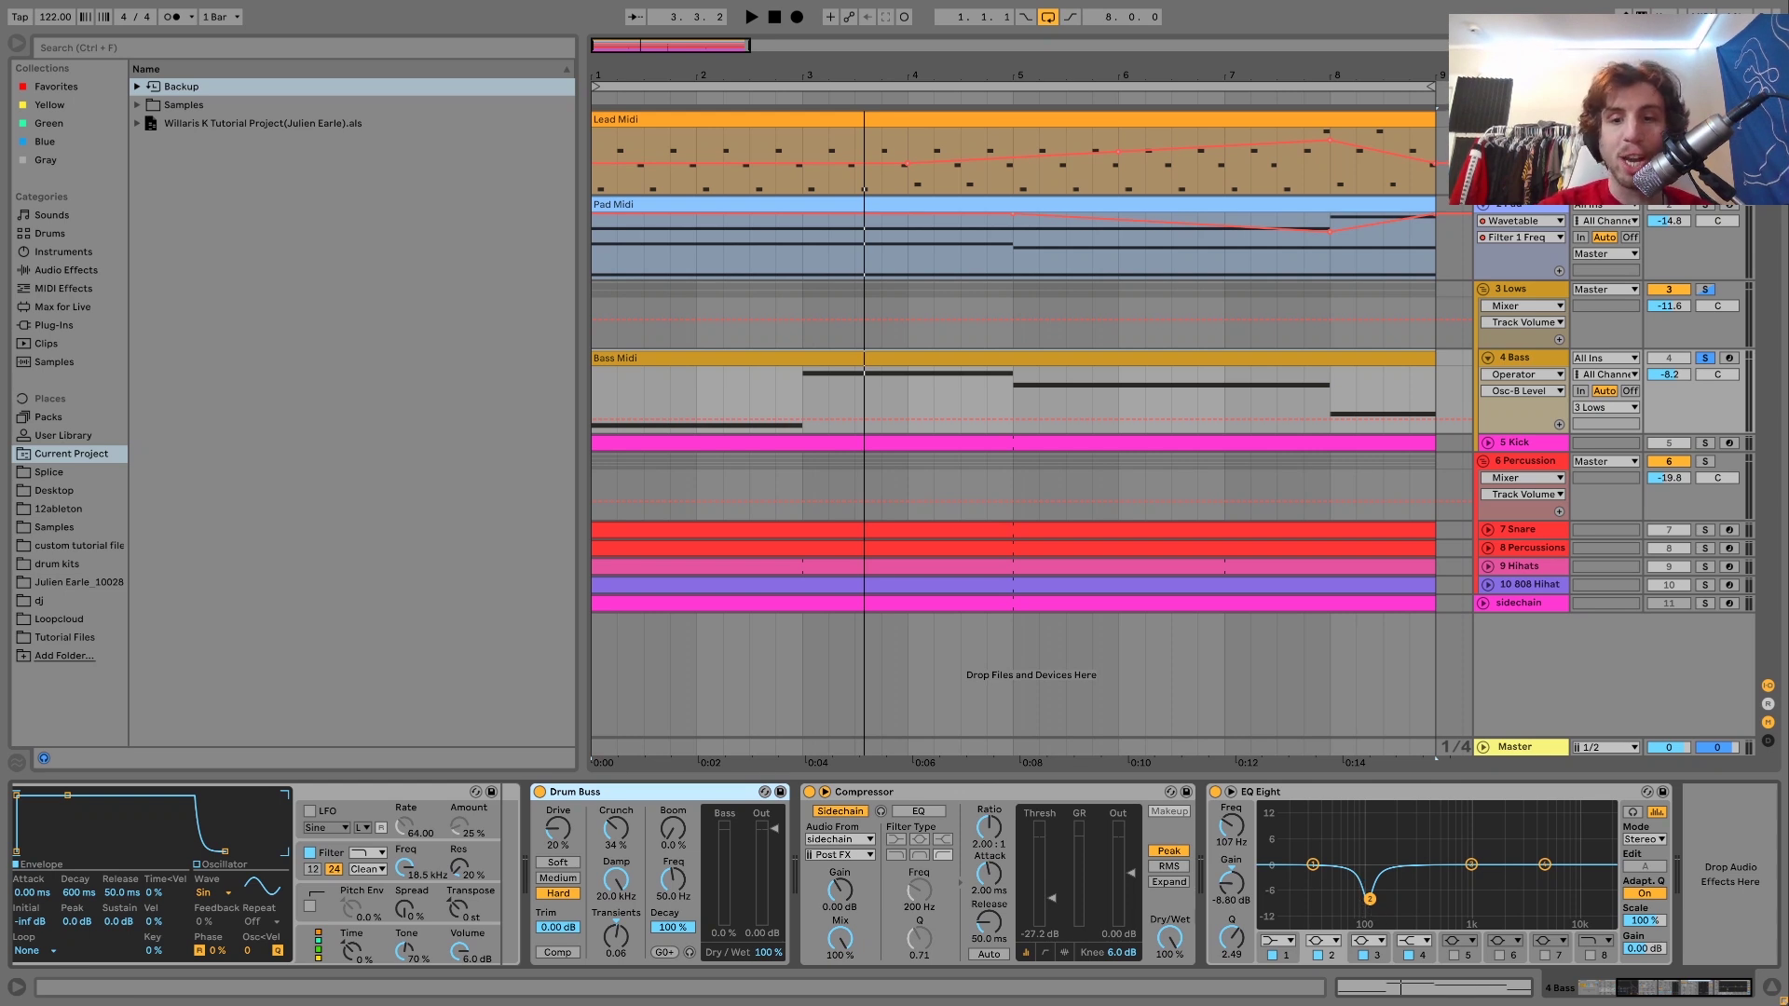
click(1368, 901)
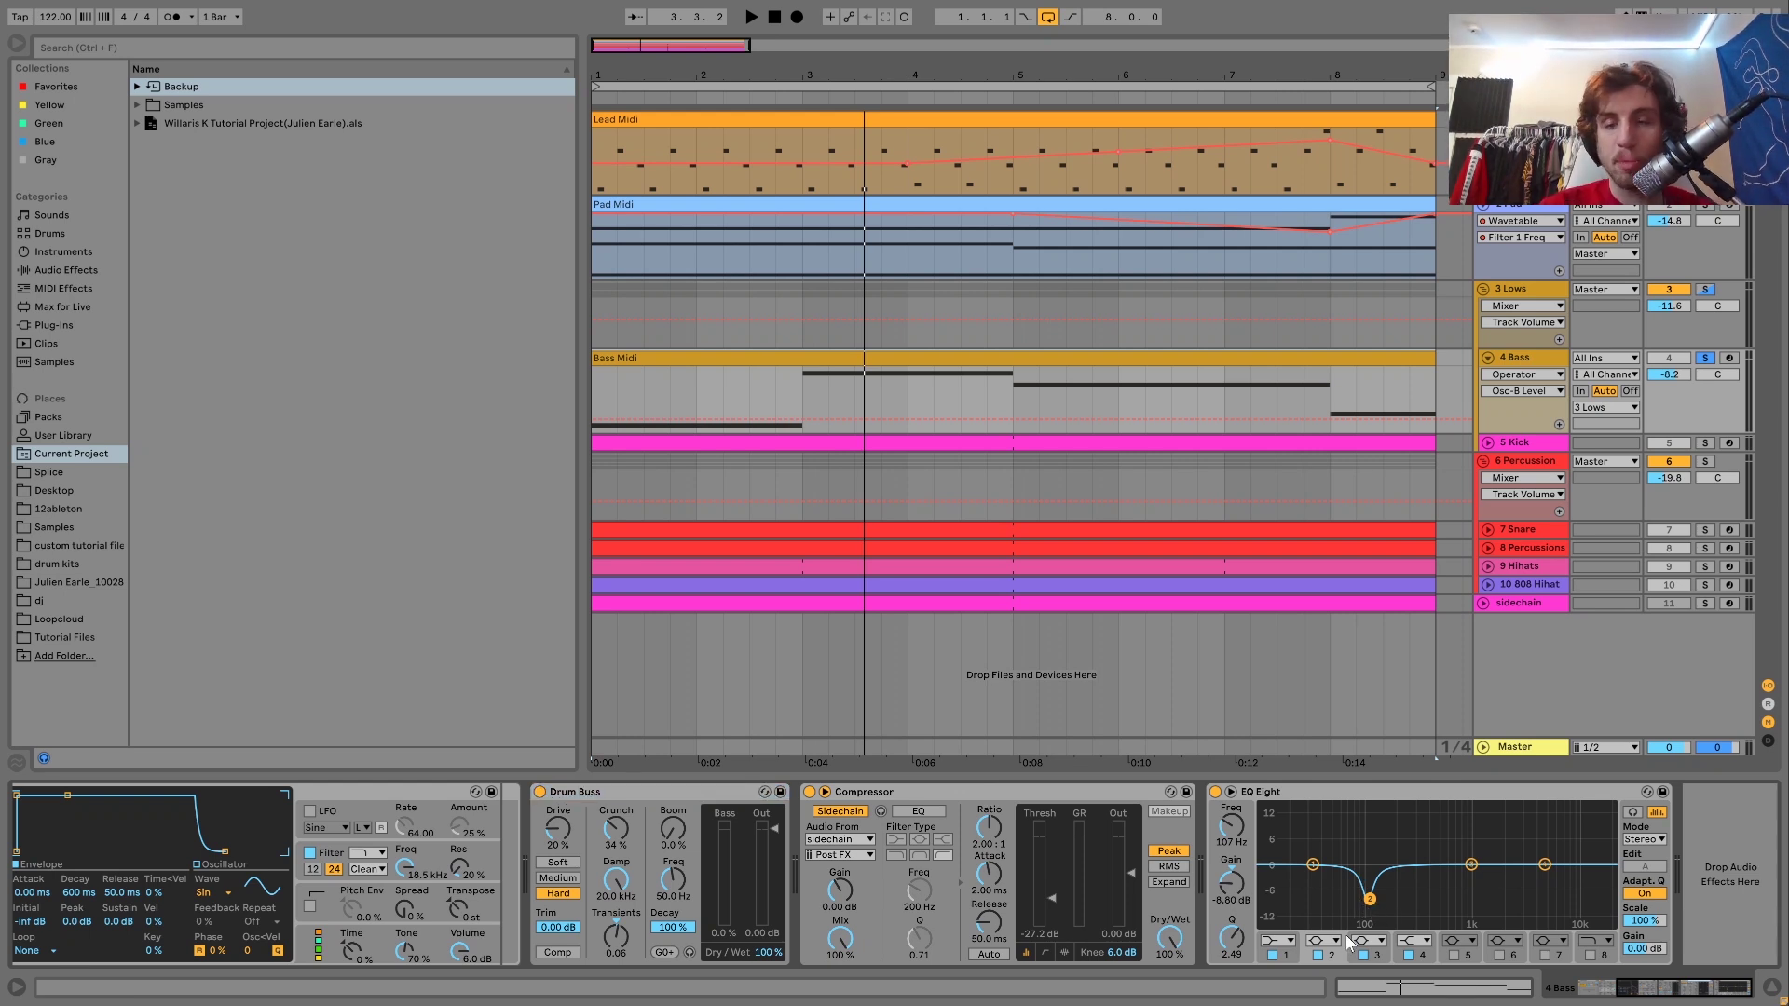
Step: Show the Kick track's sample and Drum Buss, and play the kick in solo
click(1519, 450)
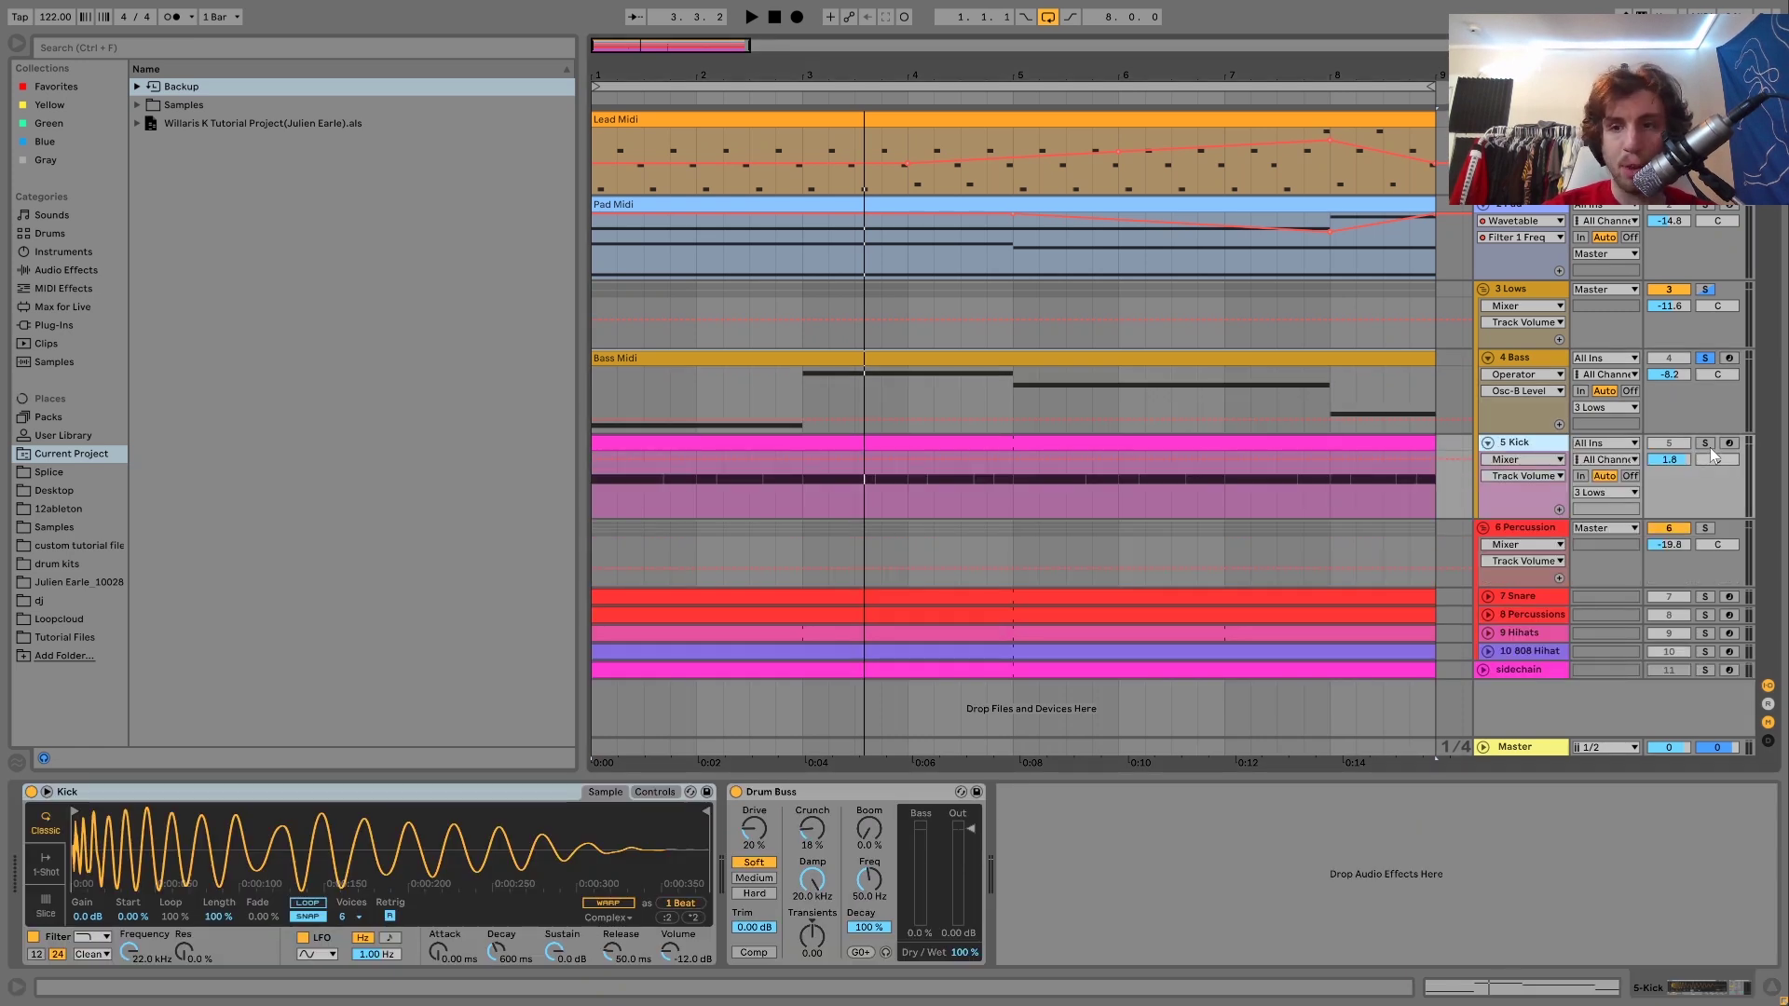
click(1705, 444)
key(space)
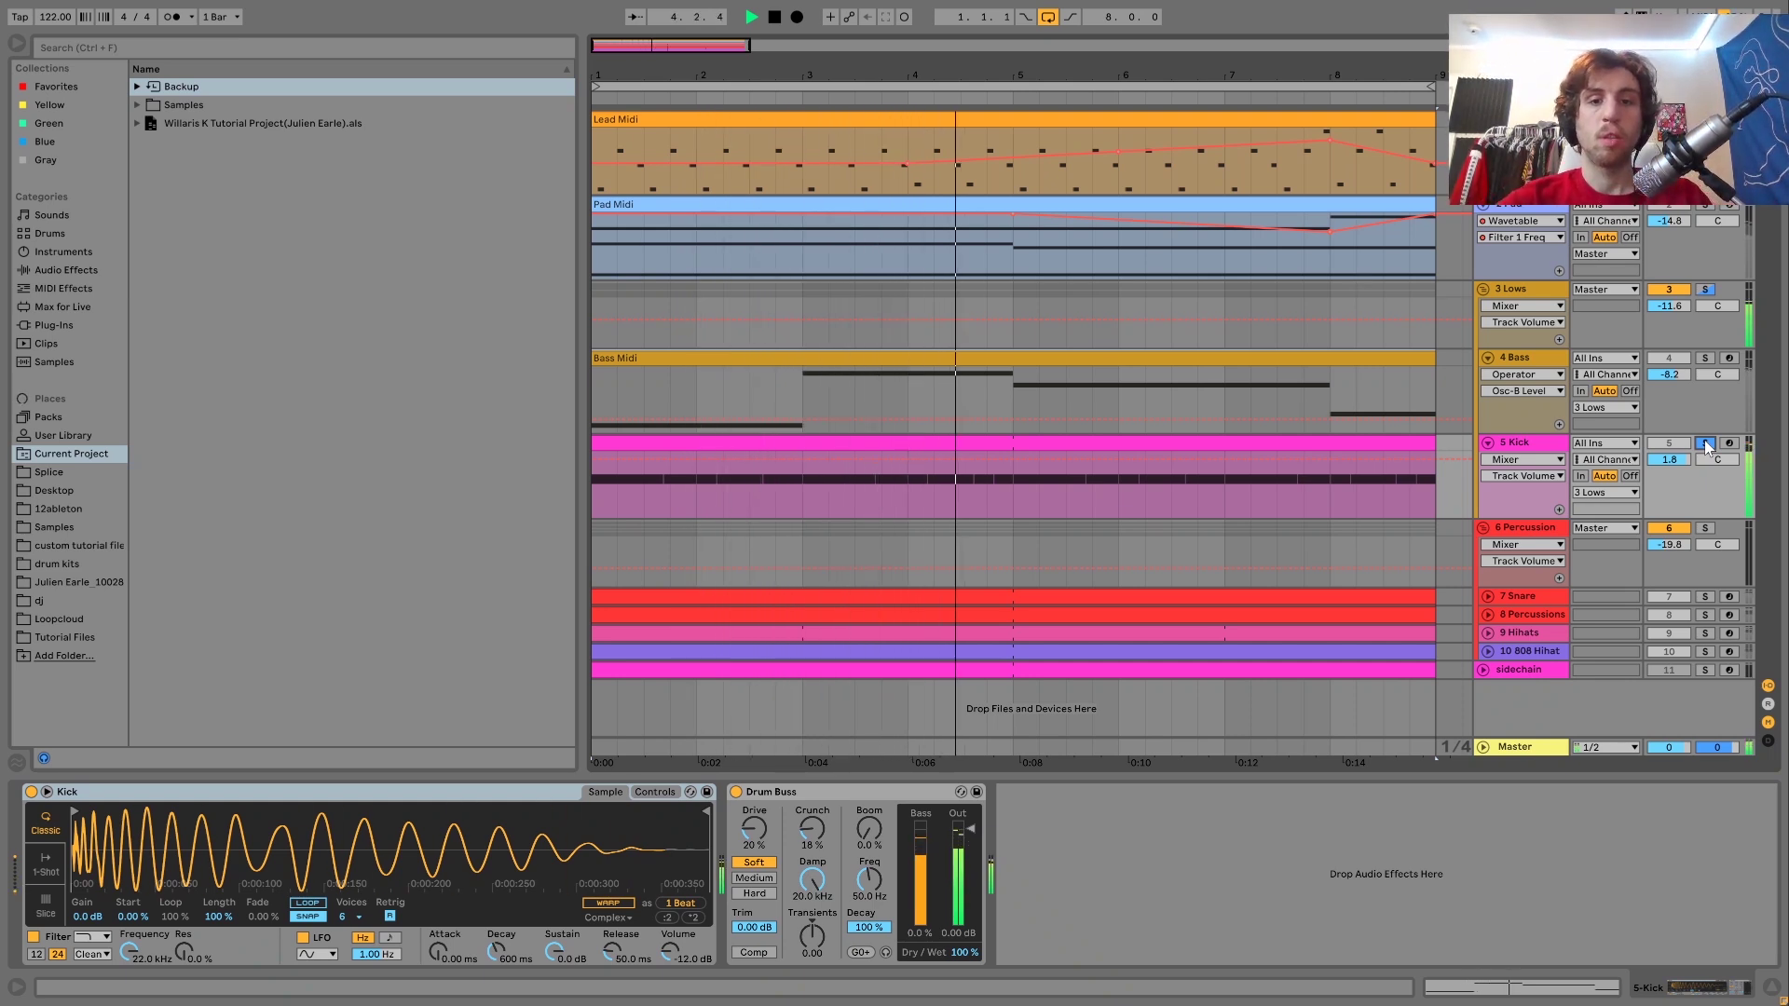
key(space)
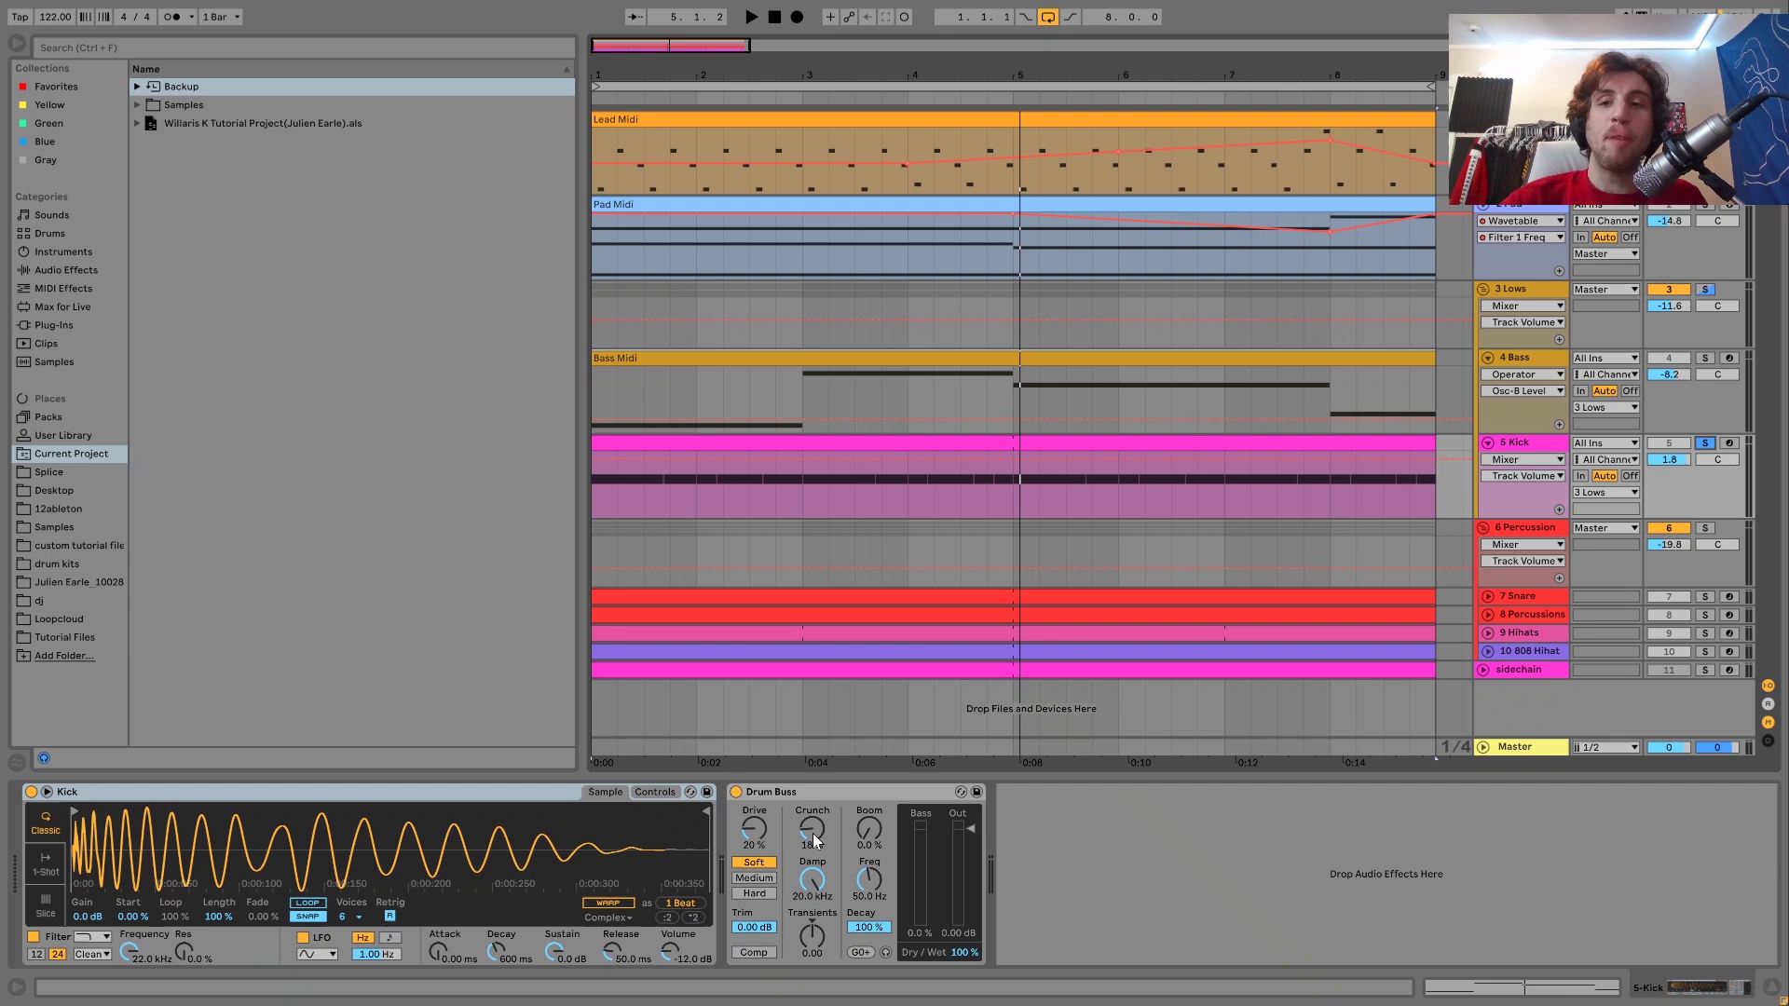
Step: Solo the Percussion group alongside the kick, play both together, and take the group out of solo
click(1707, 528)
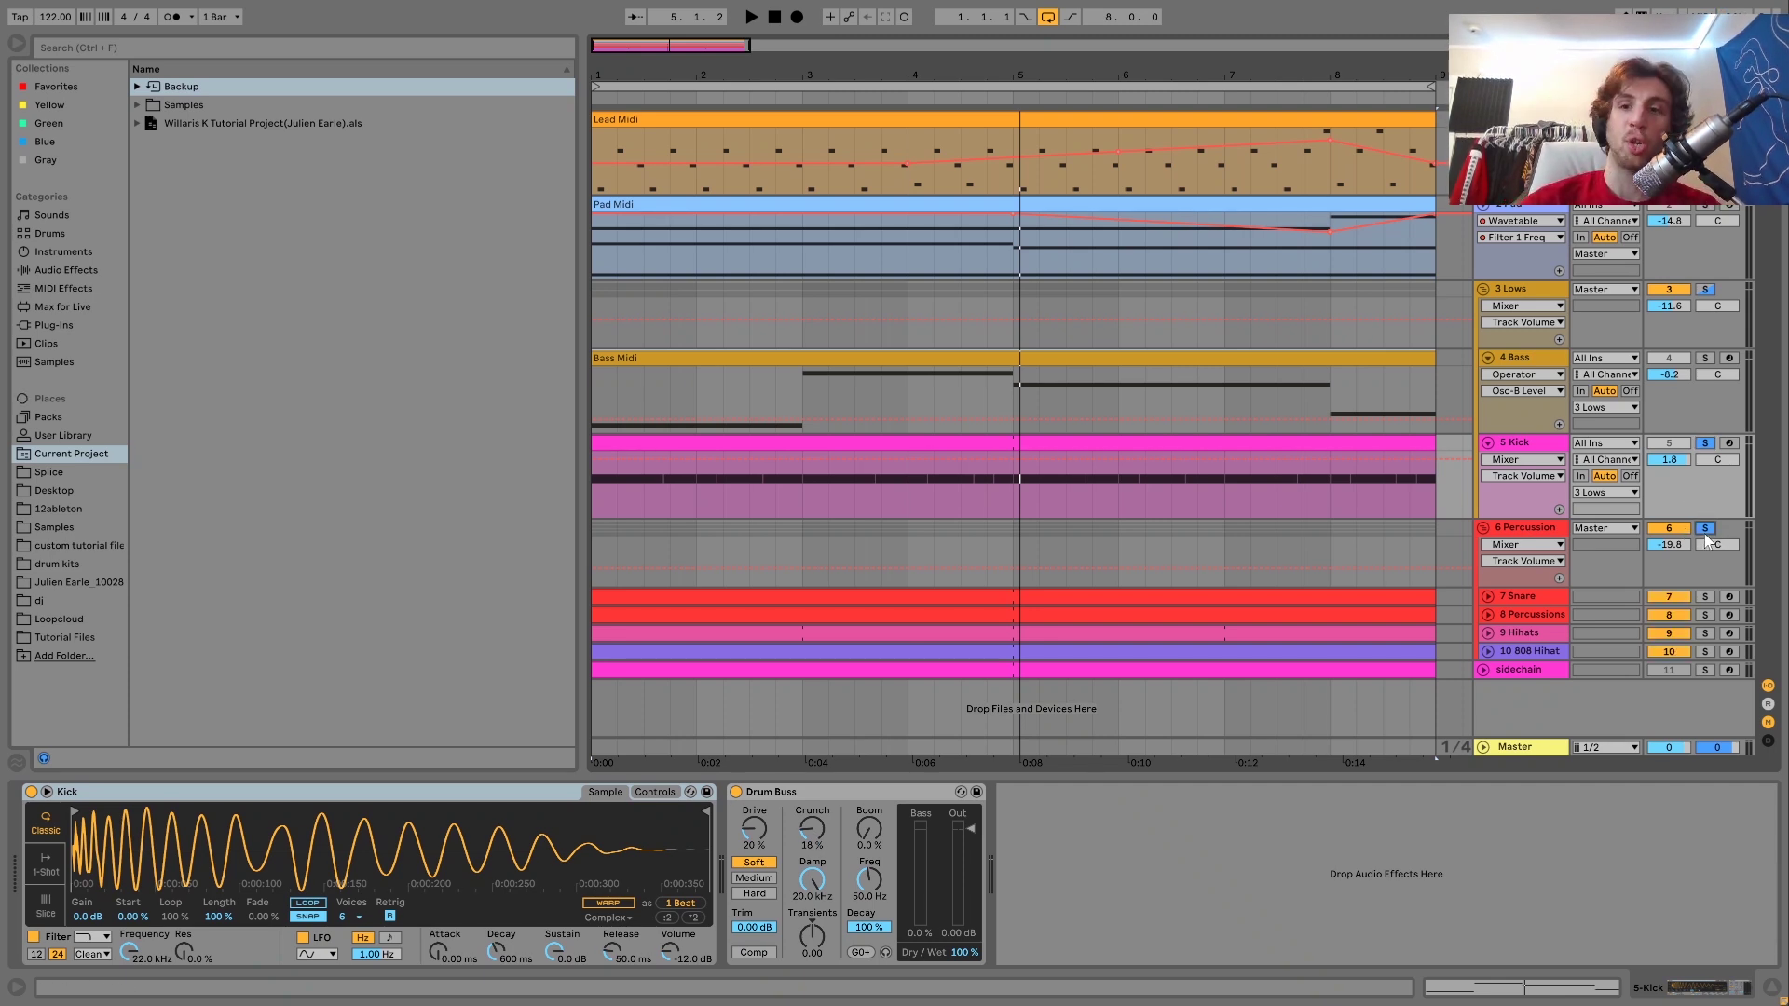
key(space)
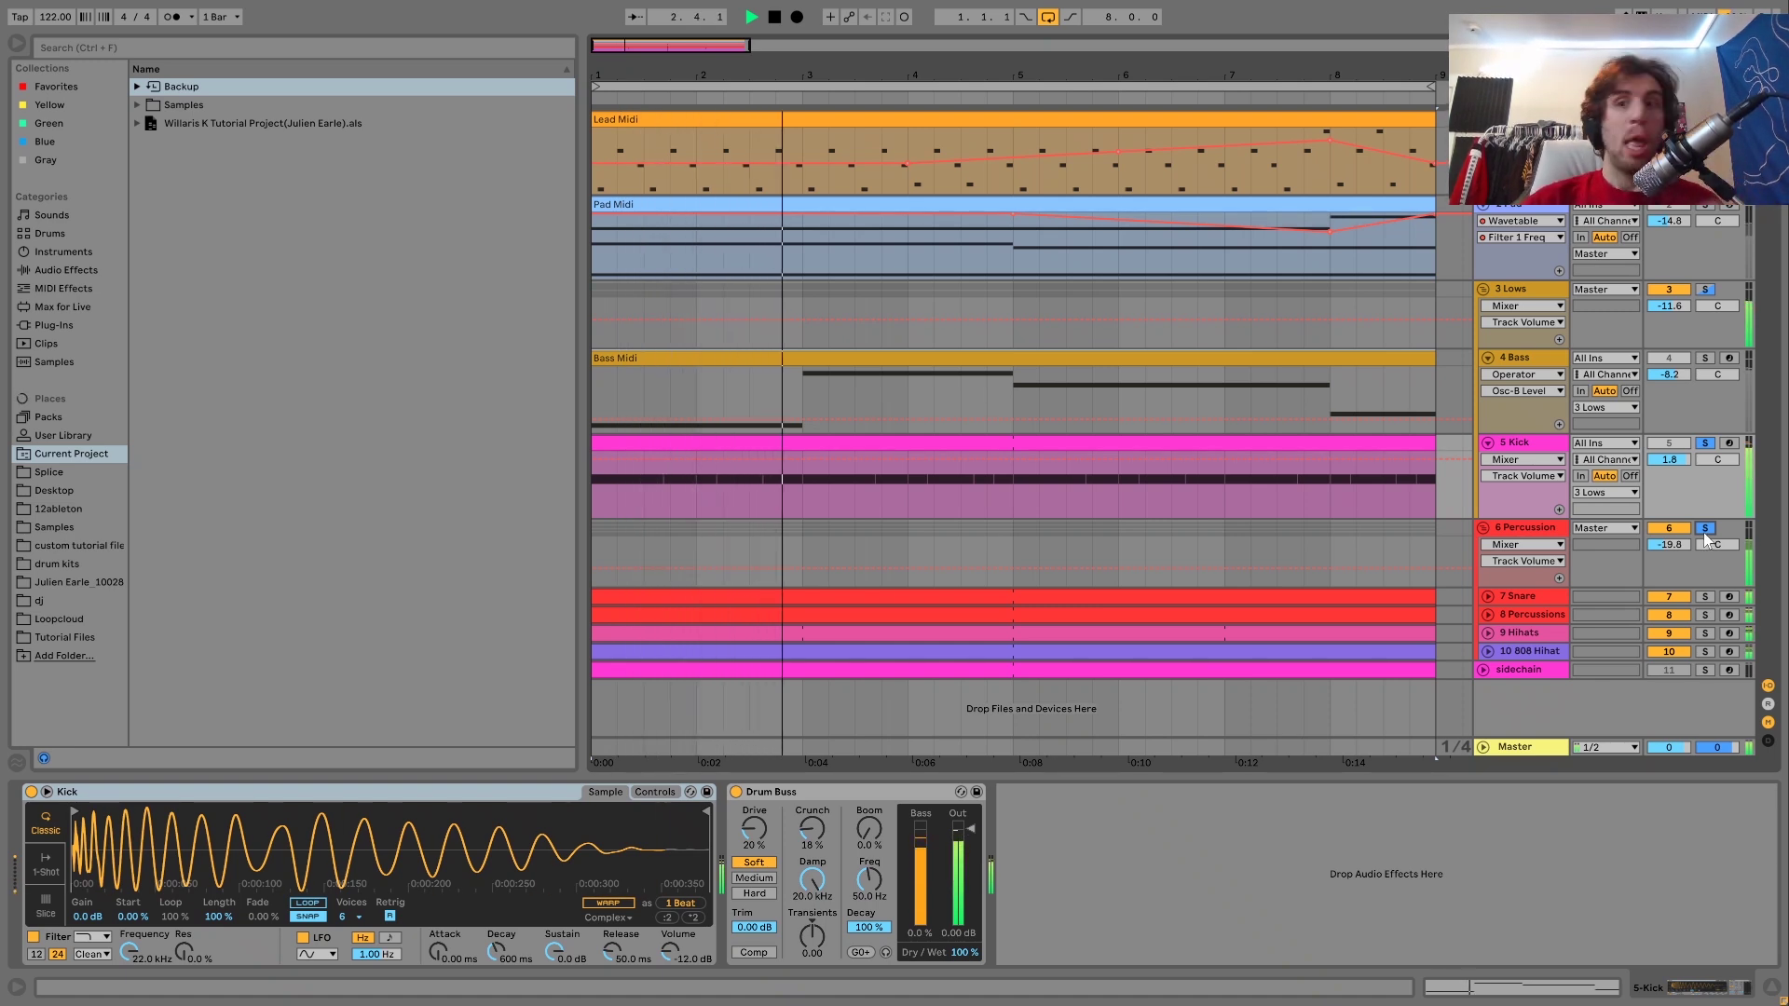
key(space)
click(1706, 529)
Step: Play the soloed kick again and examine its Drum Buss
click(1528, 443)
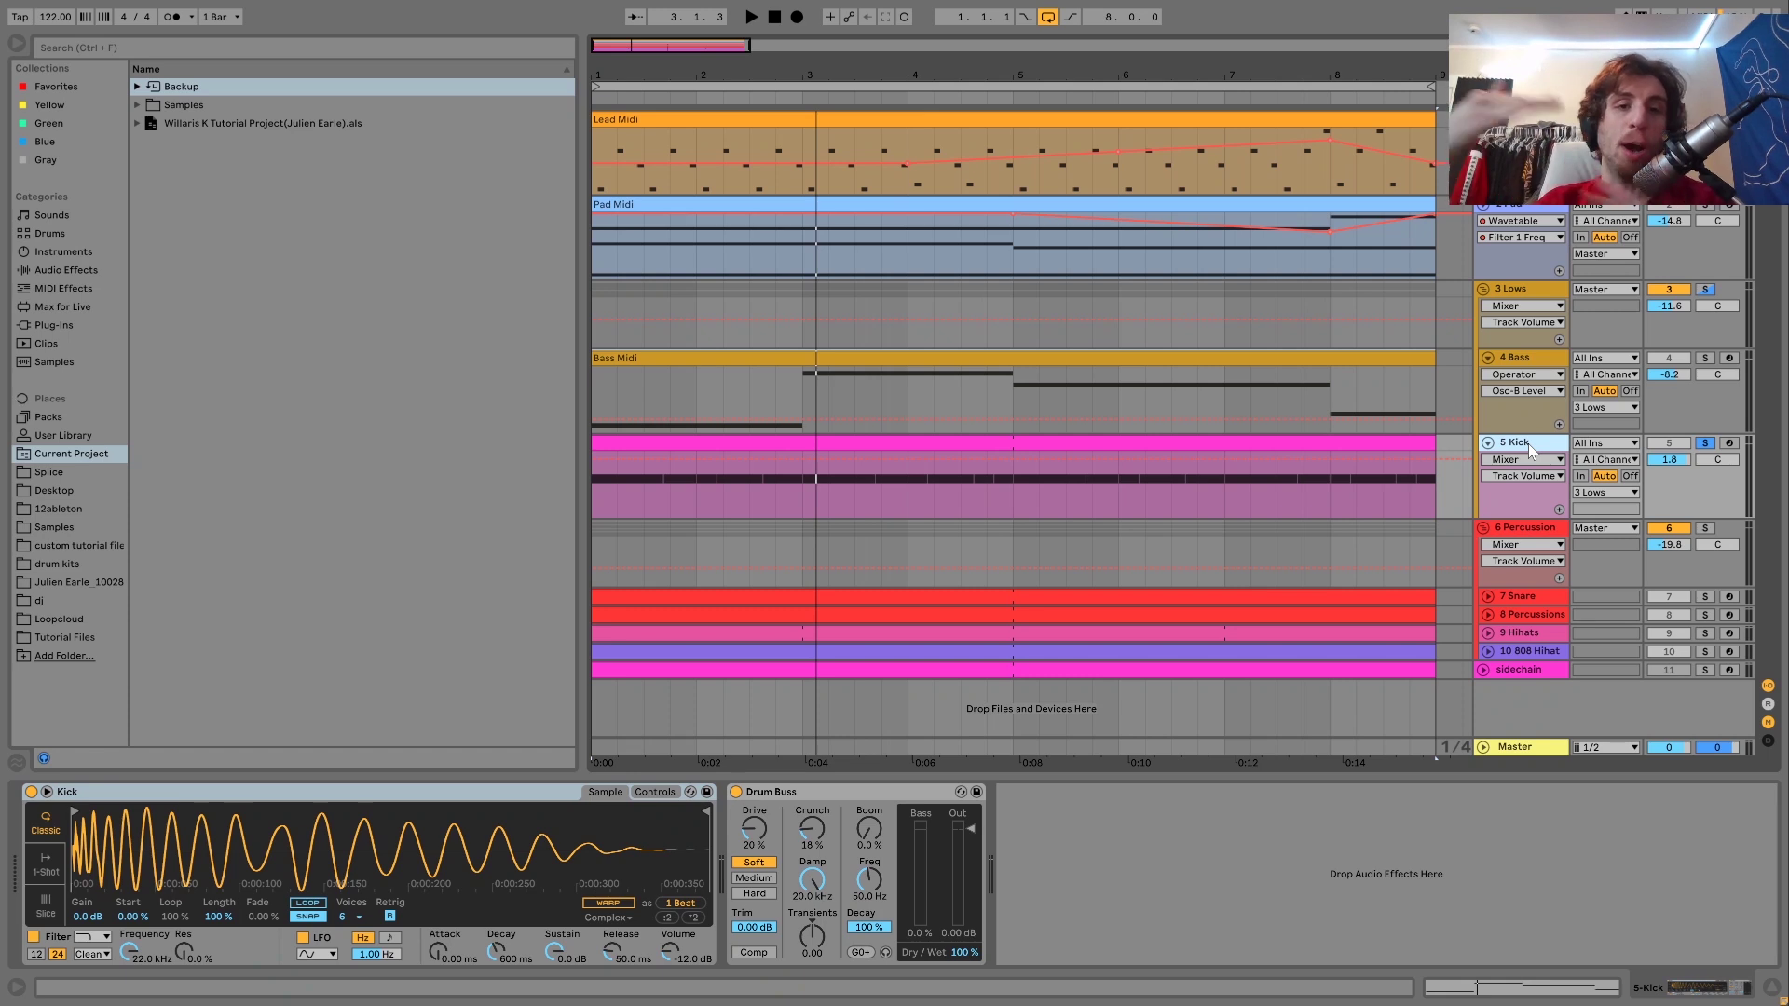
key(space)
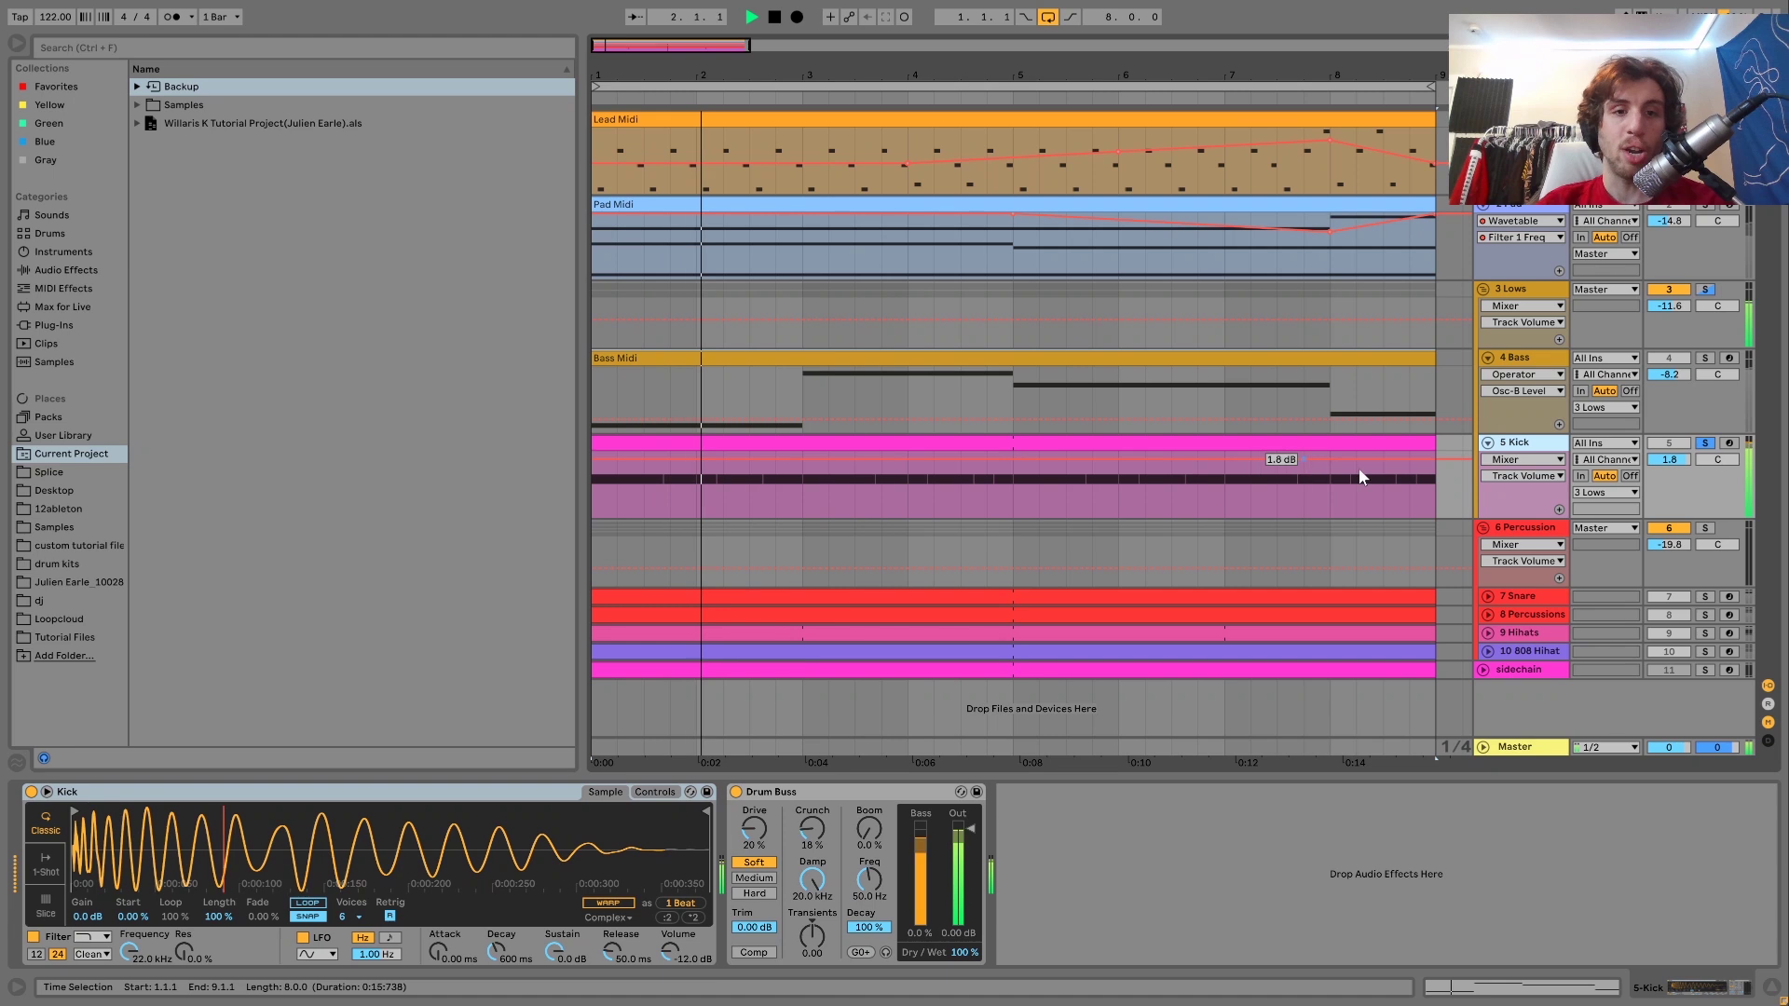
key(space)
key(space)
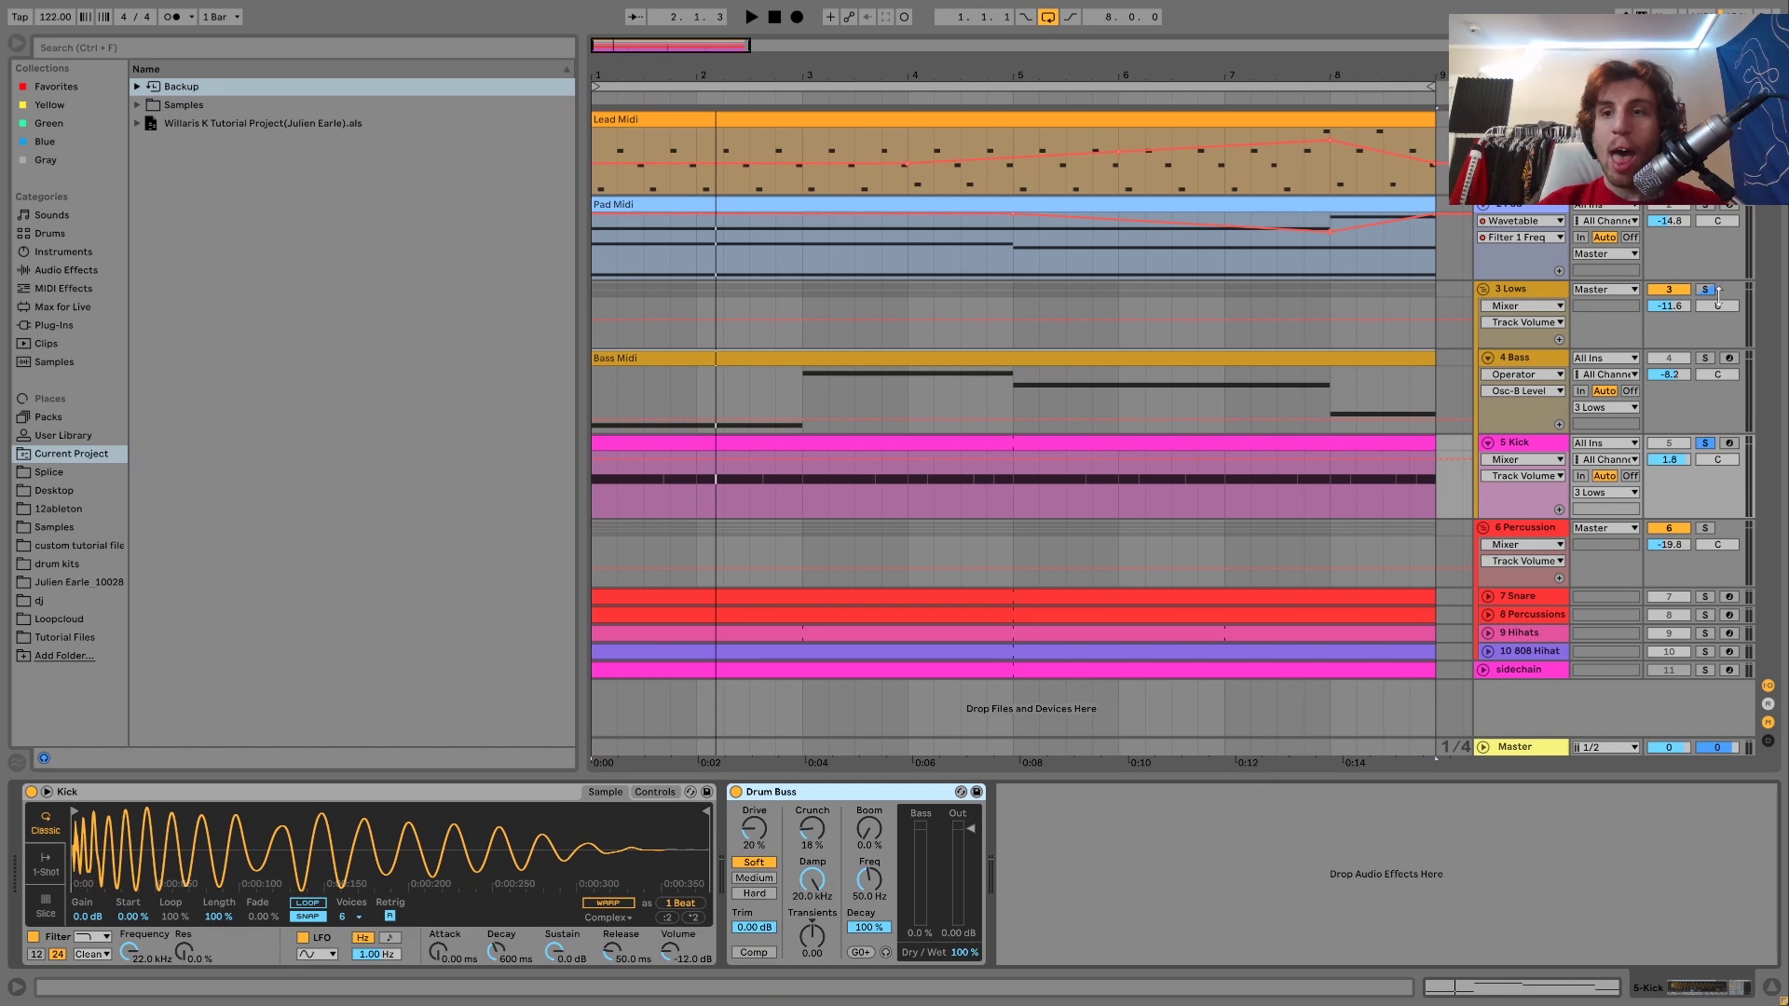
Step: Solo the whole Lows group and compare its sound with the Saturator bypassed and enabled during playback
click(1705, 290)
click(1530, 289)
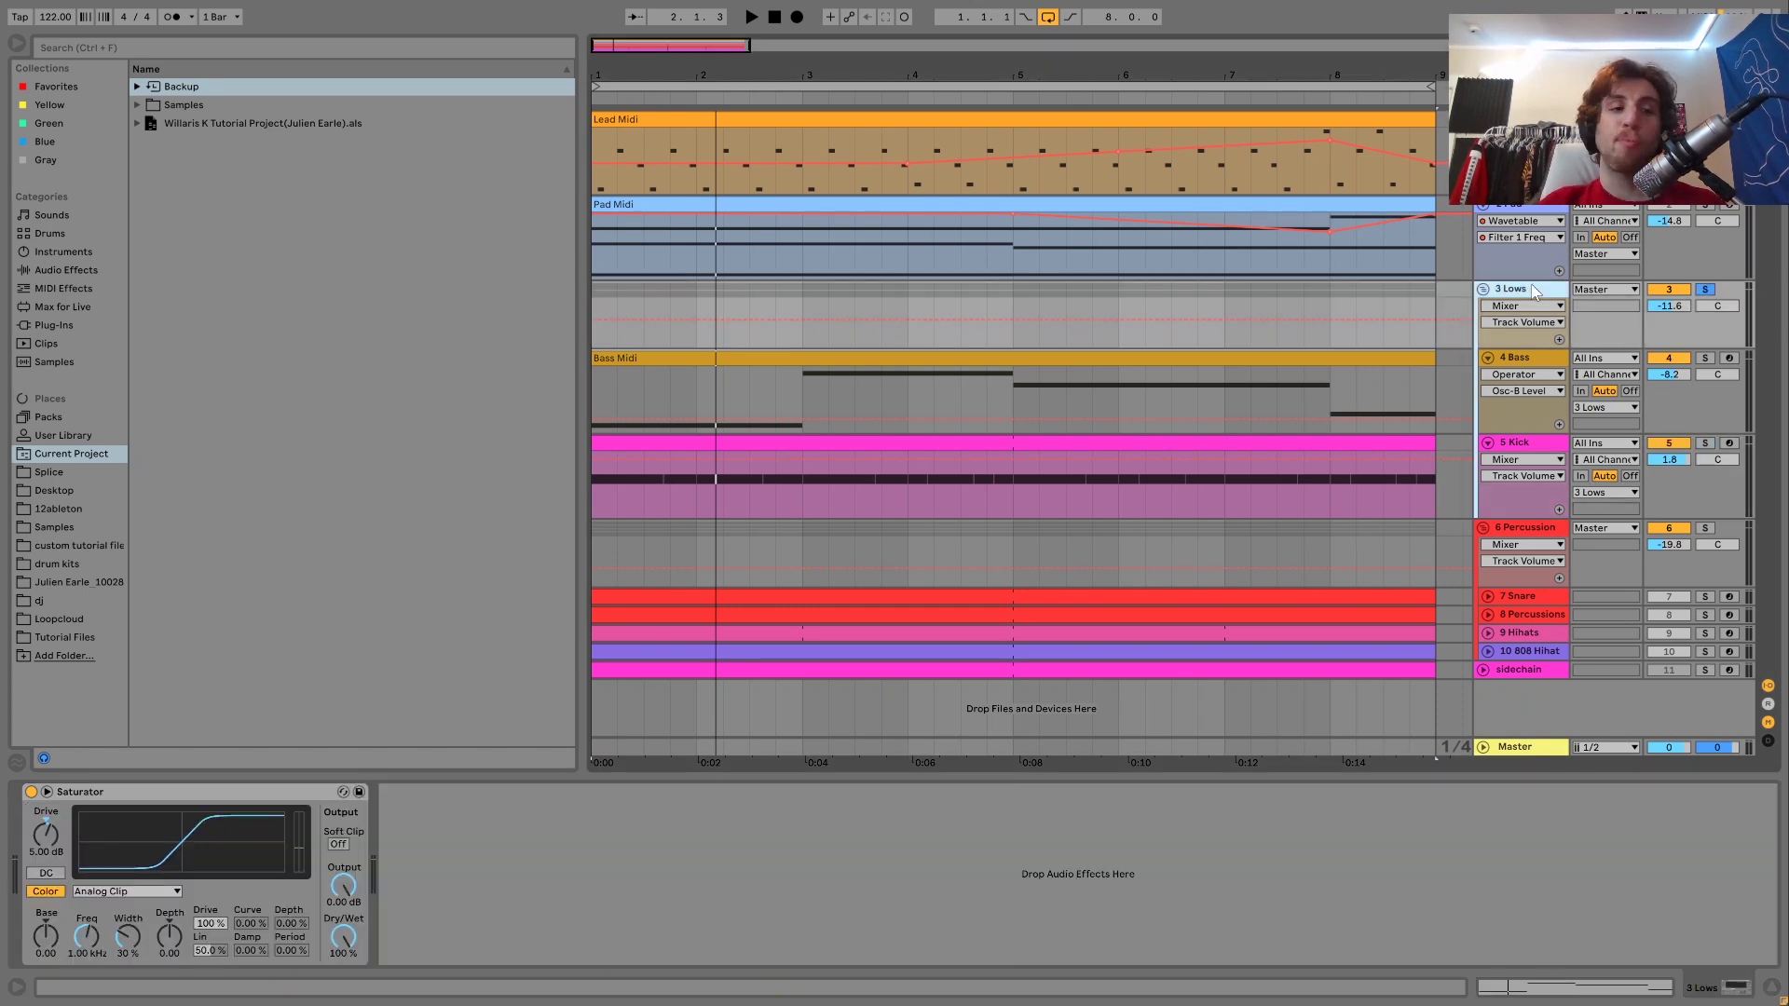
click(31, 792)
key(space)
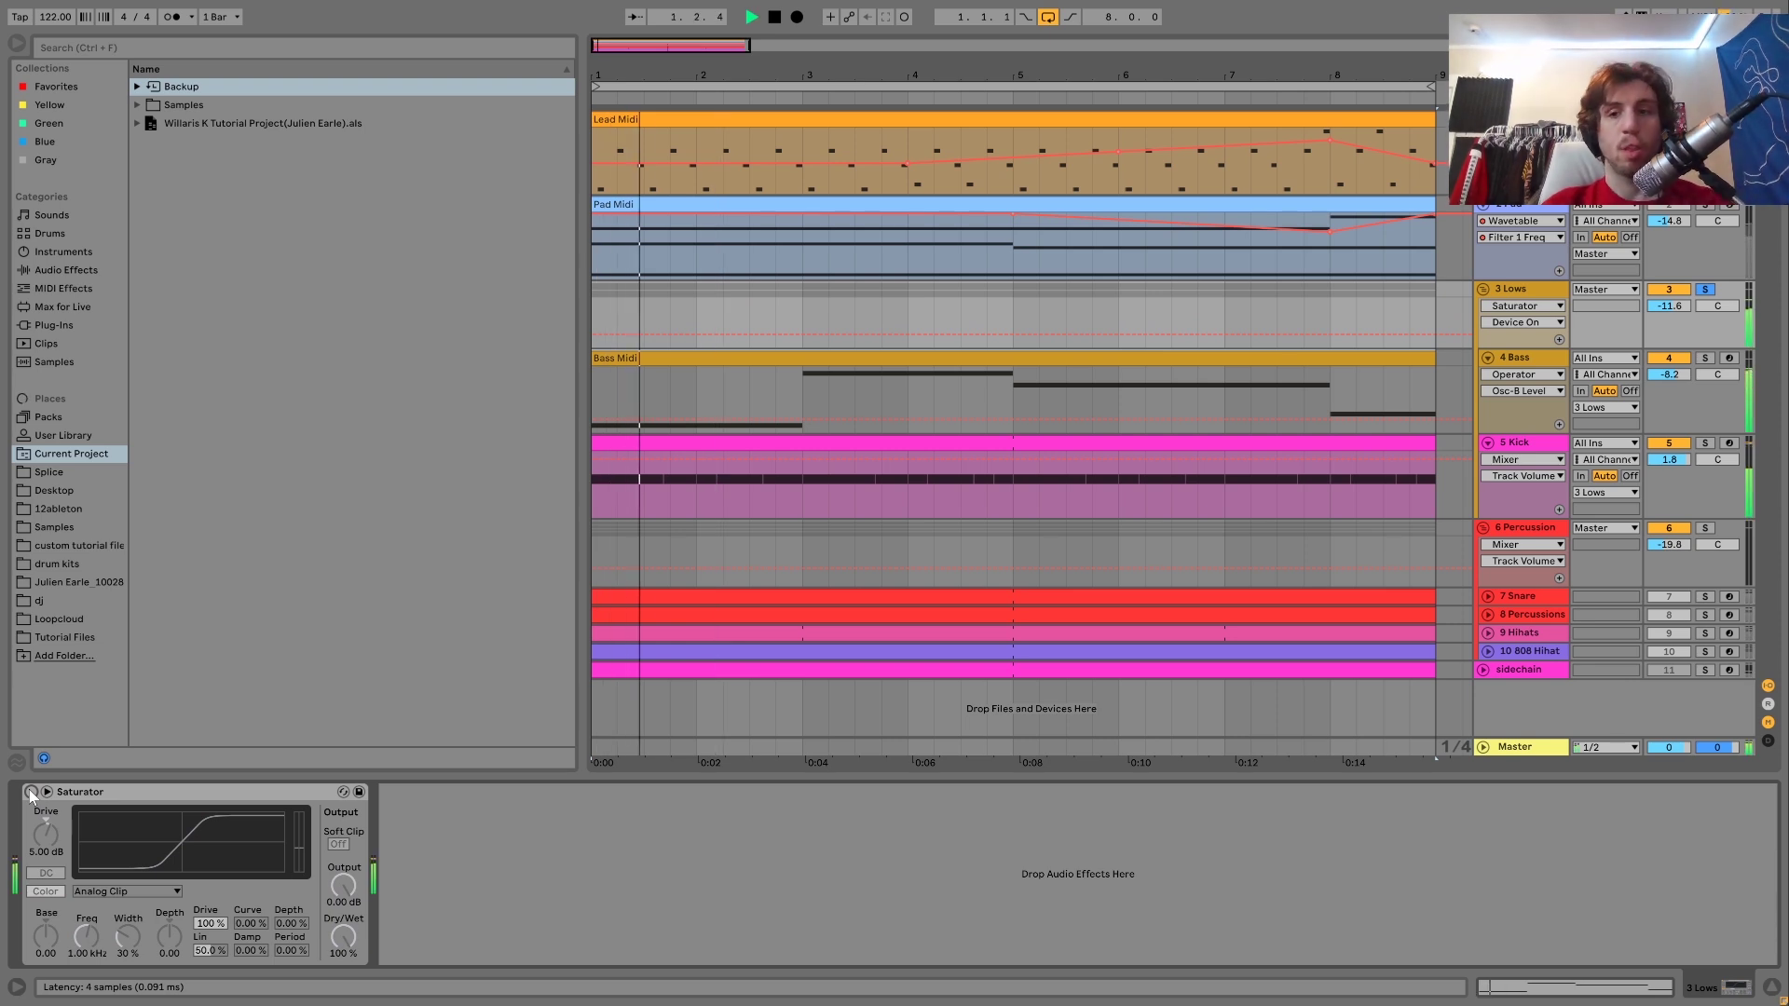
click(30, 792)
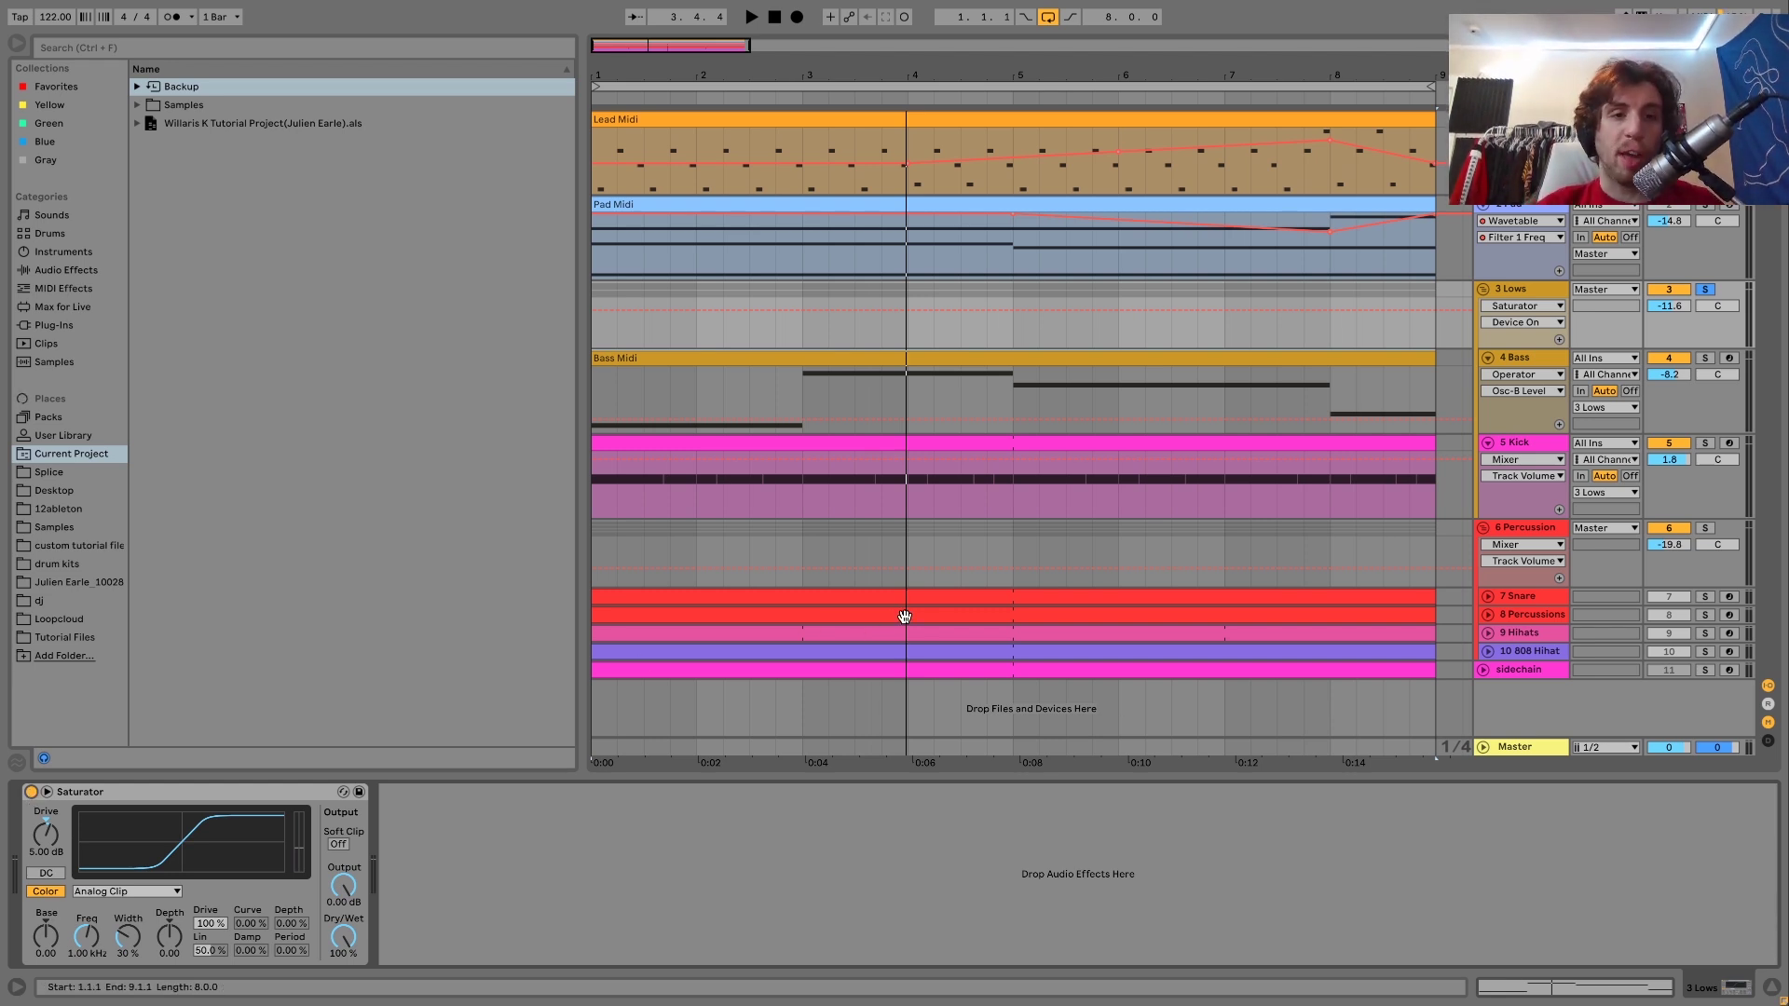
Step: Play the Lows group from bar 1, and take it out of solo to hear the full mix
click(596, 335)
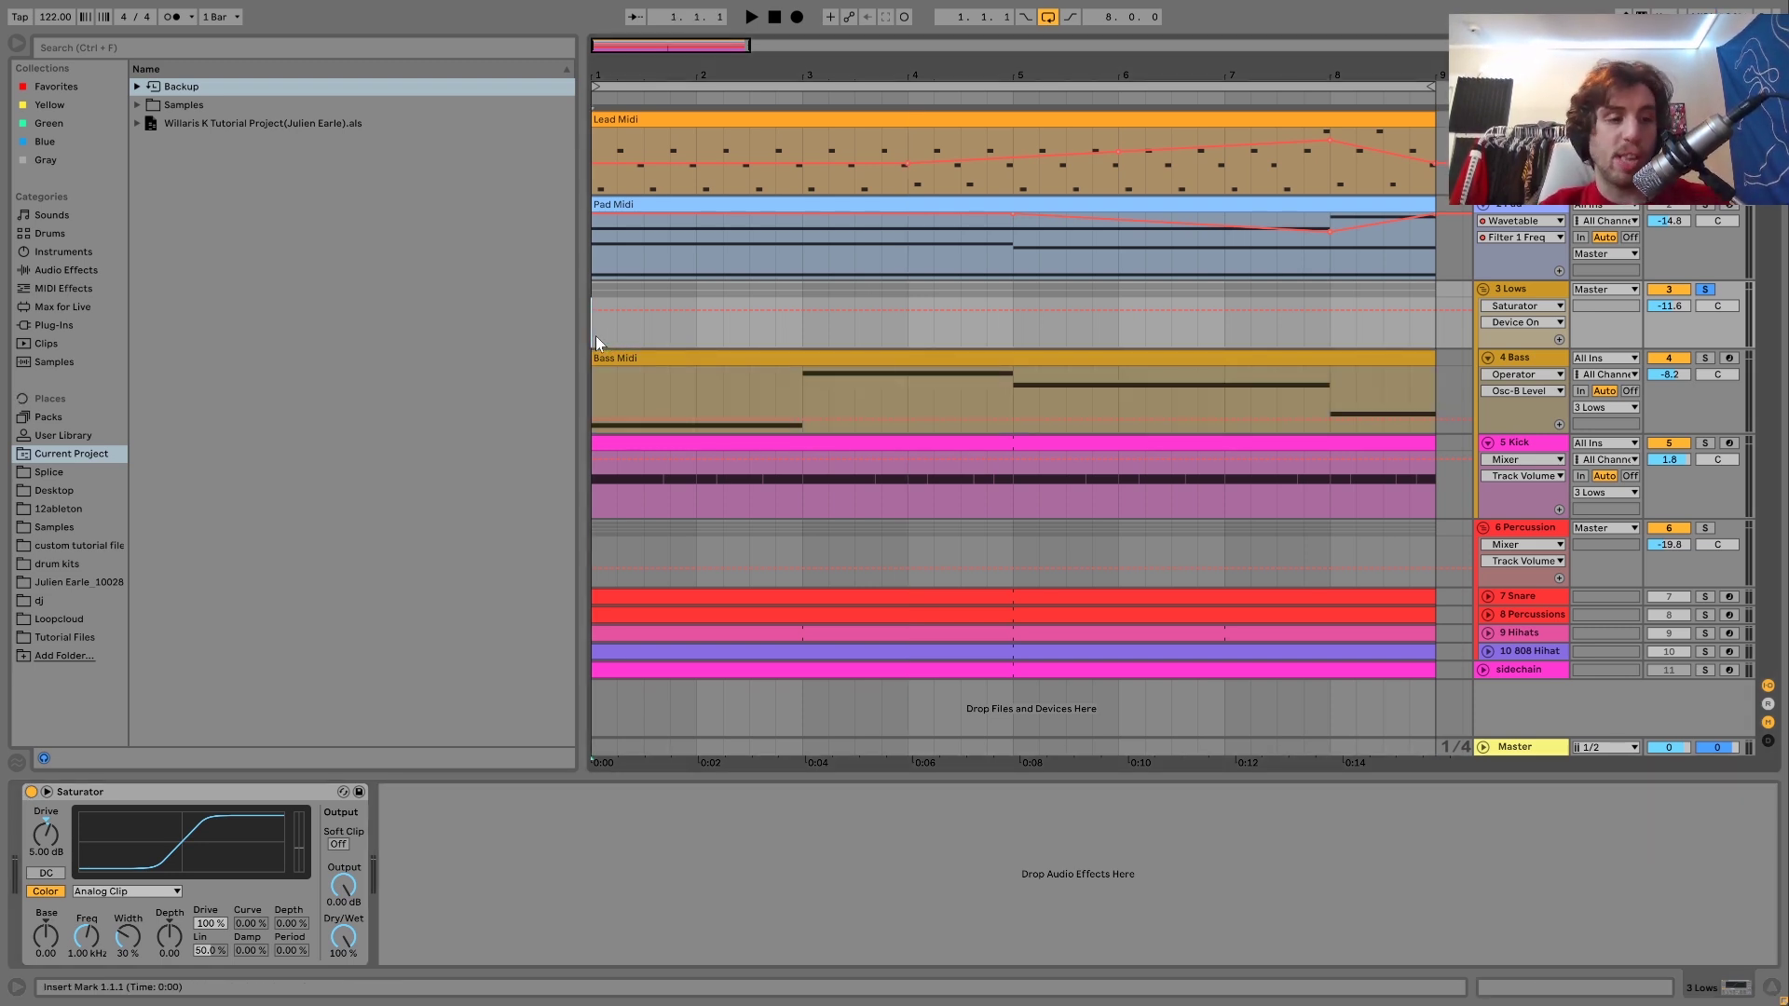
key(space)
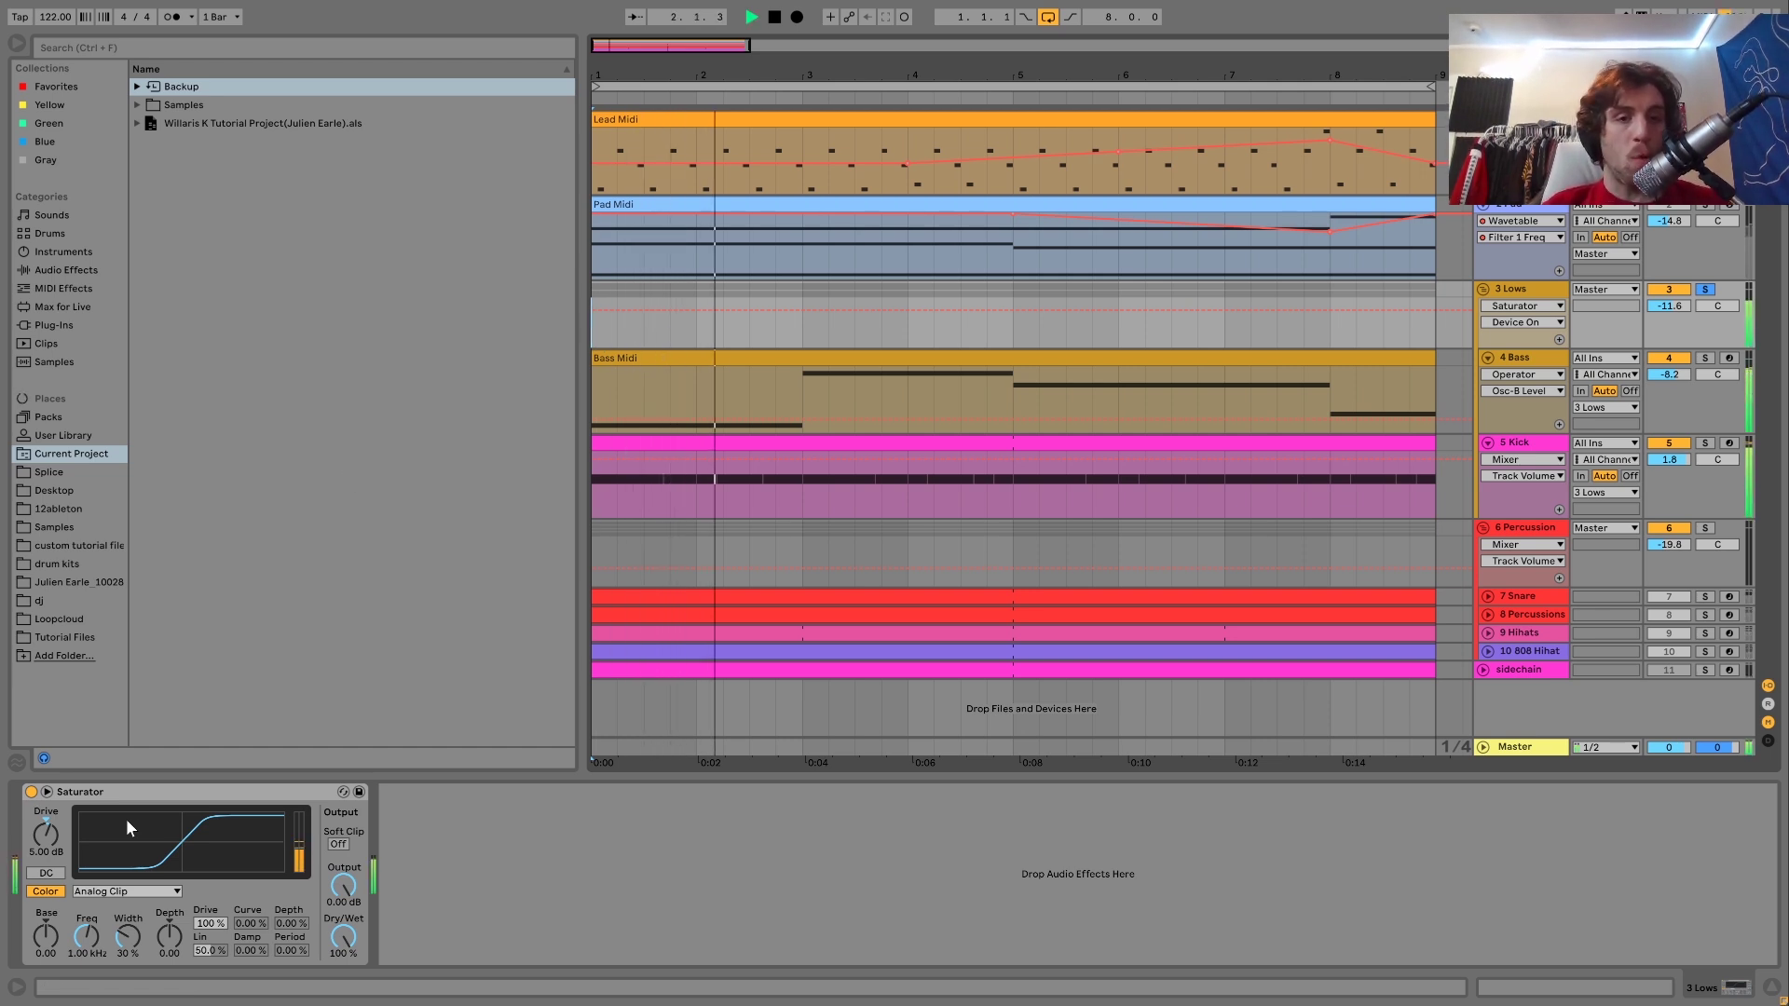
key(space)
key(space)
click(1705, 290)
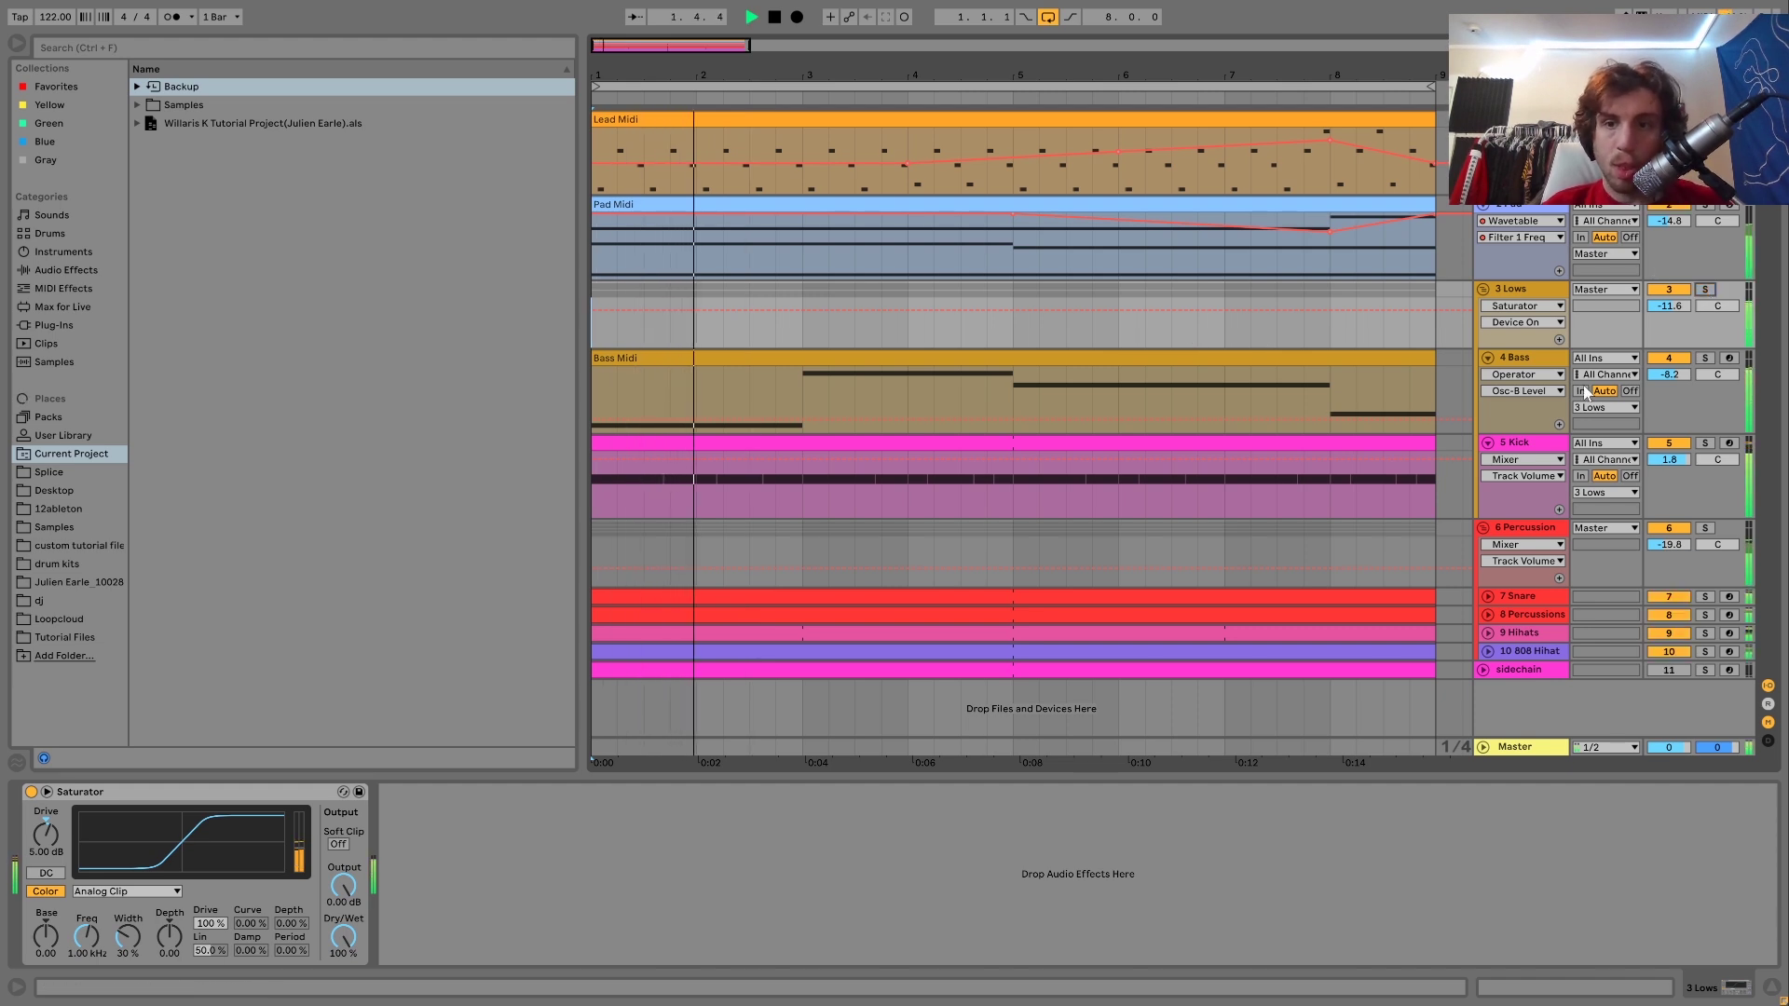
key(space)
Step: Play the Percussion group in solo, and unfold the Snare track to show its clip and devices in solo
click(1705, 528)
key(space)
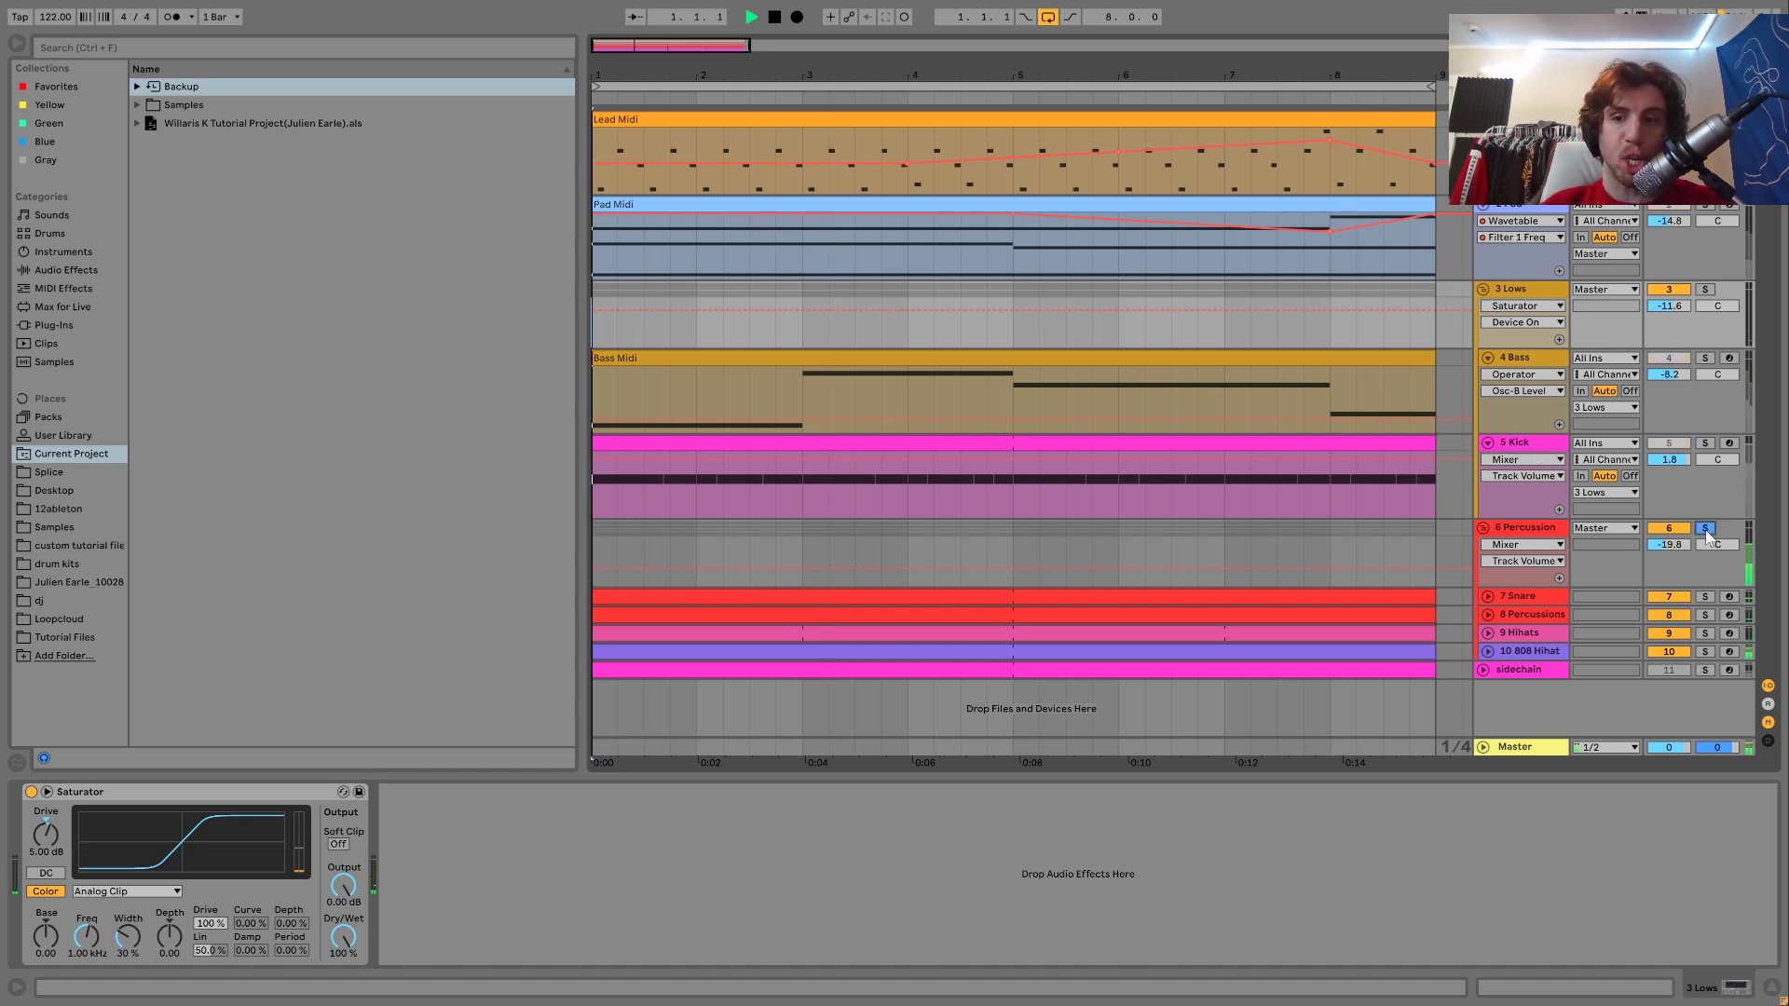
click(1537, 598)
click(1488, 597)
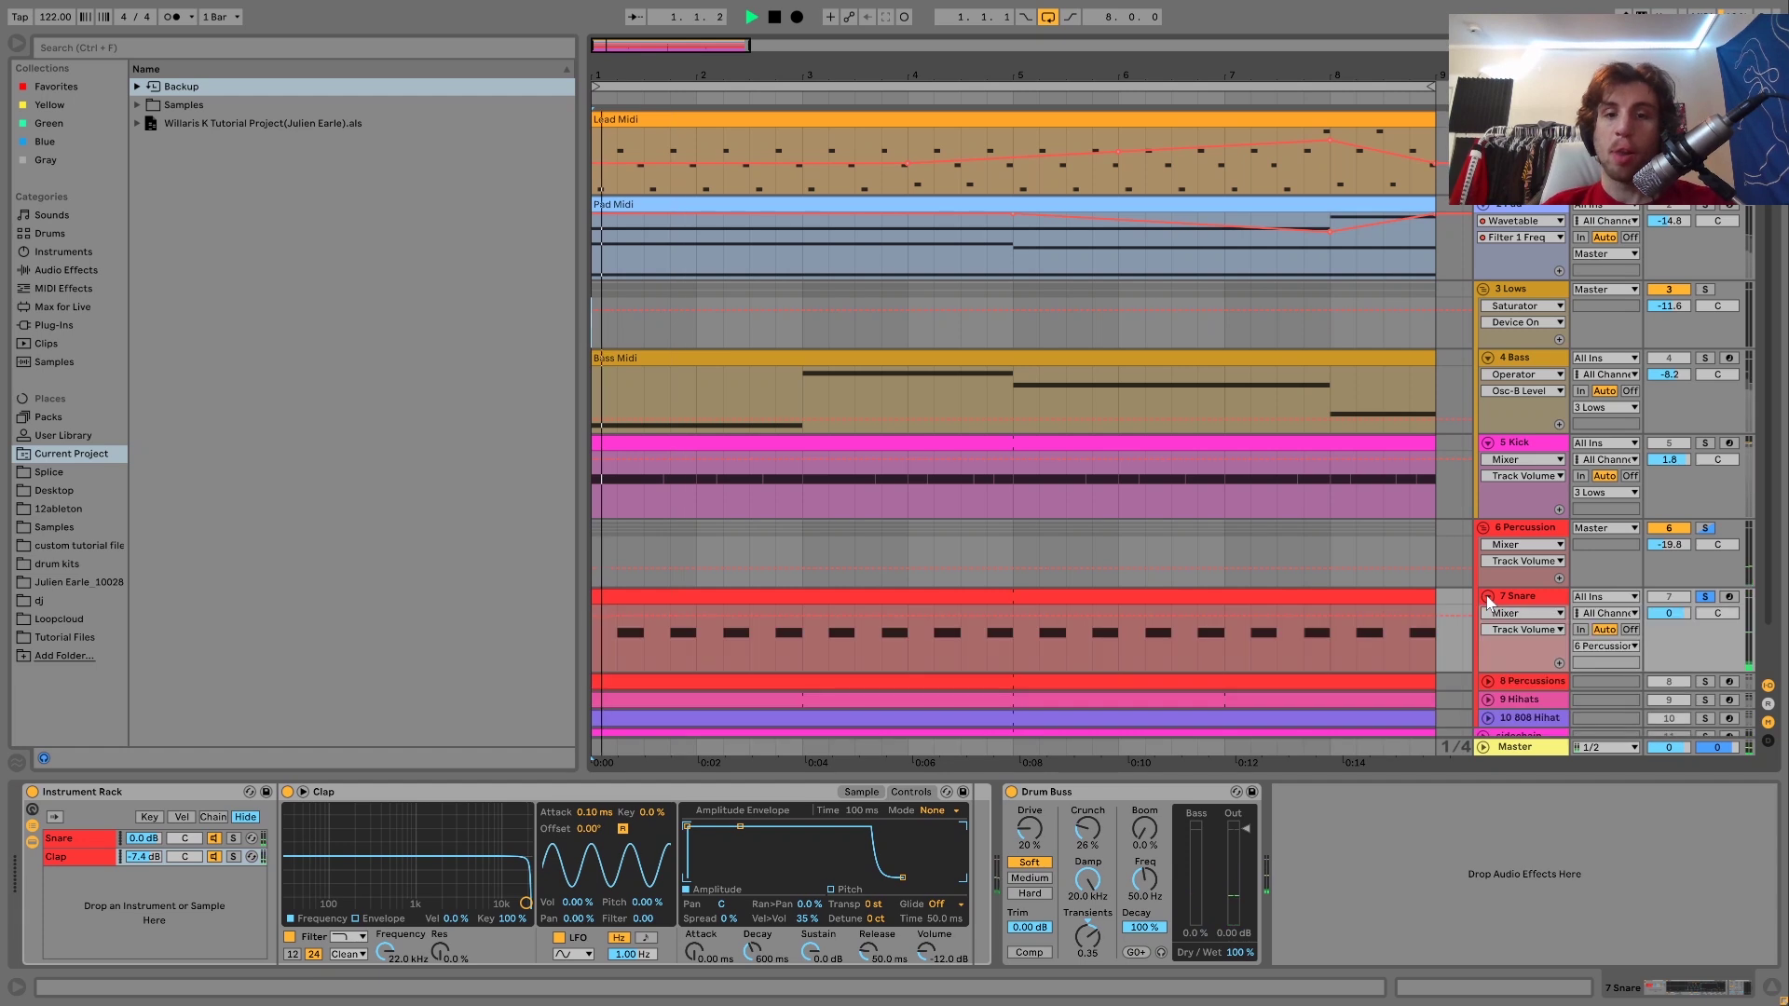
Step: Compare the Snare and Clap chains of the Snare track's Instrument Rack by playing each in solo, returning to the Snare chain
click(81, 847)
key(space)
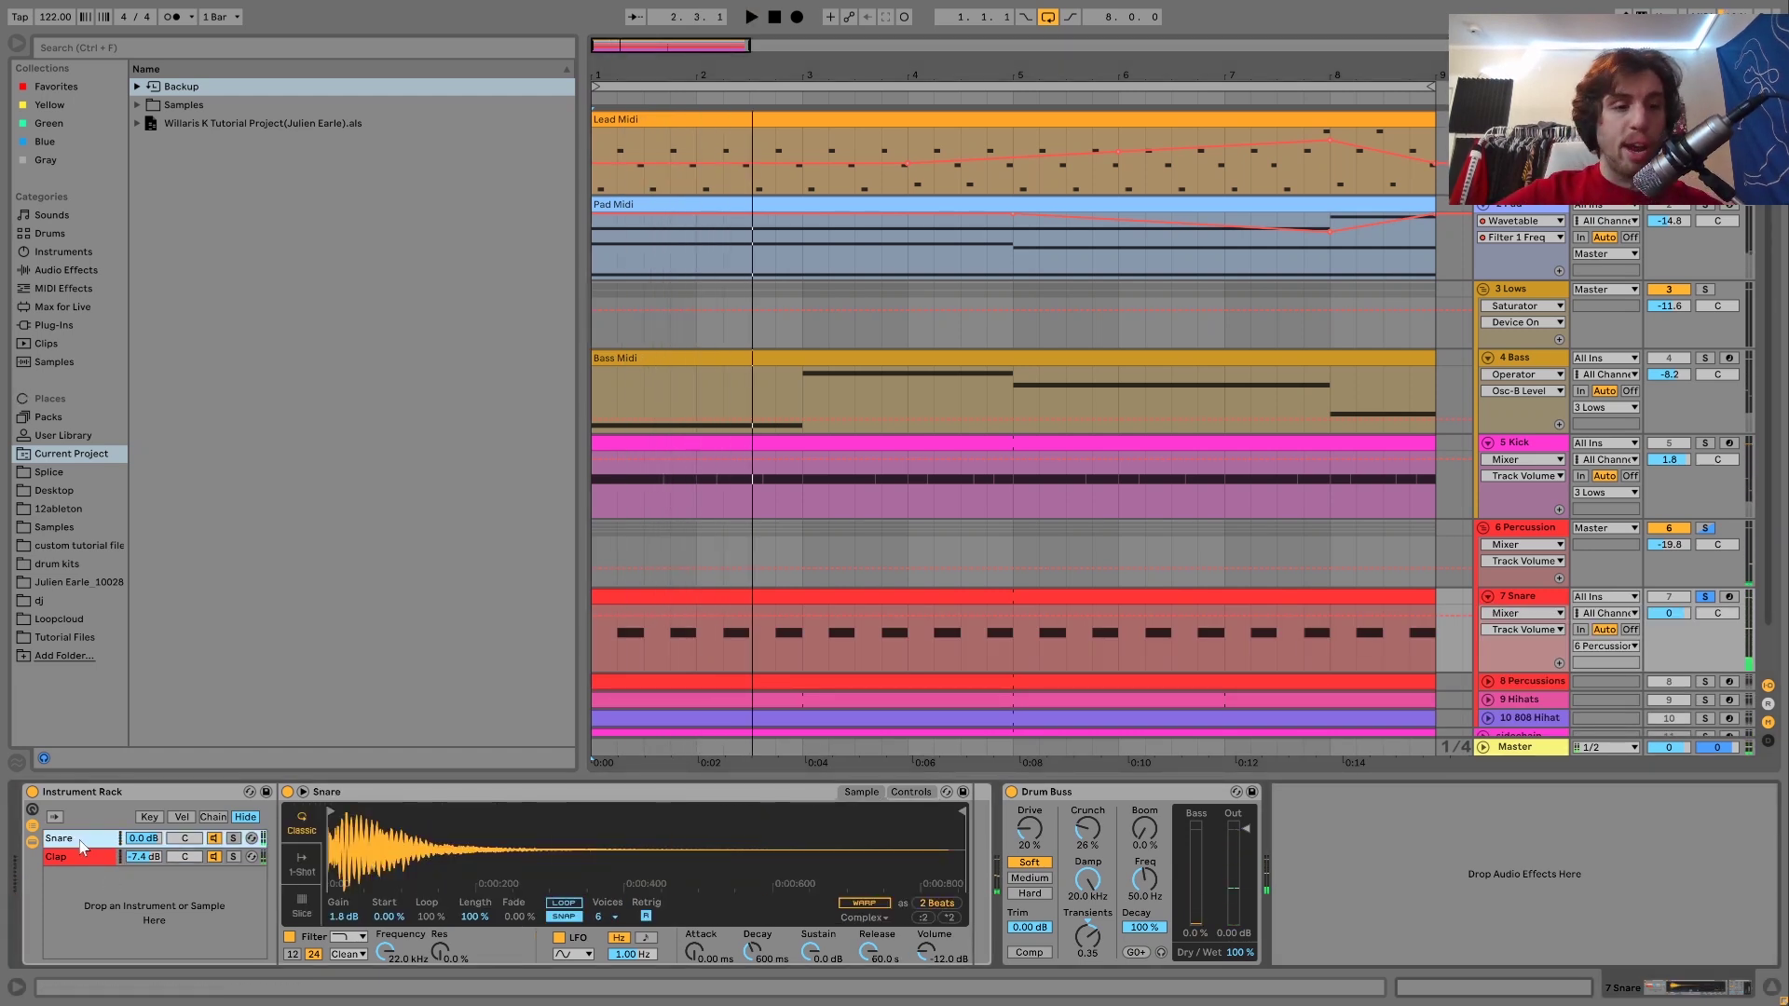
click(233, 837)
key(space)
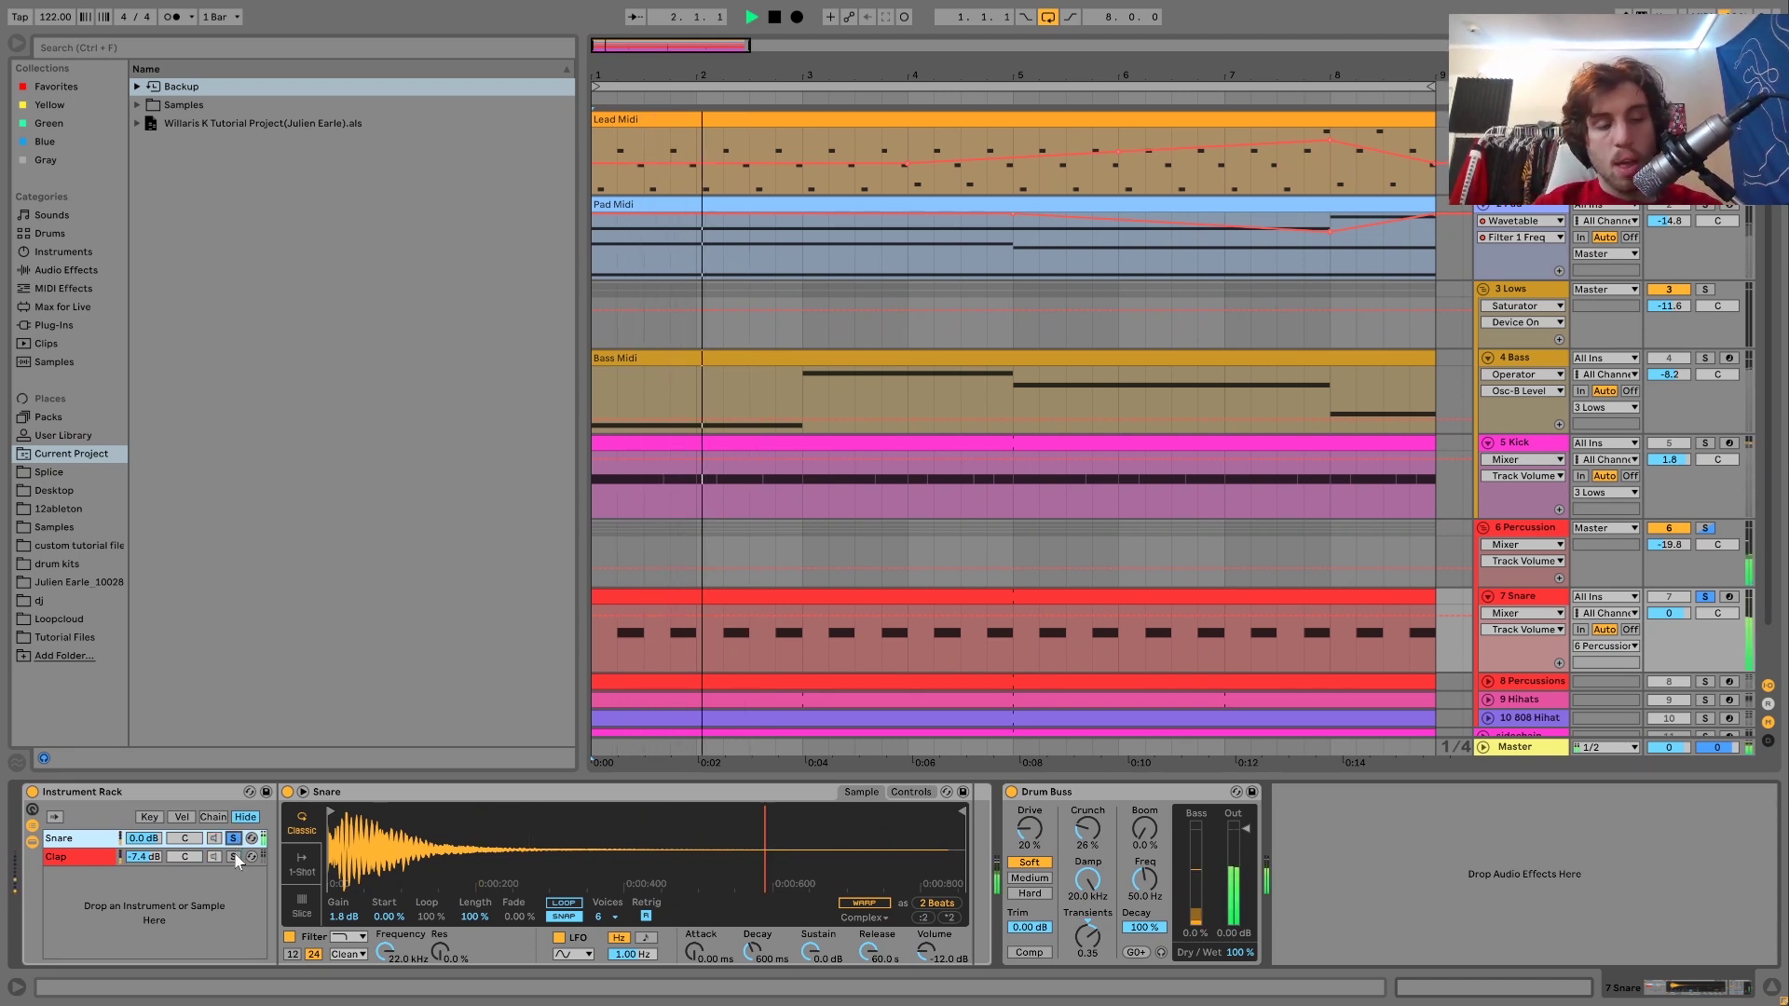
click(233, 856)
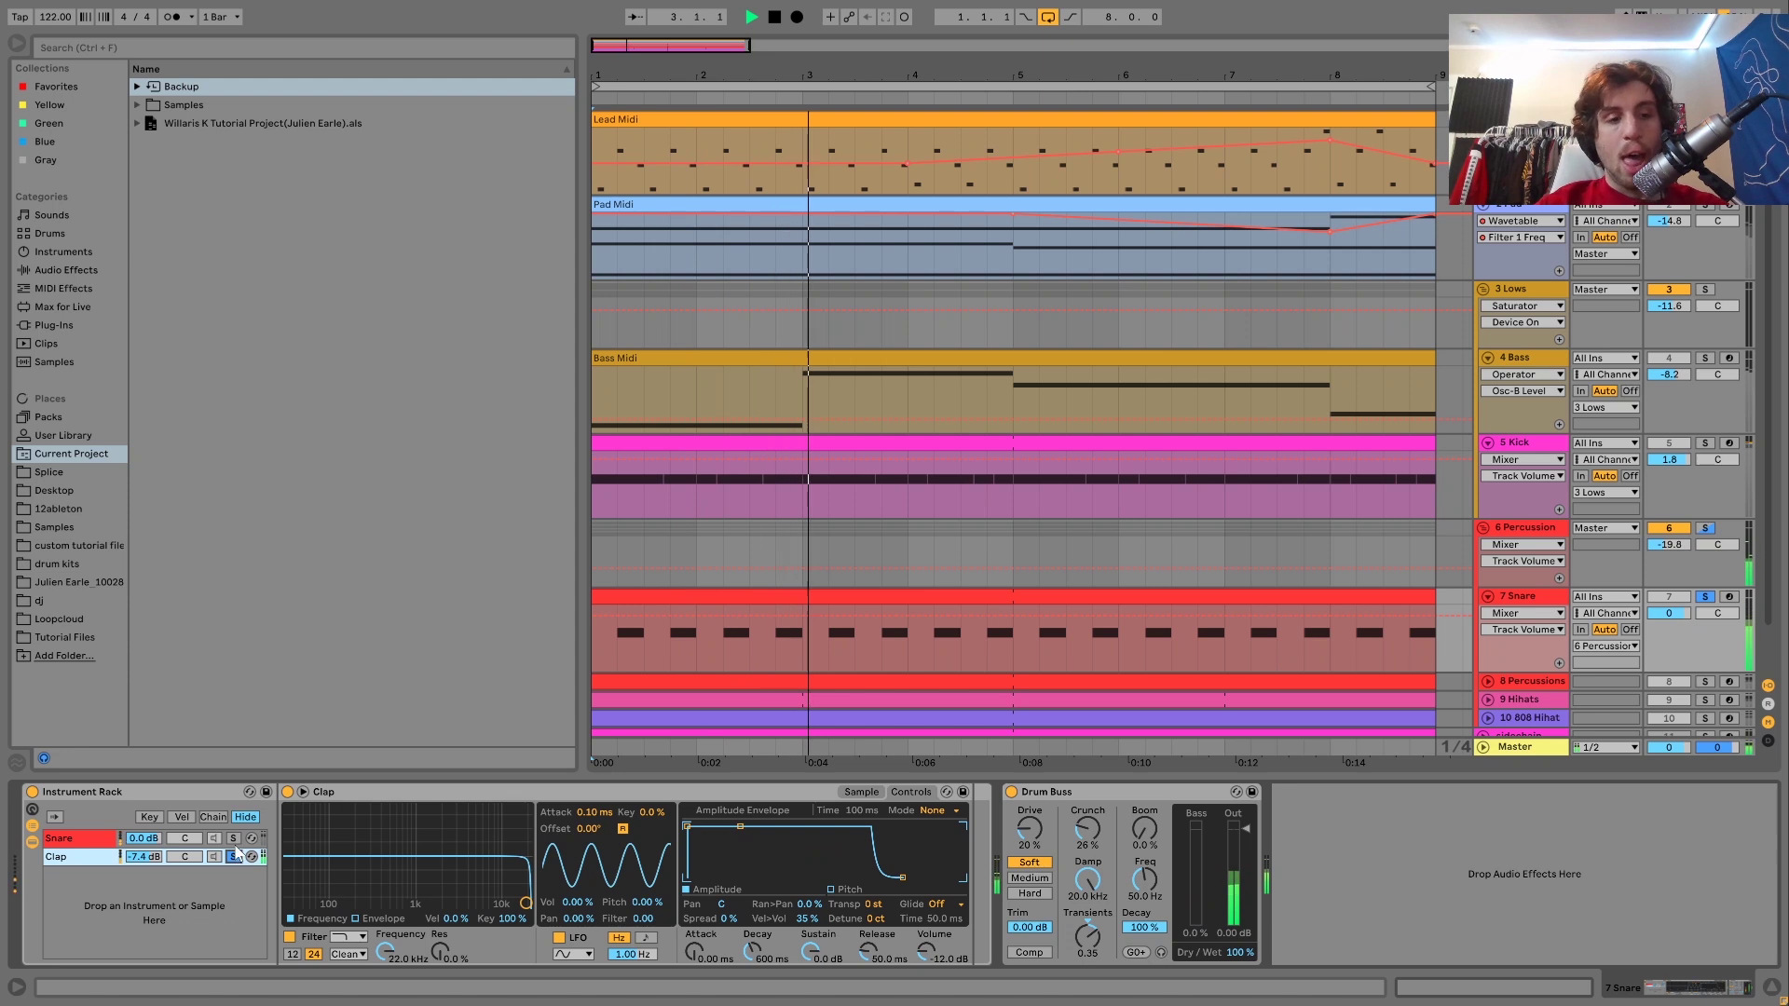
key(space)
key(Up)
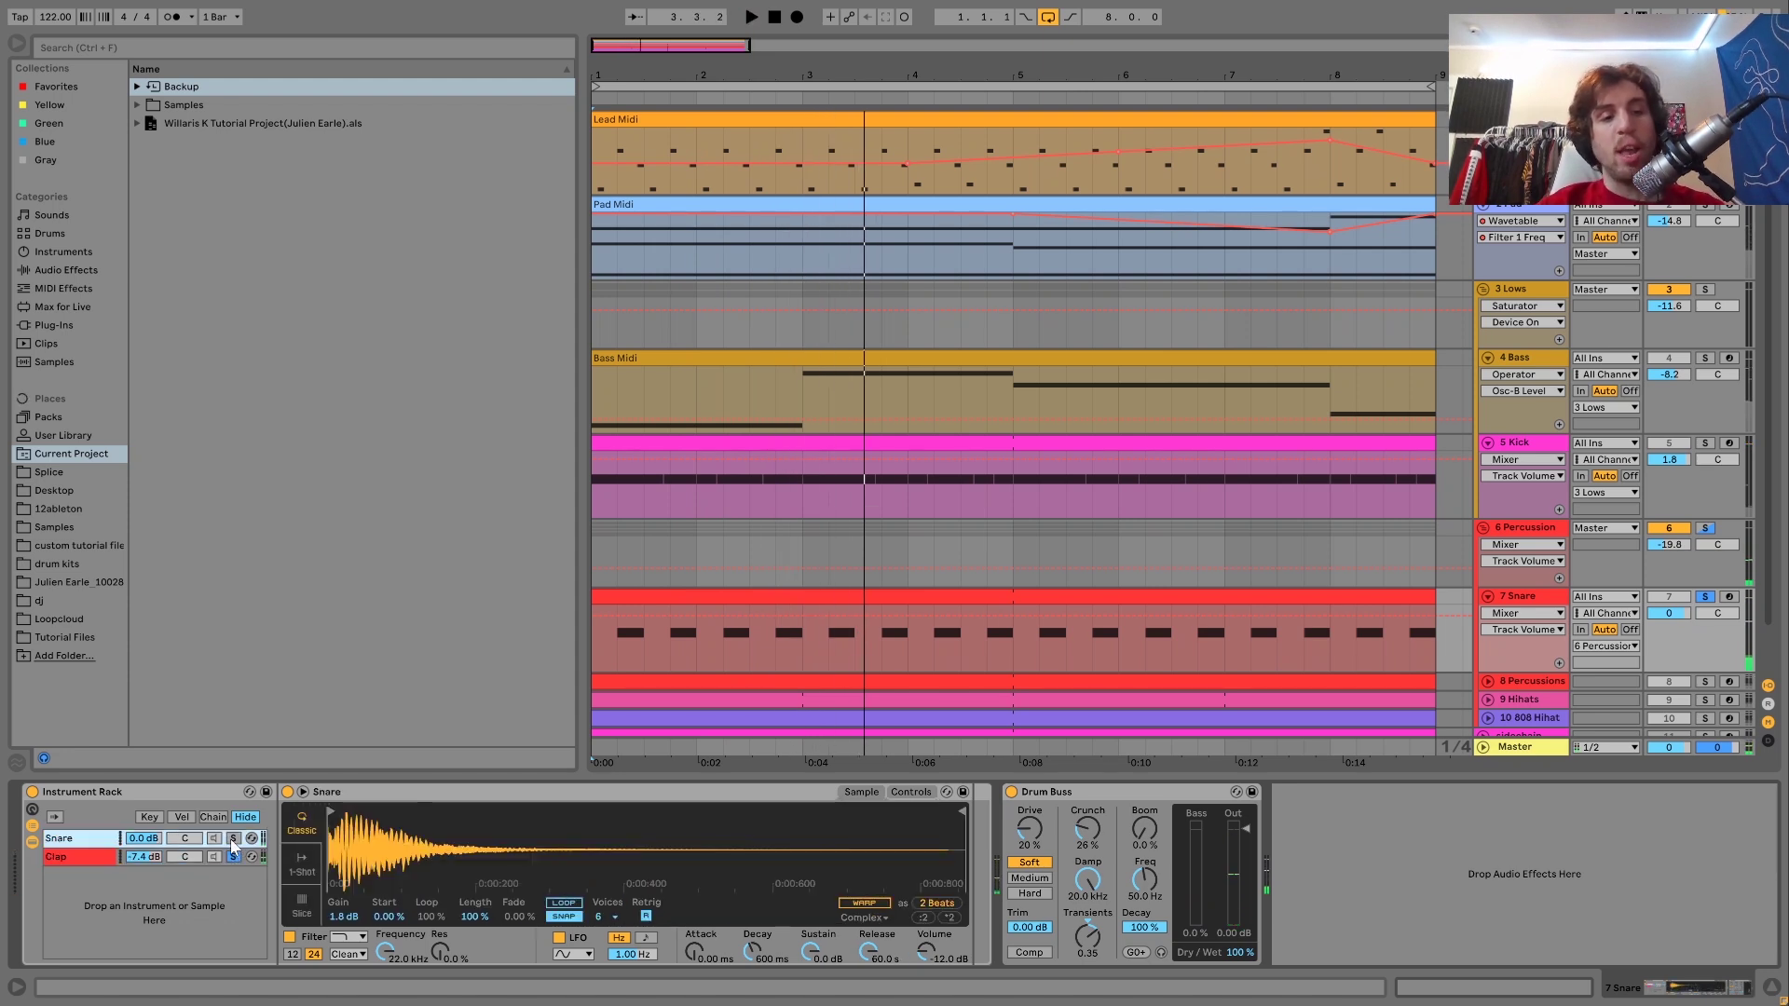
key(space)
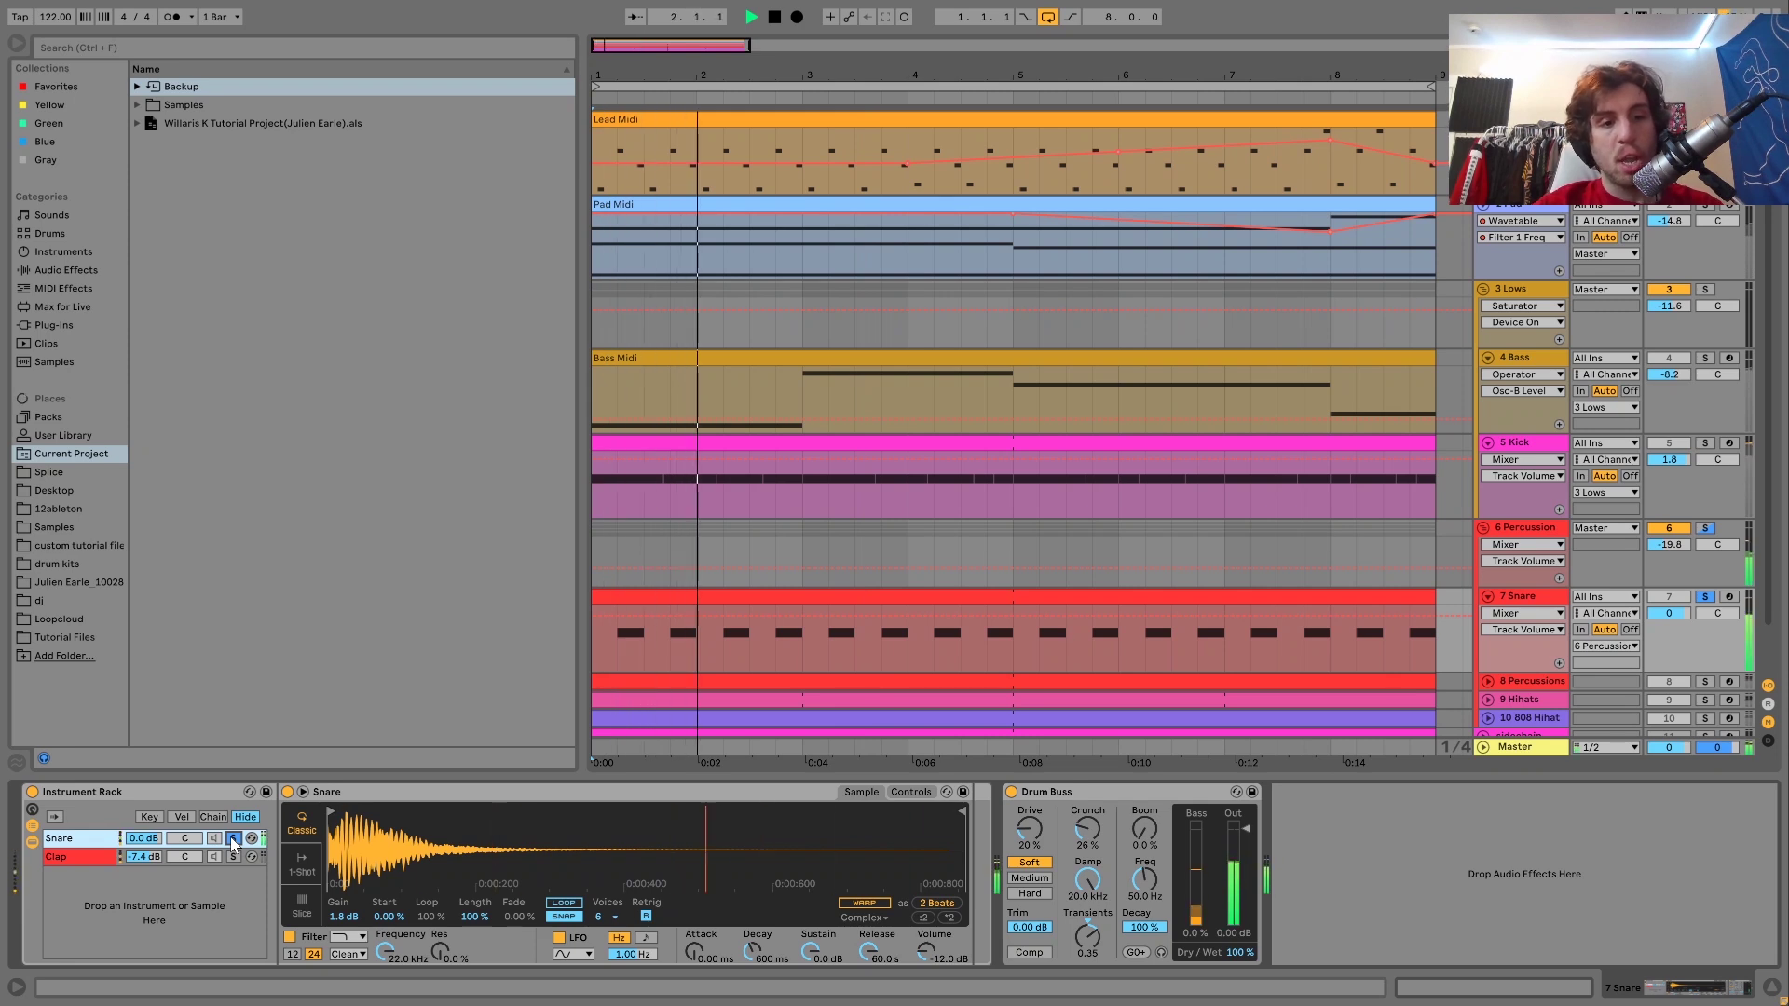
Step: Play the Snare and Clap chains in solo again, take them out of solo and show the Snare chain's sample
key(space)
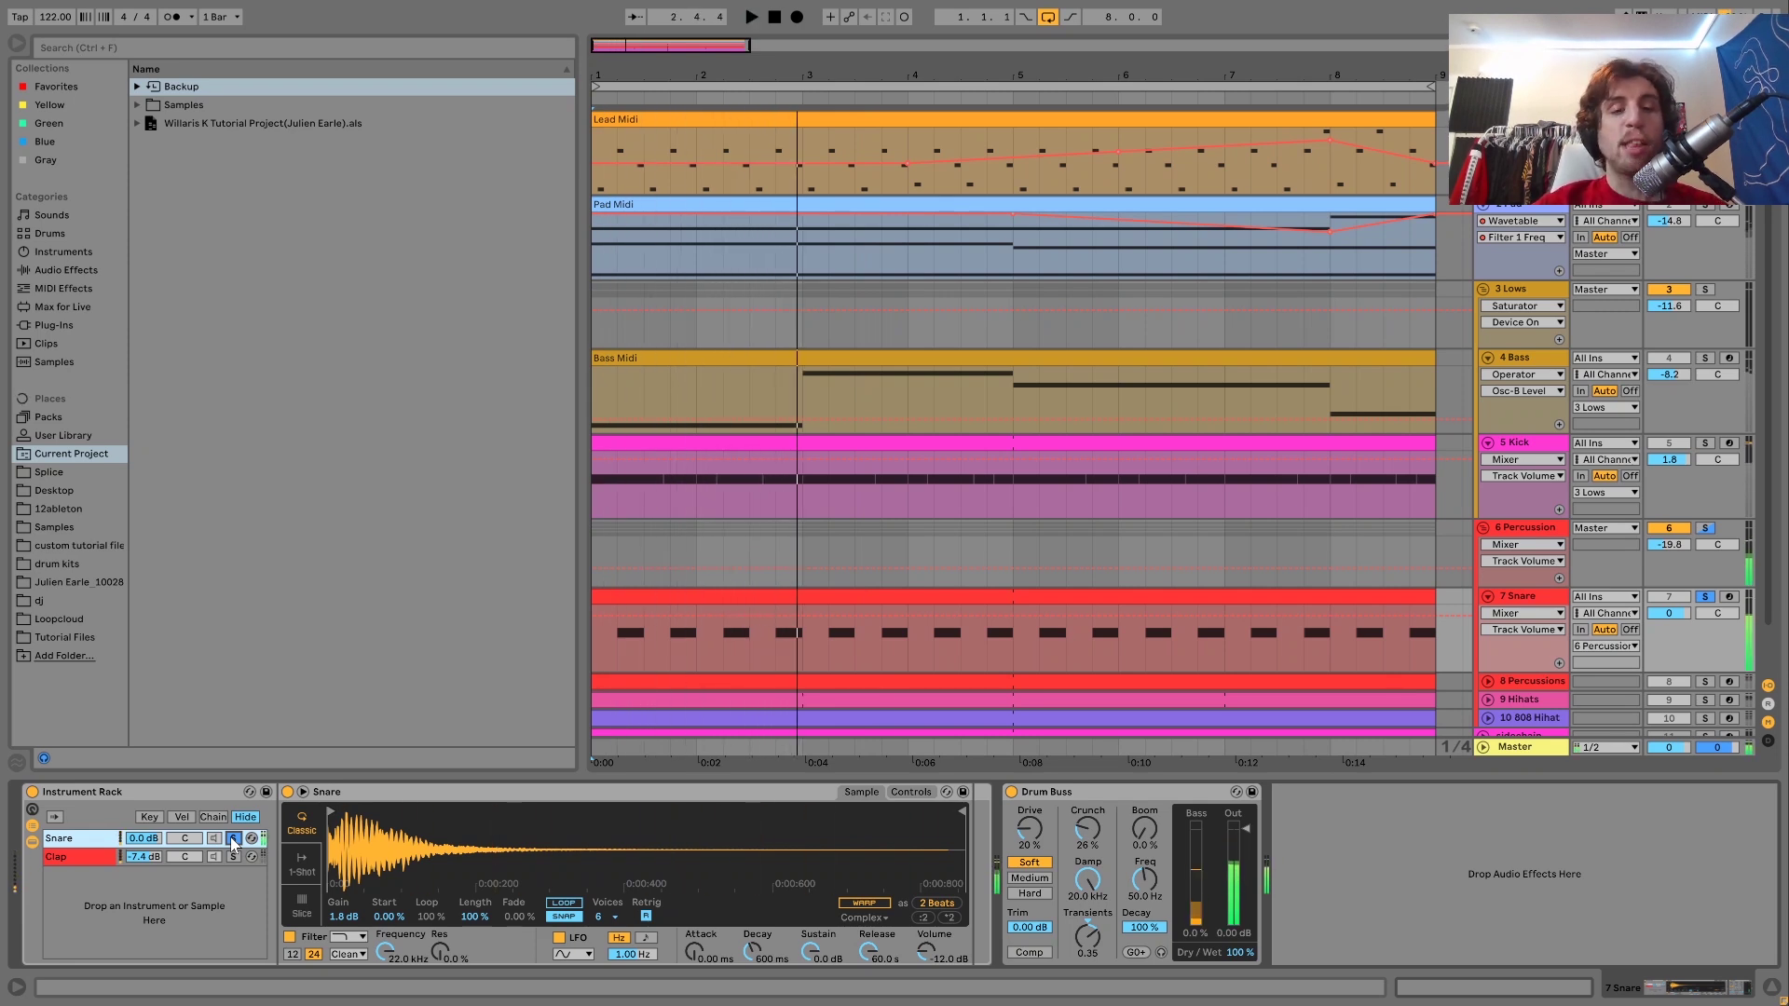
key(space)
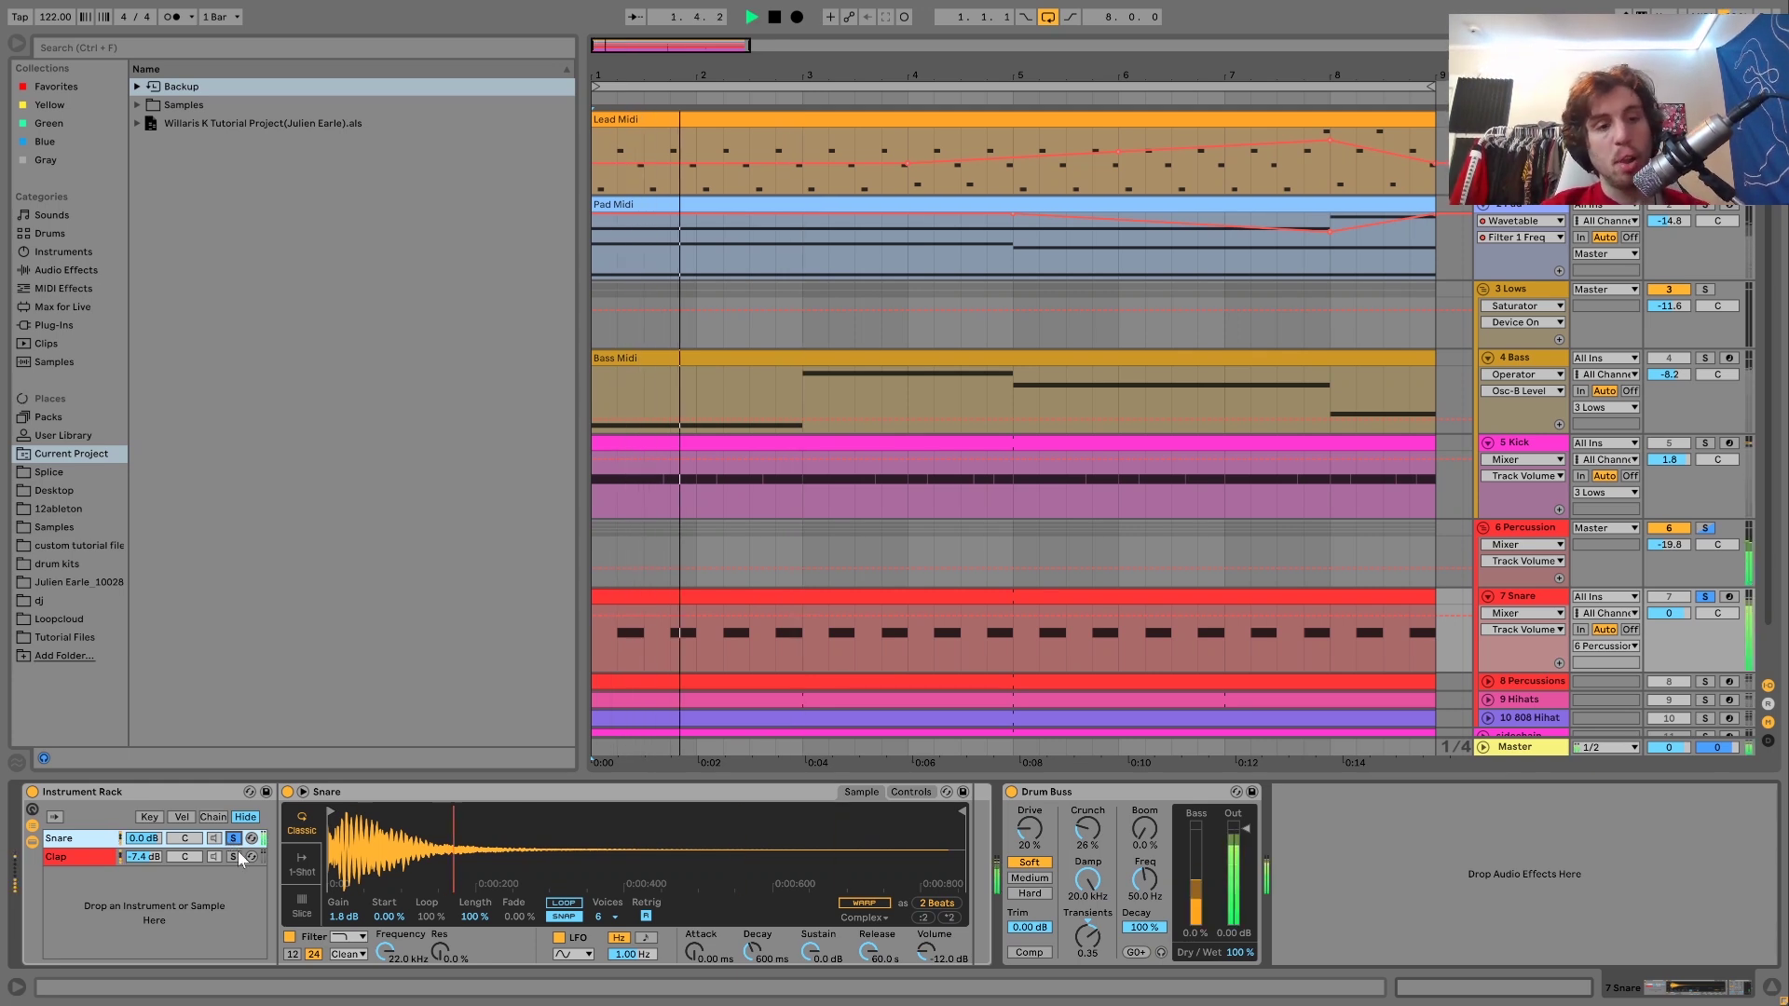
click(235, 858)
key(space)
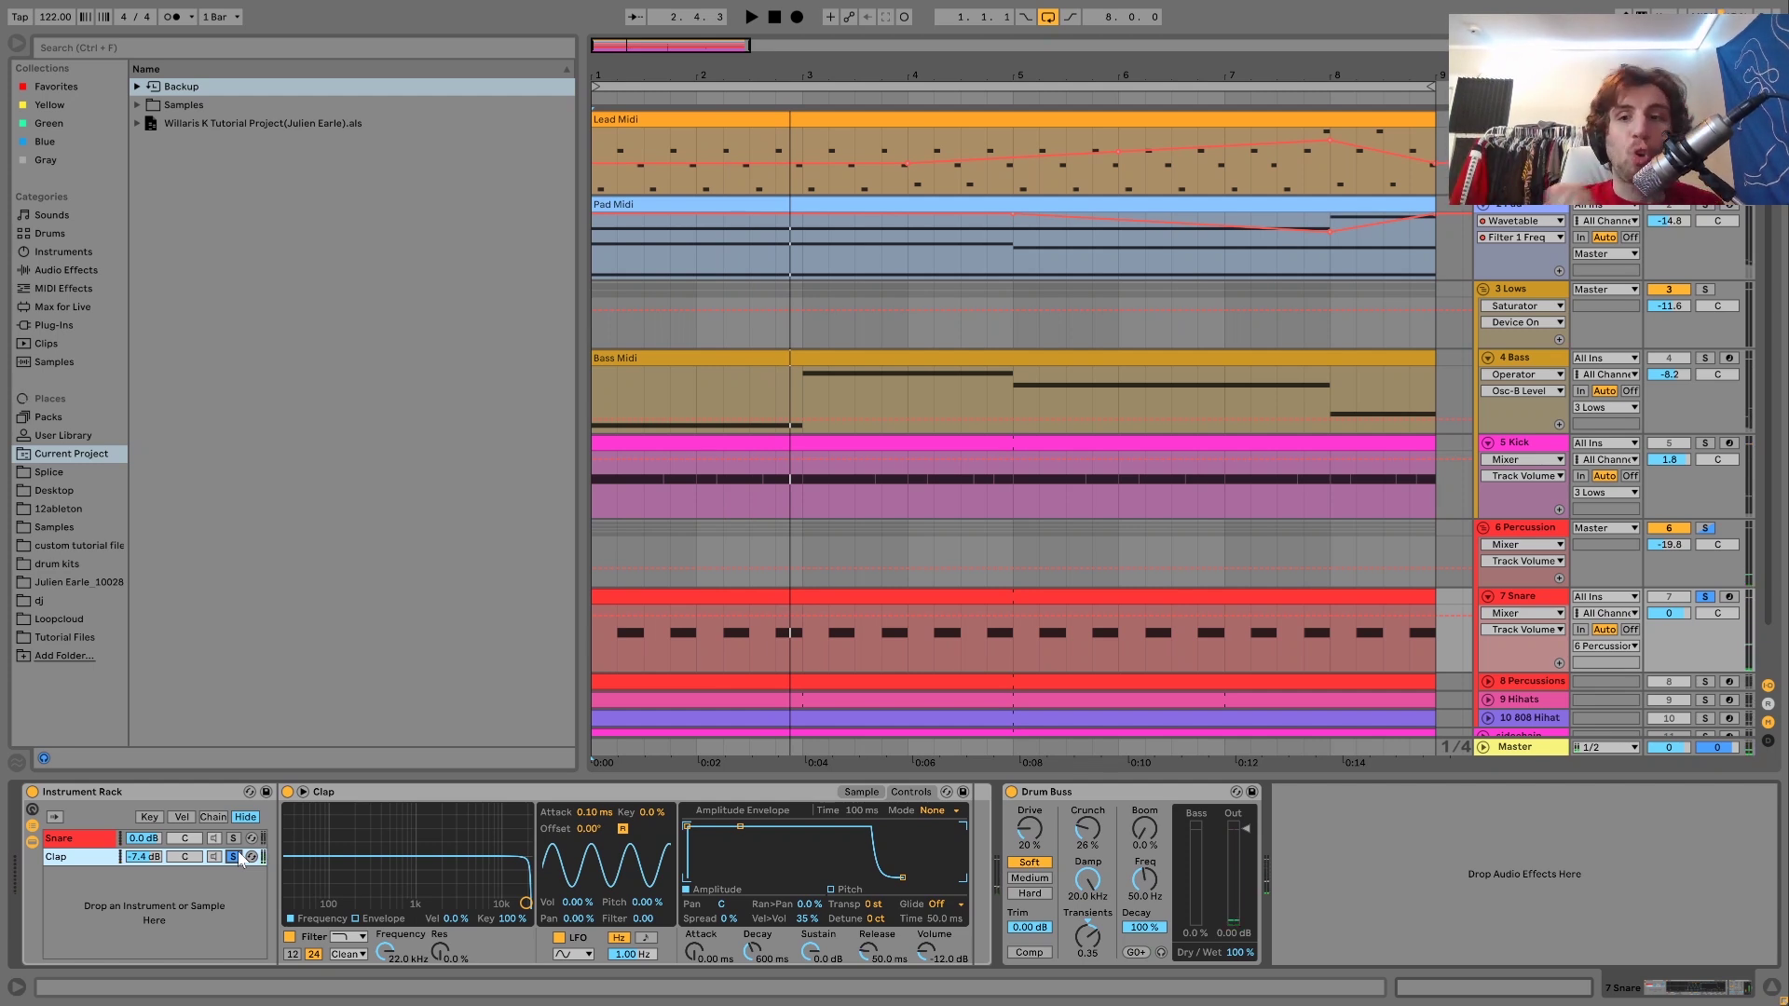
key(space)
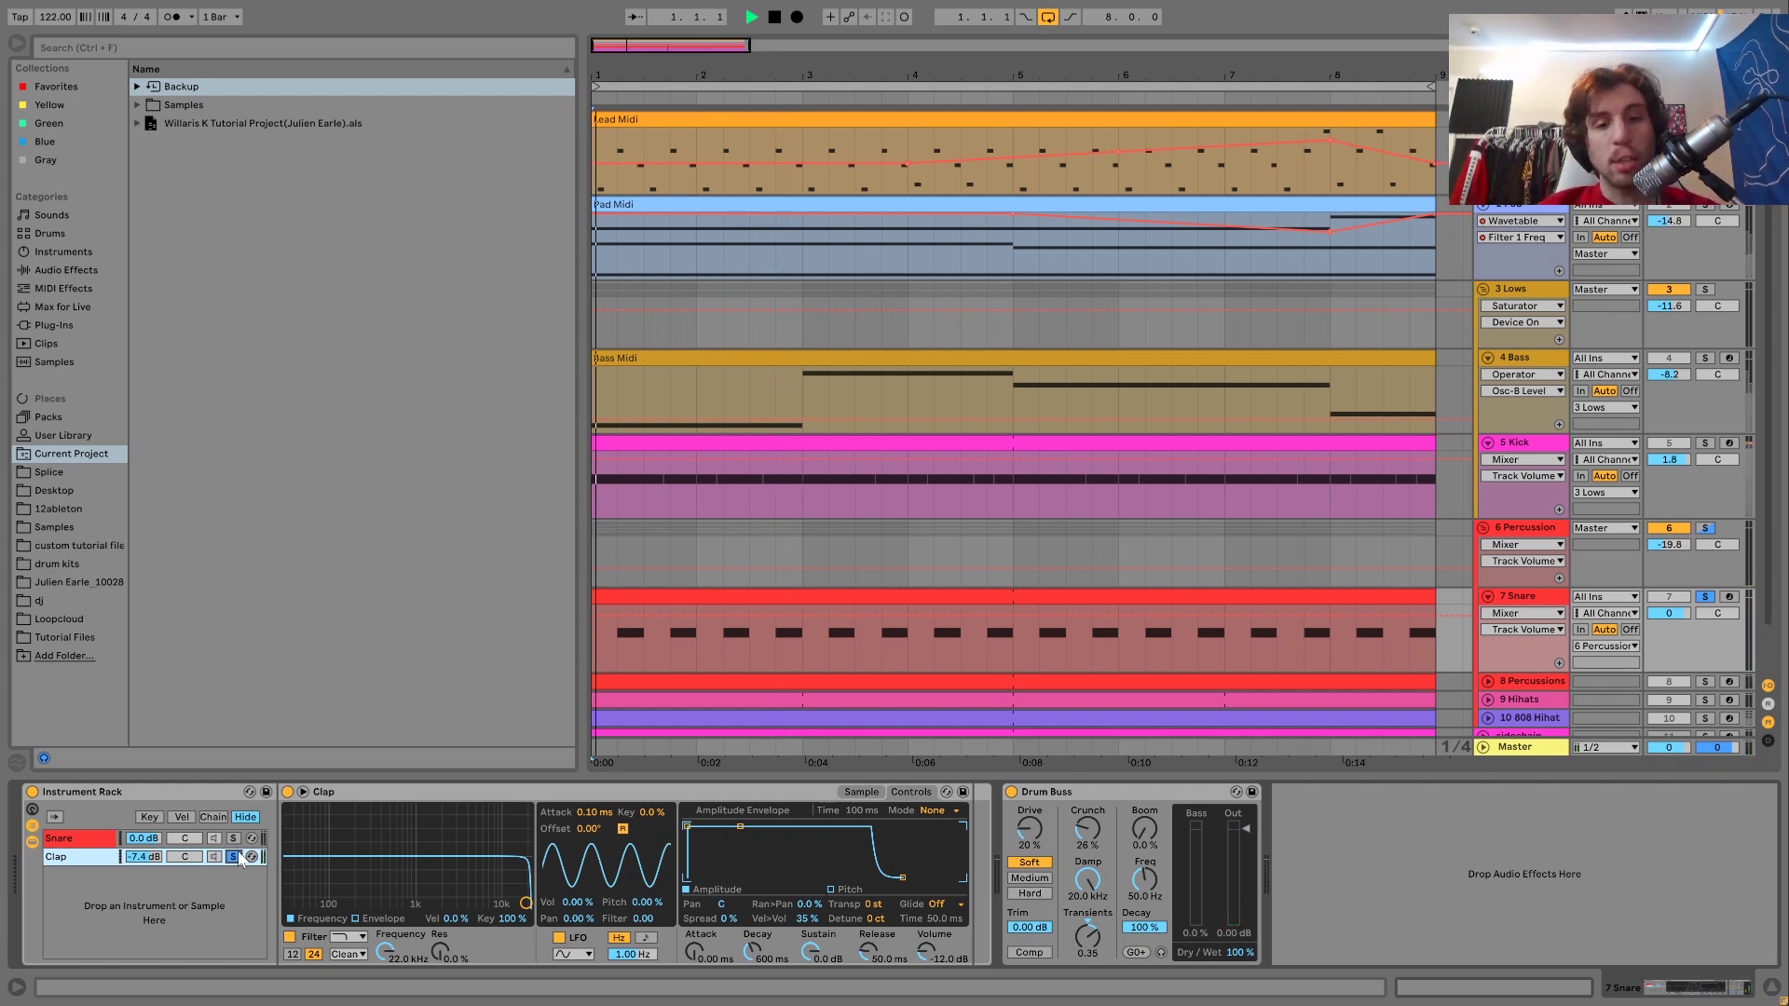
key(space)
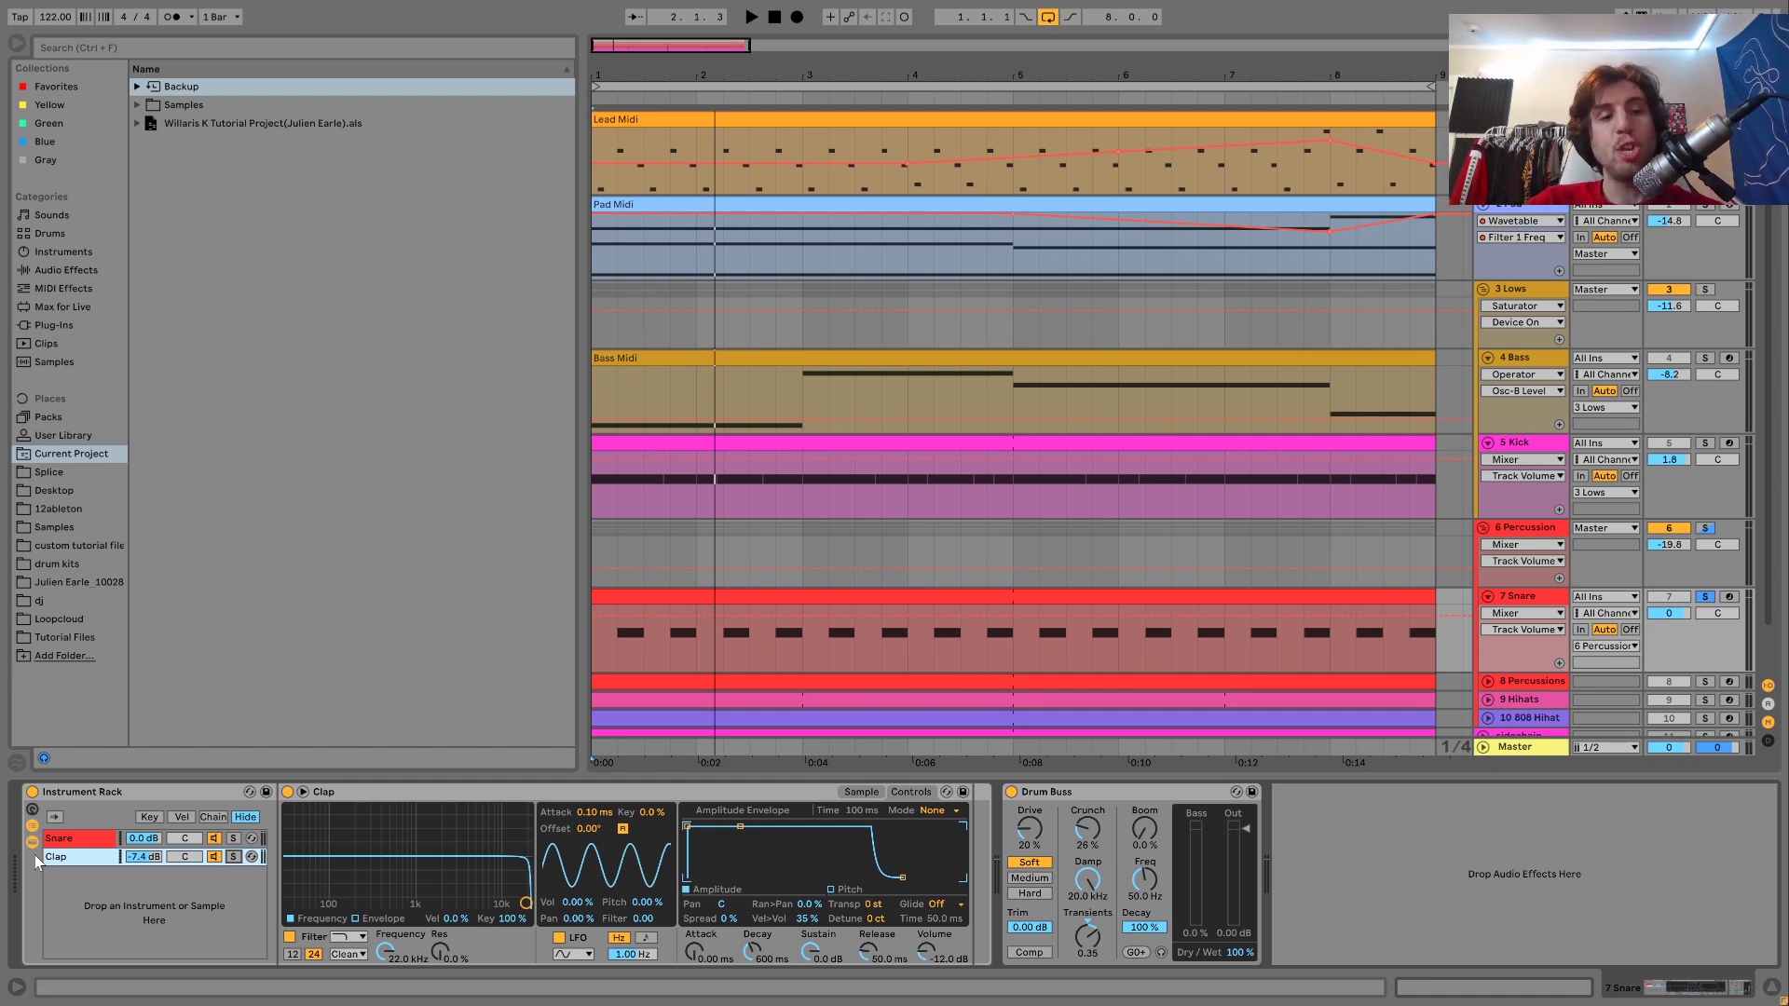
click(73, 840)
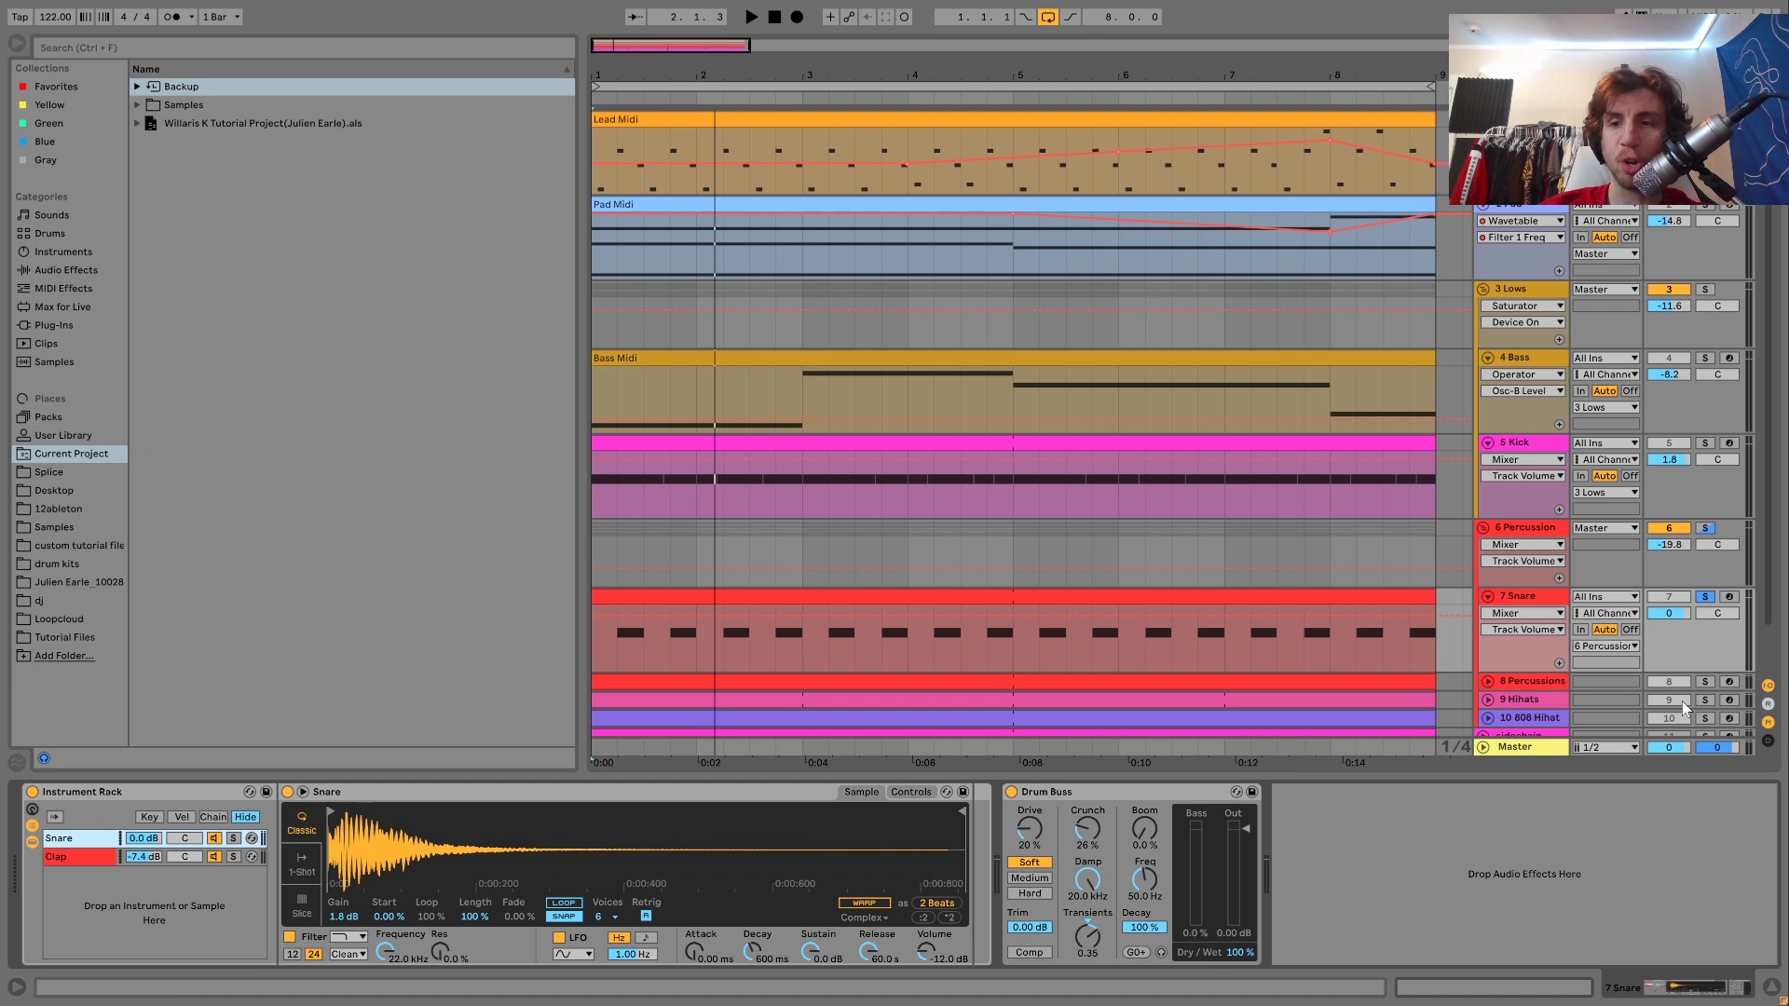
Step: Play the Percussions track in solo, and unfold it to show its clip, Drum Rack and Auto Filter
click(1704, 683)
click(1488, 682)
key(space)
click(1533, 681)
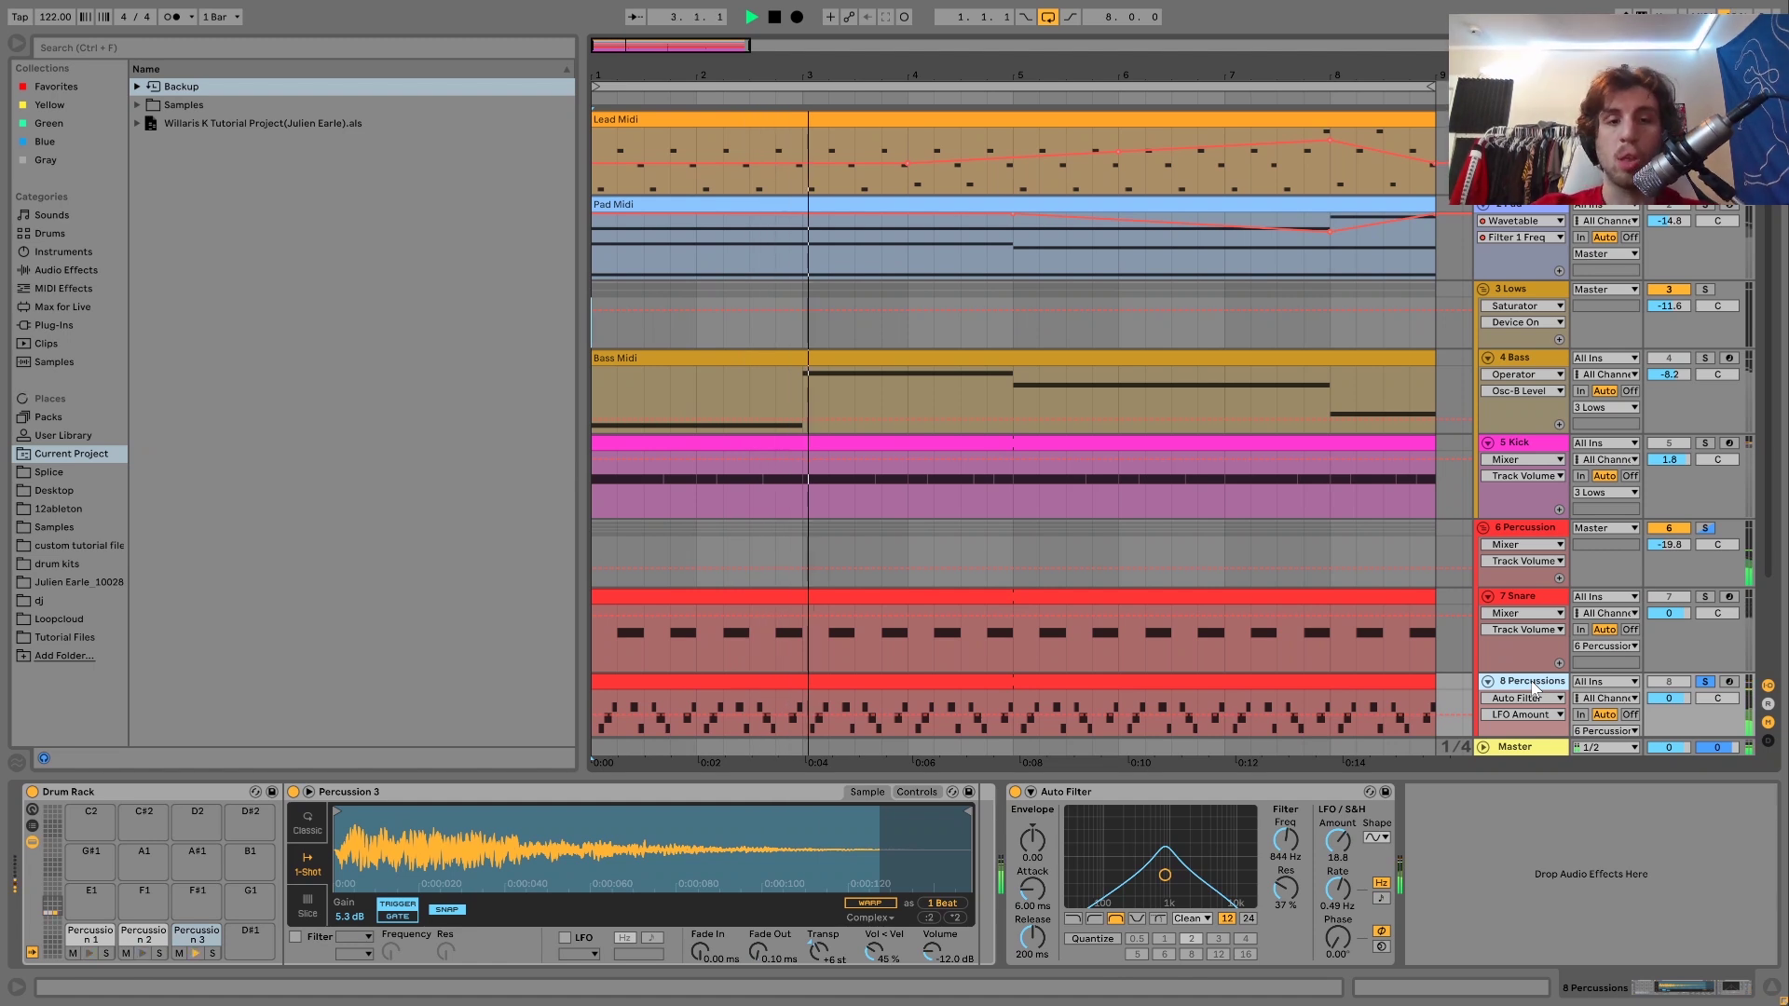
key(space)
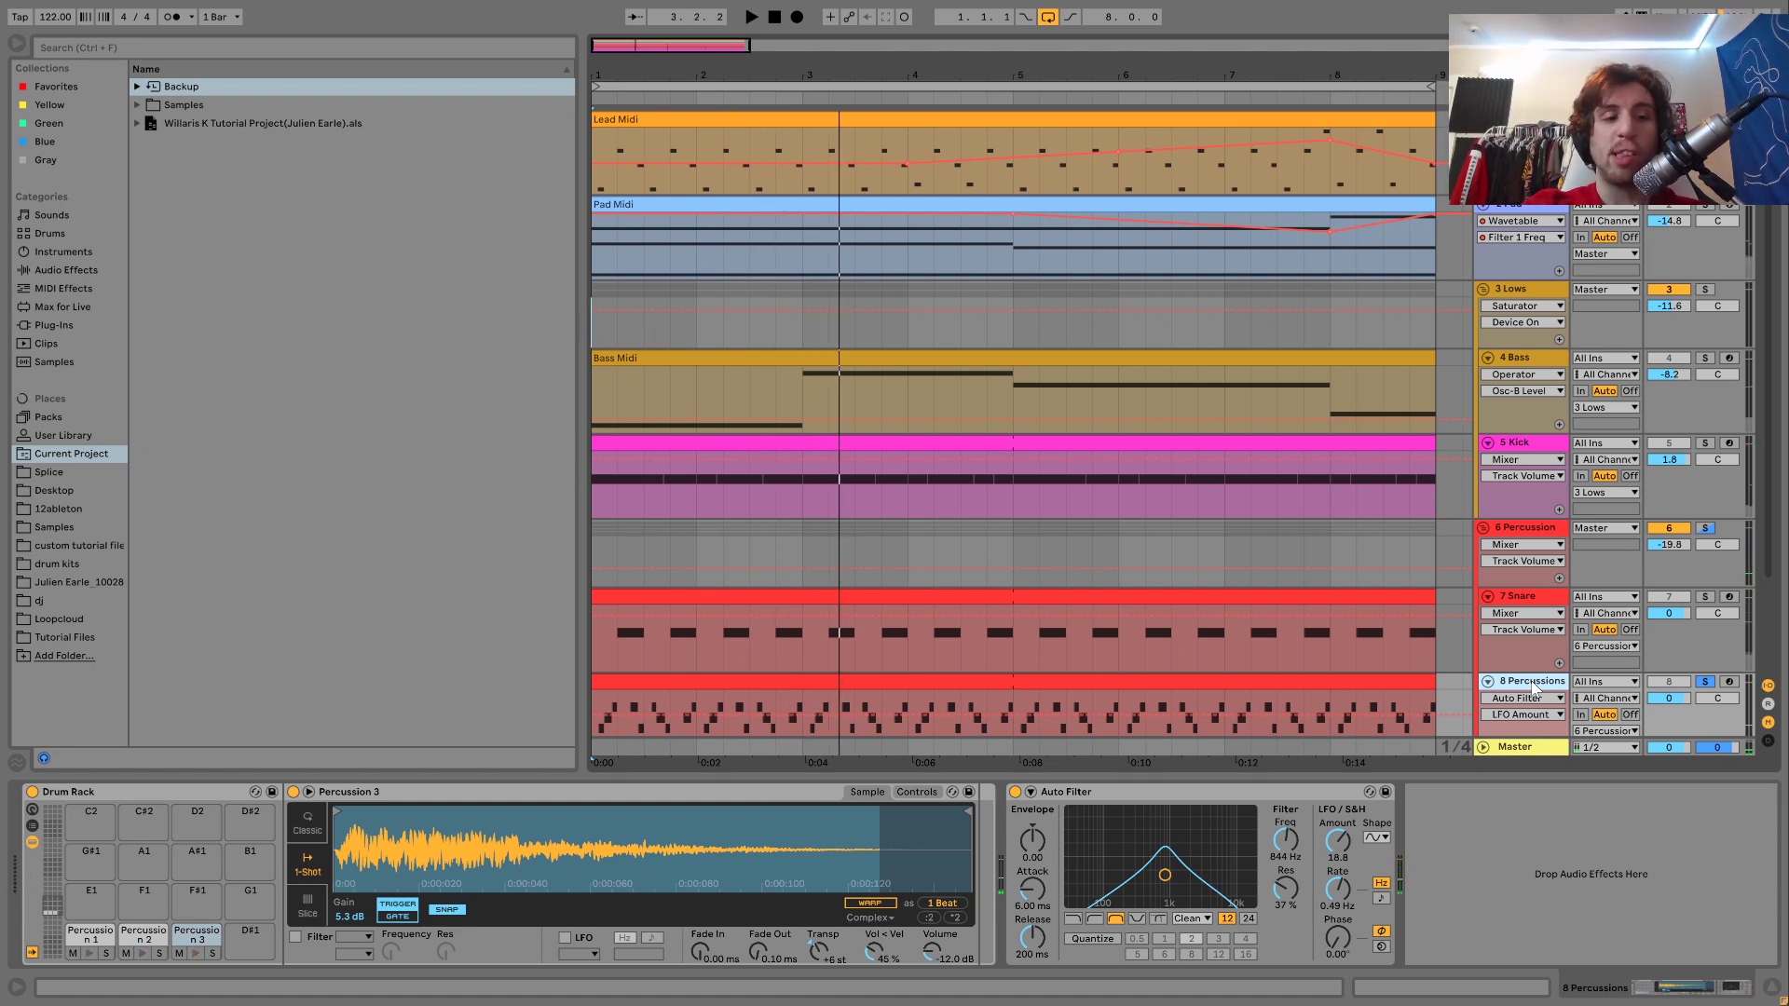
Step: Bypass the Auto Filter, preview the Drum Rack's percussion pads and play the Percussions track from bar 1
click(1016, 791)
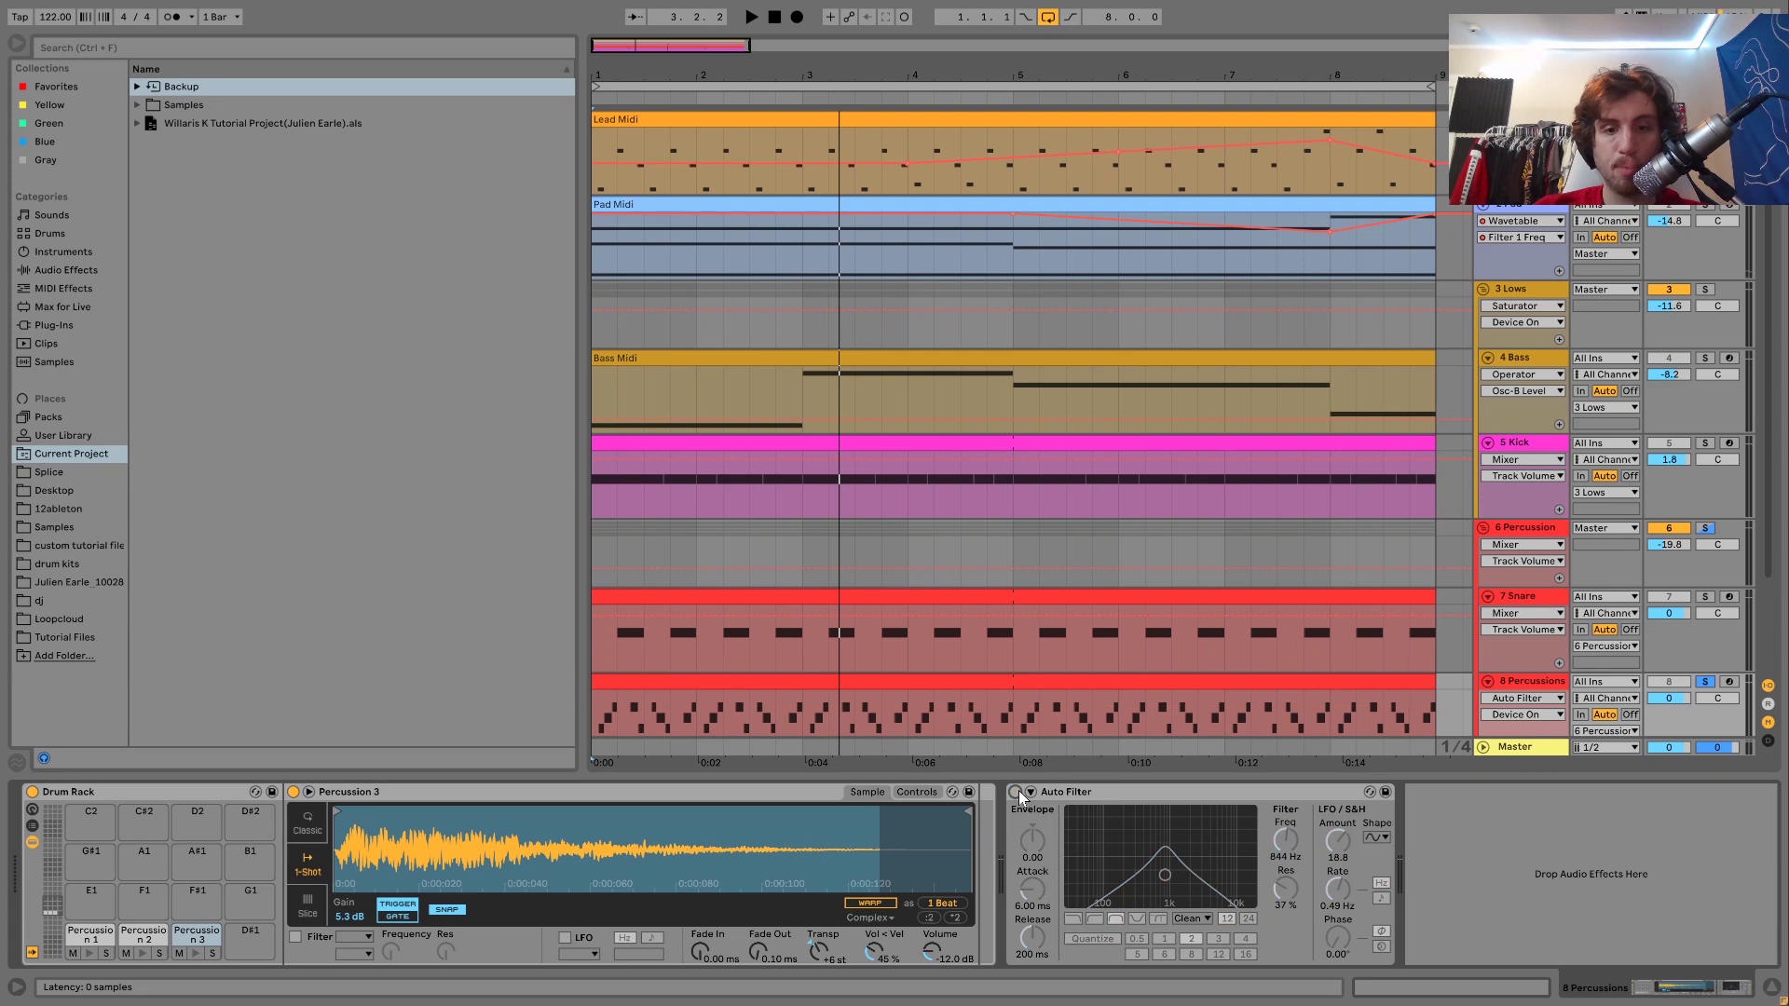
click(198, 948)
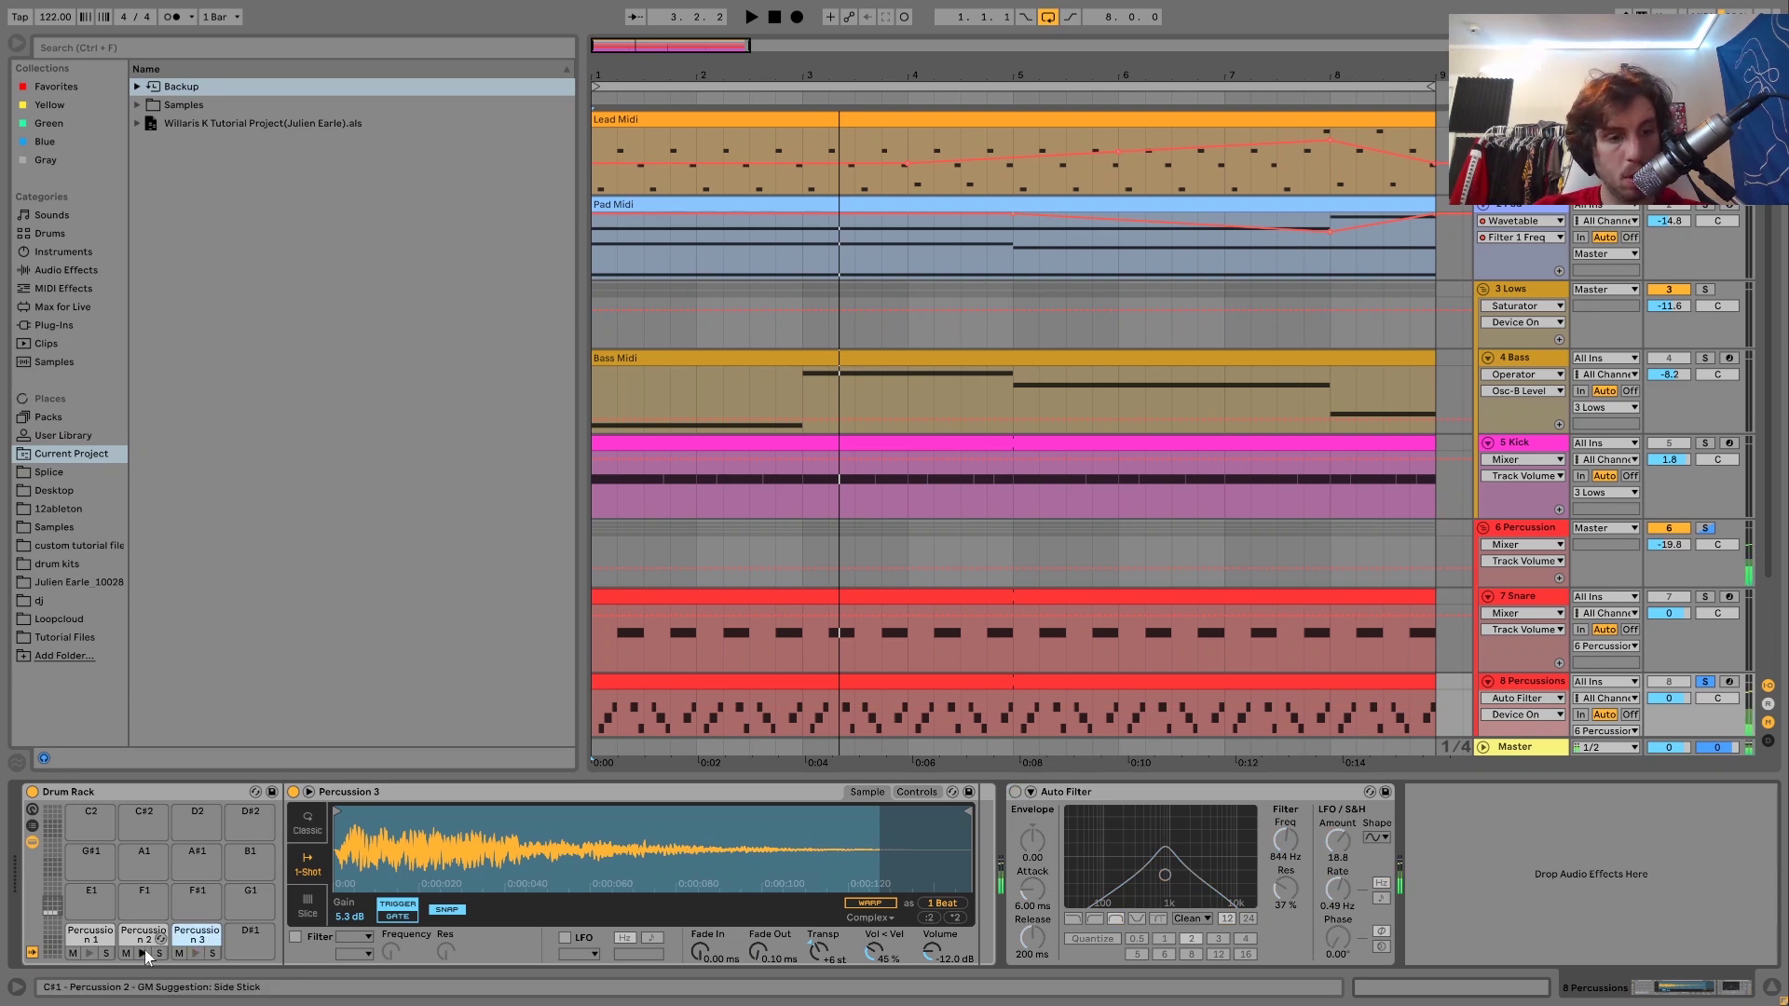
click(91, 952)
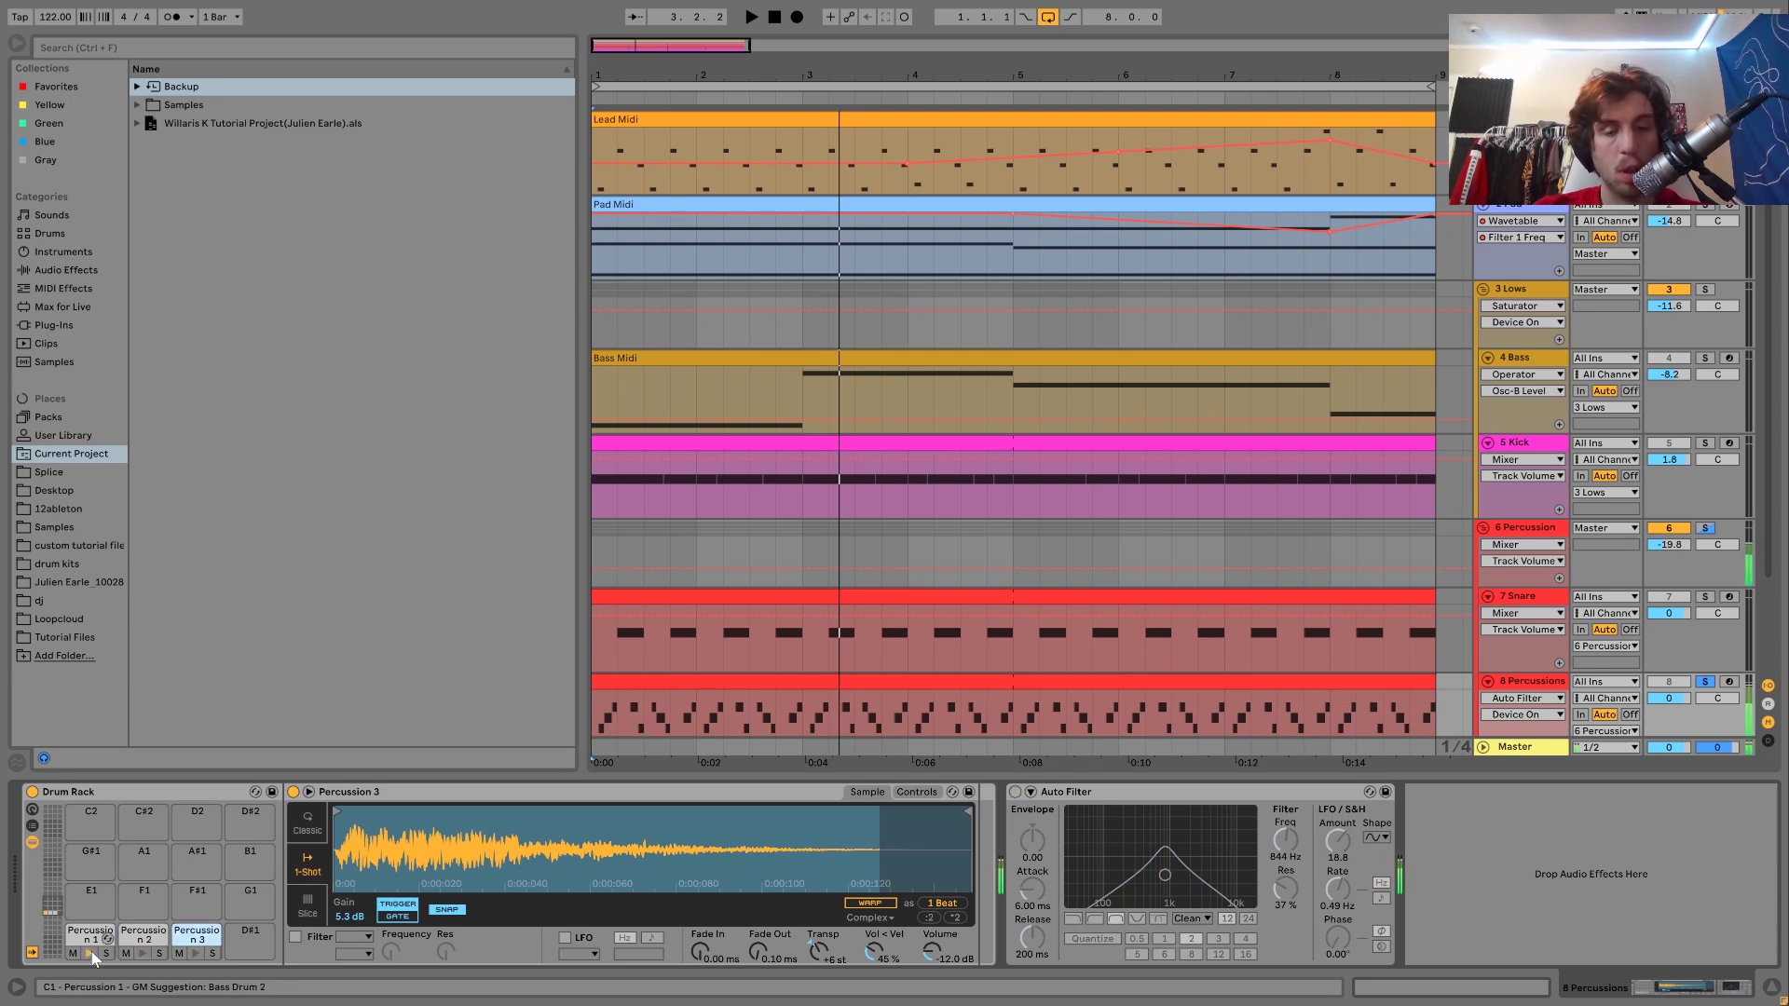
key(space)
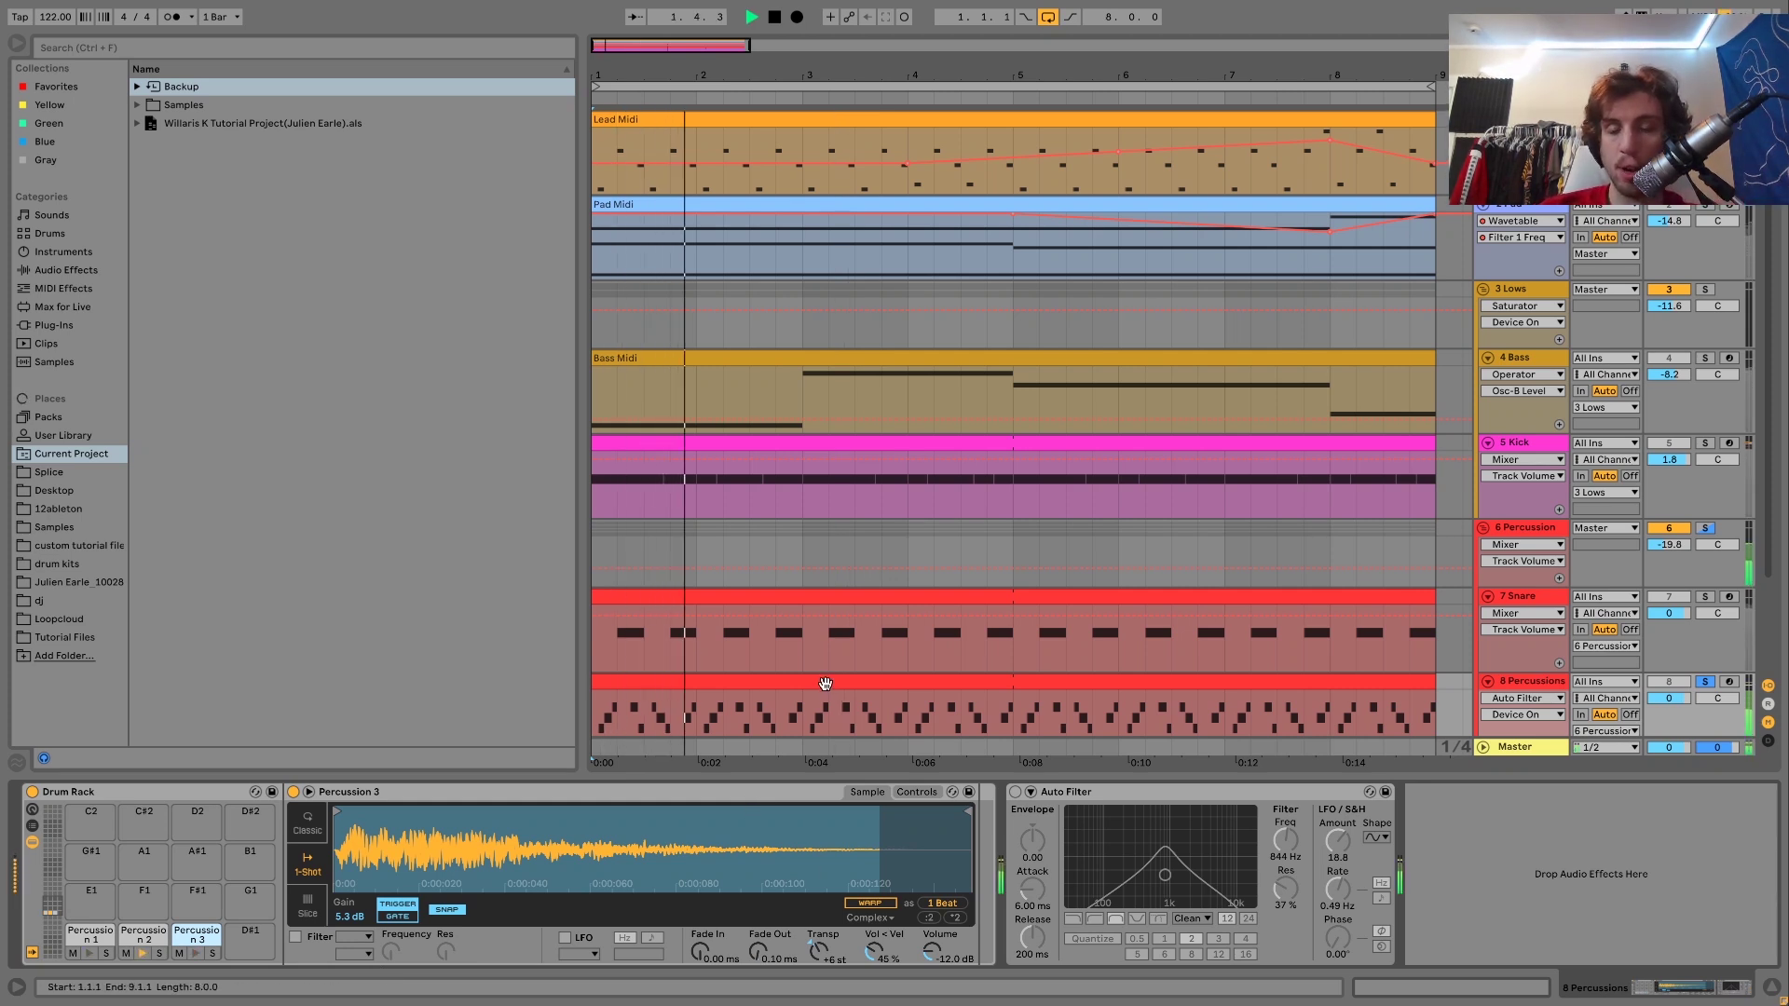
key(space)
key(space)
key(space)
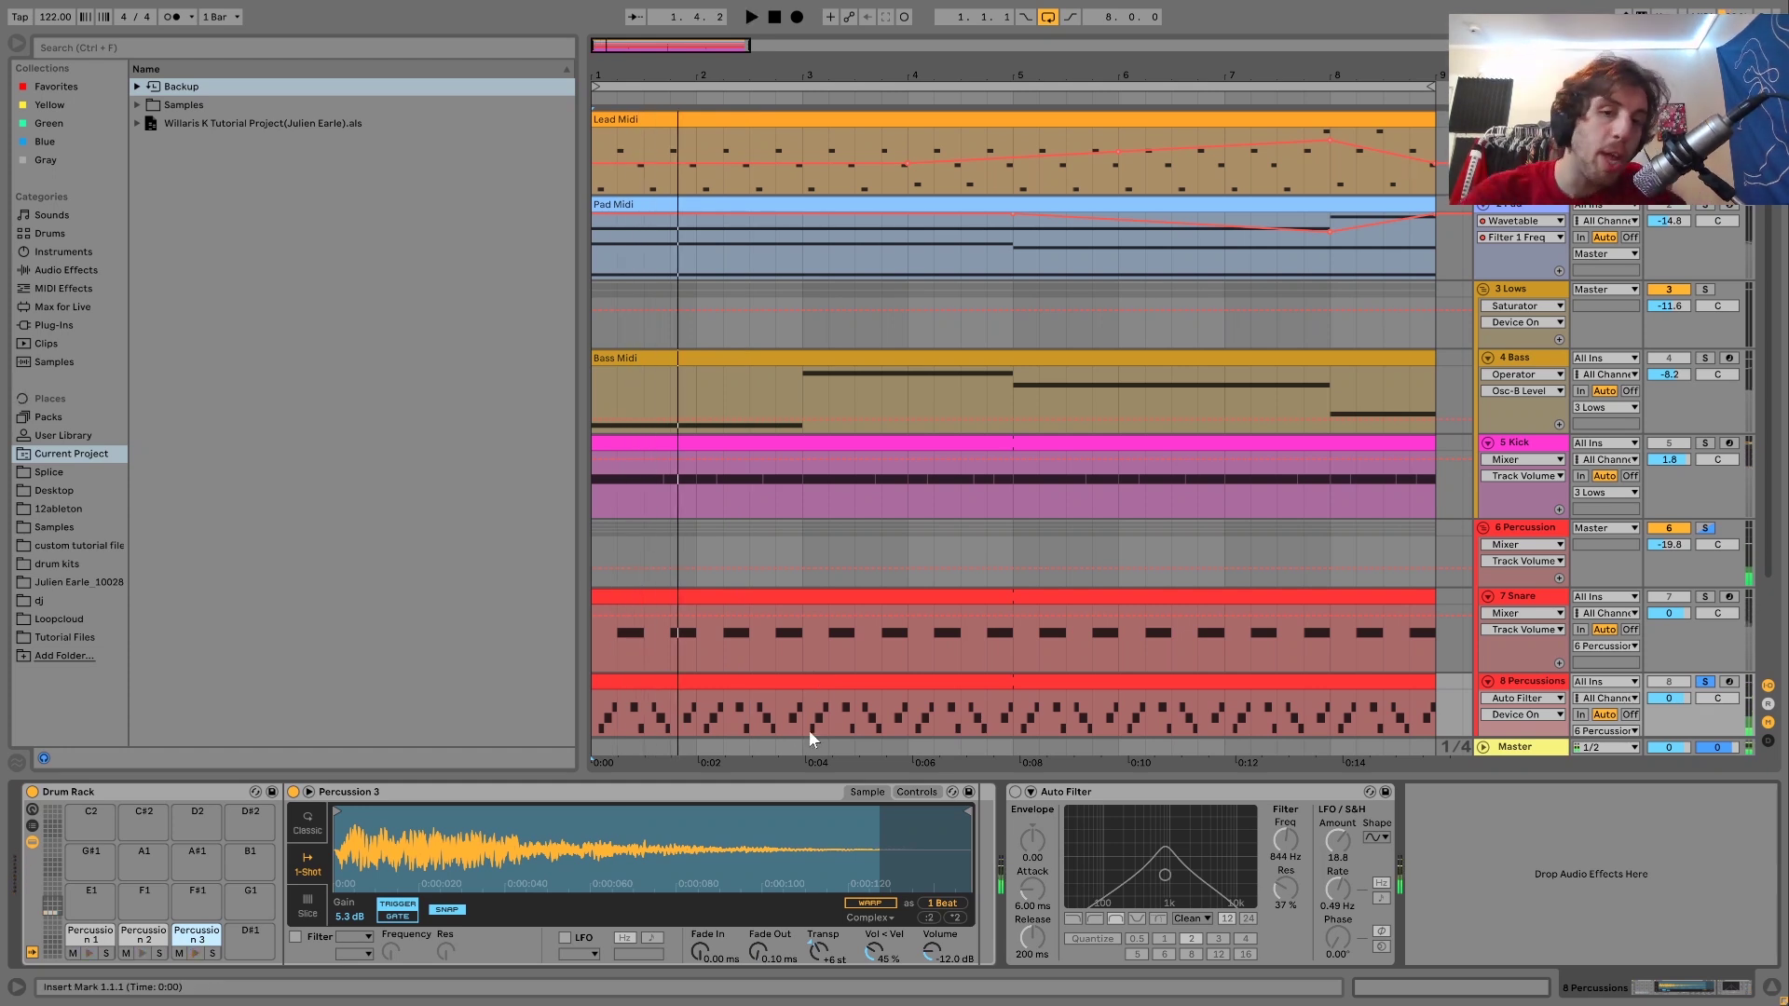
Step: Compare the Percussions track during playback with the Auto Filter enabled and bypassed, leaving the filter on
click(1015, 791)
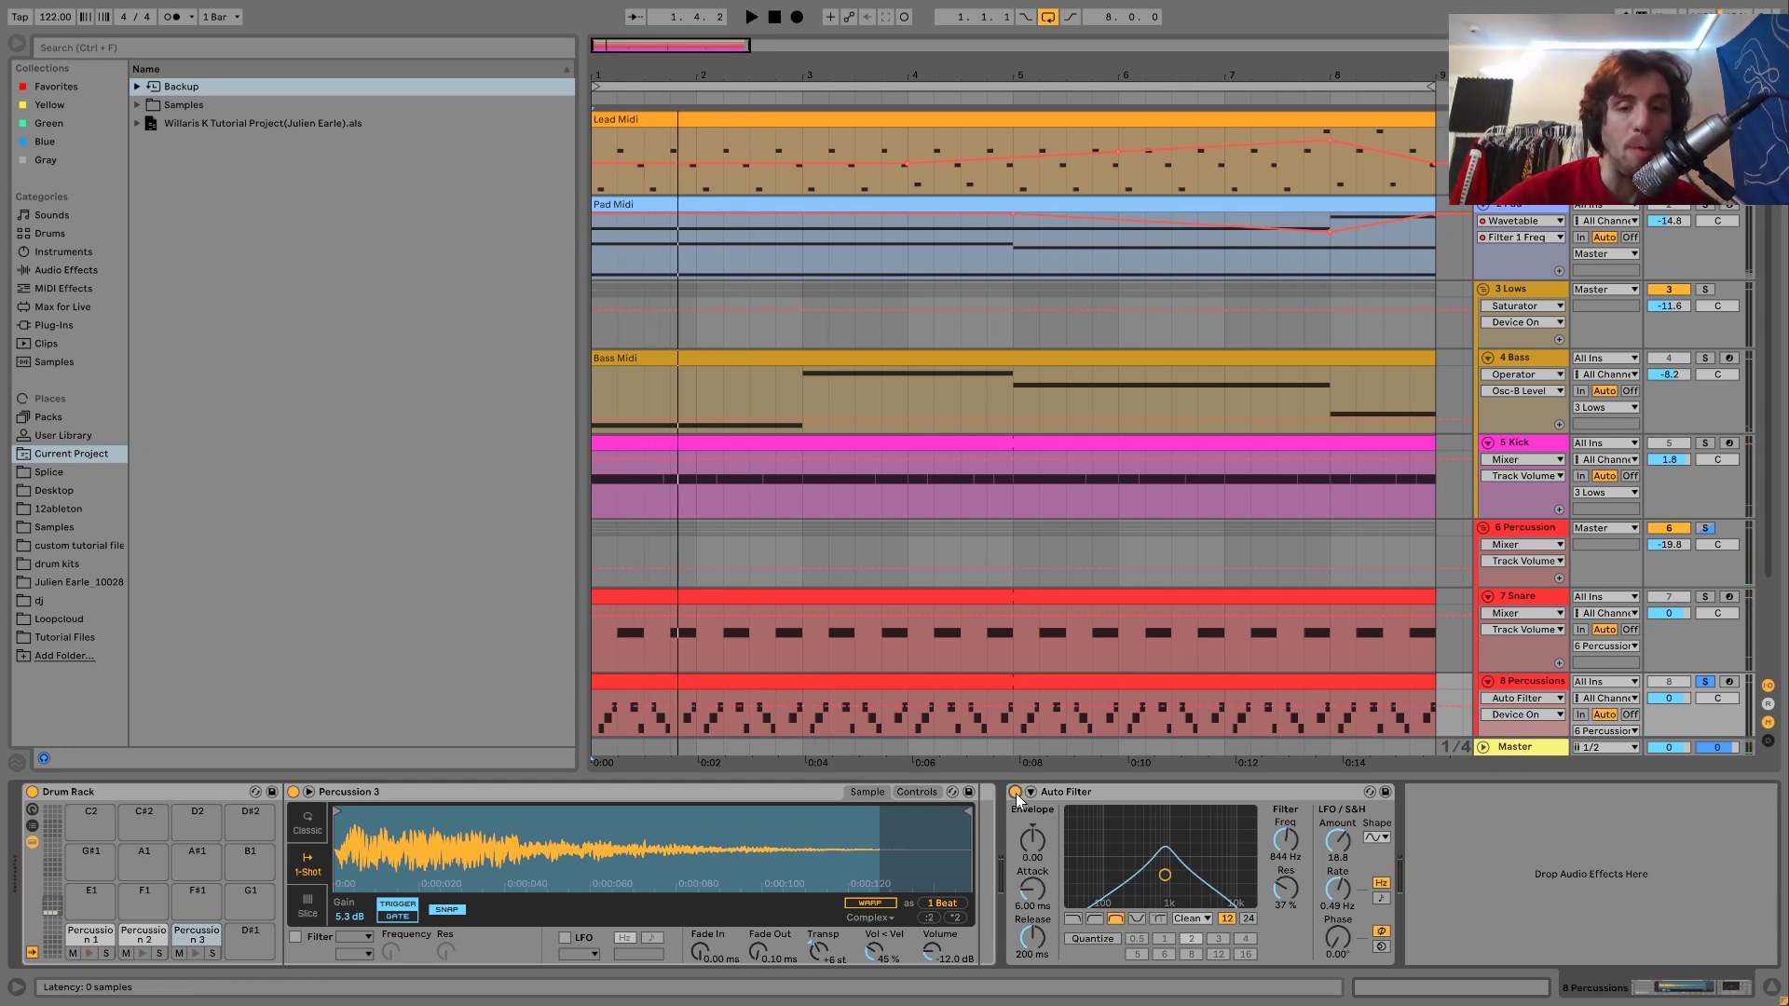
key(space)
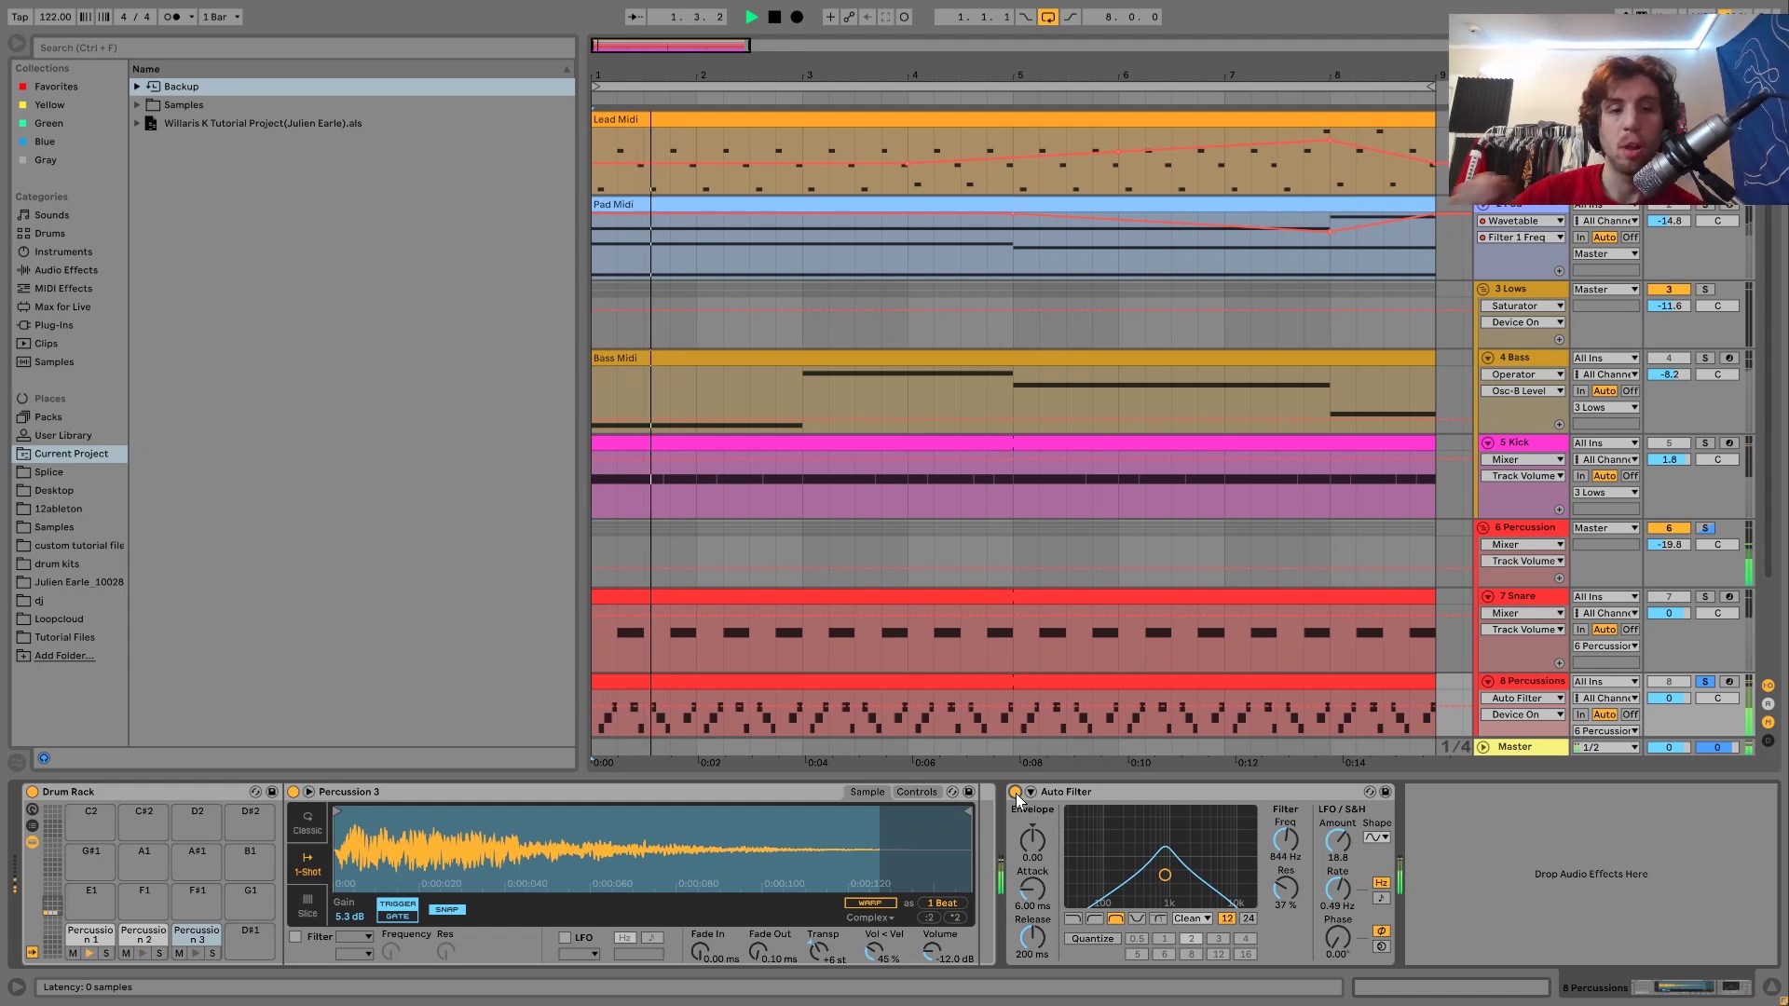
click(1015, 792)
key(space)
key(space)
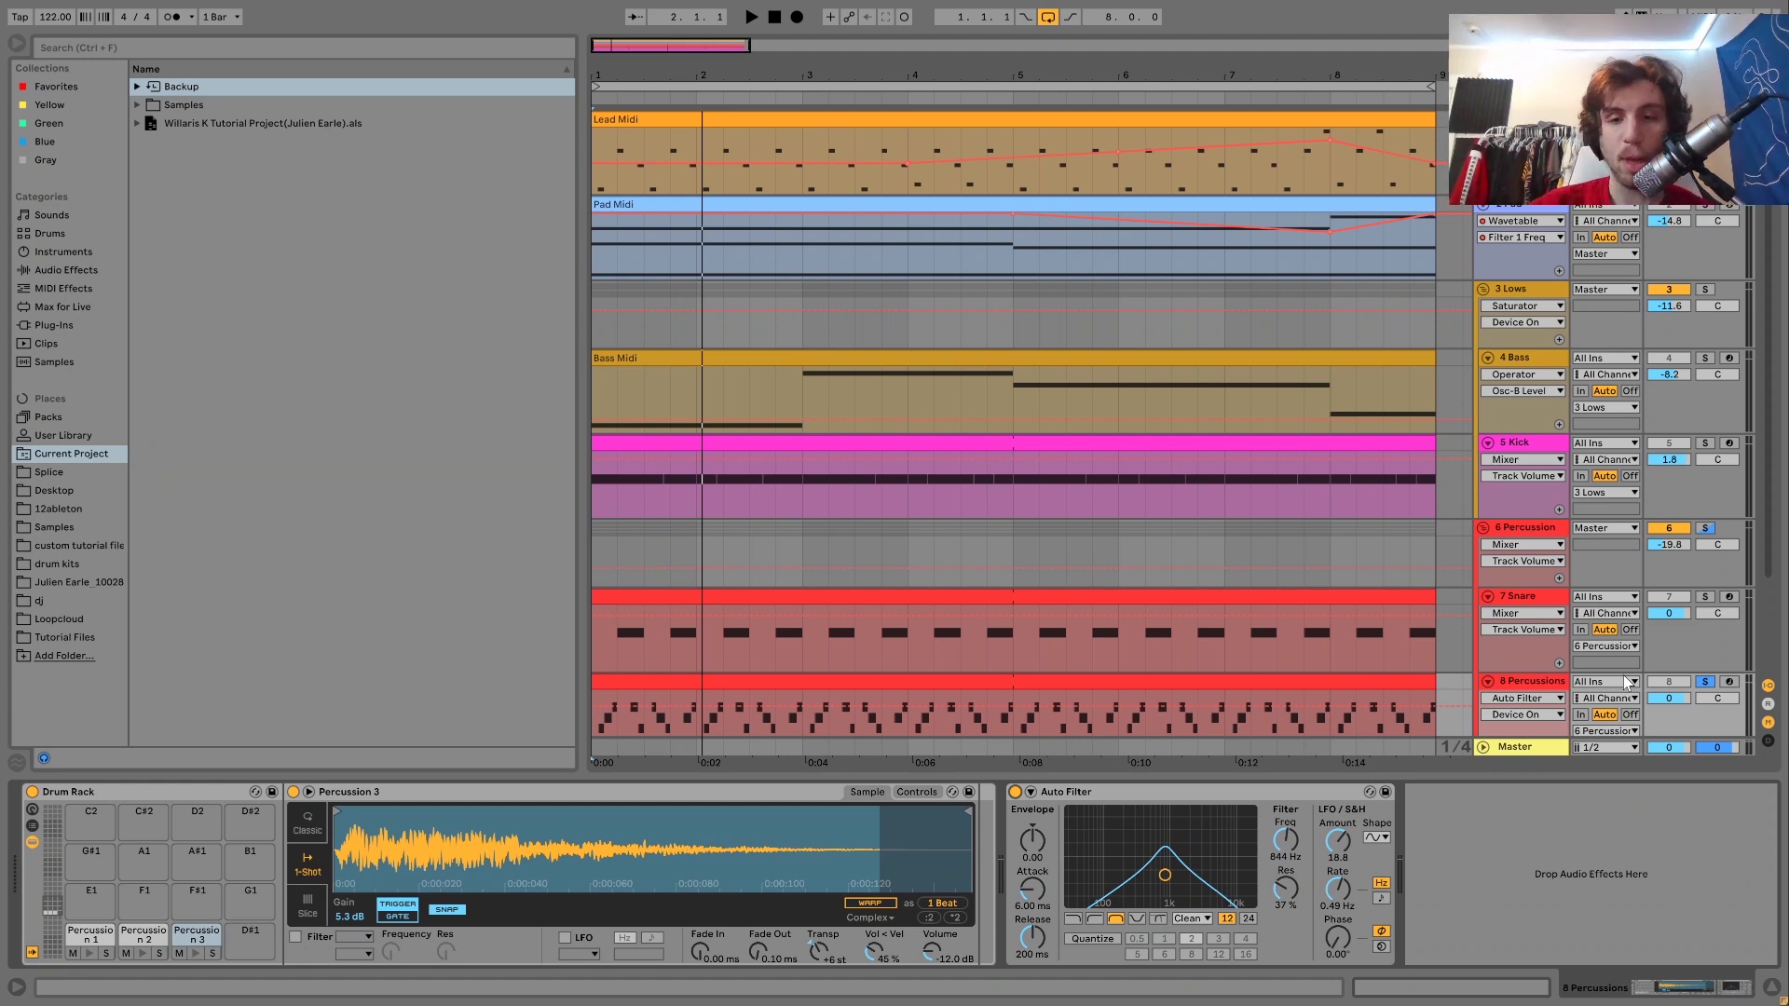
key(space)
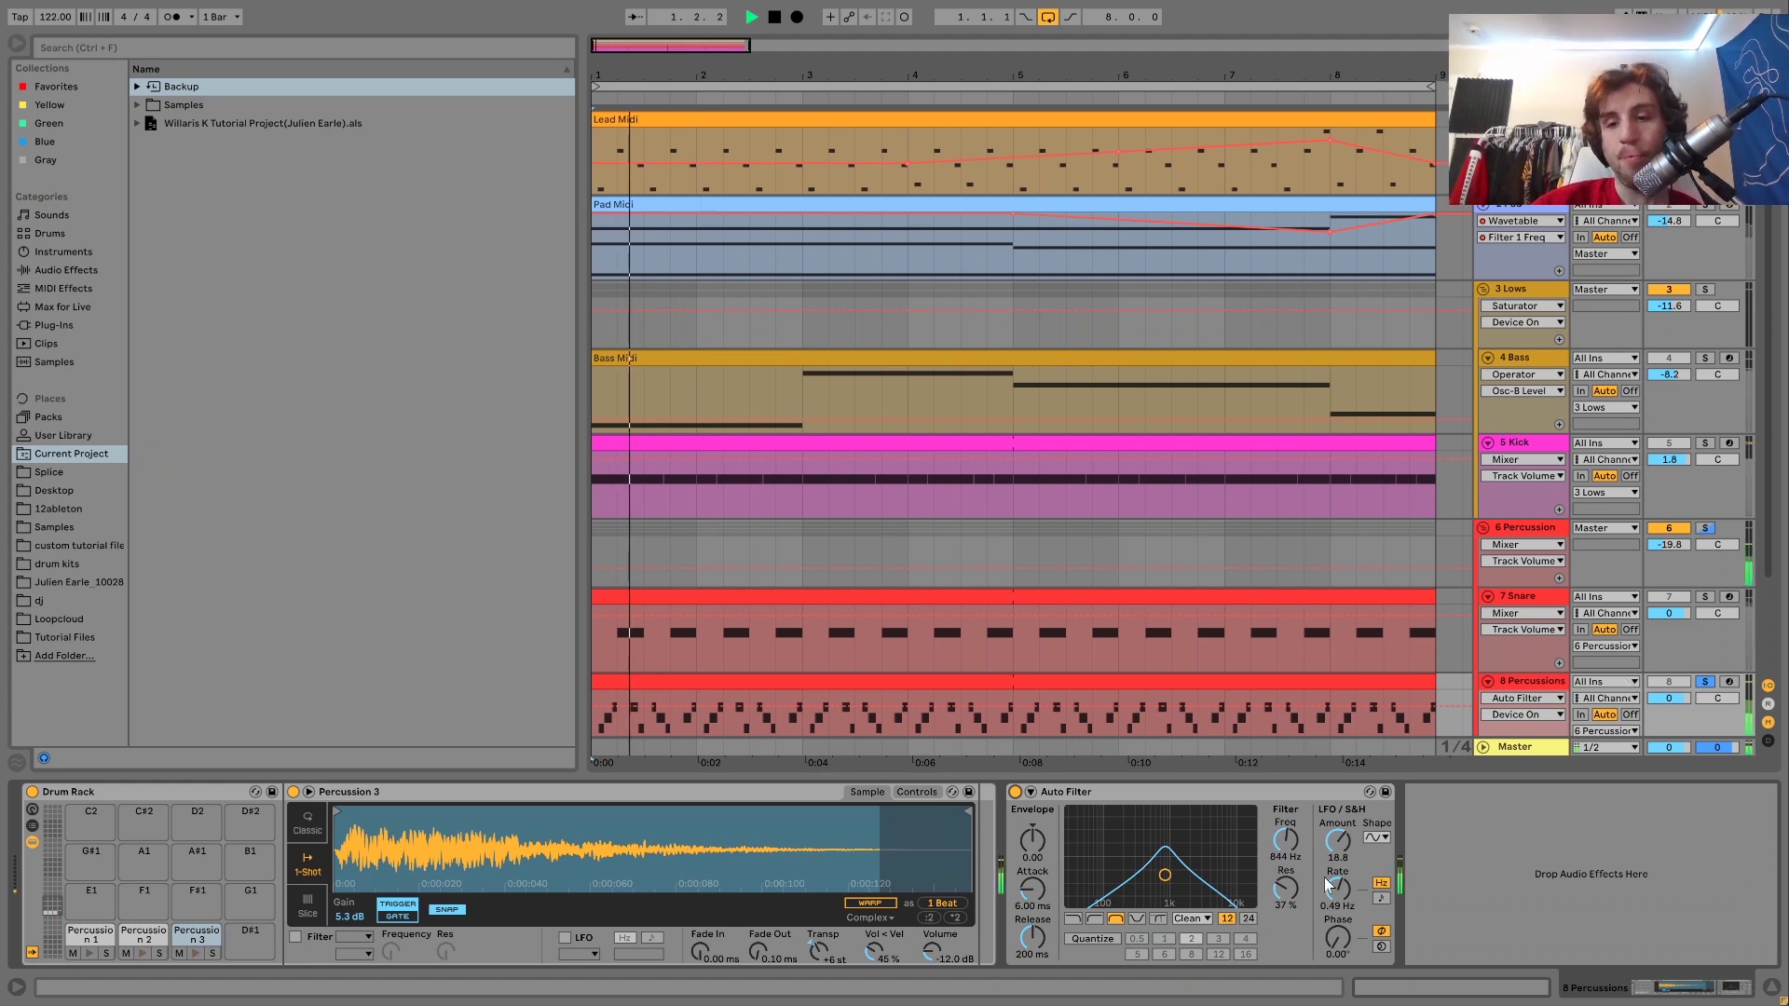
Step: Take the Percussions track out of solo to hear it in the full mix, and solo it again
click(1711, 682)
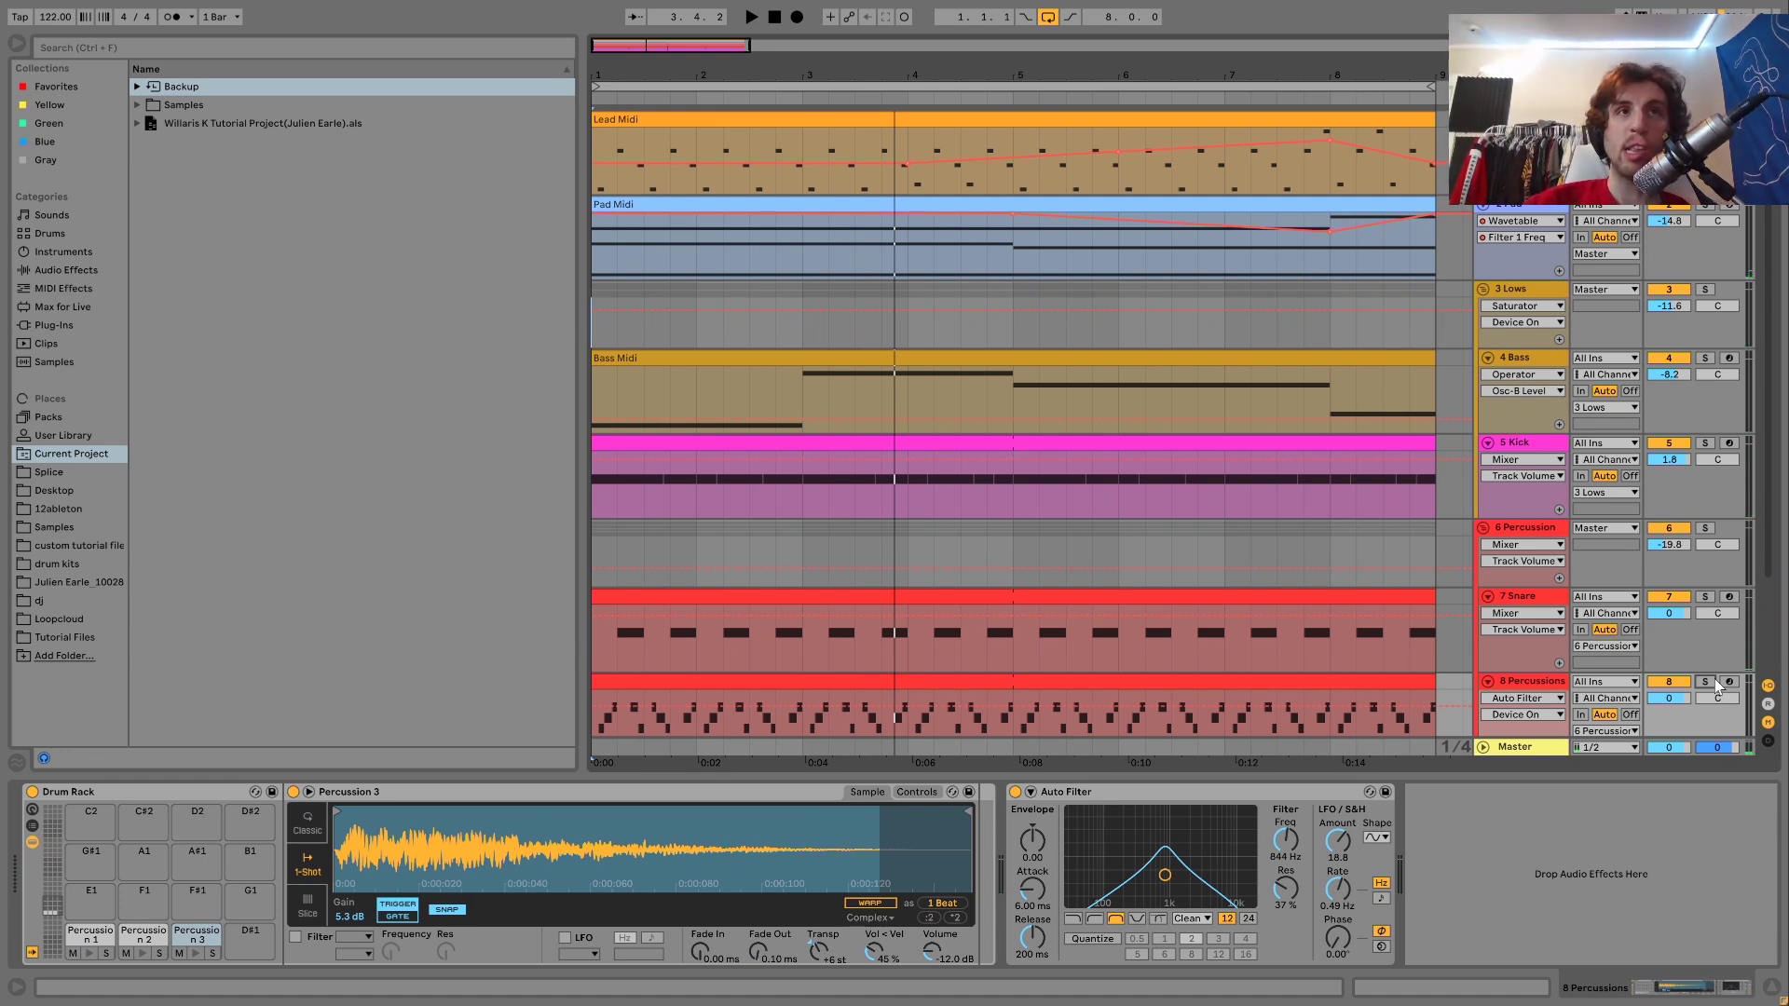
key(space)
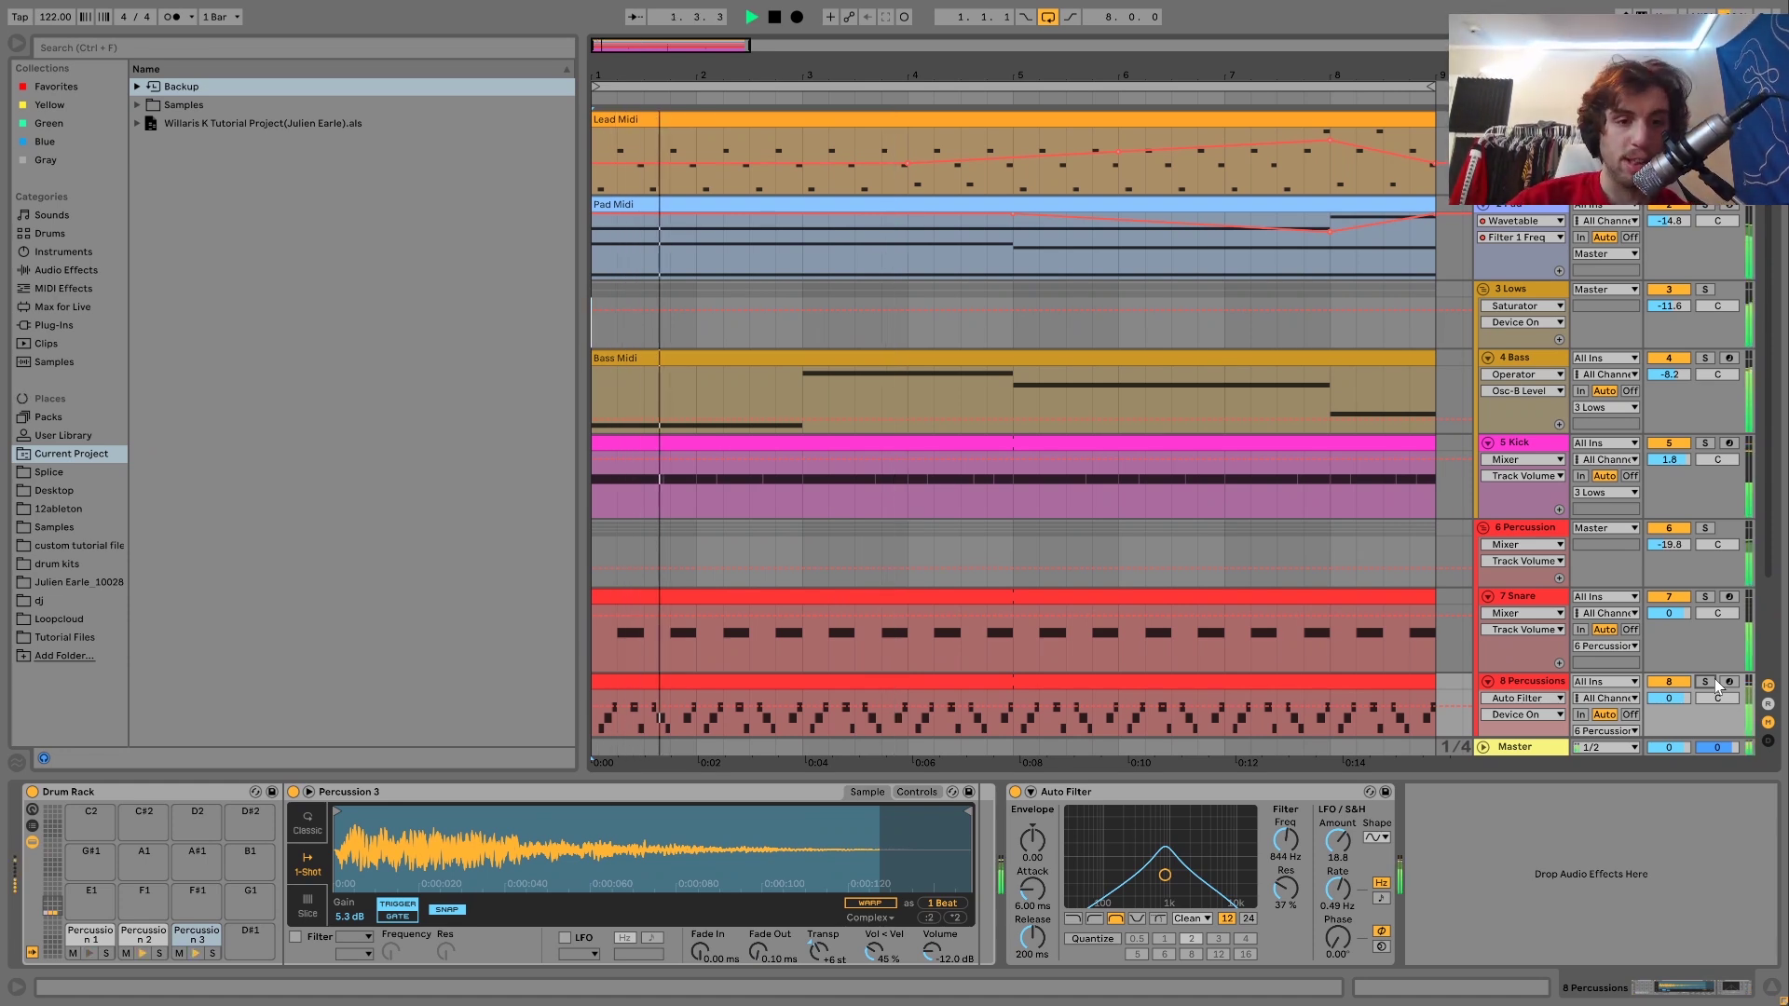
click(1712, 683)
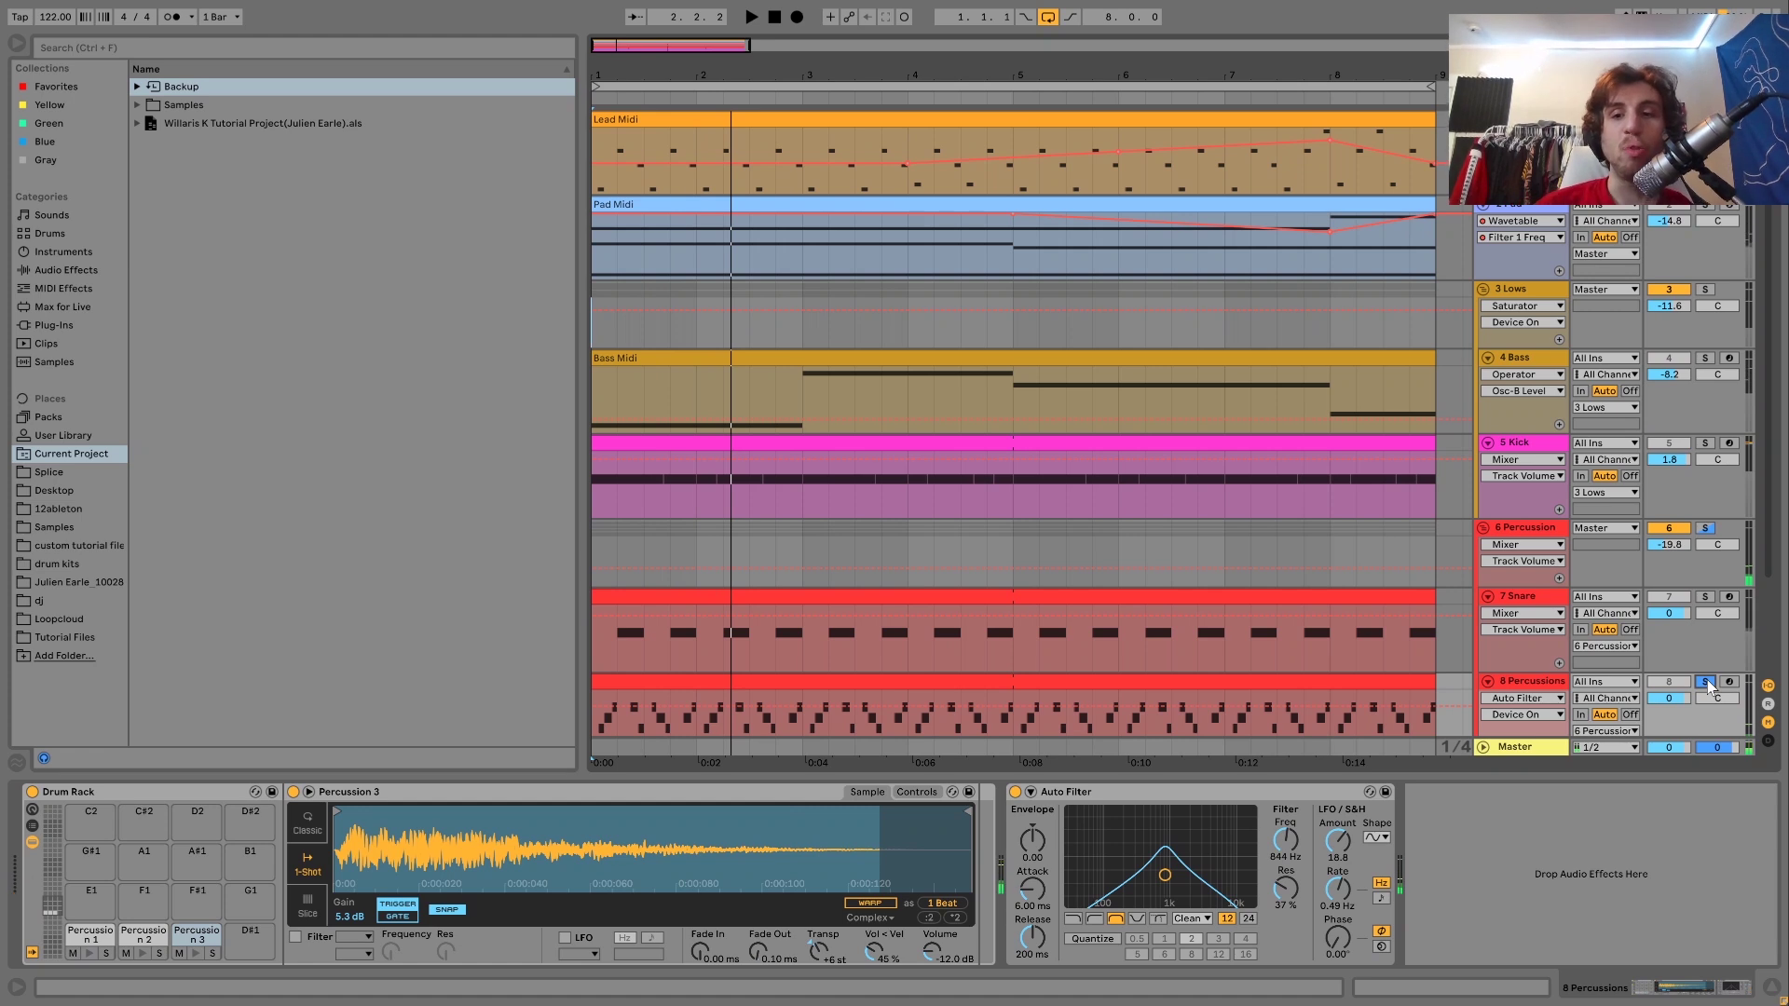
Step: Play the Hihats track in solo, and unfold it to show its clip and Drum Rack
scroll(1709, 686, down, 3)
click(1706, 649)
key(space)
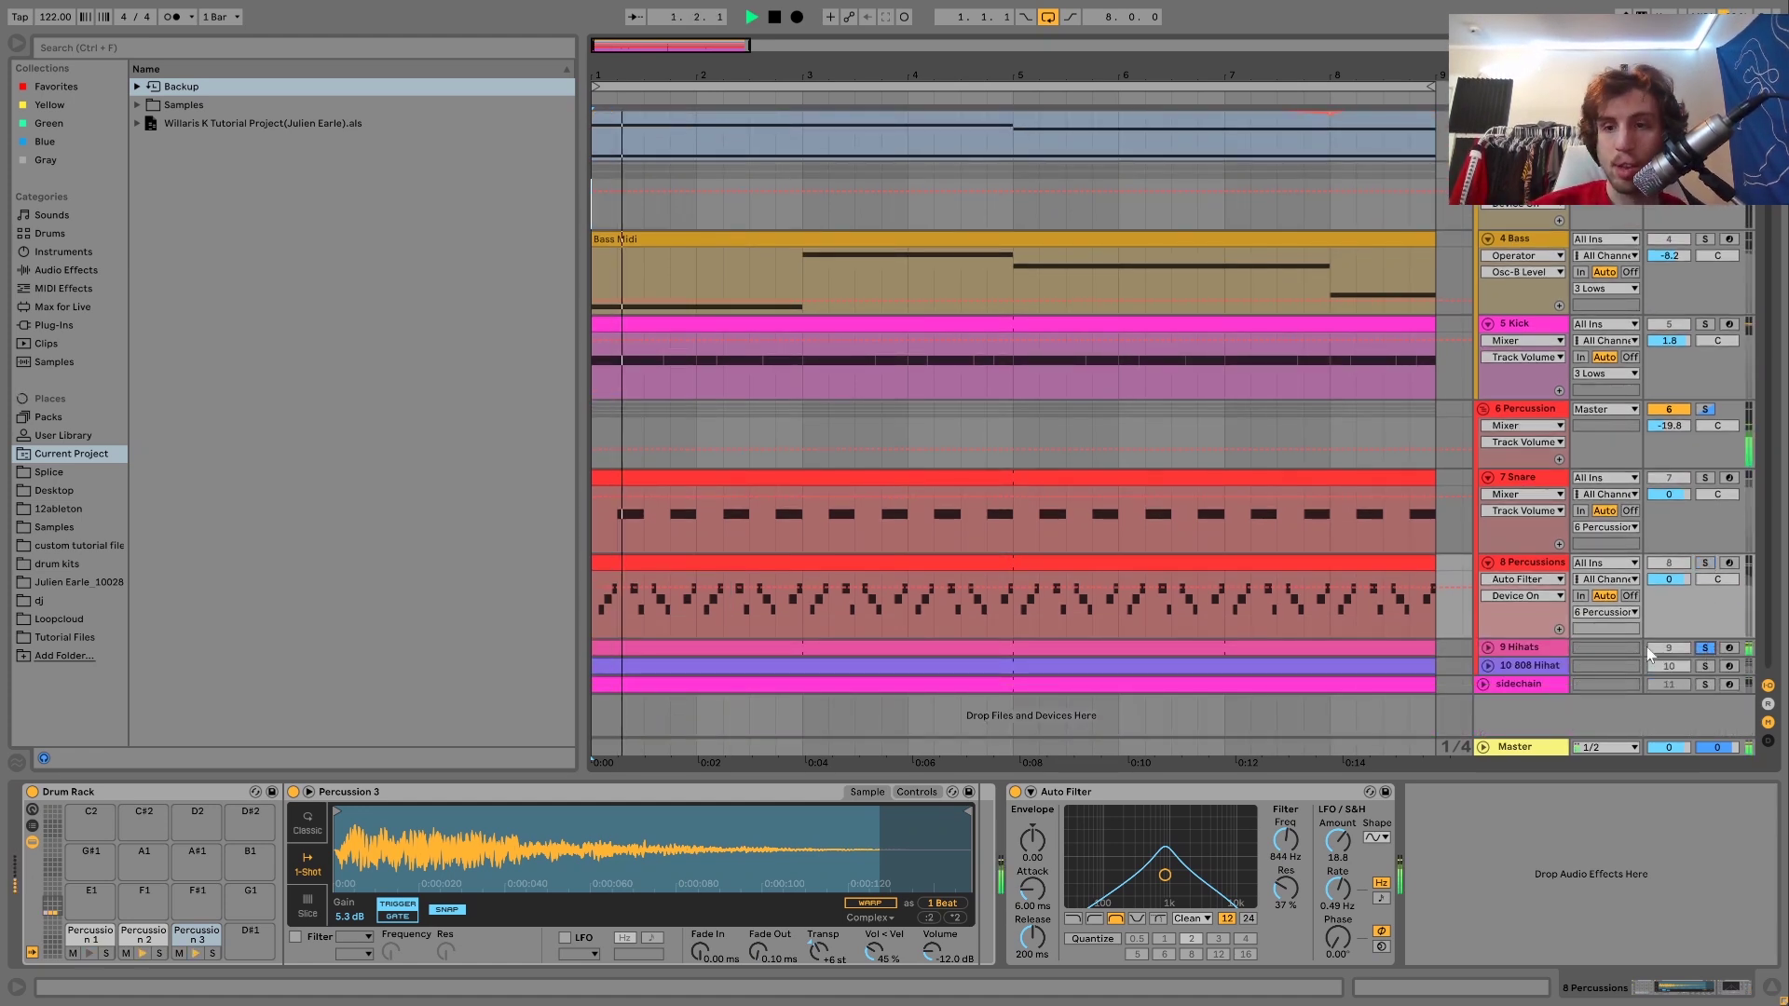
click(1496, 645)
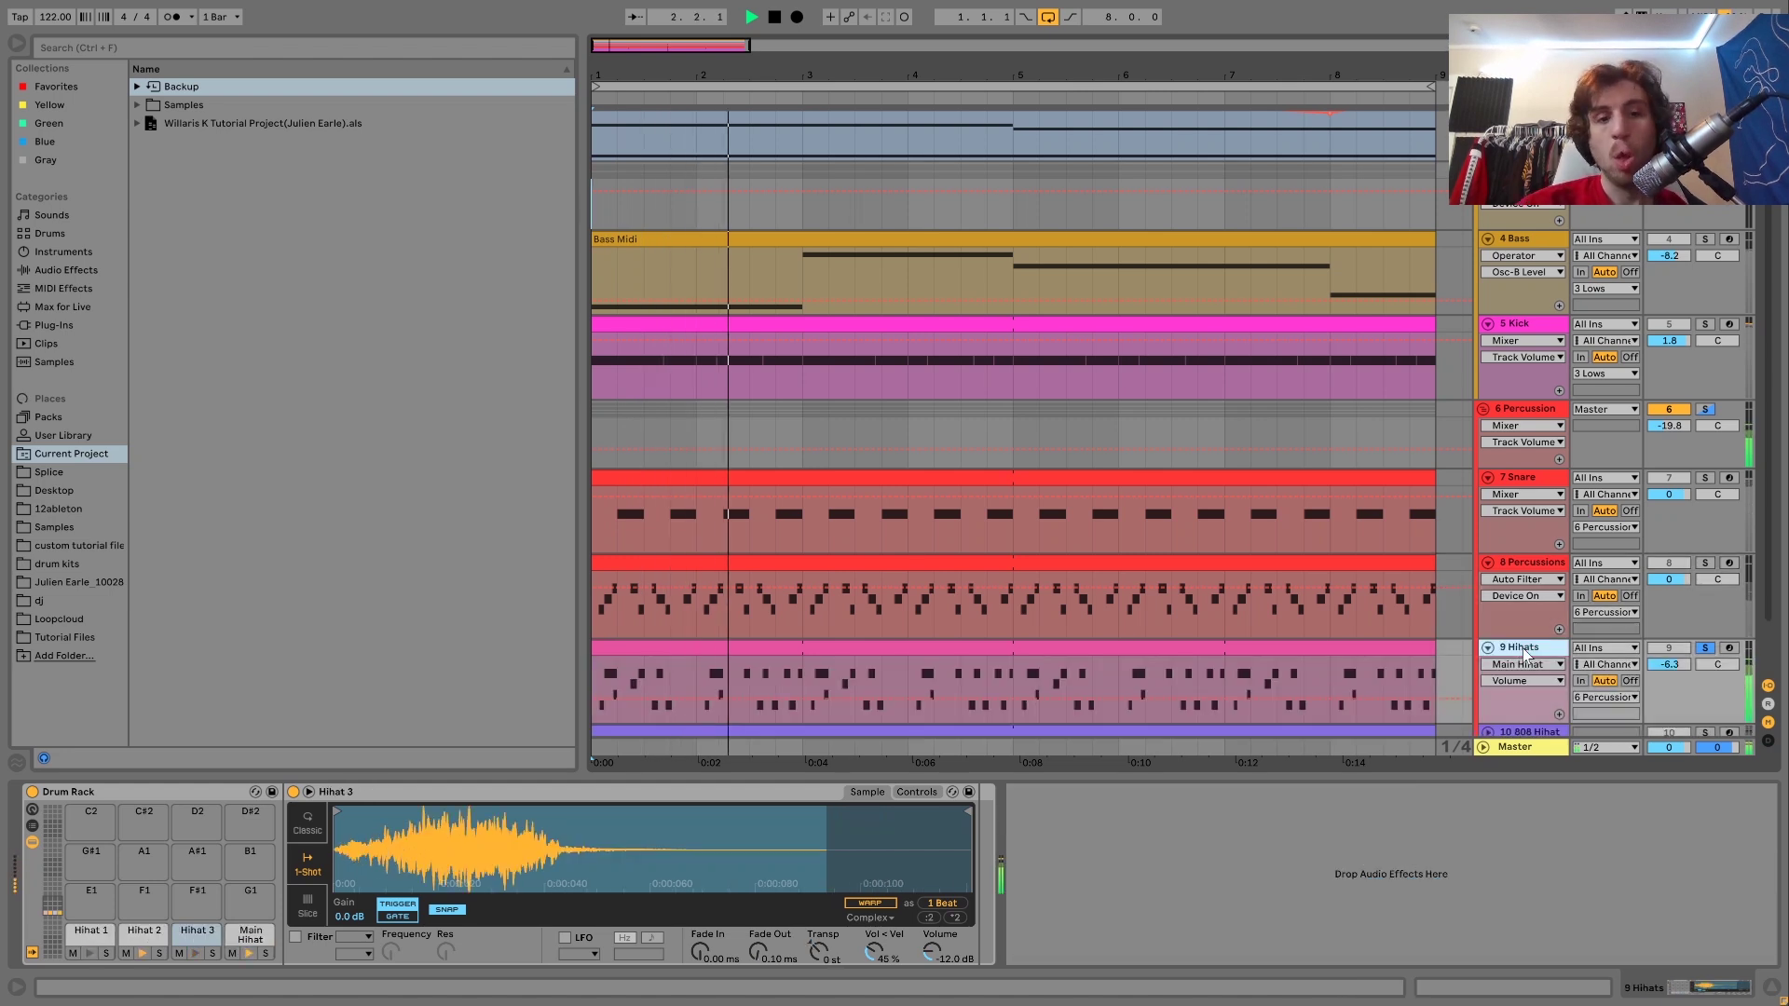
key(space)
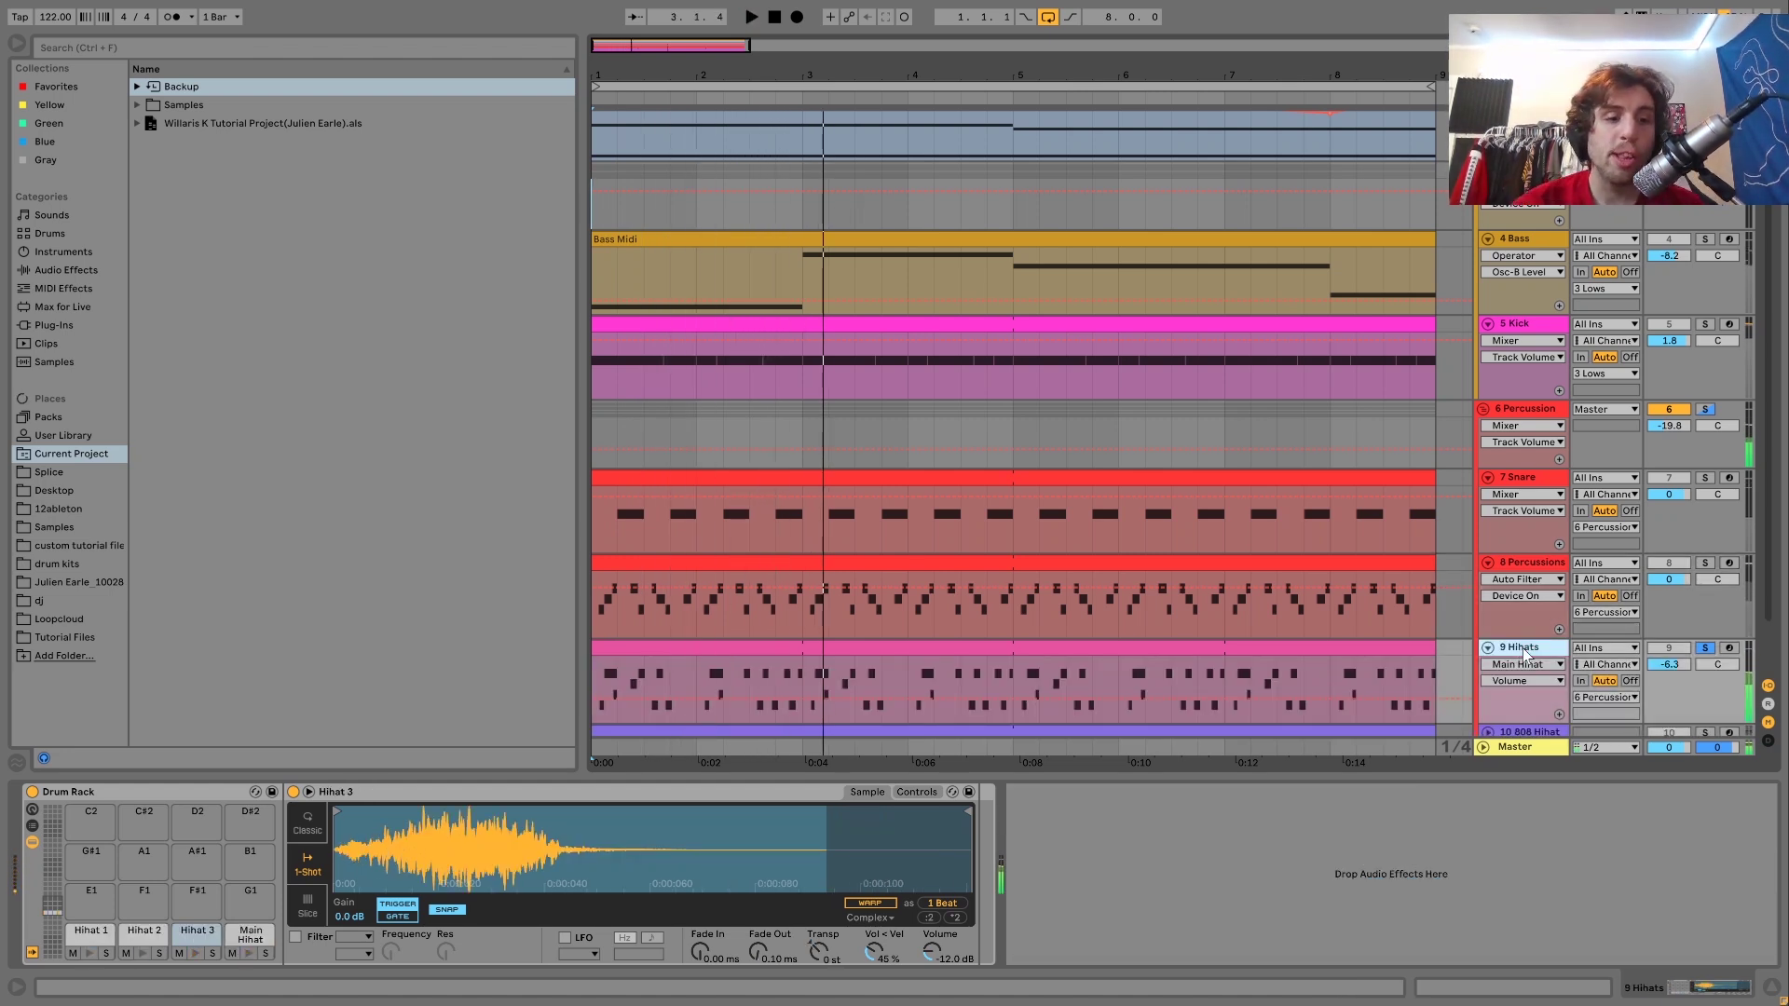
Step: Show the Main Hihat pad's sample, and play the hihats in solo and within the full mix
click(250, 935)
key(space)
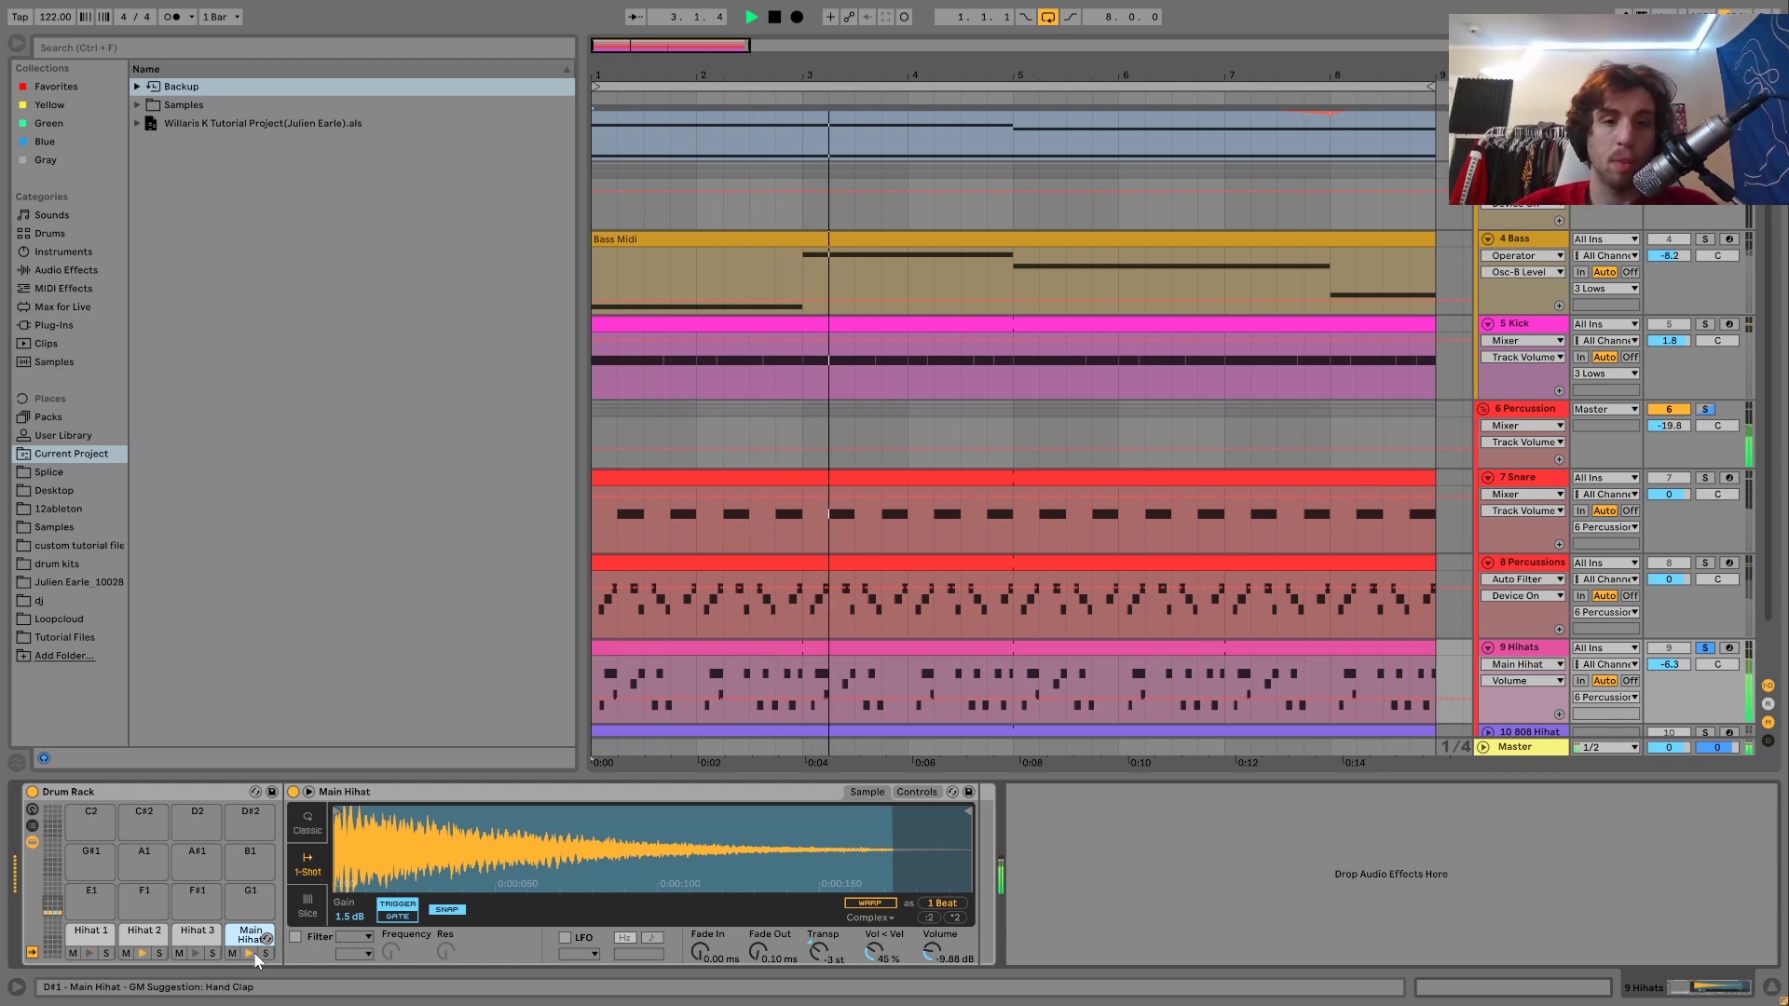
key(space)
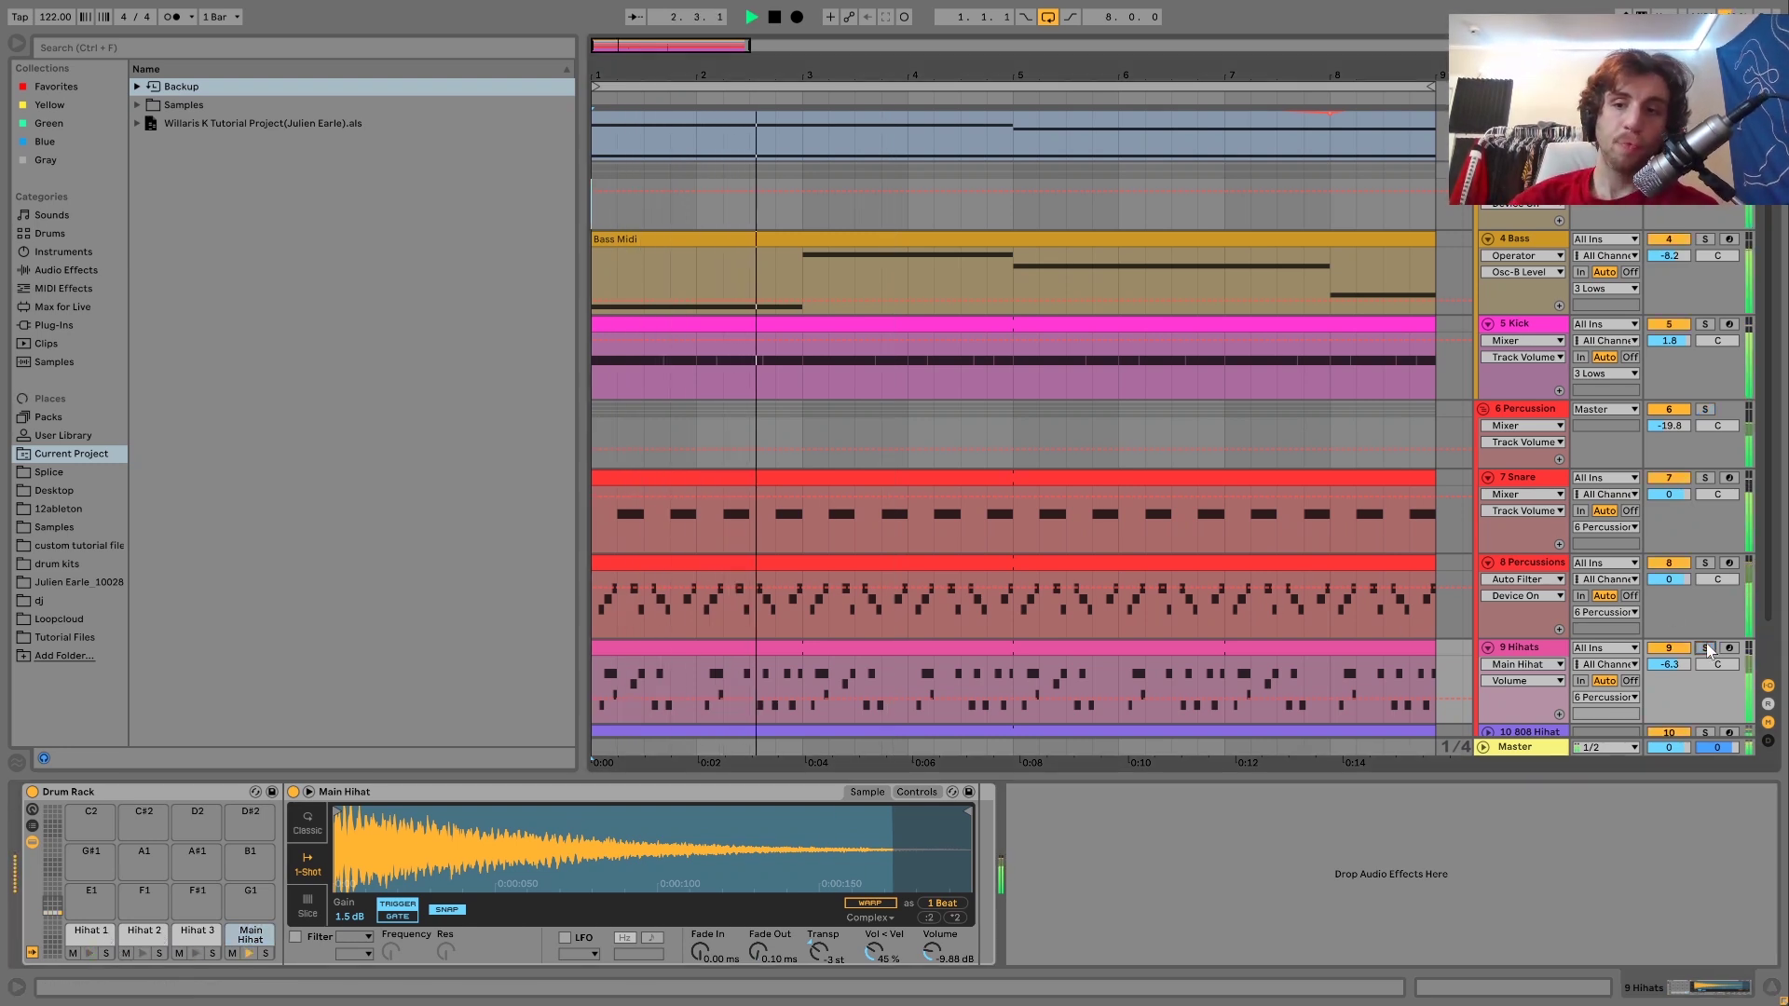
click(1550, 649)
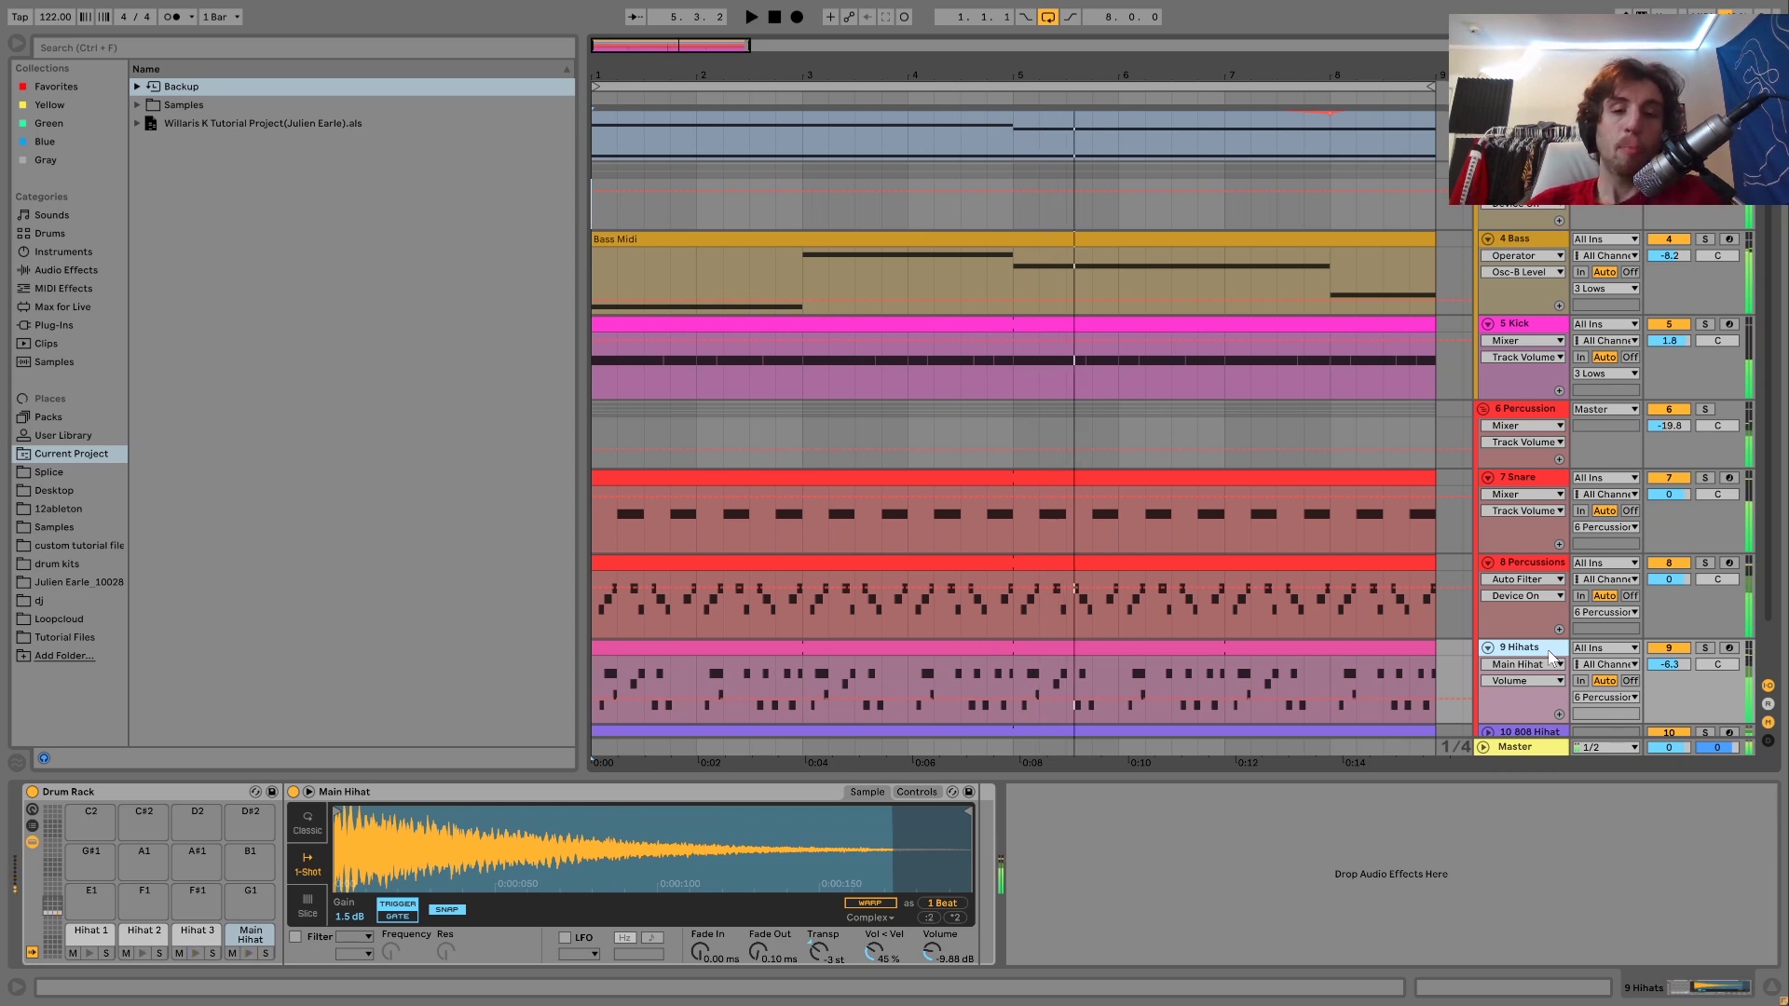
Step: Play the 808 Hihat track in solo, and unfold it to show its clip and sample
scroll(1547, 651, down, 2)
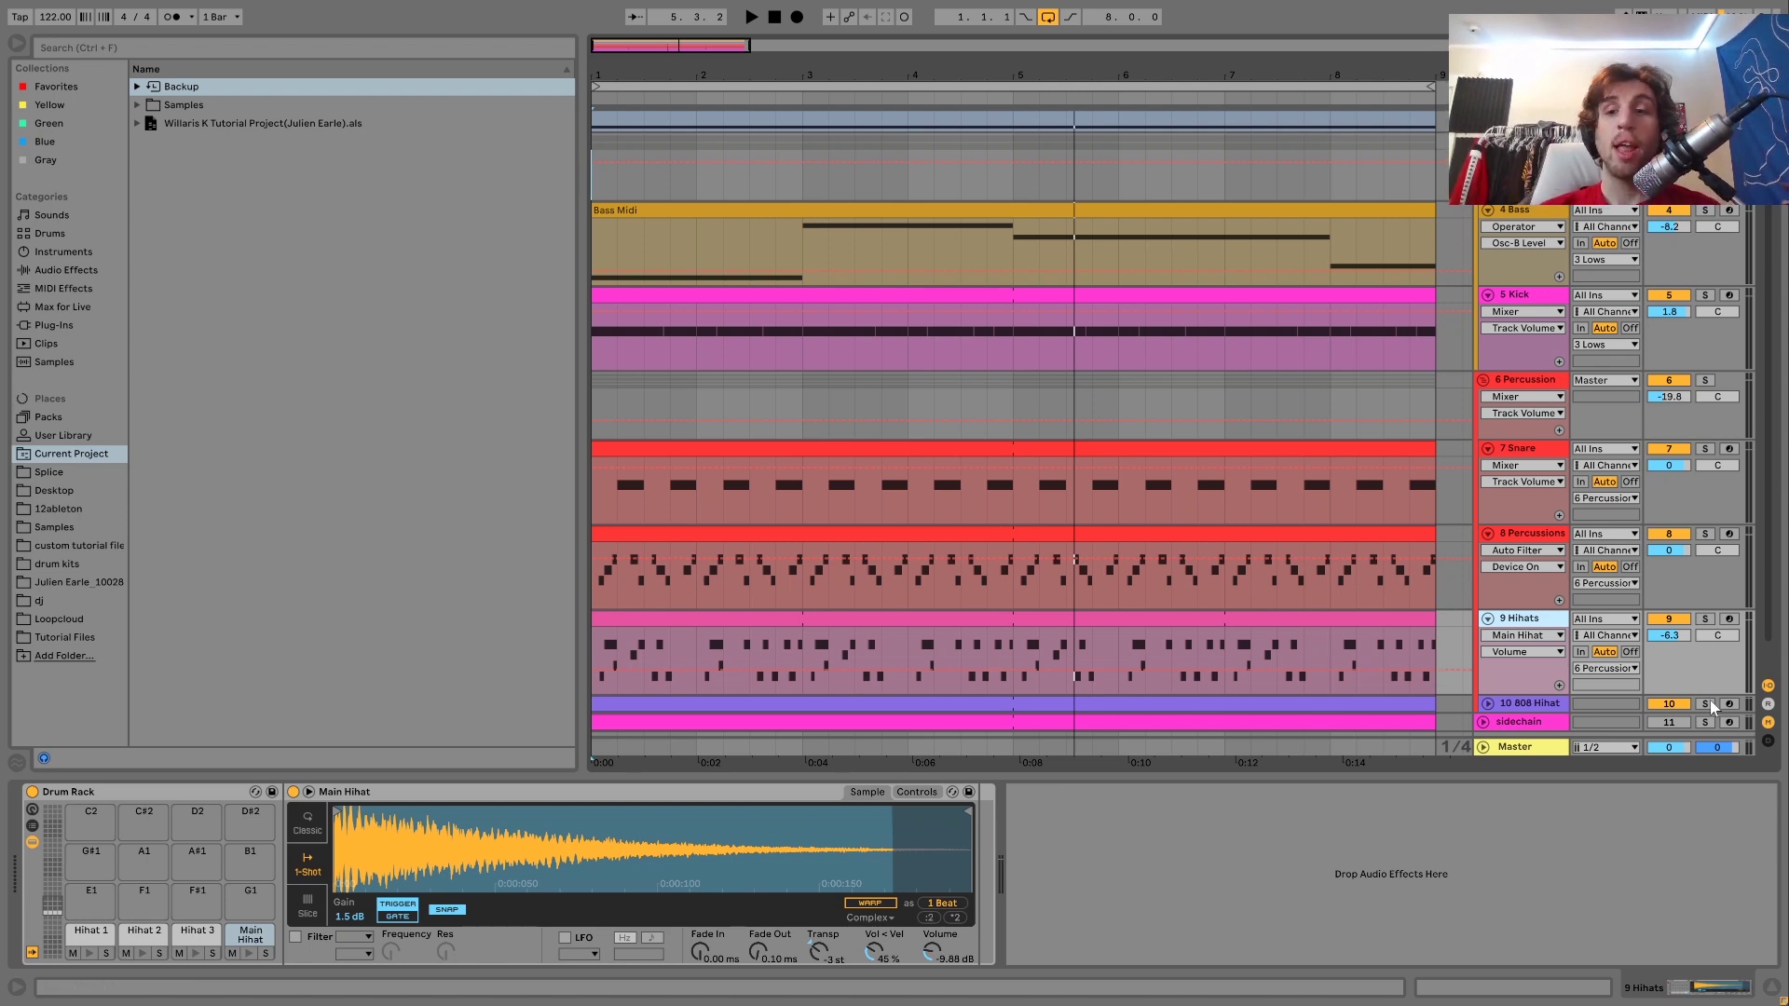
click(1535, 705)
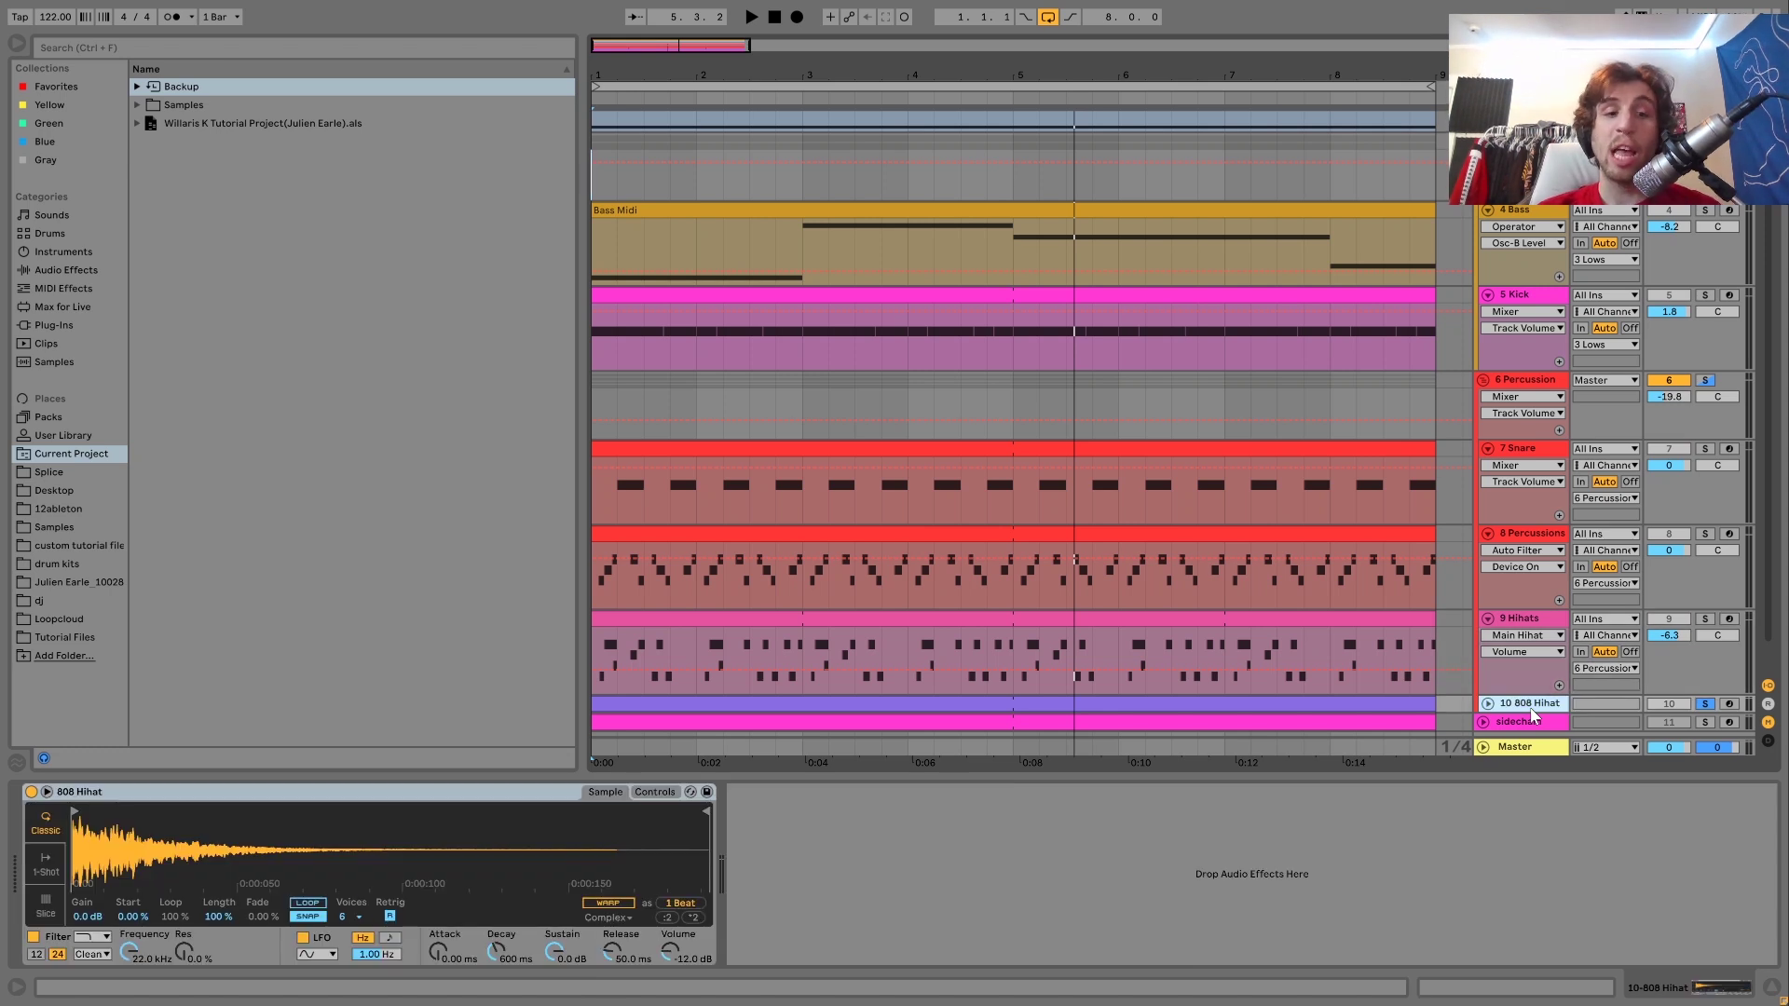
key(u)
key(space)
scroll(1533, 714, down, 3)
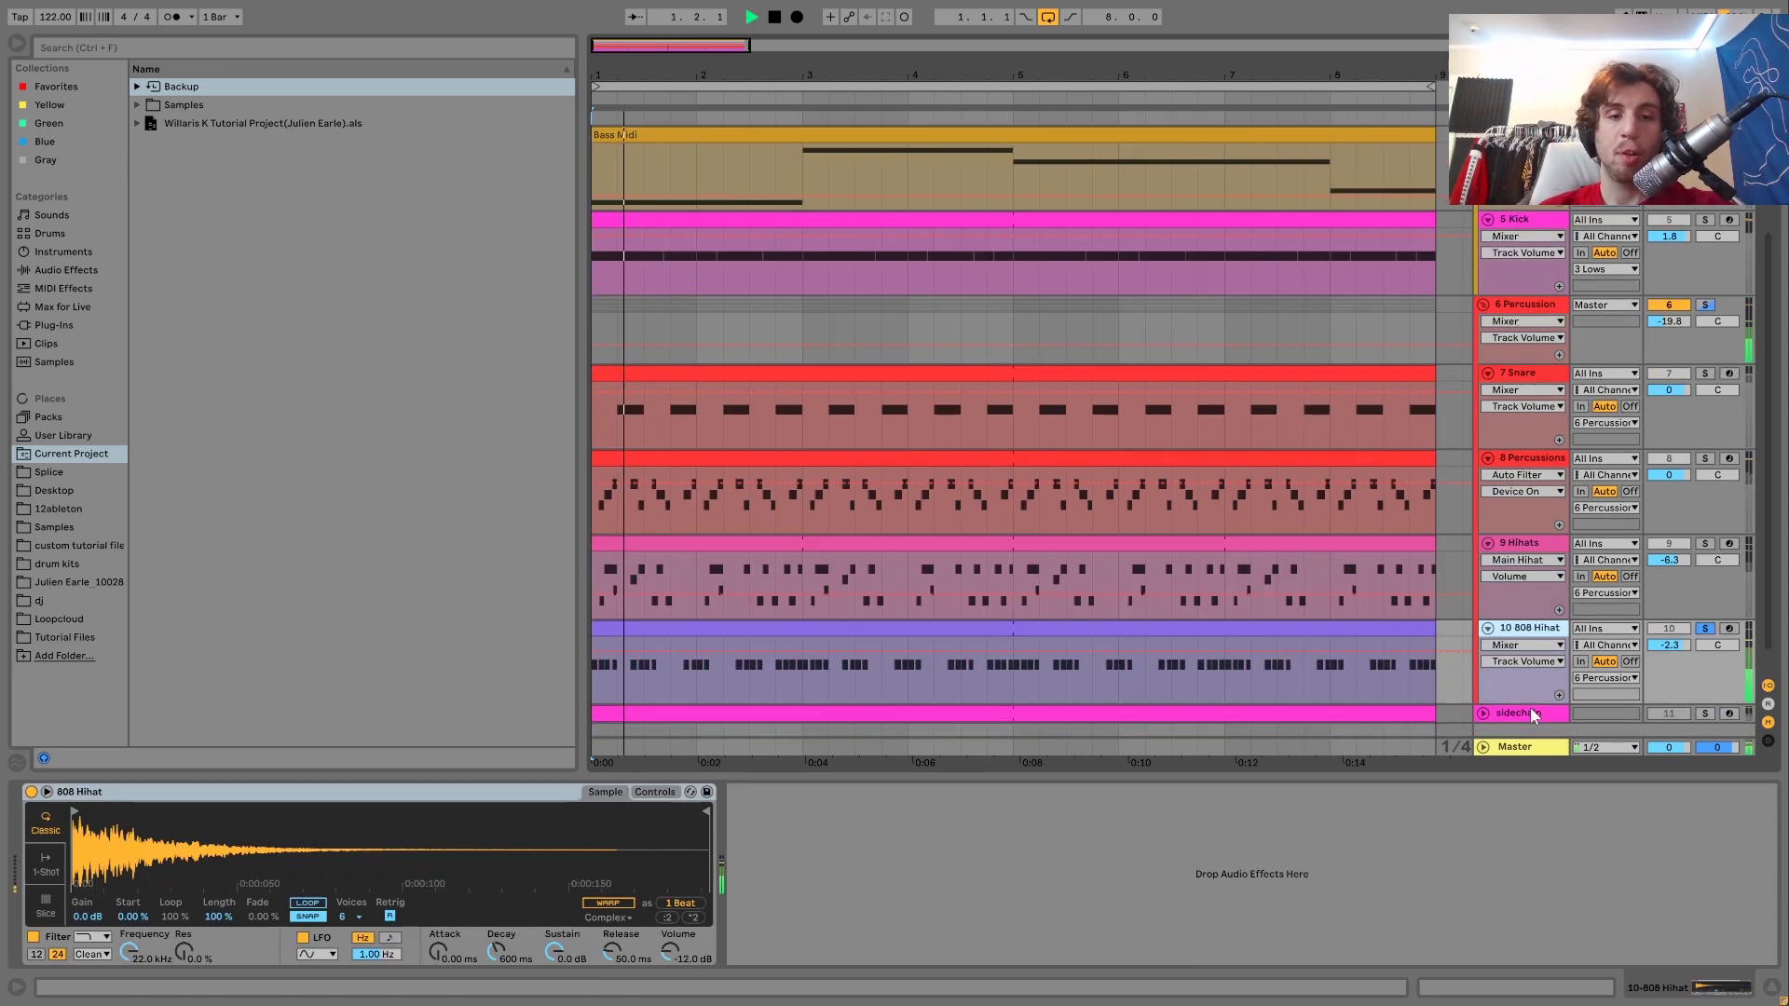
key(space)
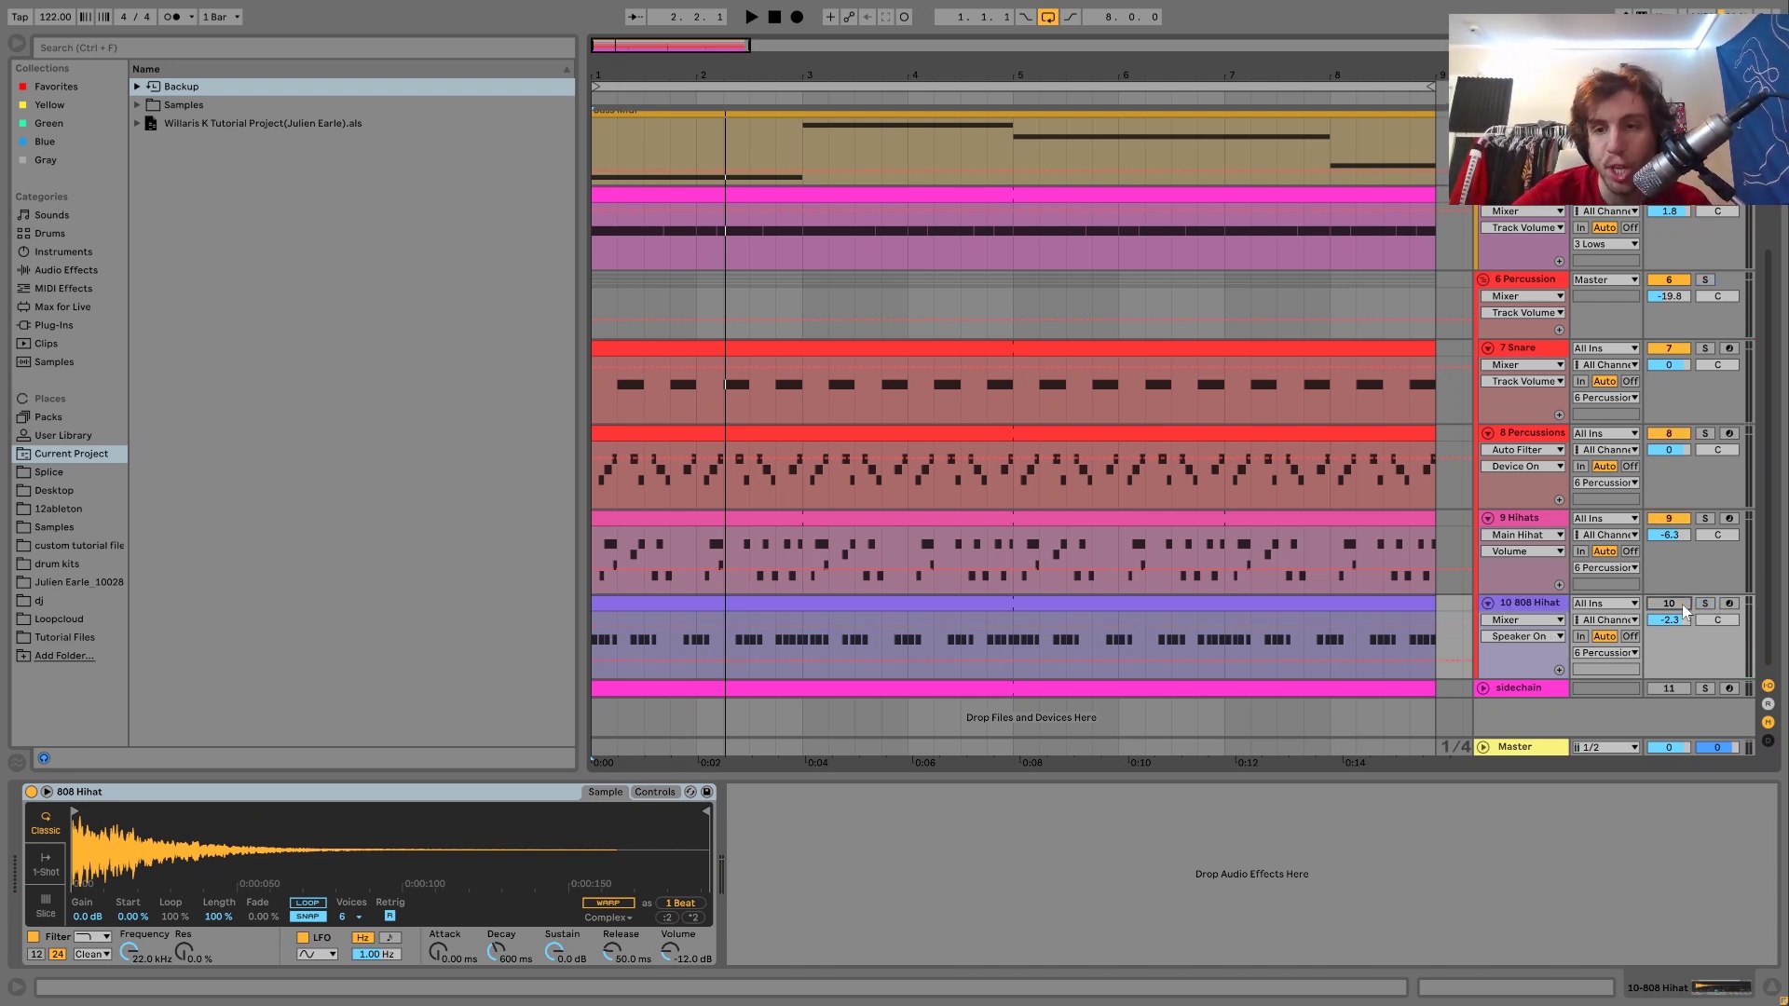
Step: Play the full mix with the 808 Hihat track muted, and unmute it to compare
key(space)
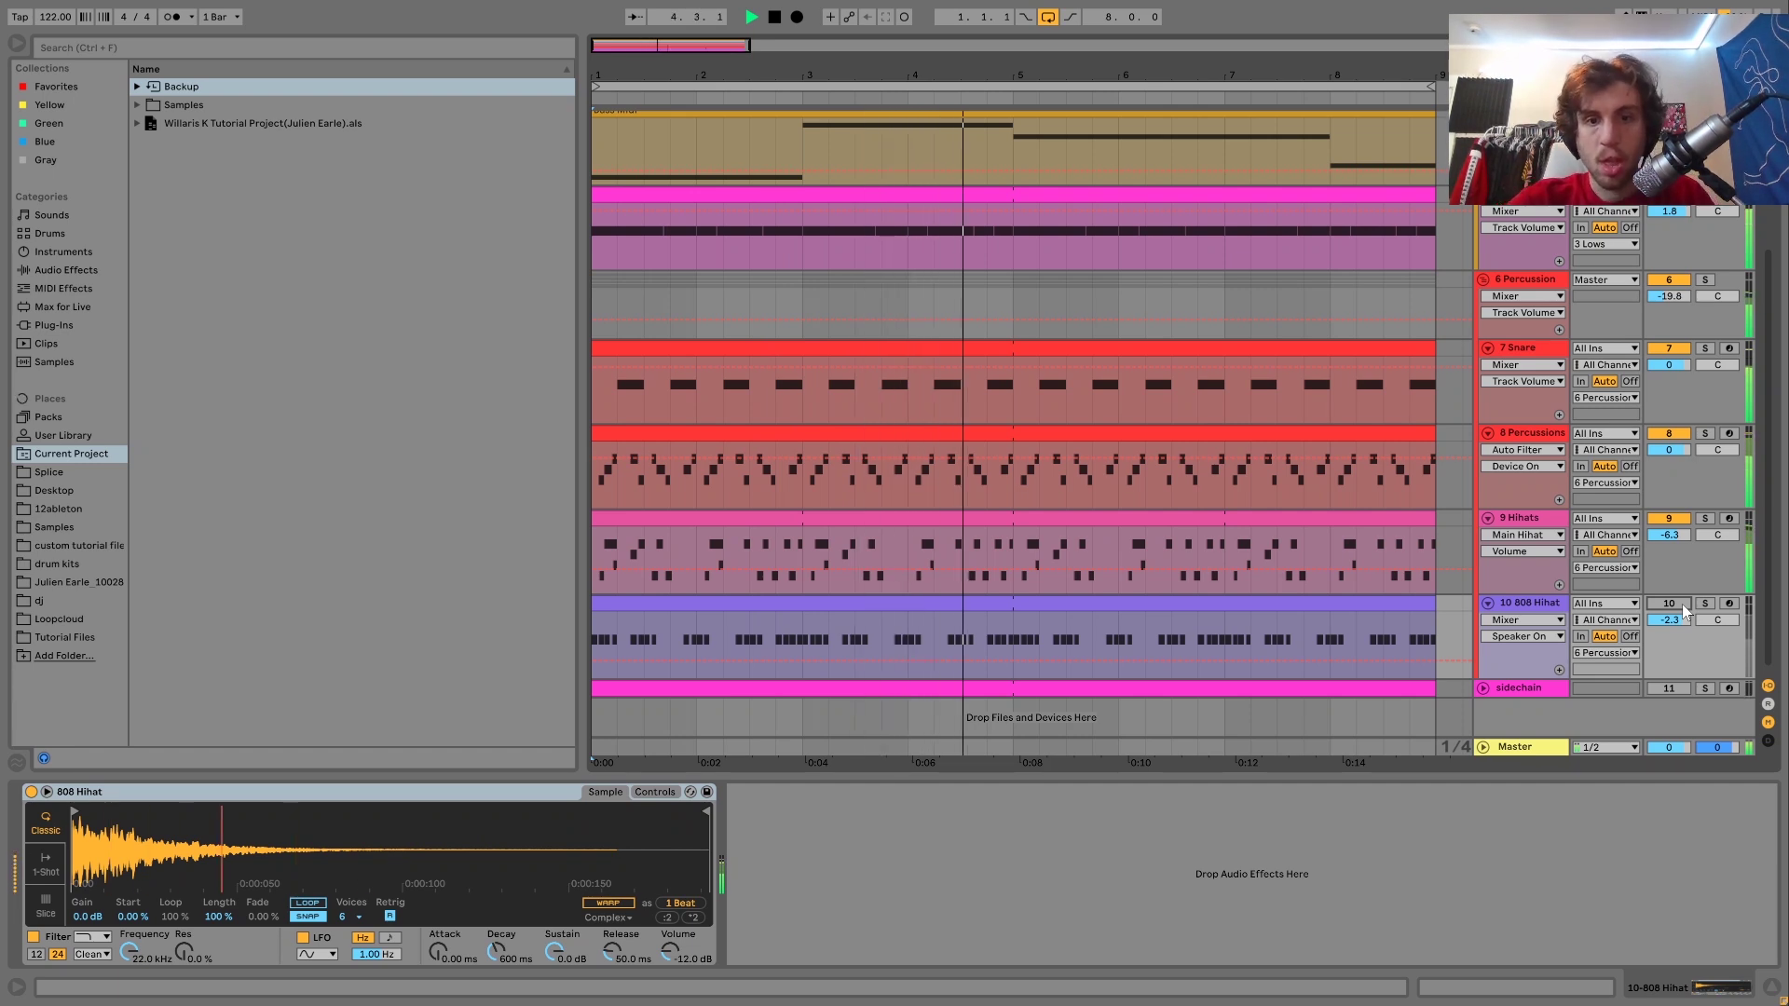
key(space)
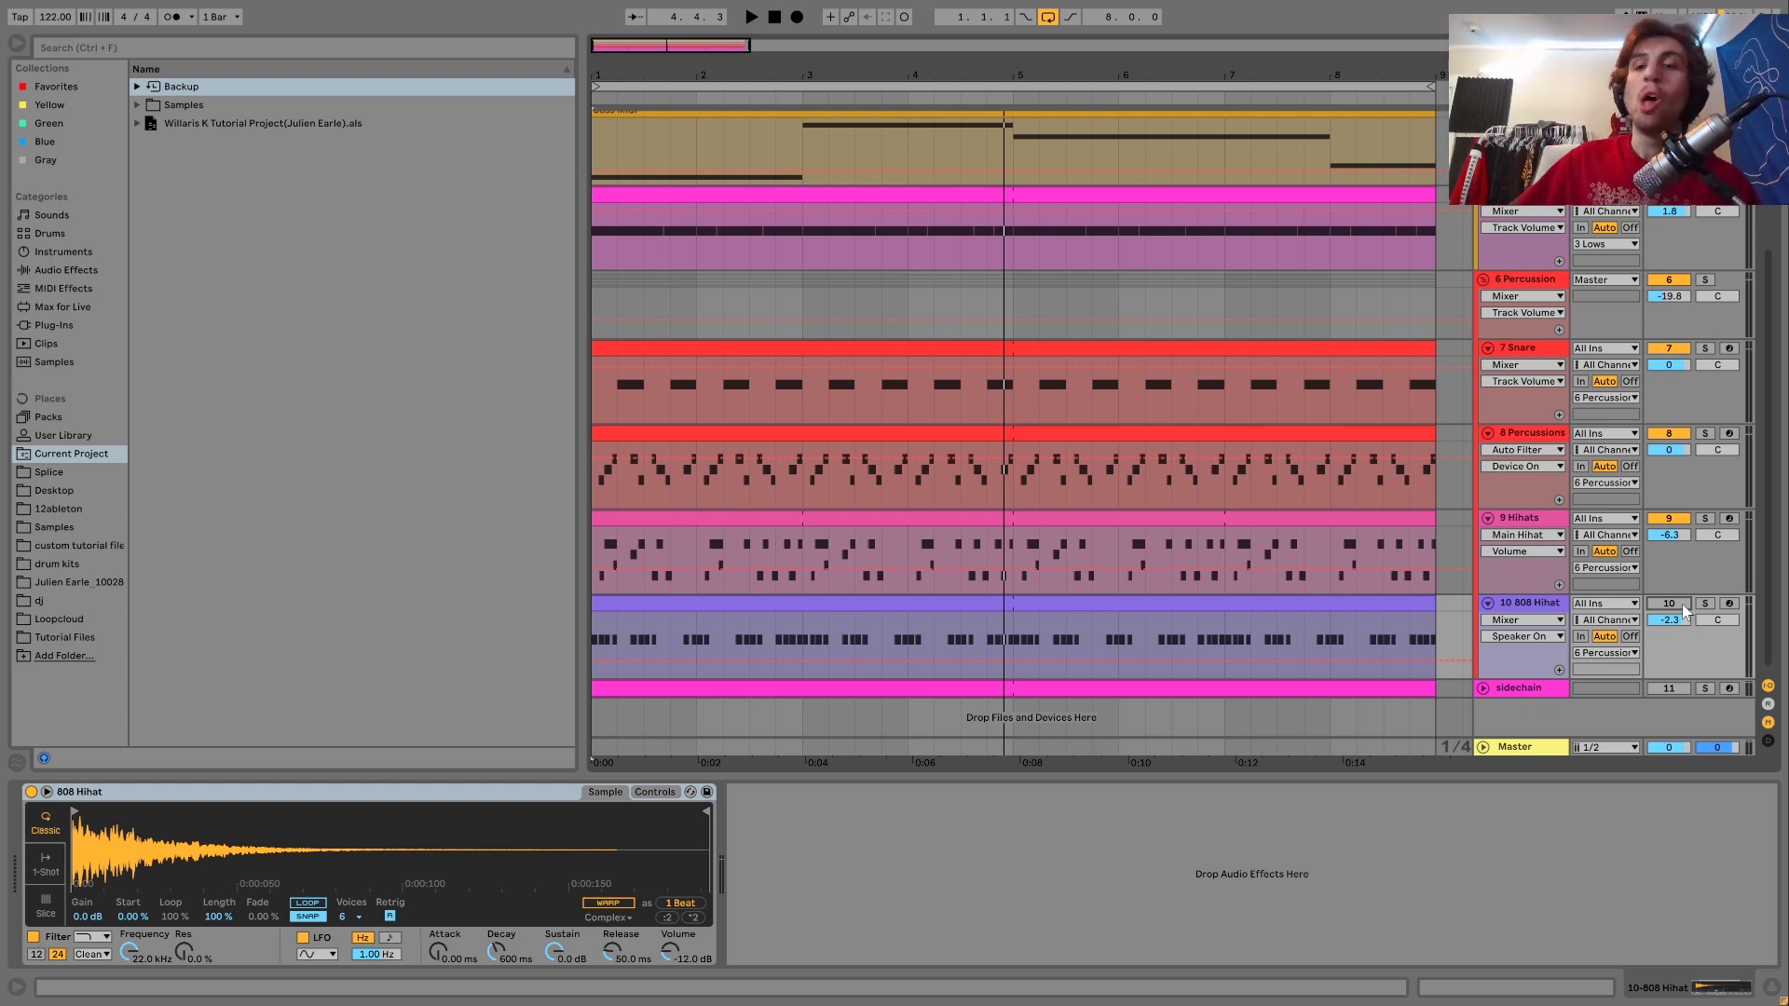
click(1684, 606)
key(space)
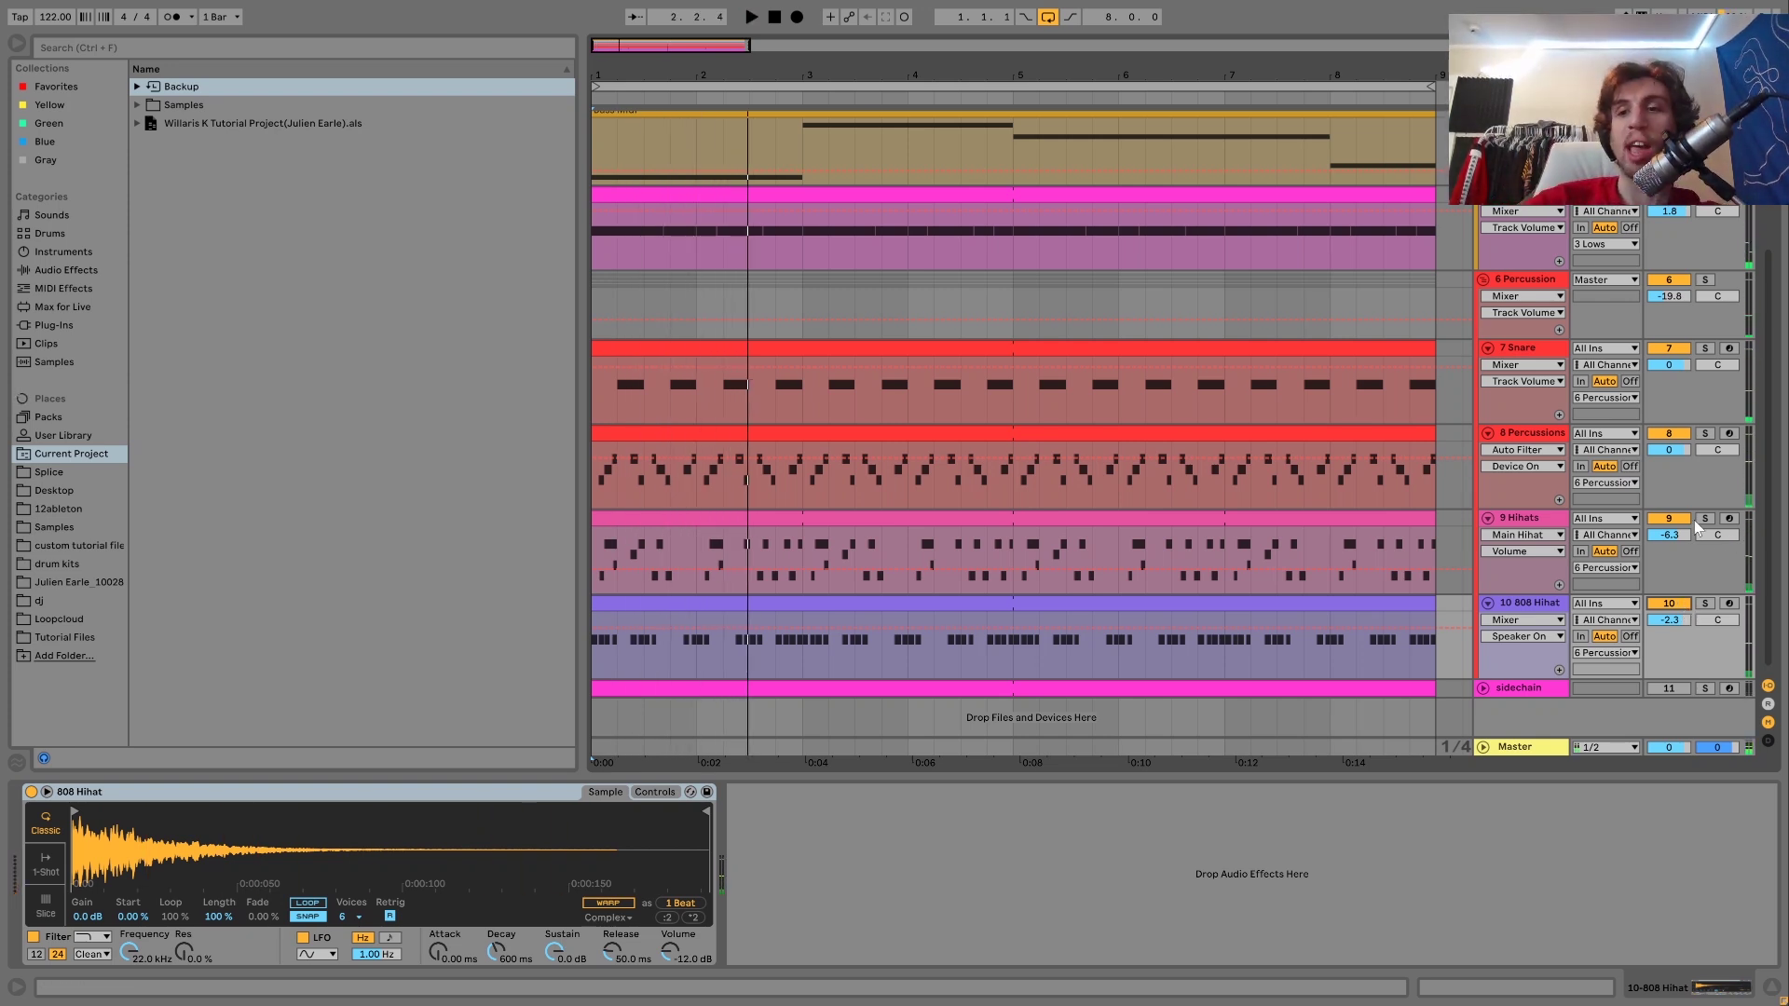
Step: Play the 808 Hihat track in solo, solo the Hihats track instead, and play both hihat tracks soloed together
key(space)
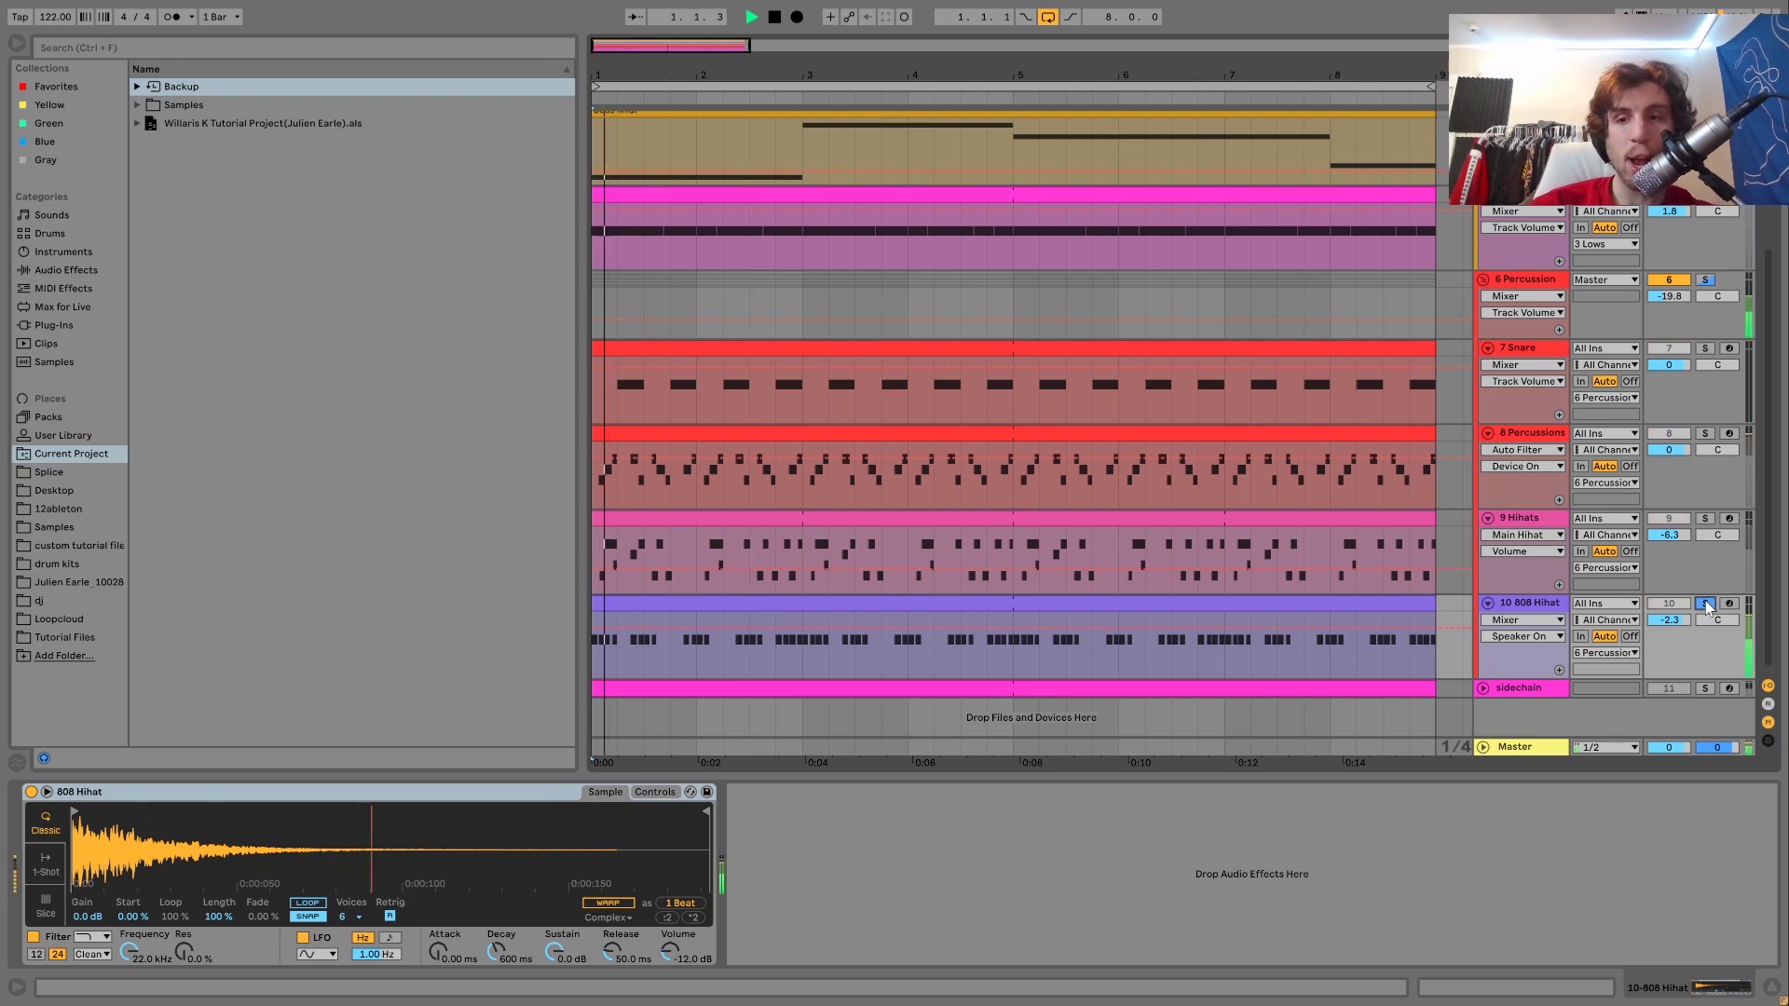
click(1705, 519)
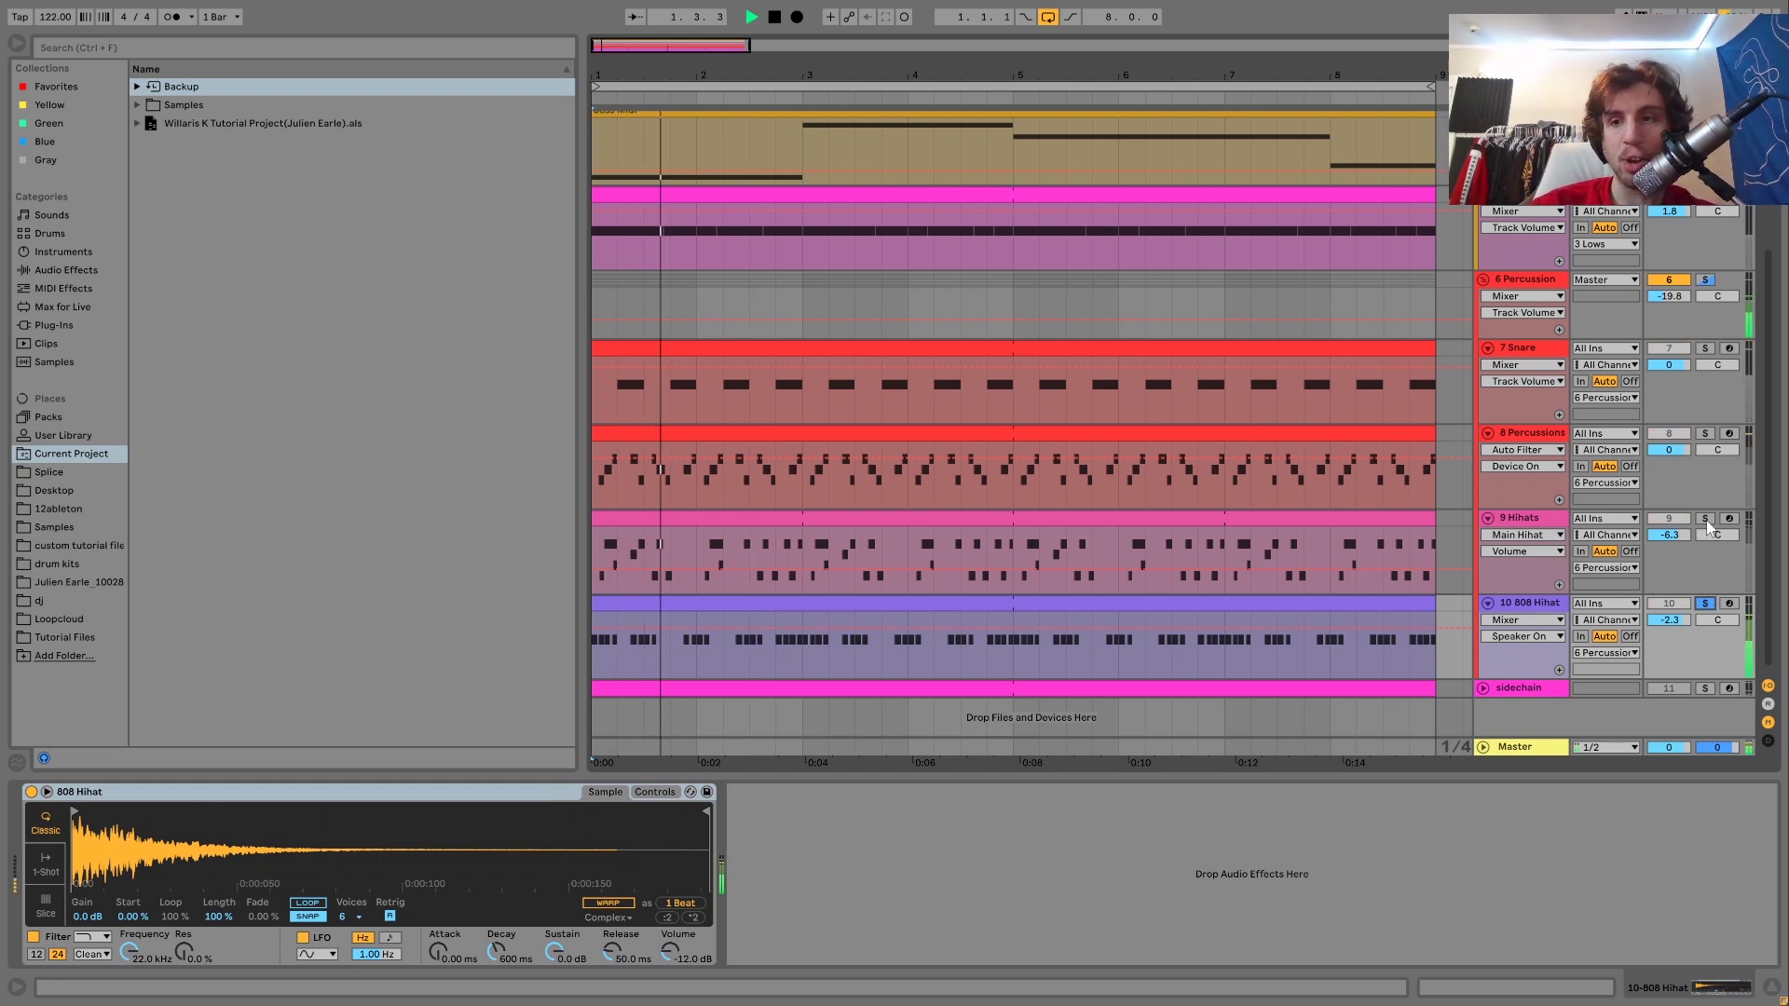
click(1533, 518)
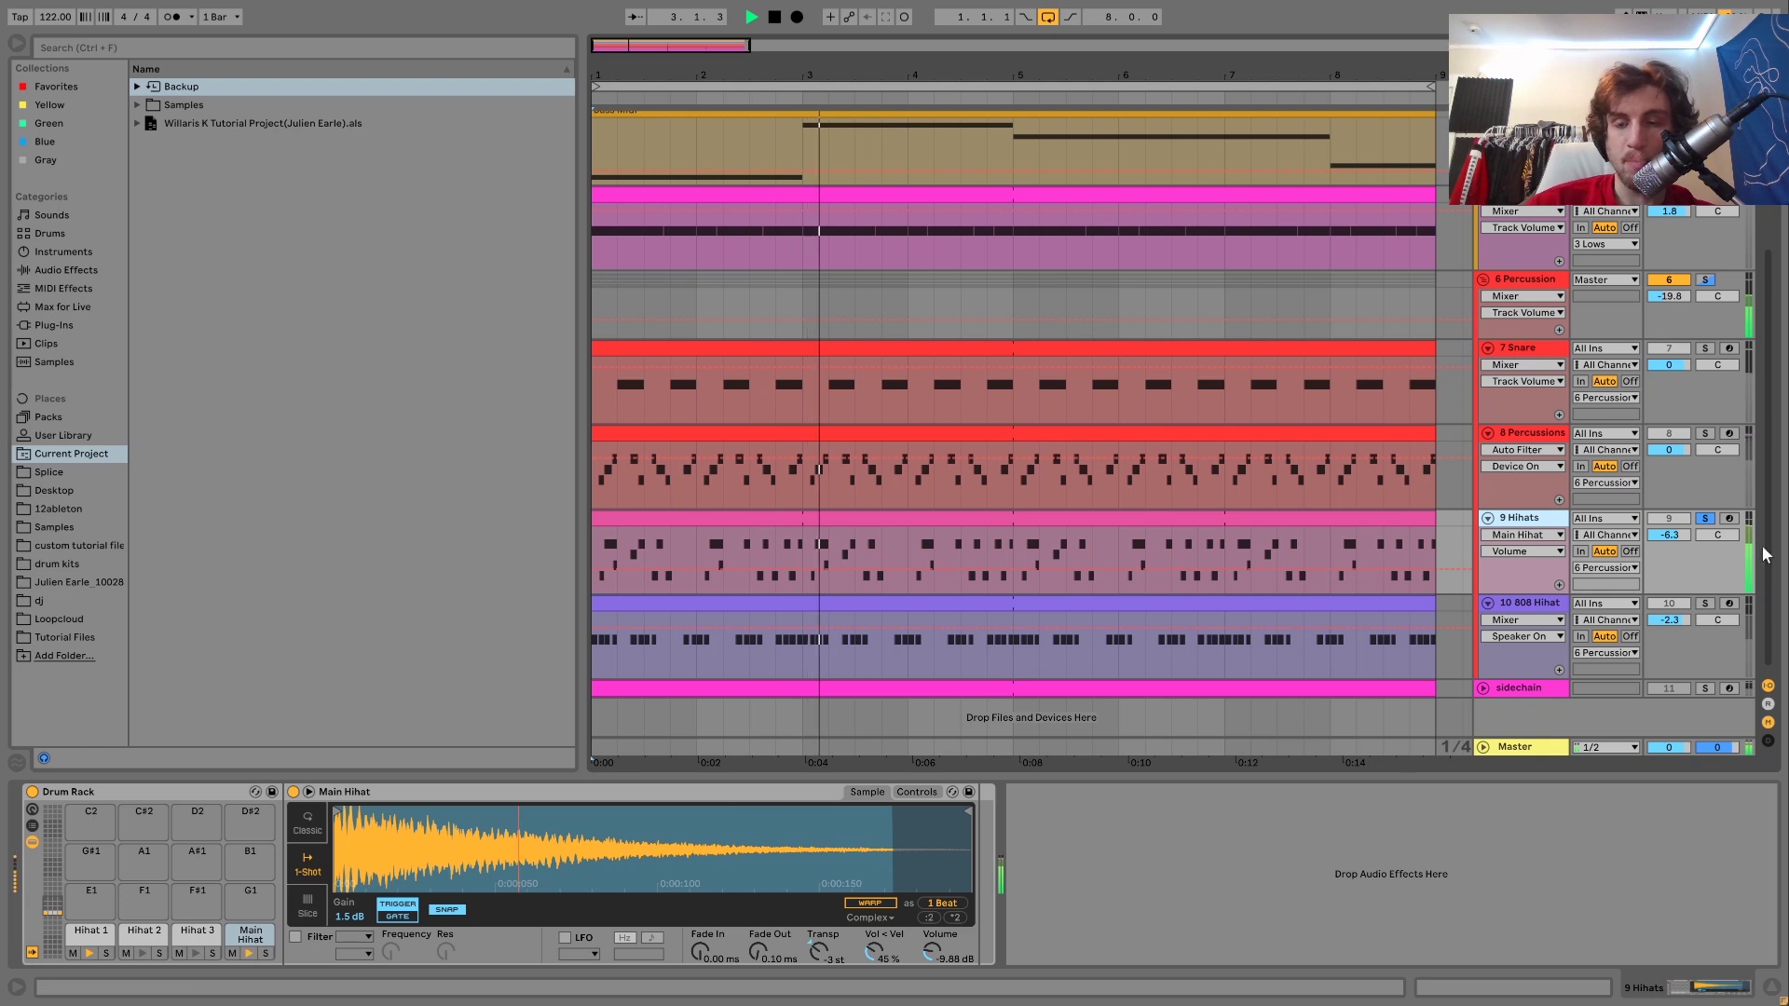
ctrl+click(1705, 602)
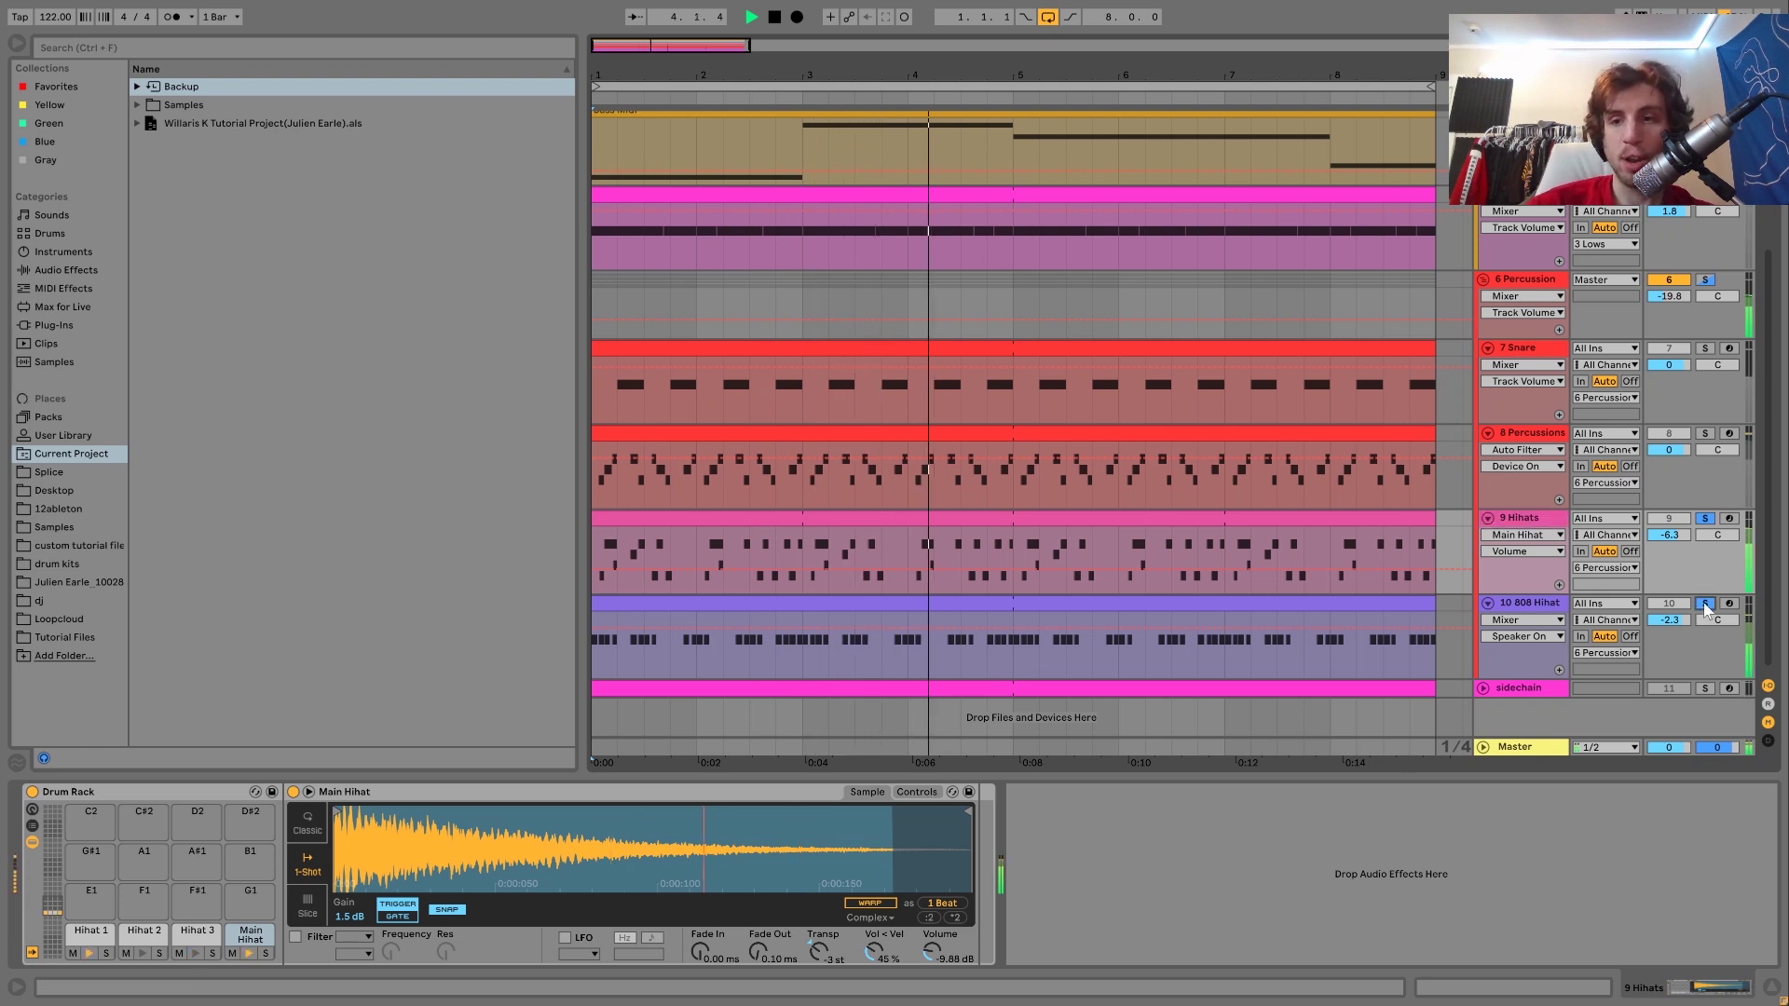
click(1534, 602)
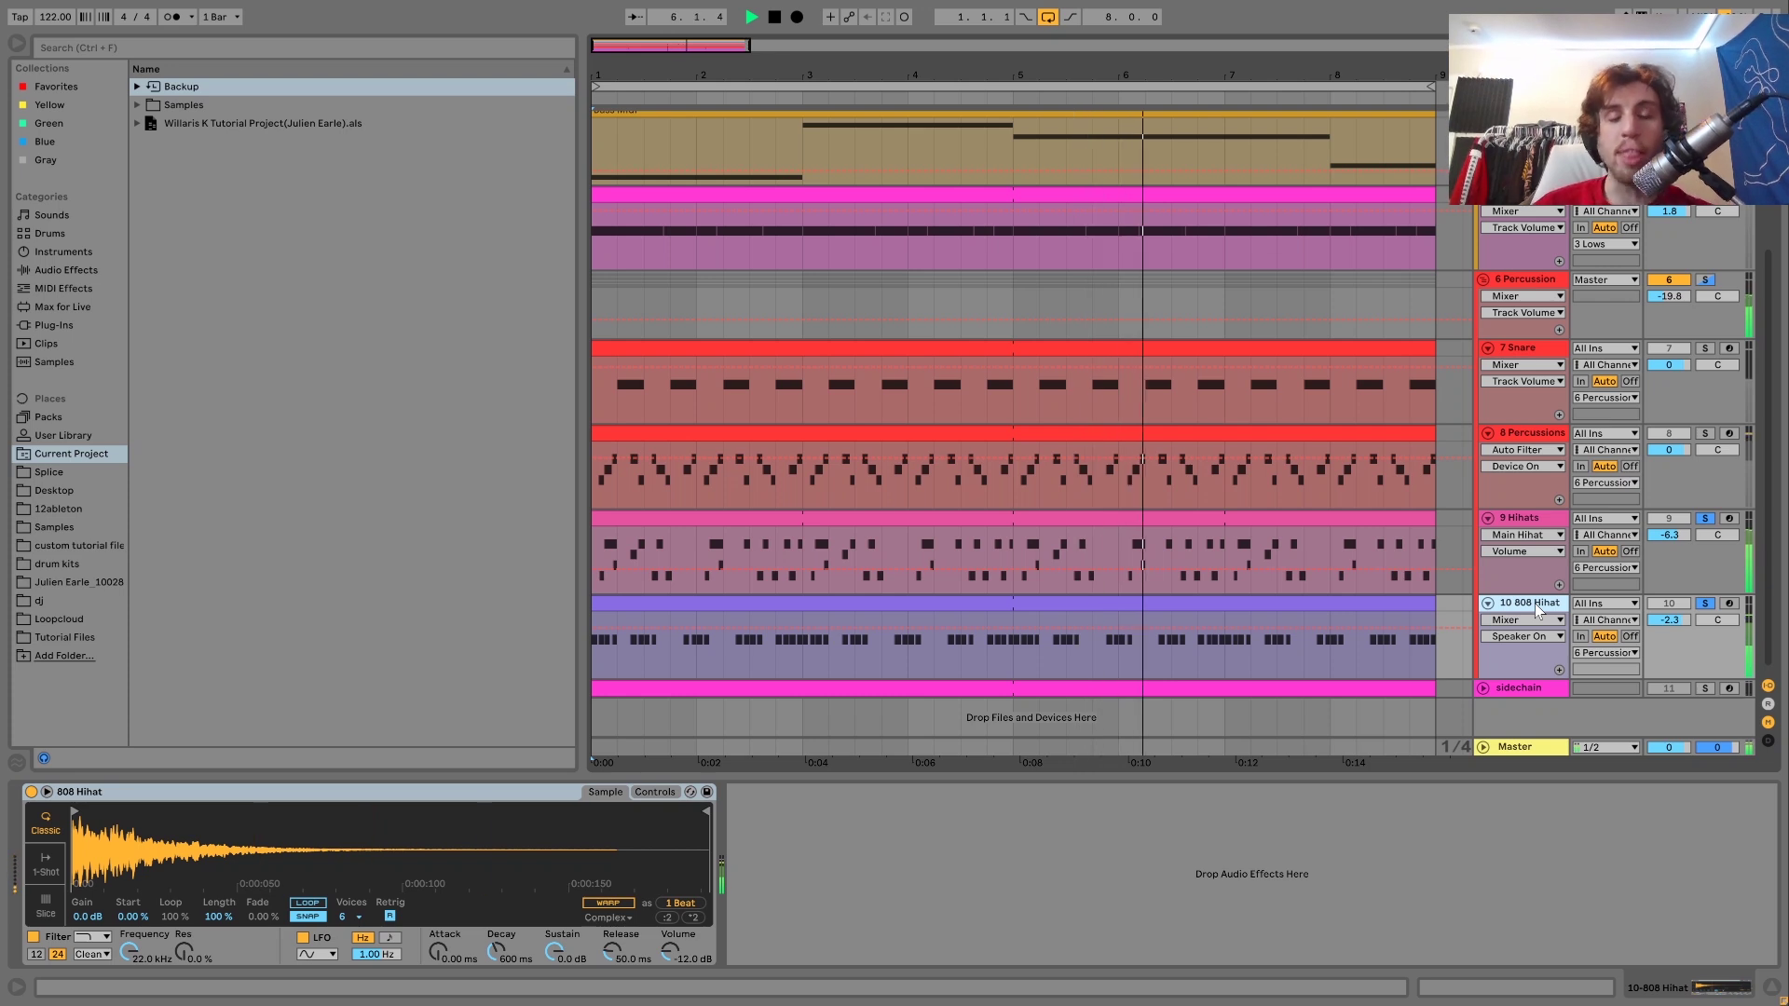
key(space)
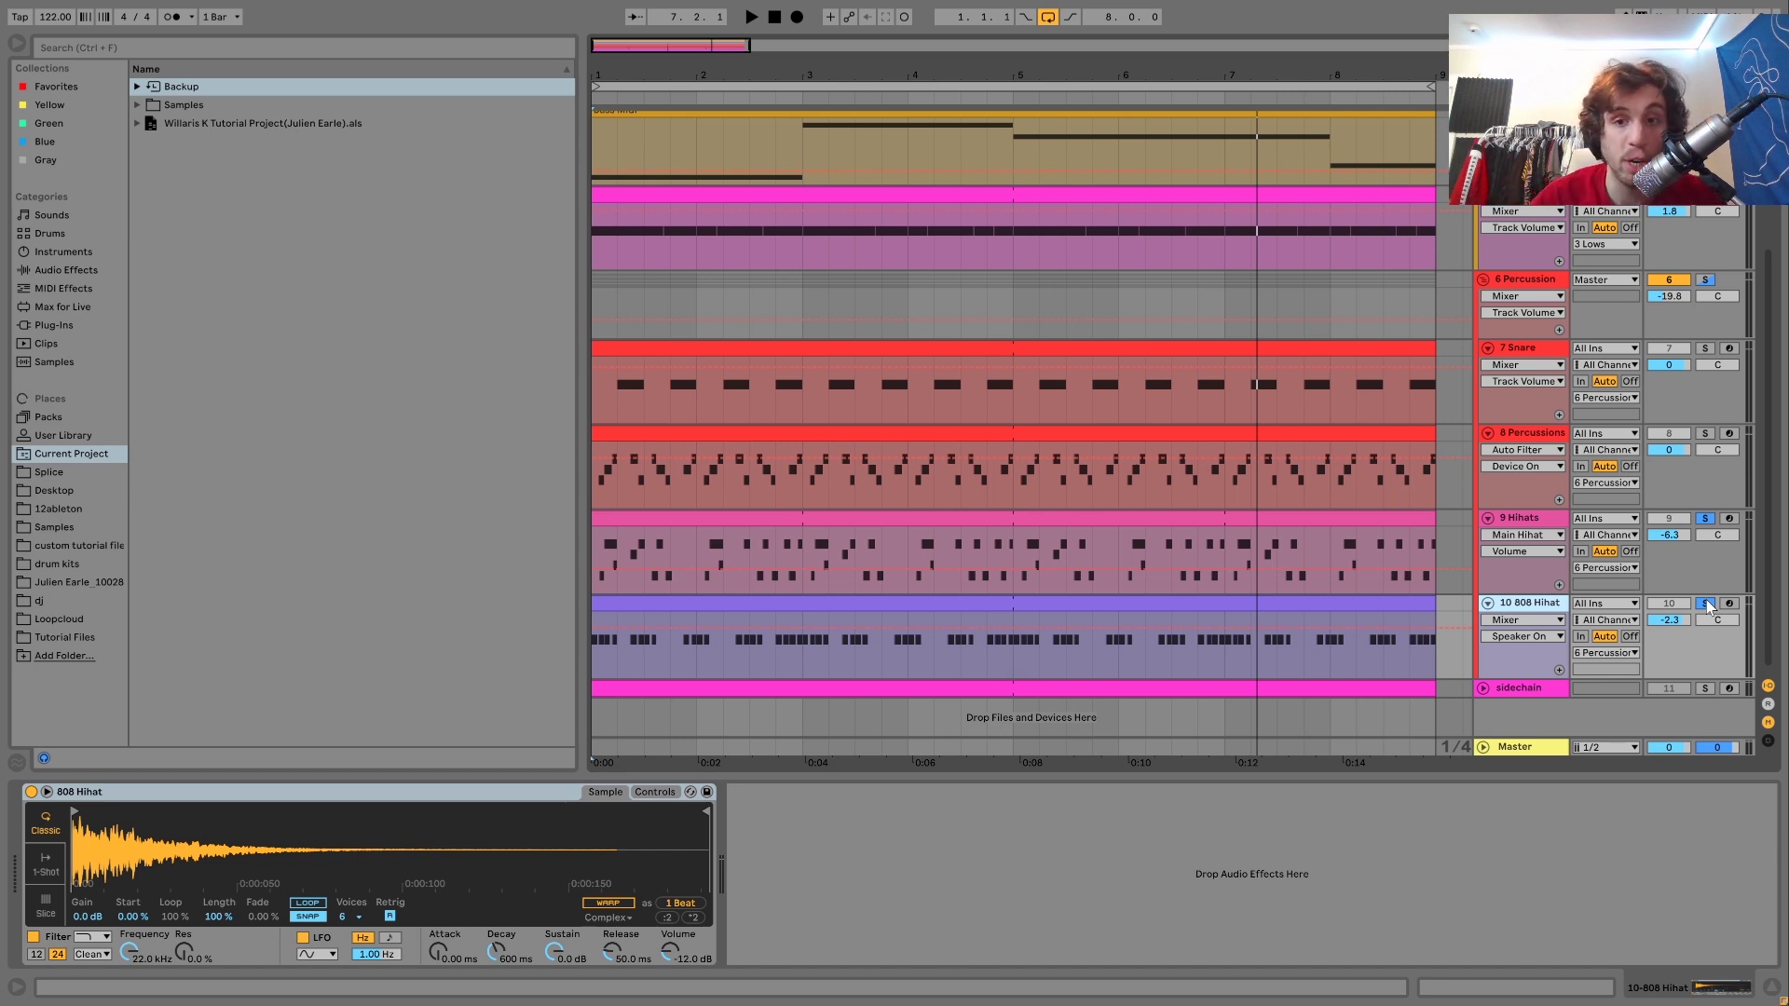
Step: Play the soloed hihats, solo the whole Percussion group instead, and show the group's Drum Buss and EQ Eight devices
key(space)
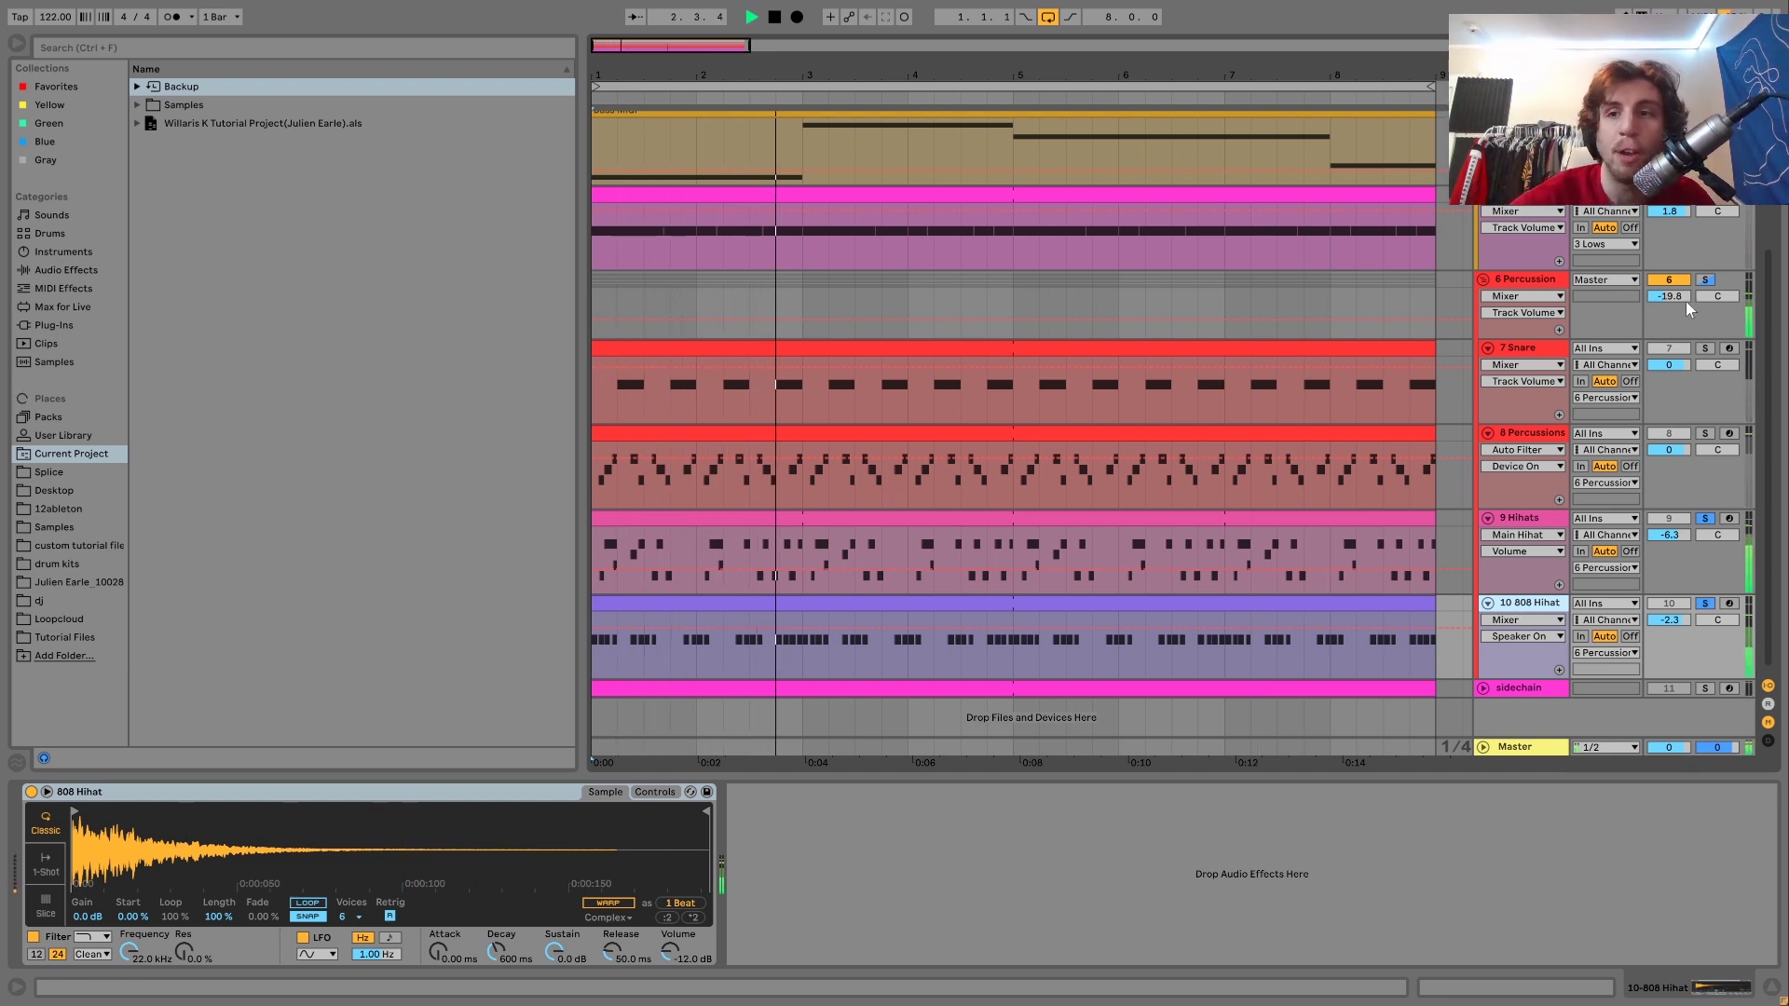
click(1703, 279)
click(1549, 283)
key(space)
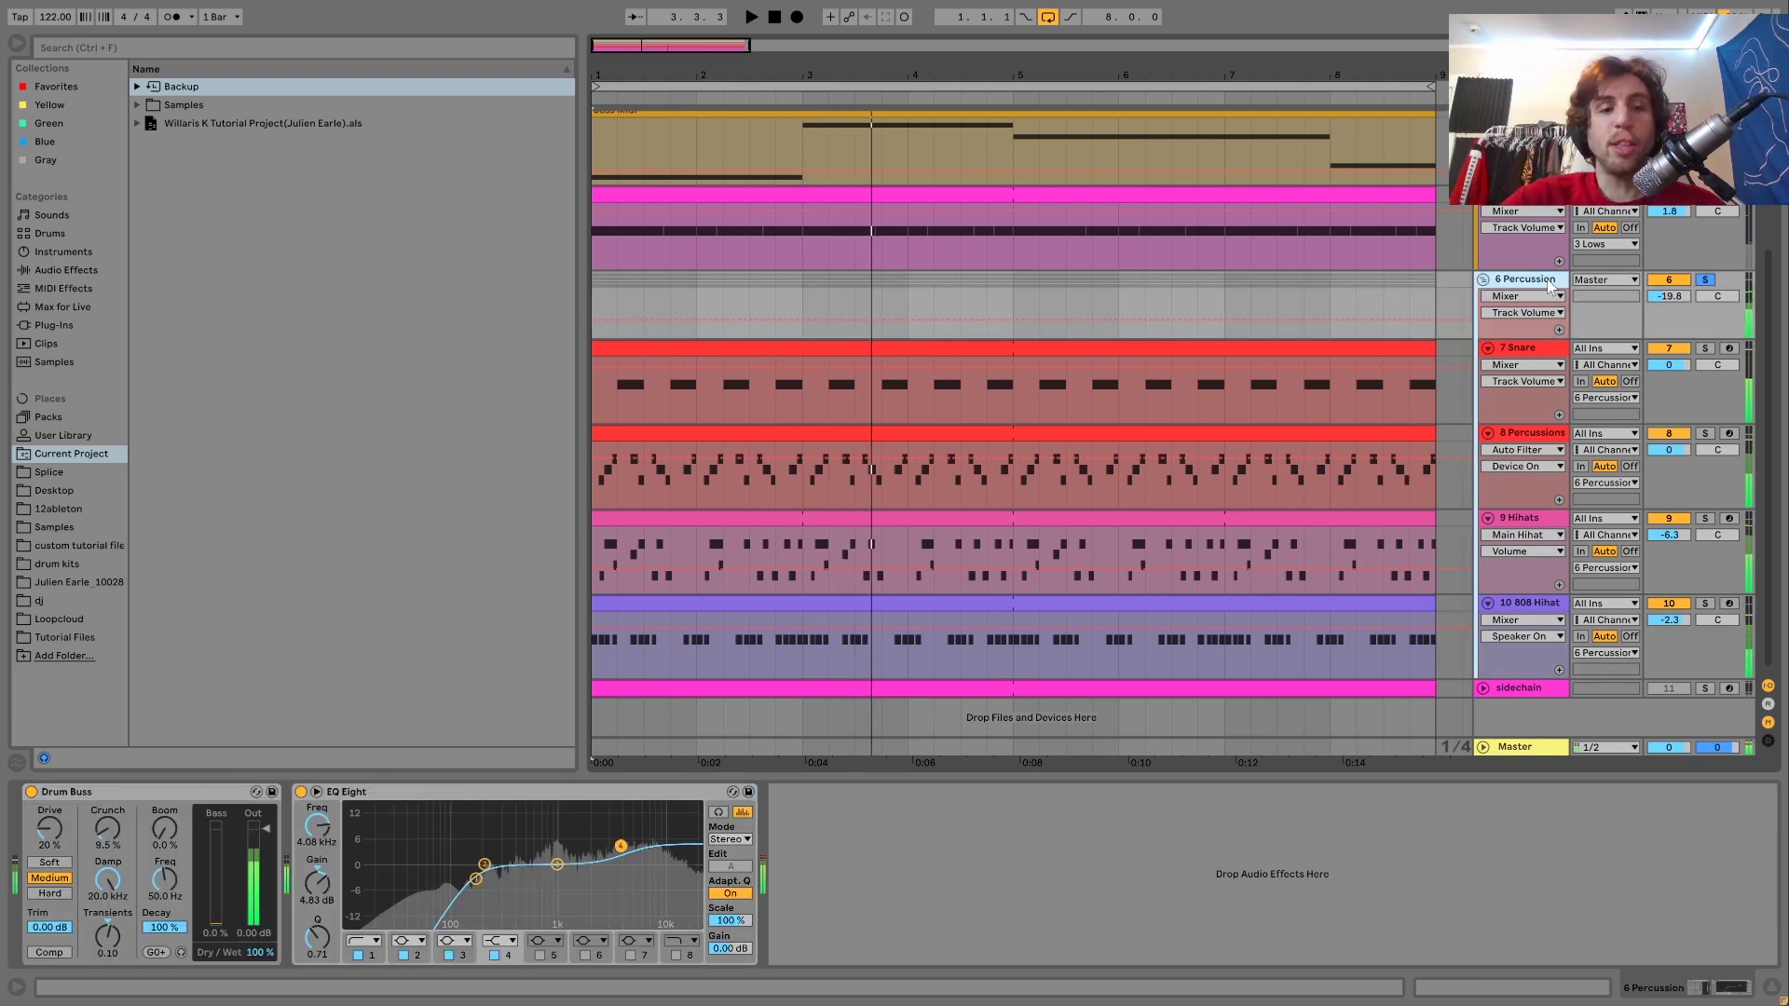
Step: Play the soloed Percussion group with EQ Eight and Drum Buss bypassed, and re-enable both devices to compare
click(301, 791)
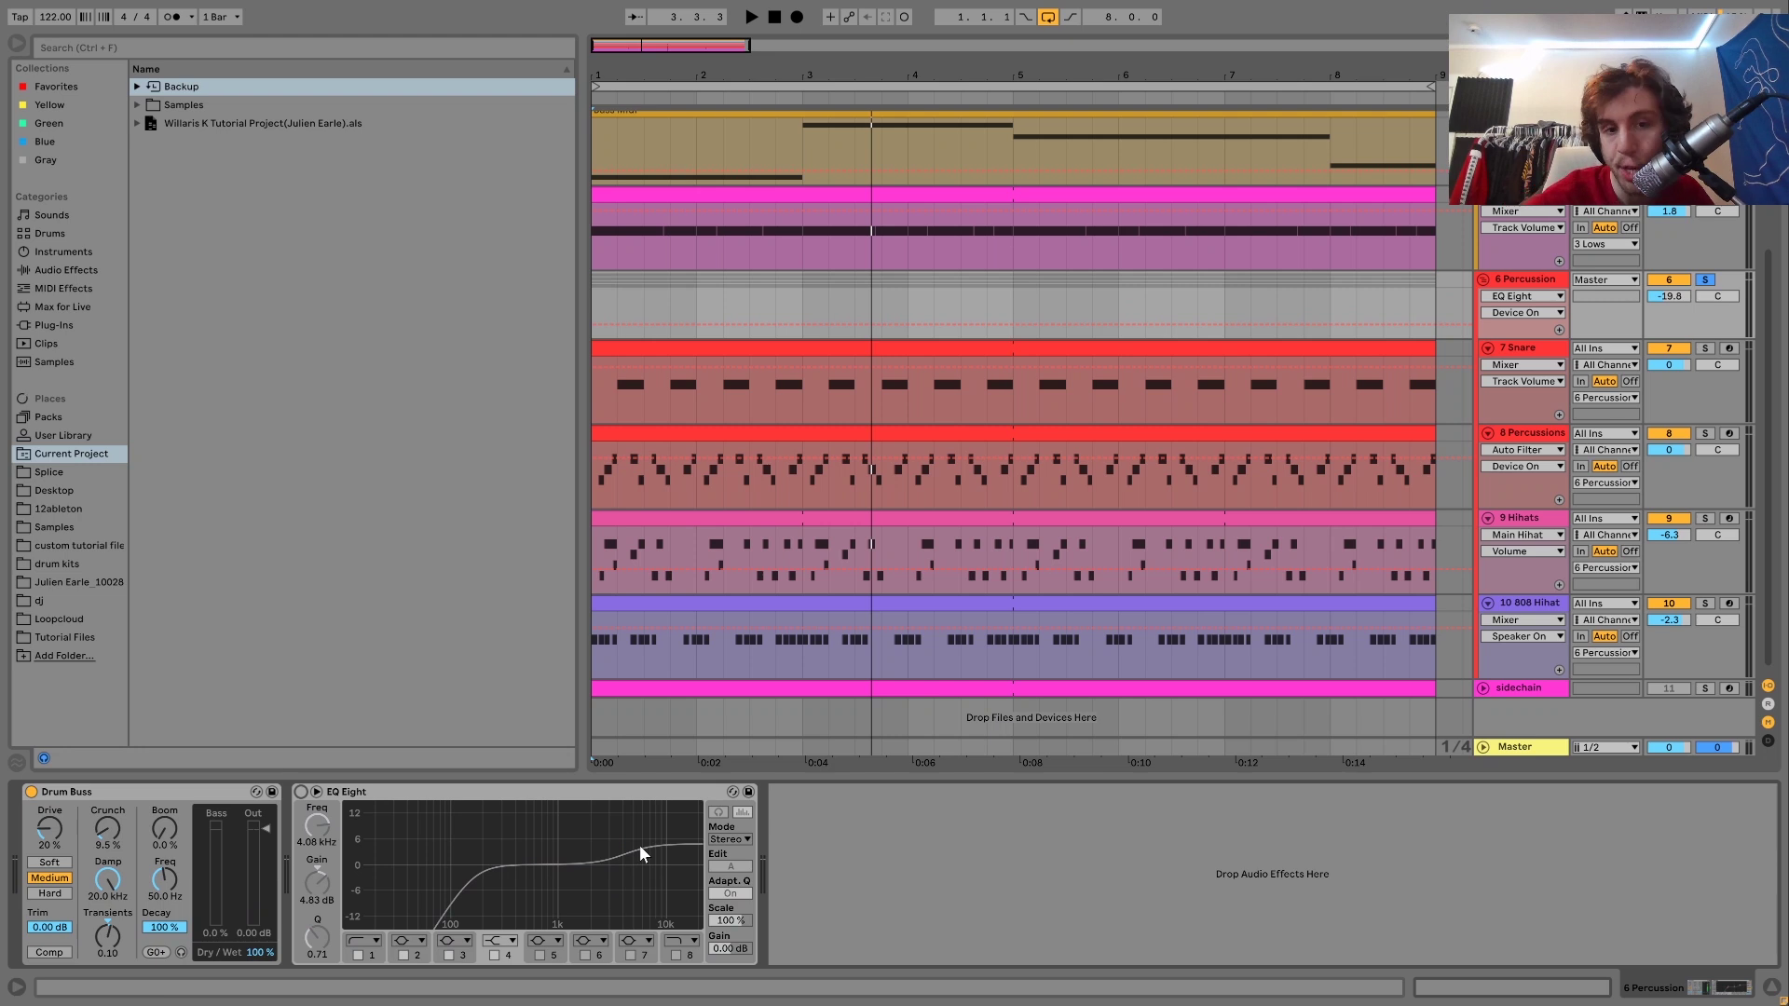
click(31, 792)
key(space)
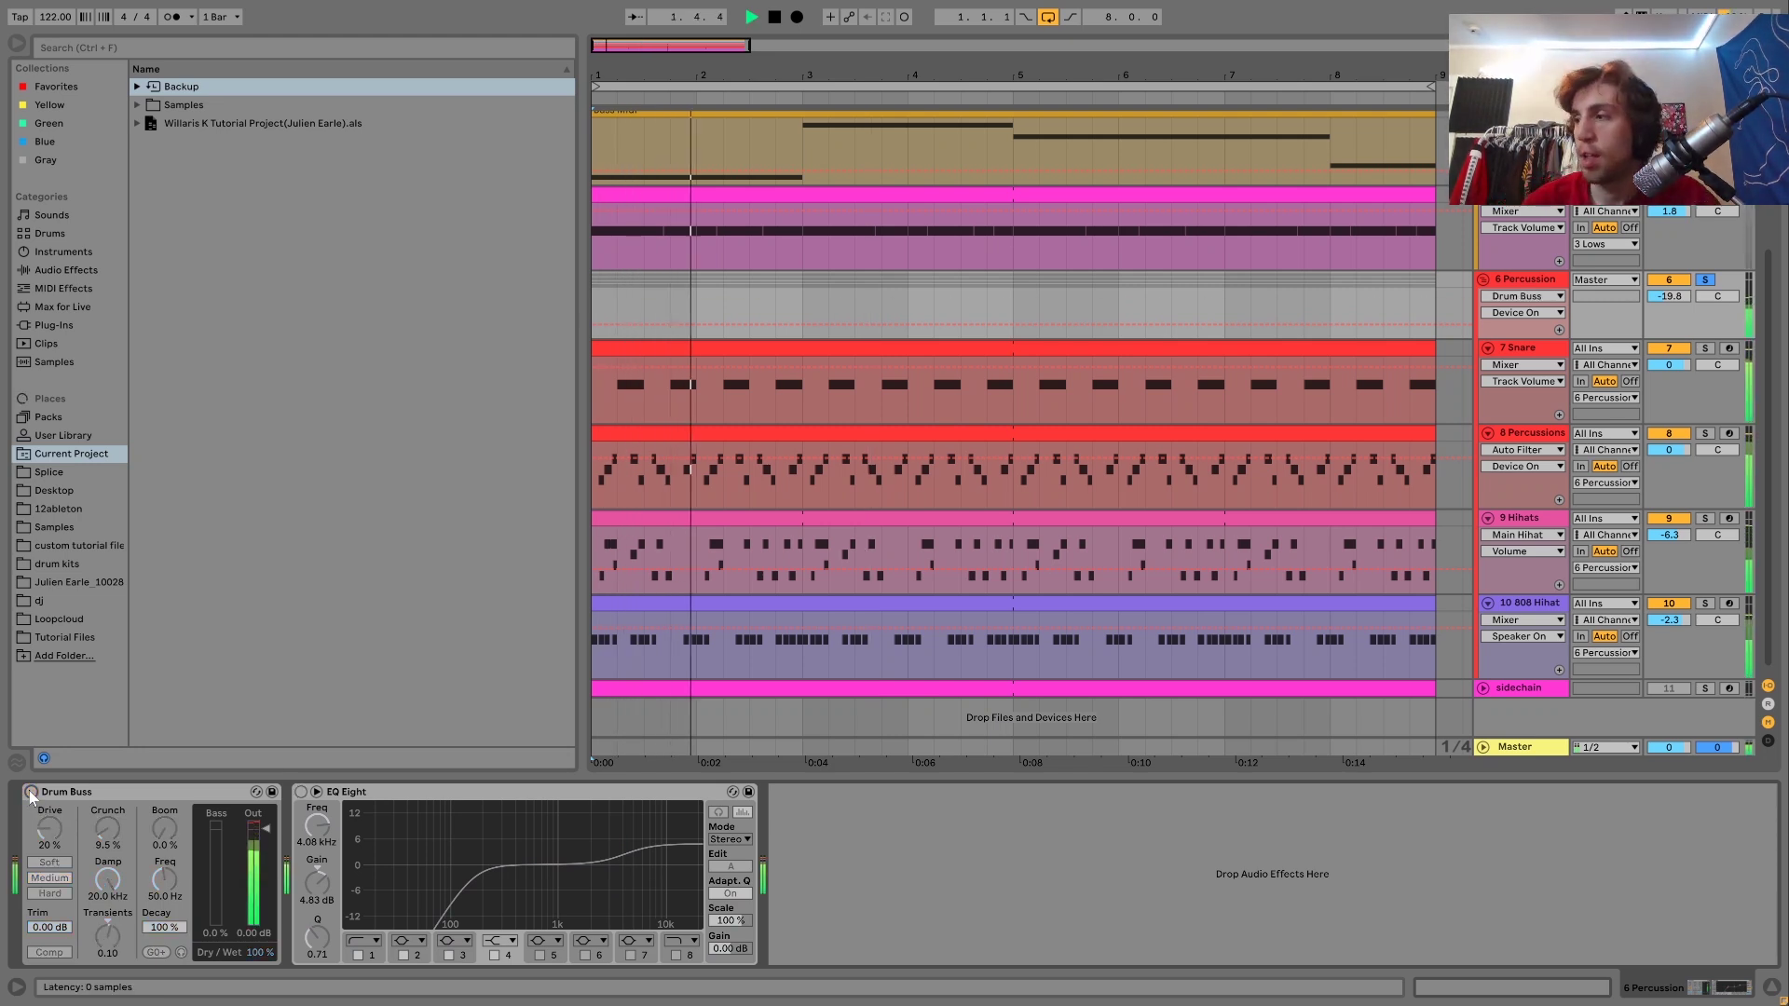
click(31, 793)
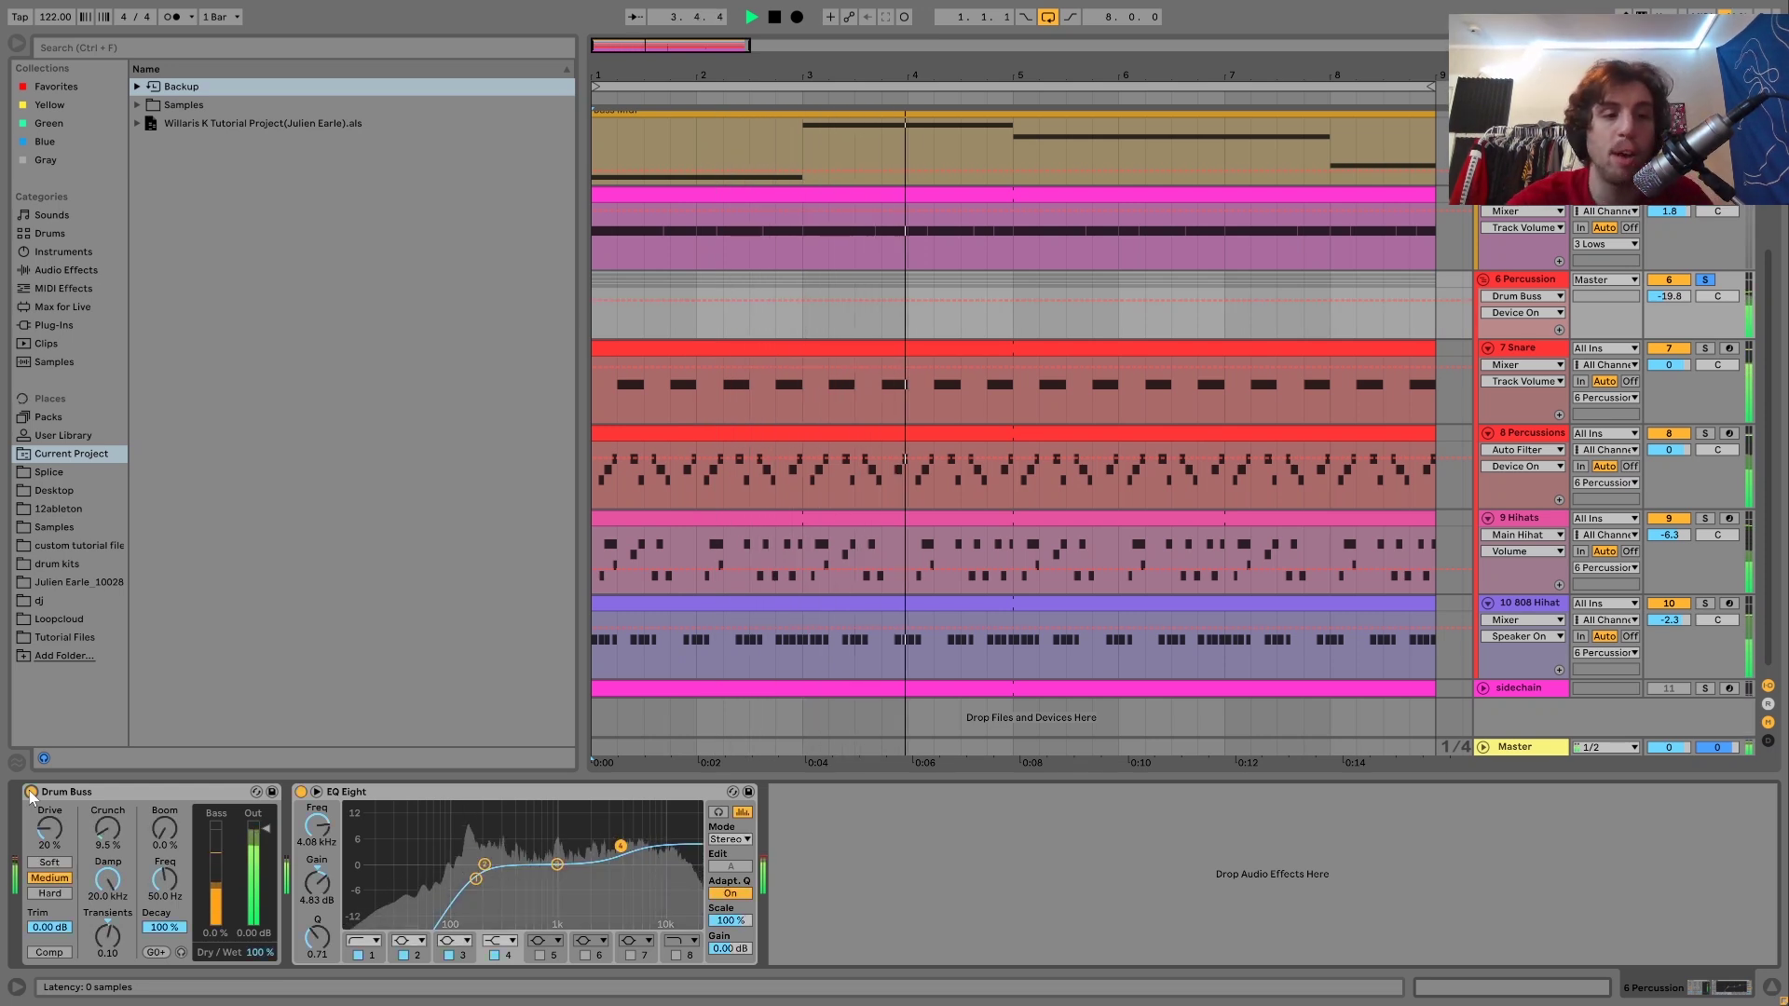
key(space)
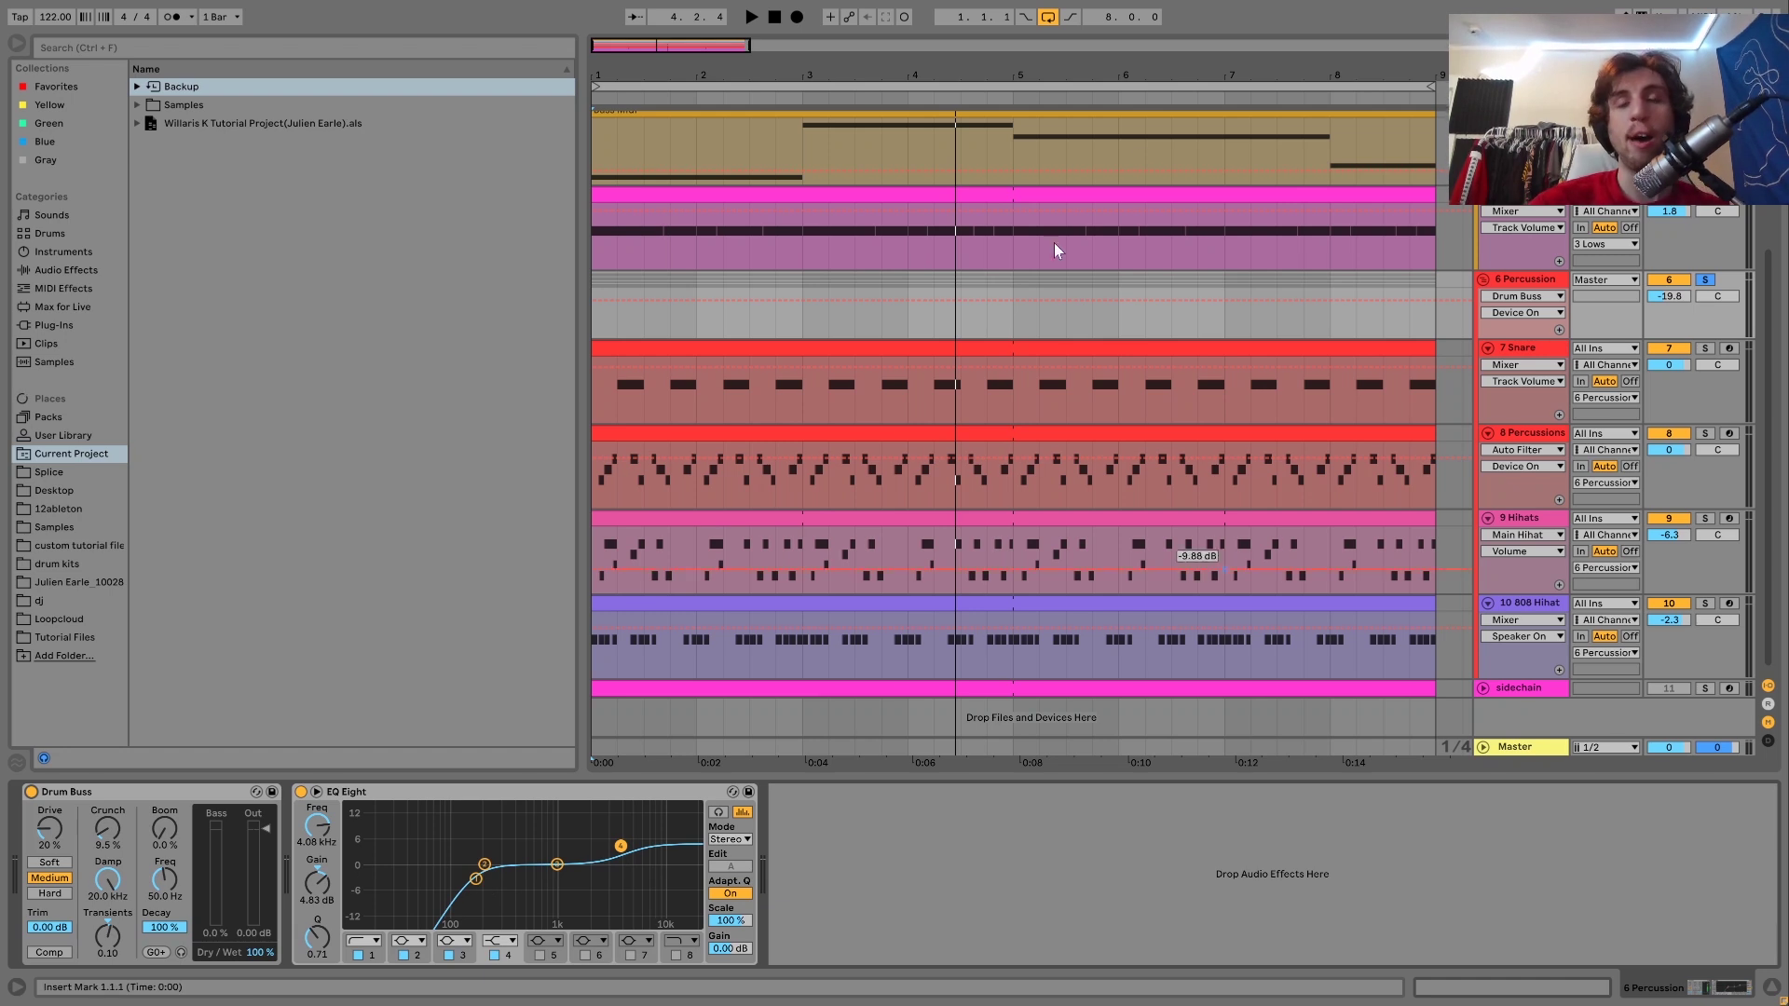
Step: Play the Percussion group in solo, and unsolo it to hear it within the full mix
key(space)
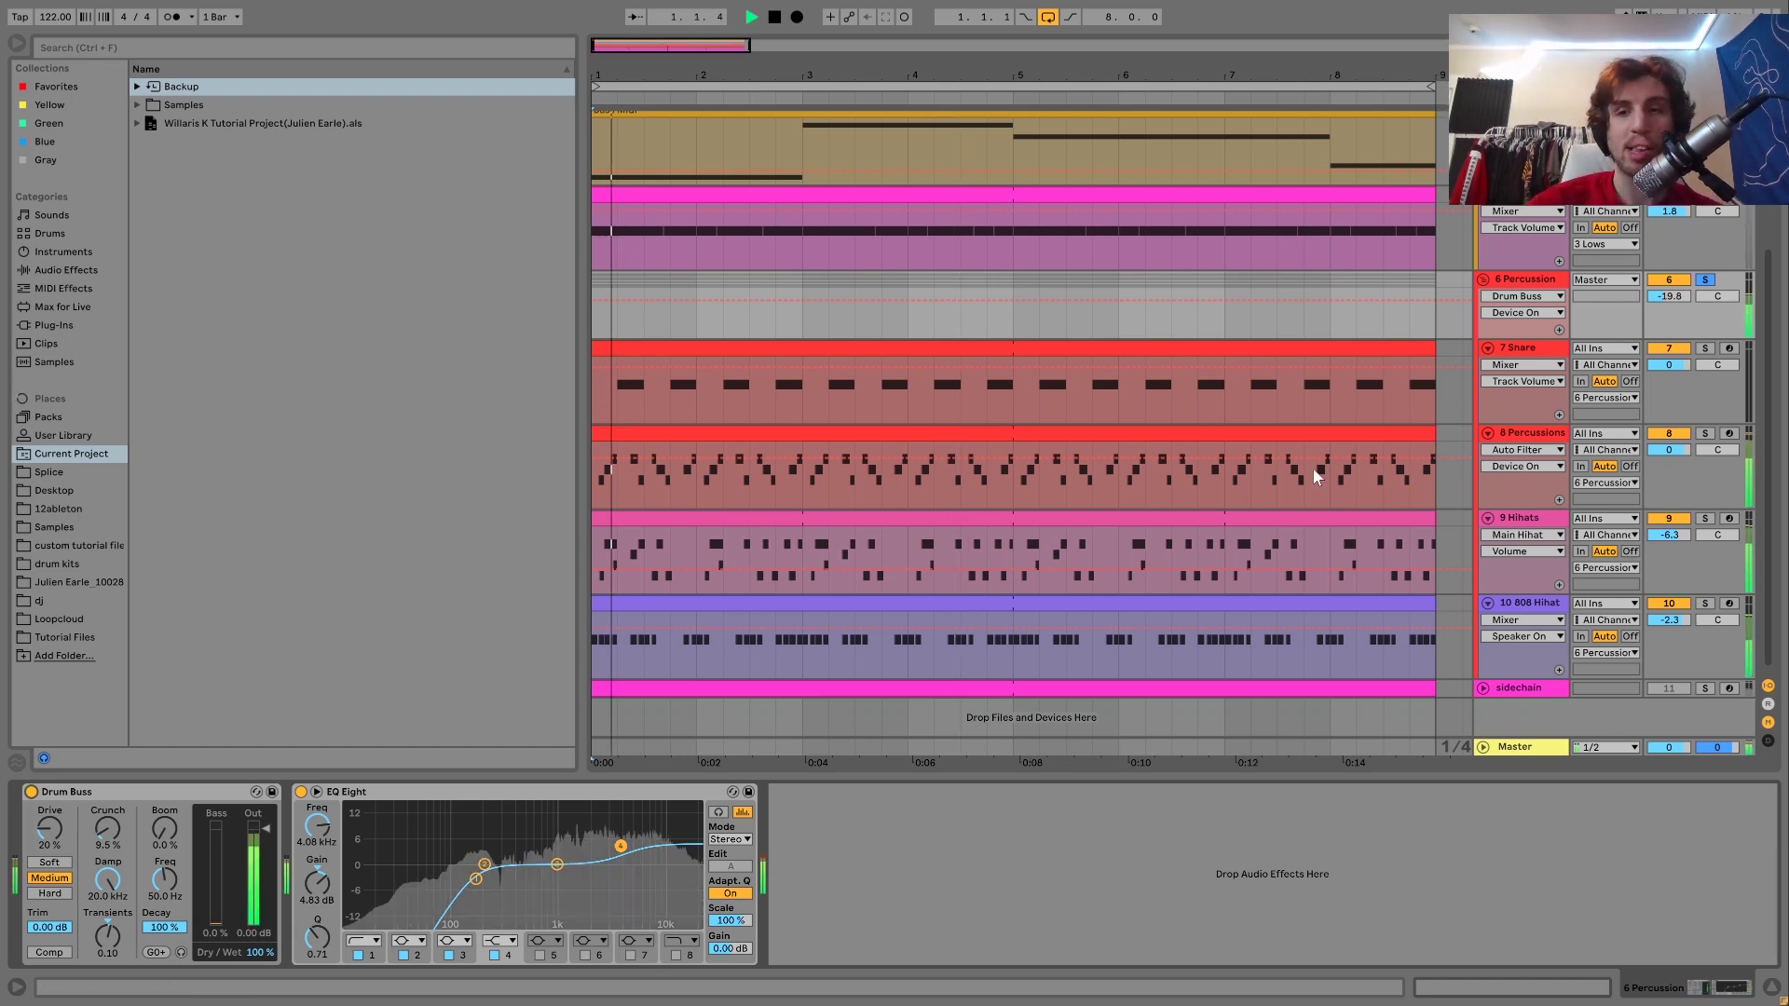
click(1706, 281)
click(1539, 282)
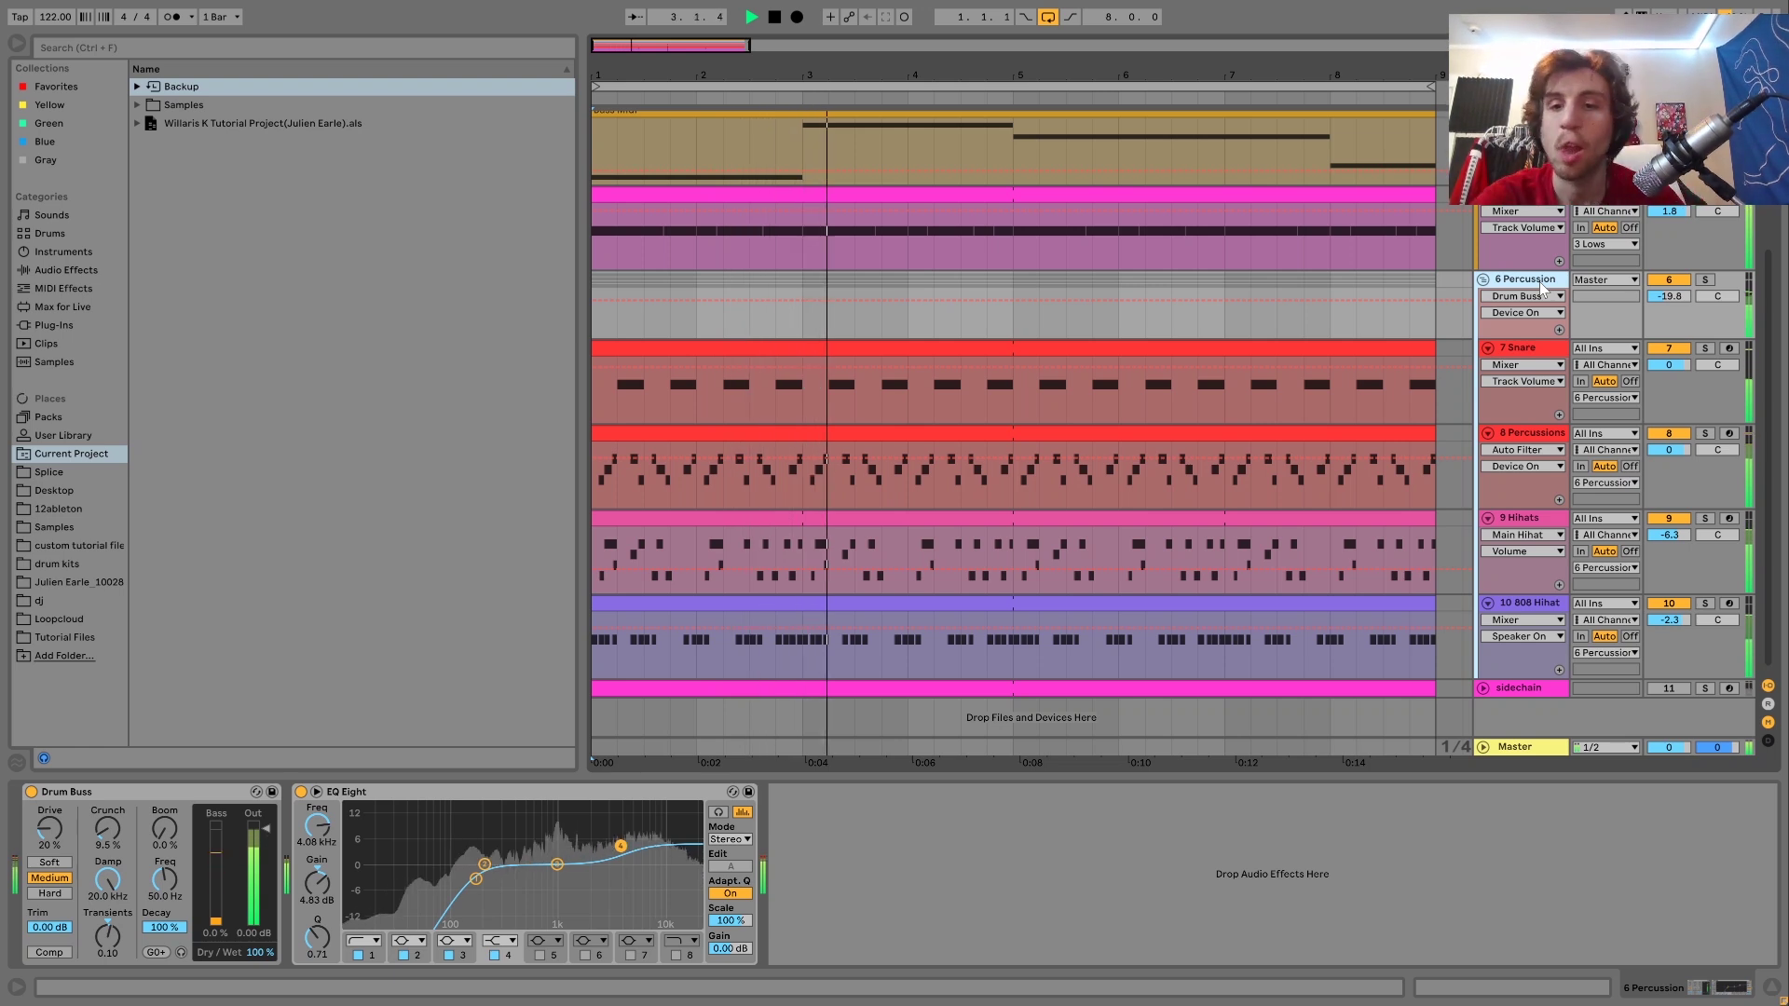
key(space)
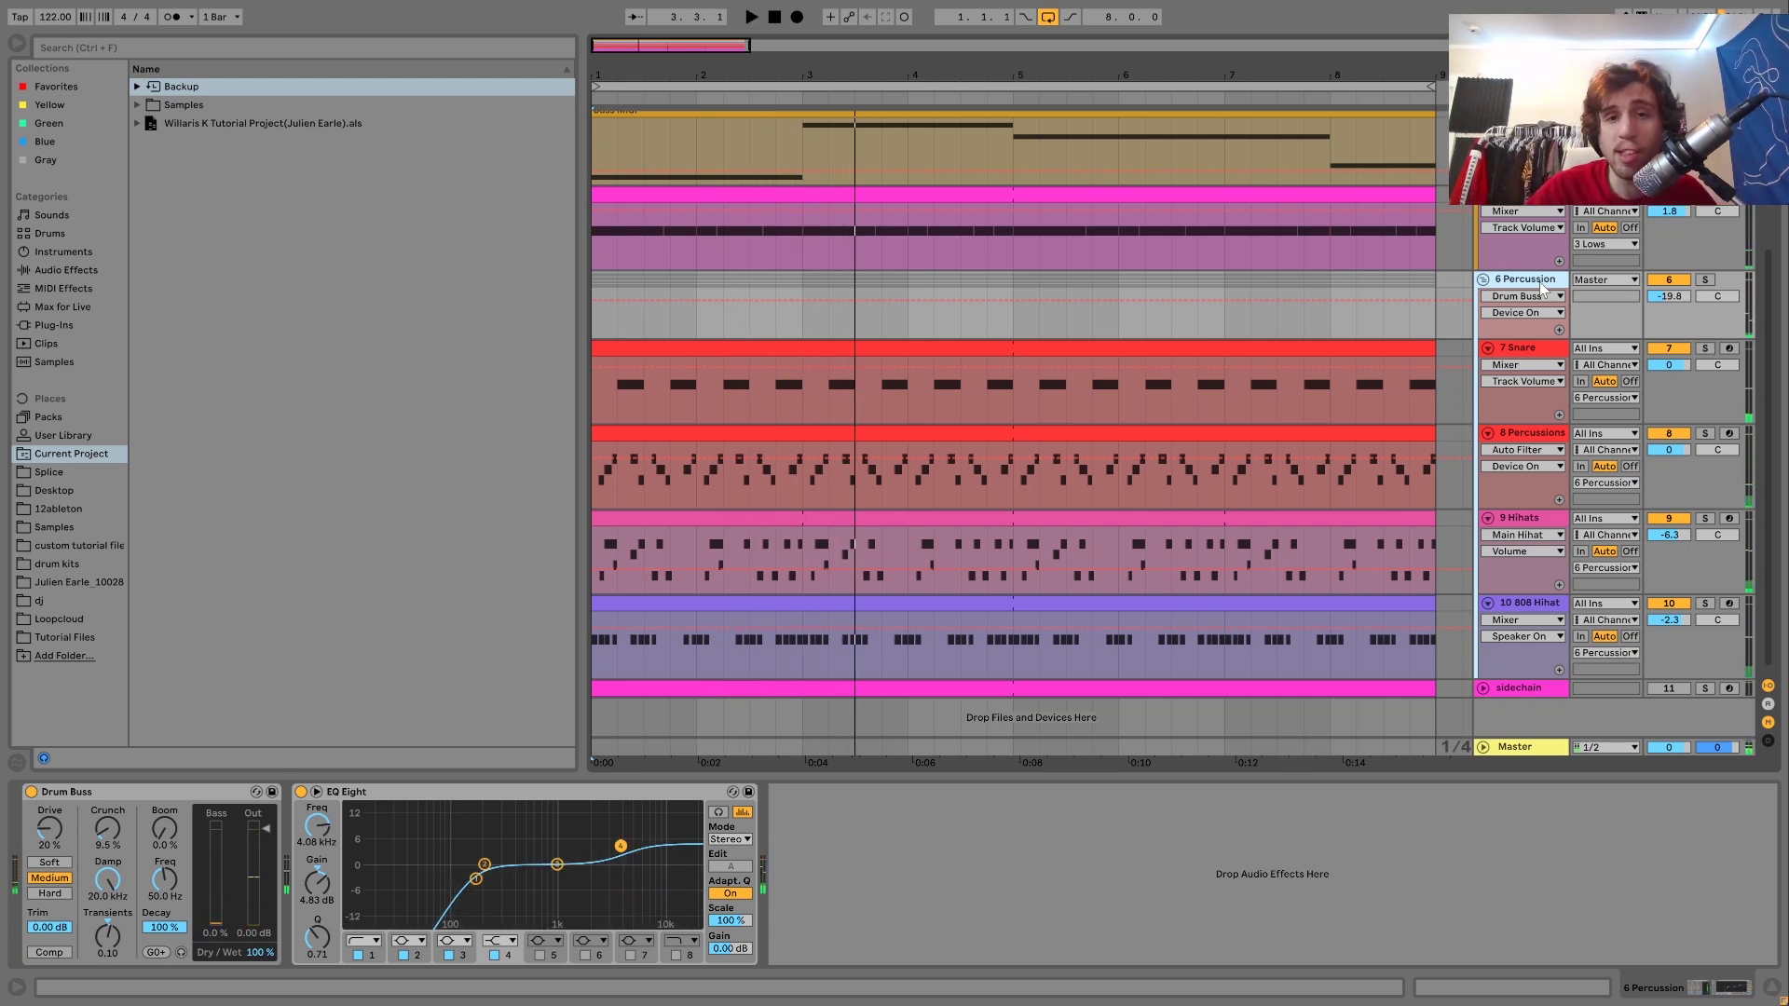